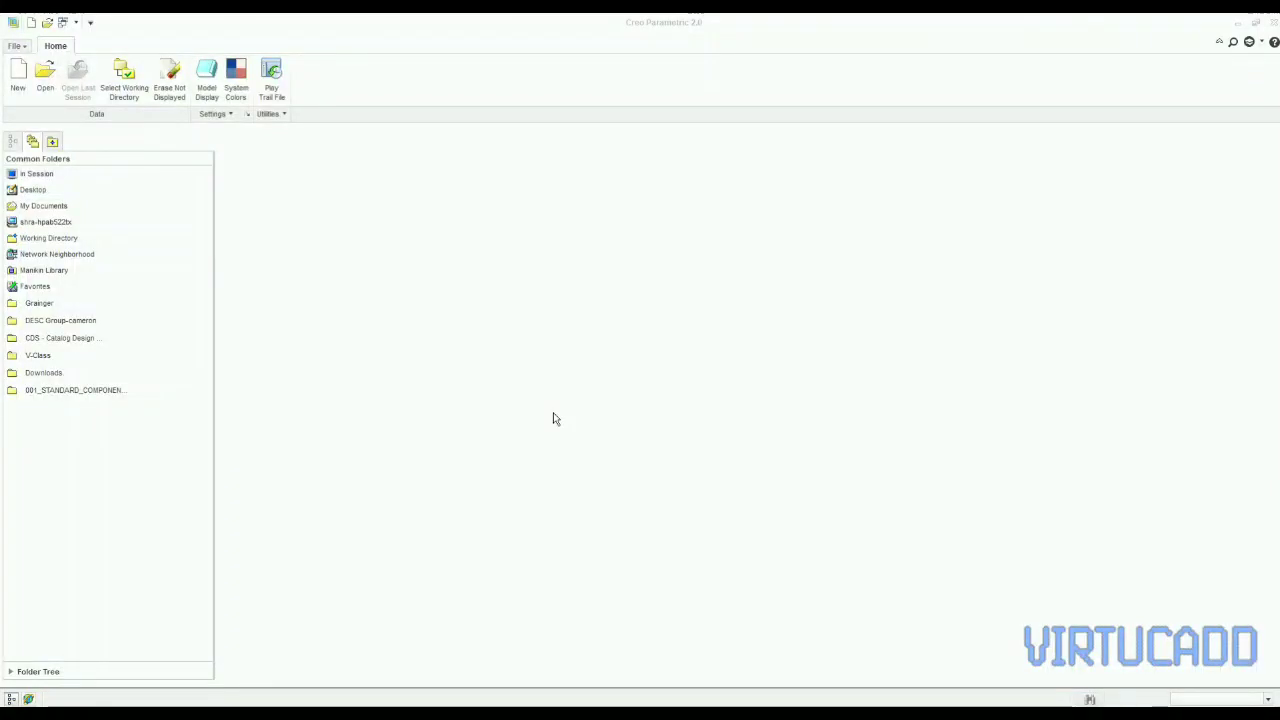
- Set the working directory to "How to Cut External Thread in Creo" and create a solid part named External_Thread_10-32 from the default template
{"action": "key", "text": "alt"}
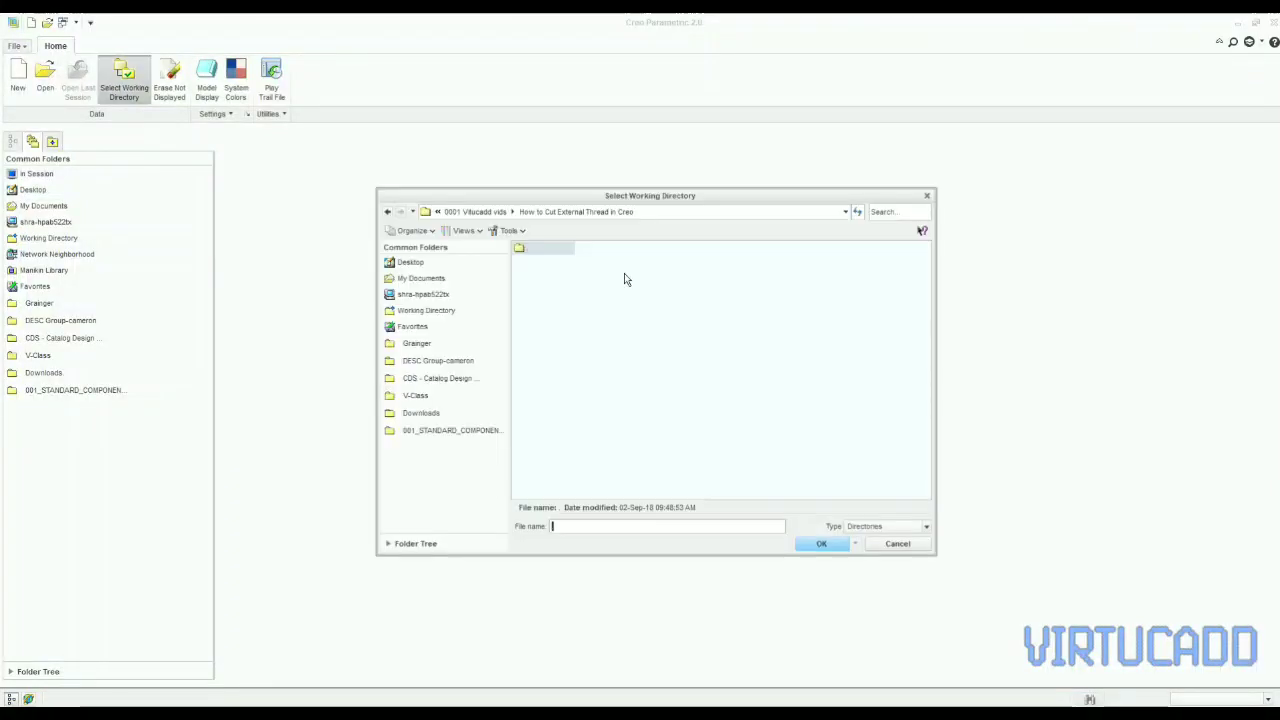
{"action": "key", "text": "Return"}
{"action": "key", "text": "ctrl+n"}
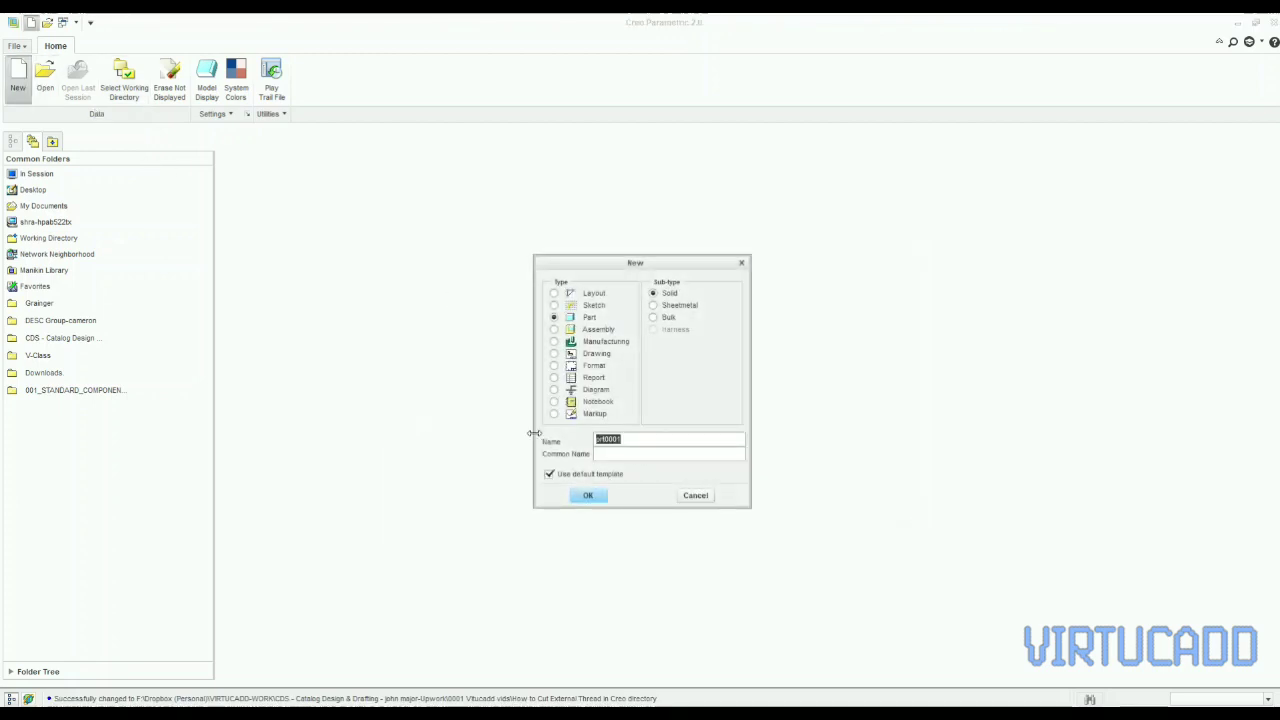
{"action": "type", "text": "E"}
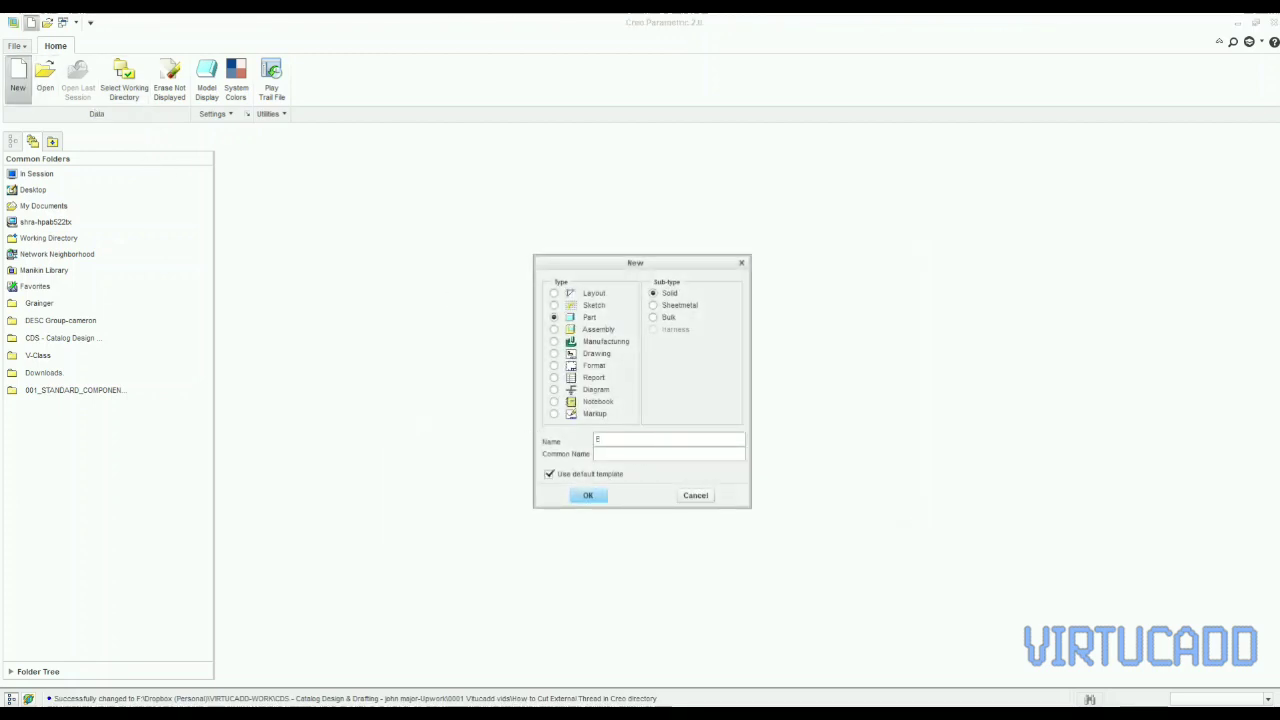
{"action": "type", "text": "xternal_Thread_8"}
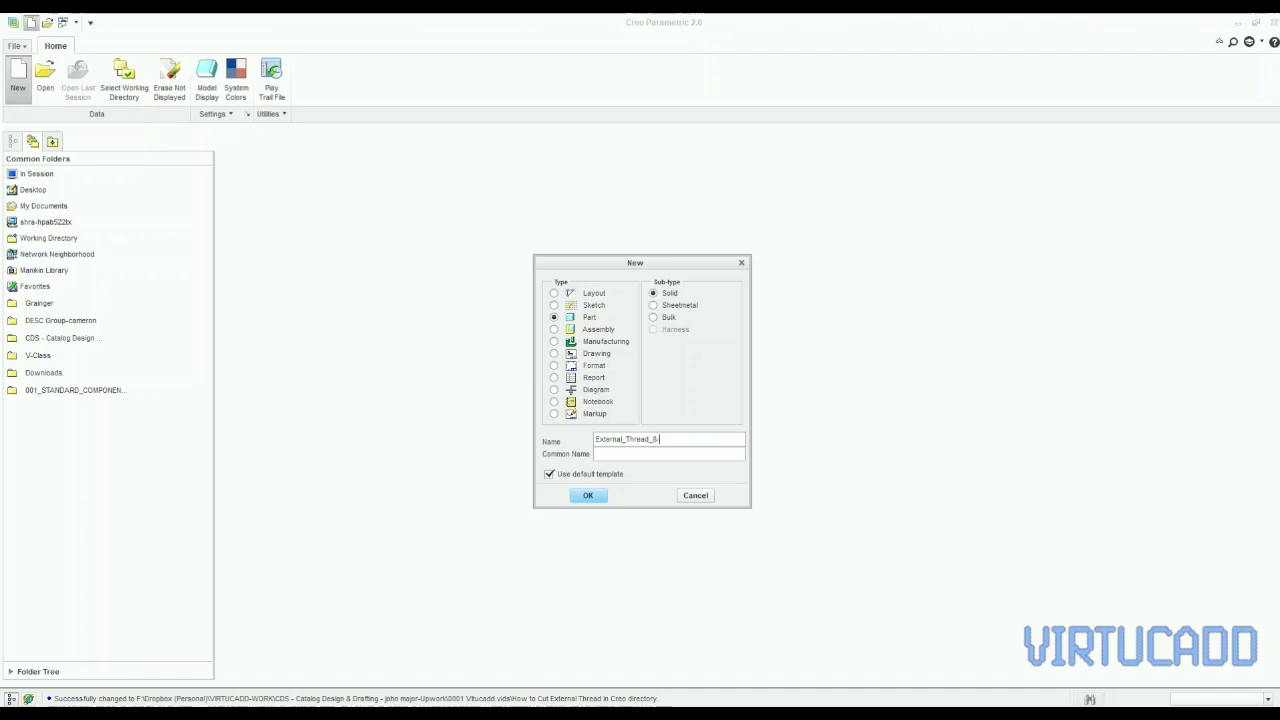
{"action": "key", "text": "alt+Tab"}
{"action": "left_click_drag", "start_coordinate": [541, 198], "coordinate": [559, 199]}
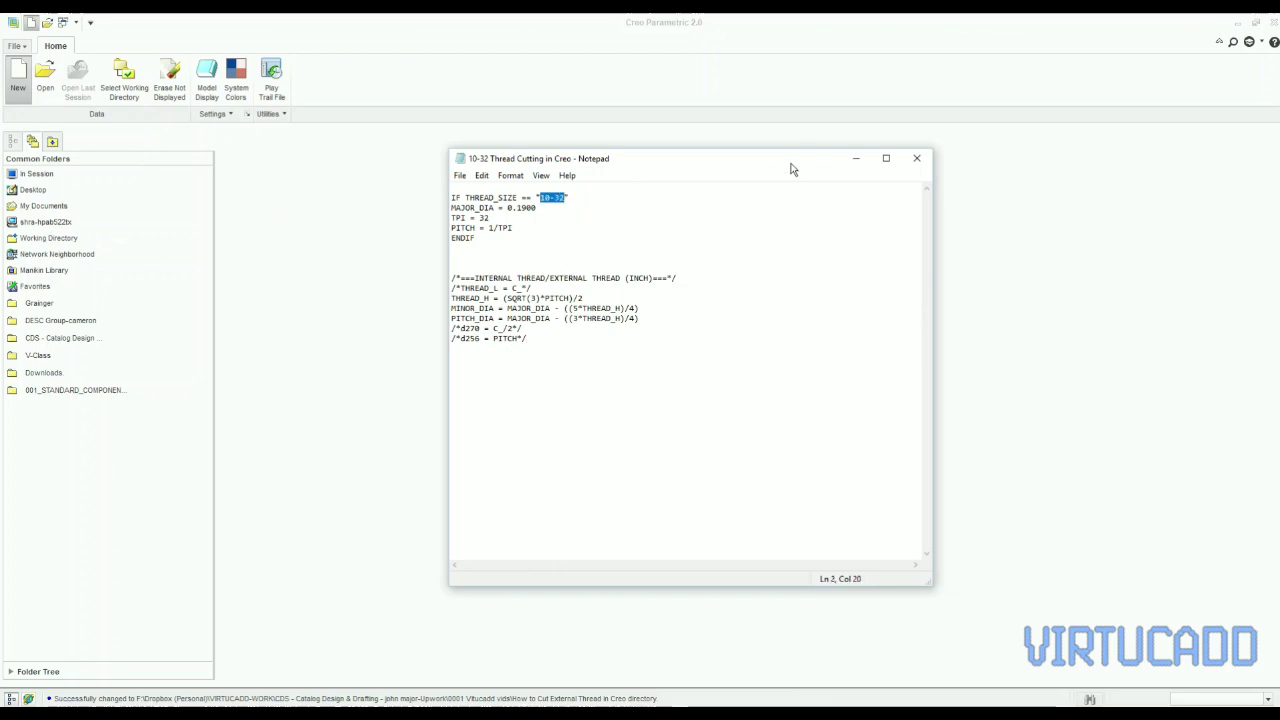
{"action": "left_click", "coordinate": [855, 158]}
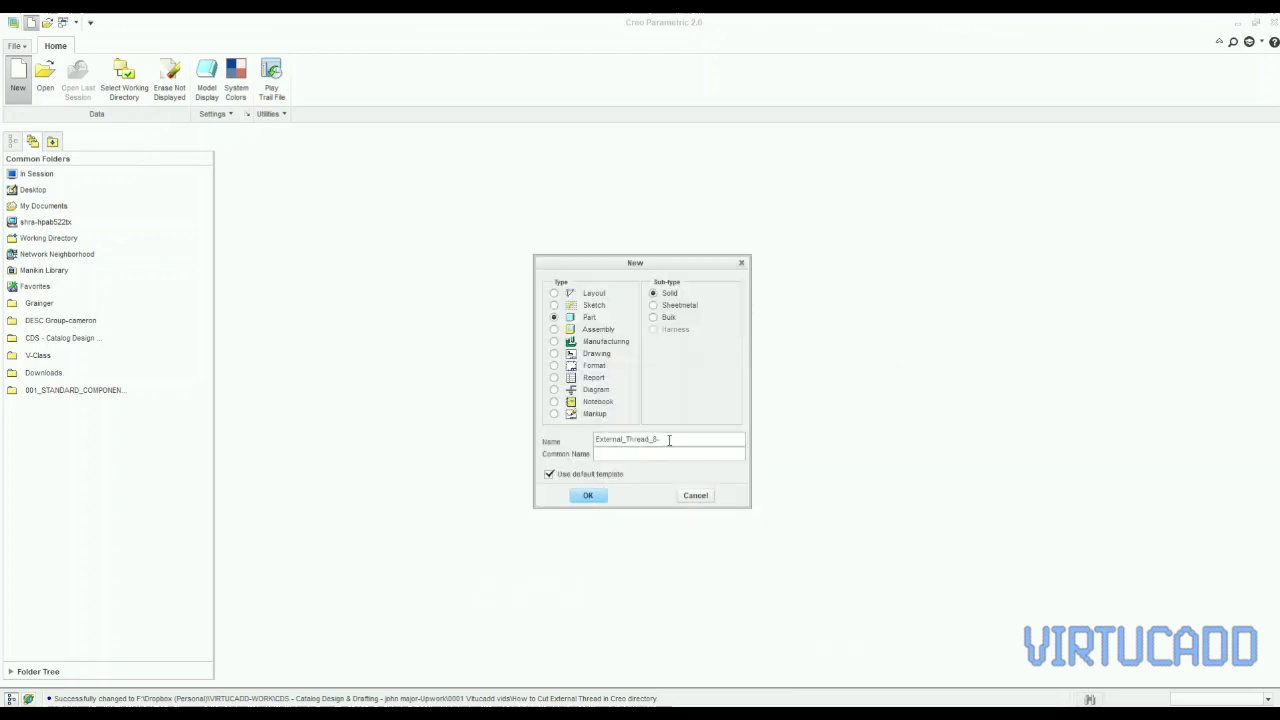
{"action": "key", "text": "BackSpace"}
{"action": "key", "text": "BackSpace"}
{"action": "type", "text": "10-32"}
{"action": "left_click", "coordinate": [589, 496]}
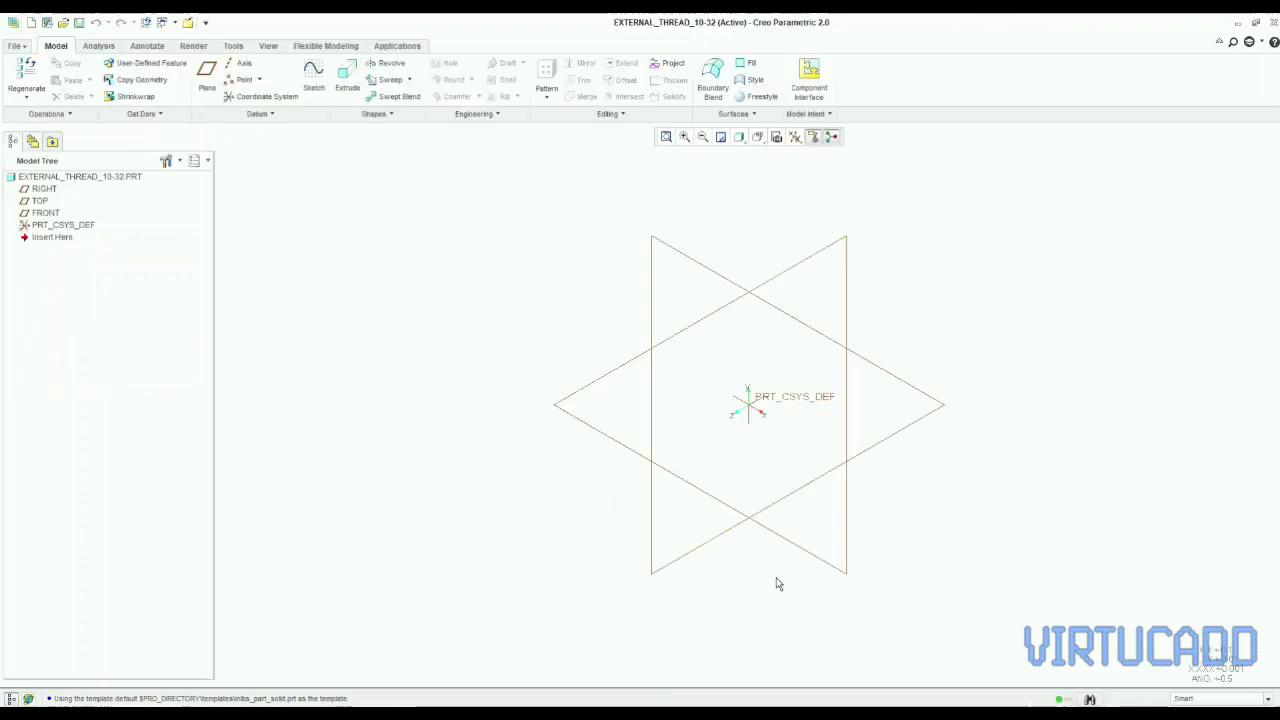
- Take the parameter name THREAD_SIZE from the Notepad thread notes and add it to the part as a string parameter with value 10-32
{"action": "key", "text": "alt+Tab"}
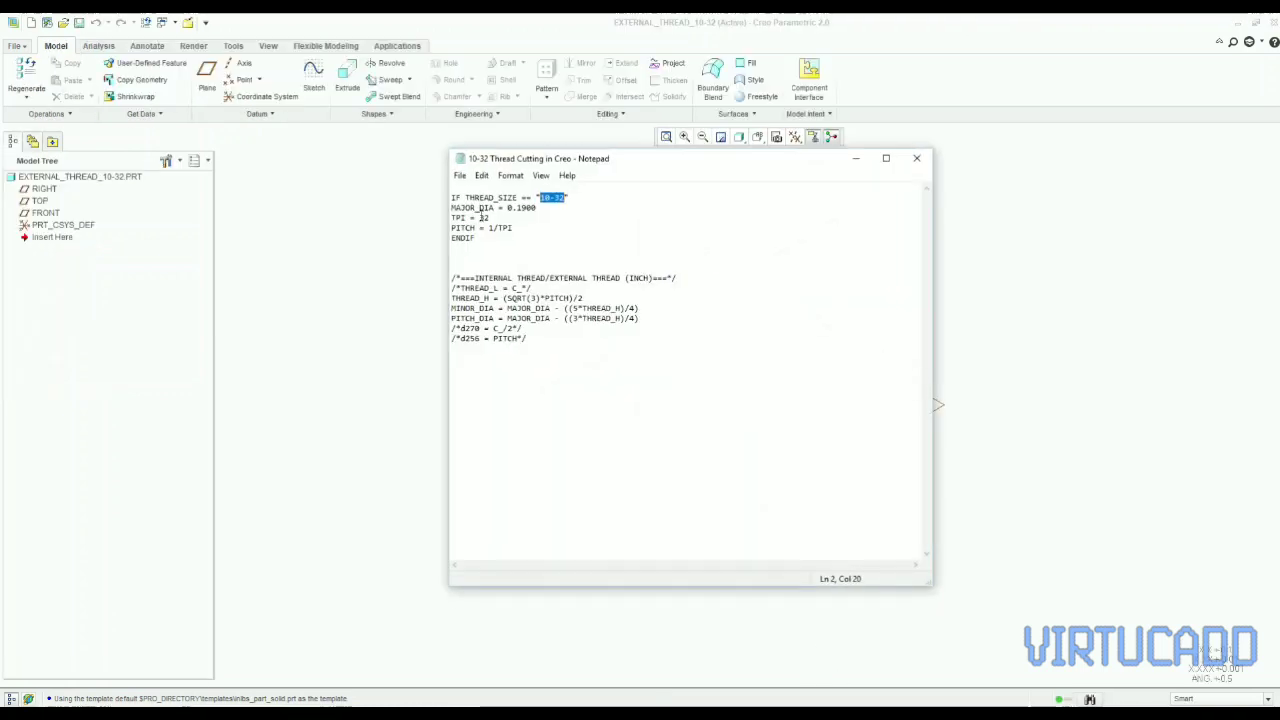
{"action": "left_click_drag", "start_coordinate": [518, 198], "coordinate": [468, 198]}
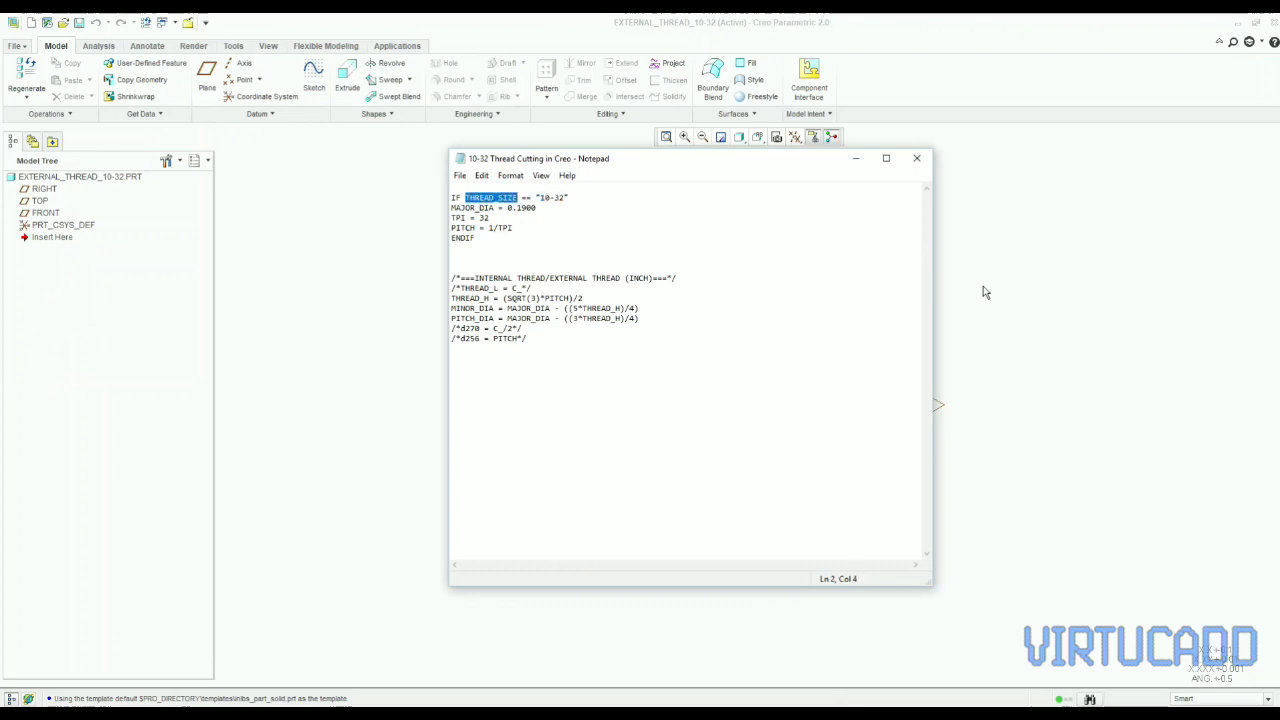
{"action": "key", "text": "alt+Tab"}
{"action": "key", "text": "p"}
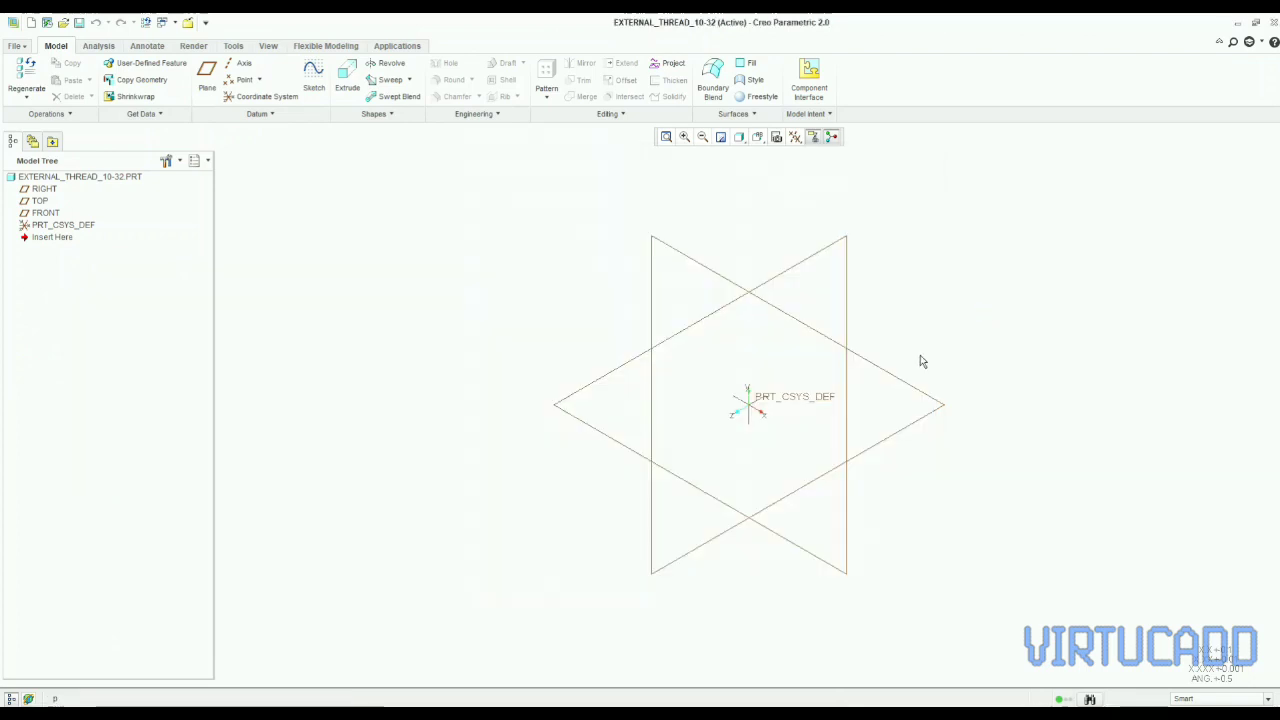
{"action": "left_click", "coordinate": [710, 393]}
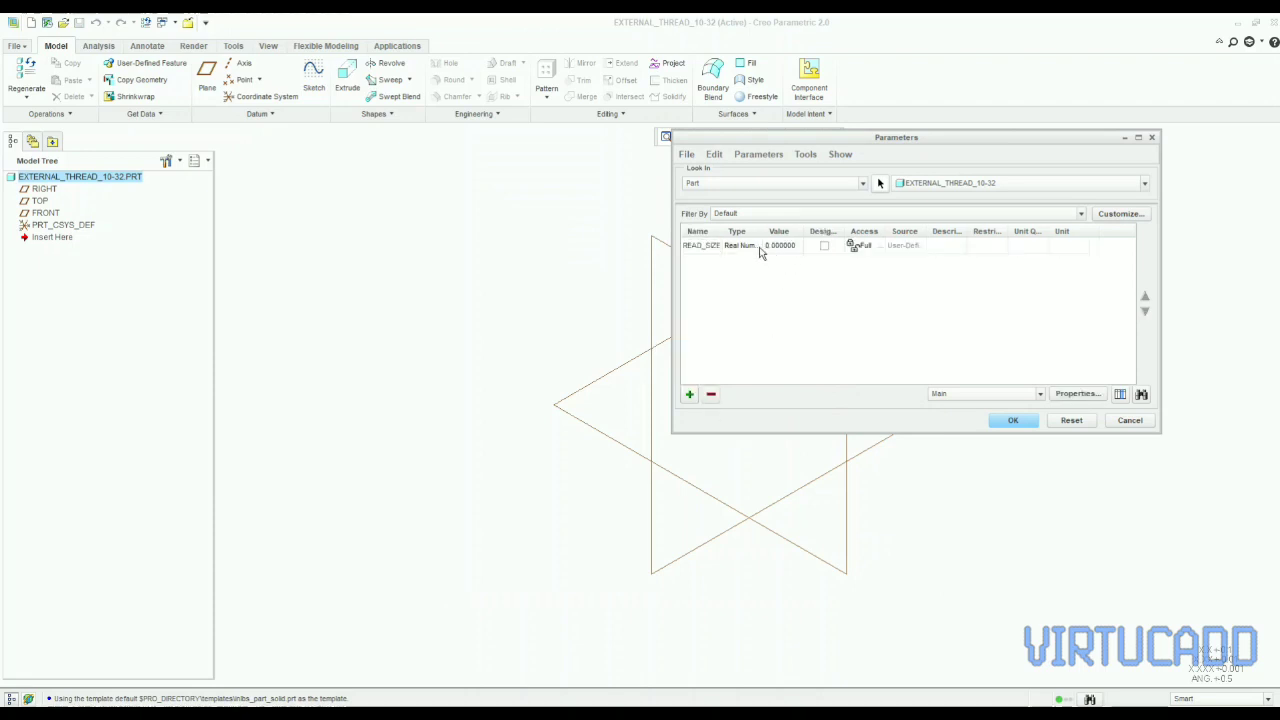
{"action": "left_click", "coordinate": [756, 247]}
{"action": "left_click", "coordinate": [740, 280]}
{"action": "left_click", "coordinate": [777, 244]}
{"action": "type", "text": "10-32"}
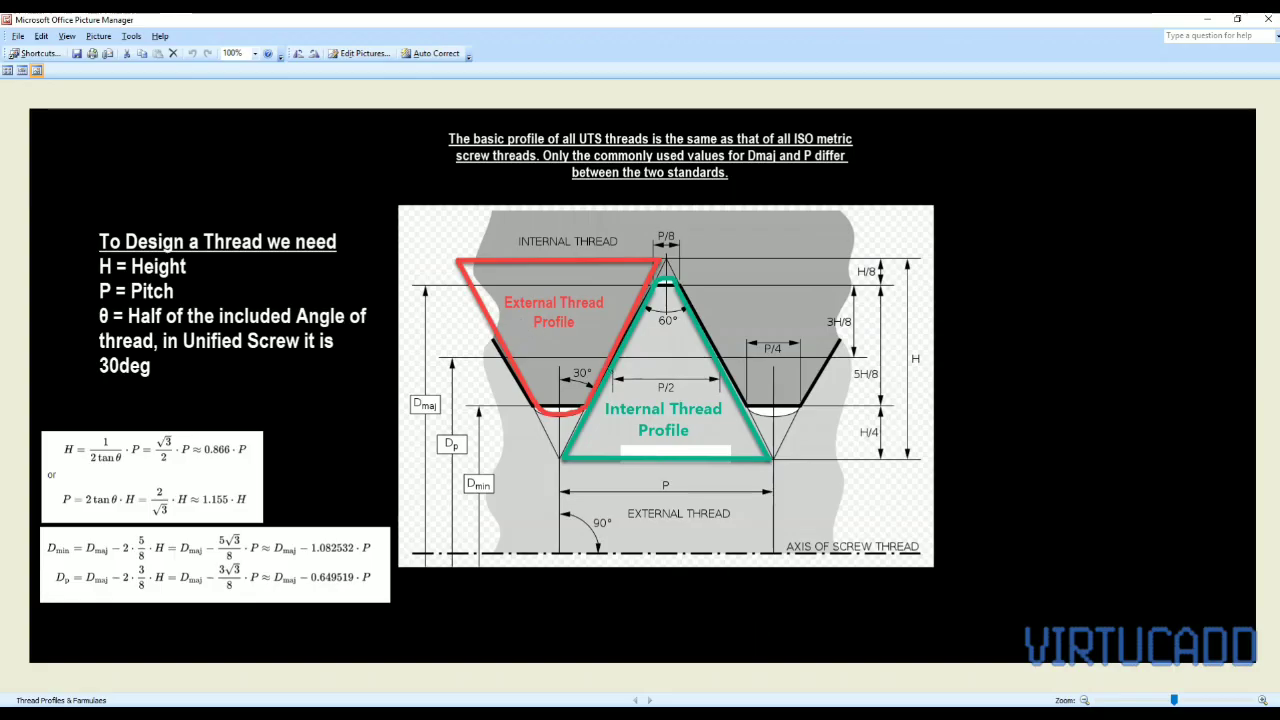
- Copy the complete 10-32 thread relations from the Notepad file and accept the part's new parameter
{"action": "key", "text": "alt+Tab"}
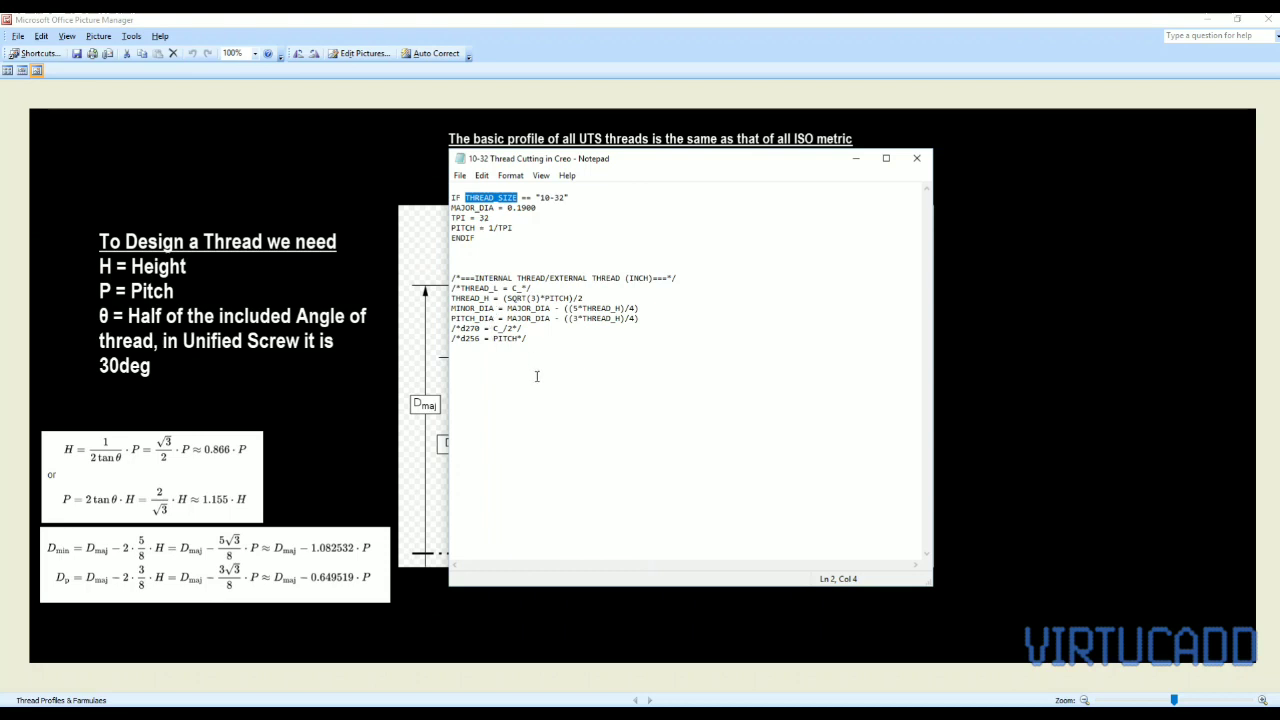
{"action": "left_click_drag", "start_coordinate": [516, 340], "coordinate": [451, 197]}
{"action": "key", "text": "ctrl+c"}
{"action": "left_click", "coordinate": [856, 158]}
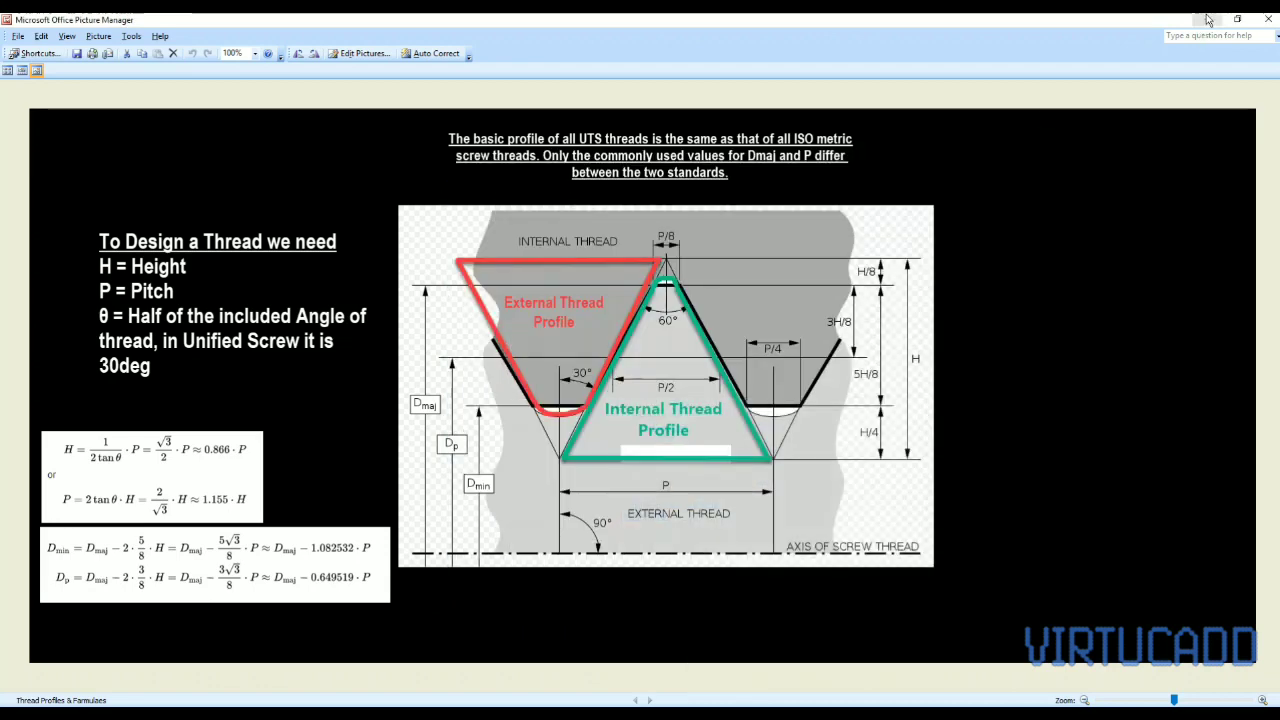
{"action": "key", "text": "alt+Tab"}
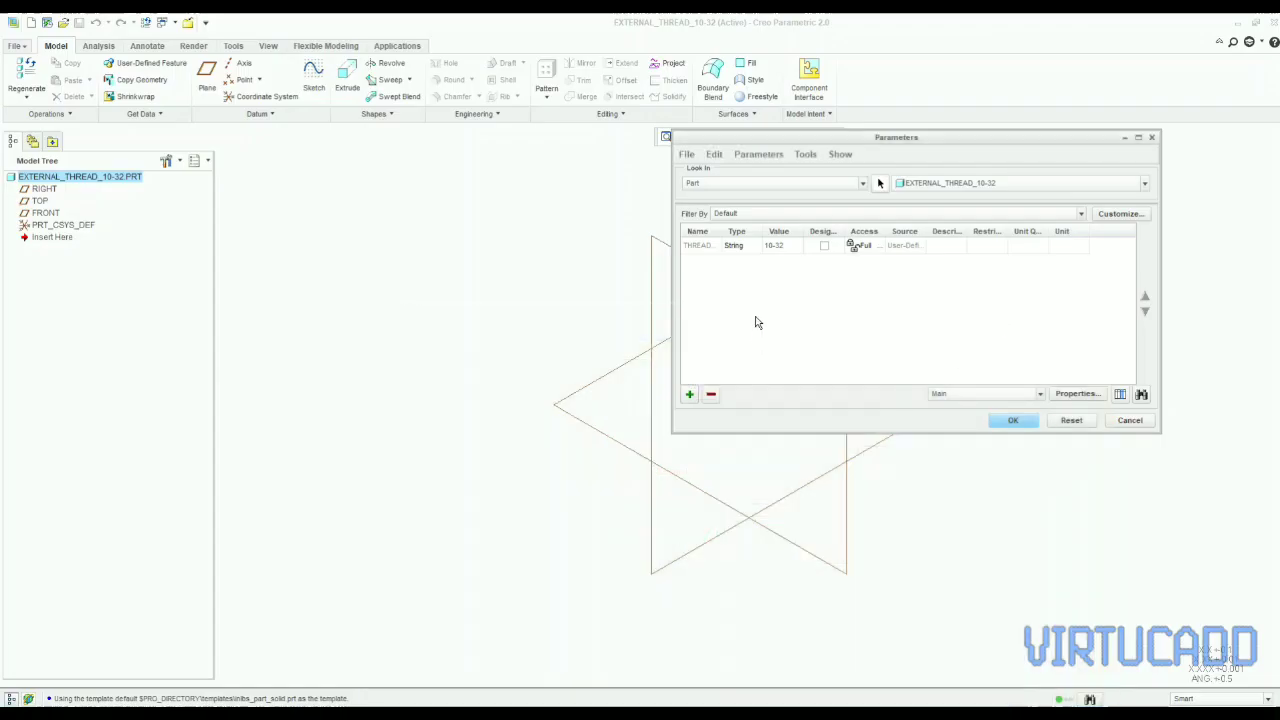
{"action": "left_click", "coordinate": [1013, 420]}
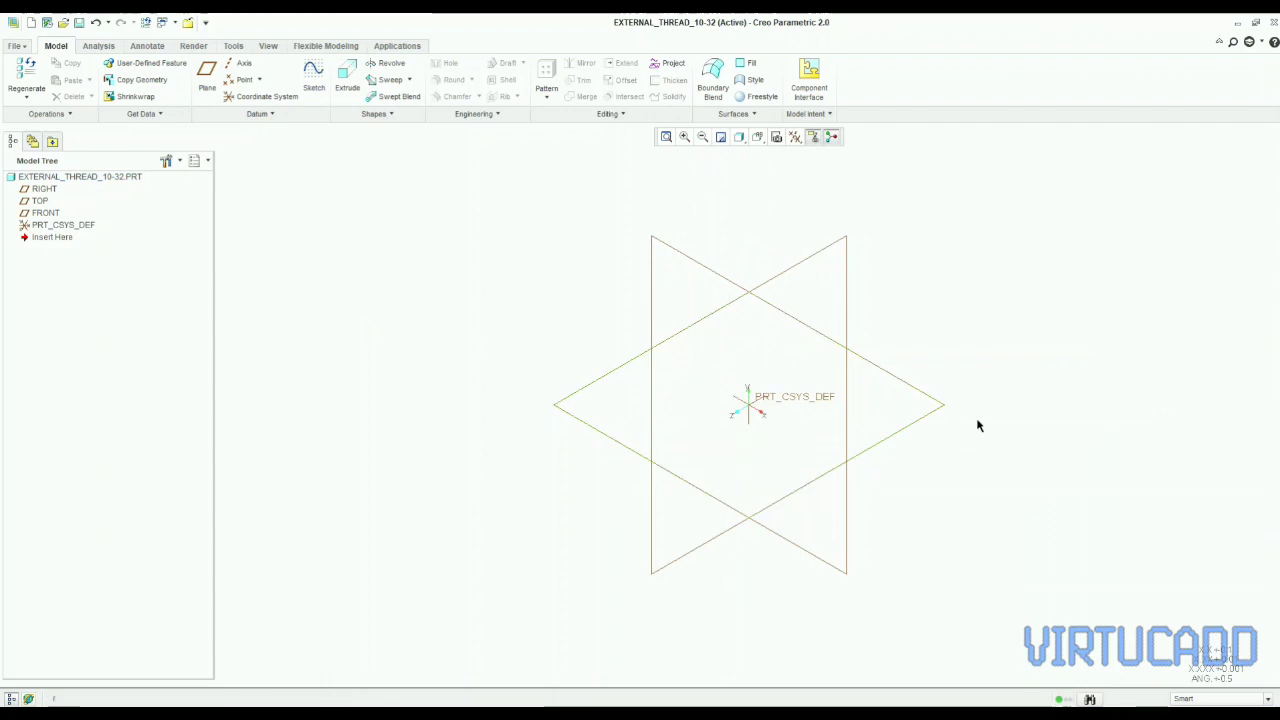
- Paste the thread formulas into the part's relations, verify and accept them, and regenerate the part
{"action": "key", "text": "r"}
{"action": "key", "text": "ctrl+v"}
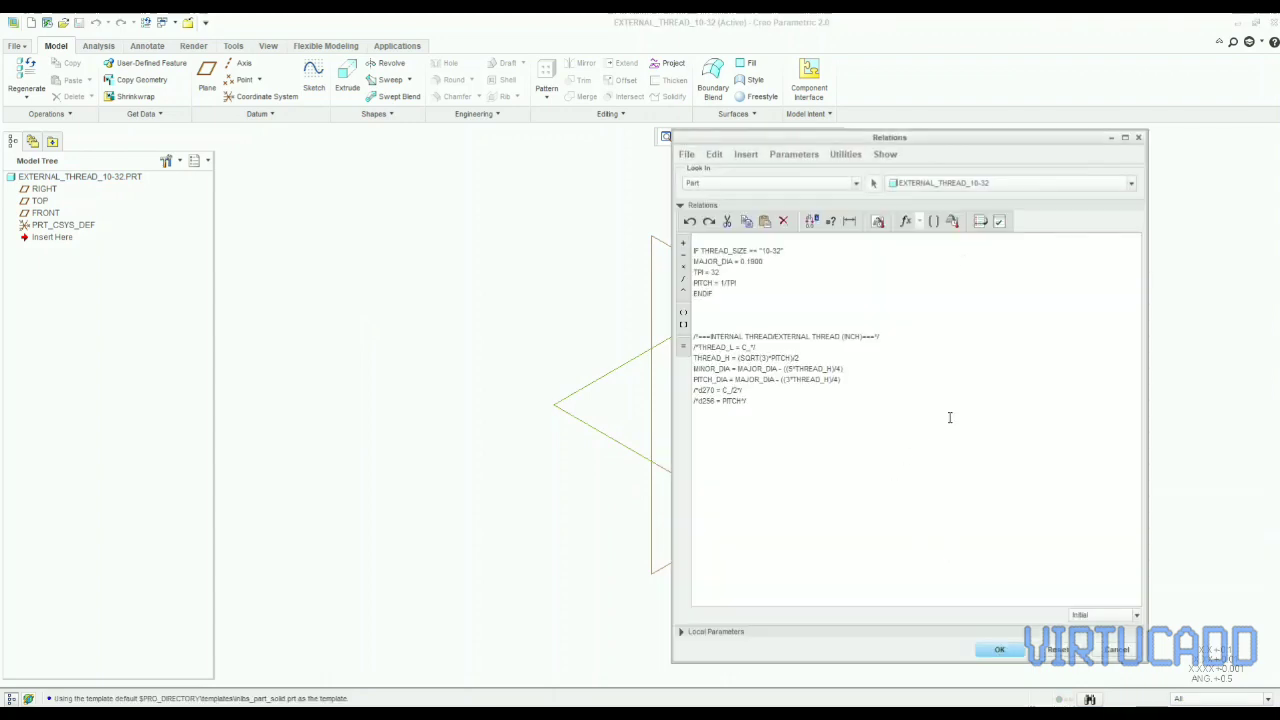
{"action": "left_click", "coordinate": [999, 221]}
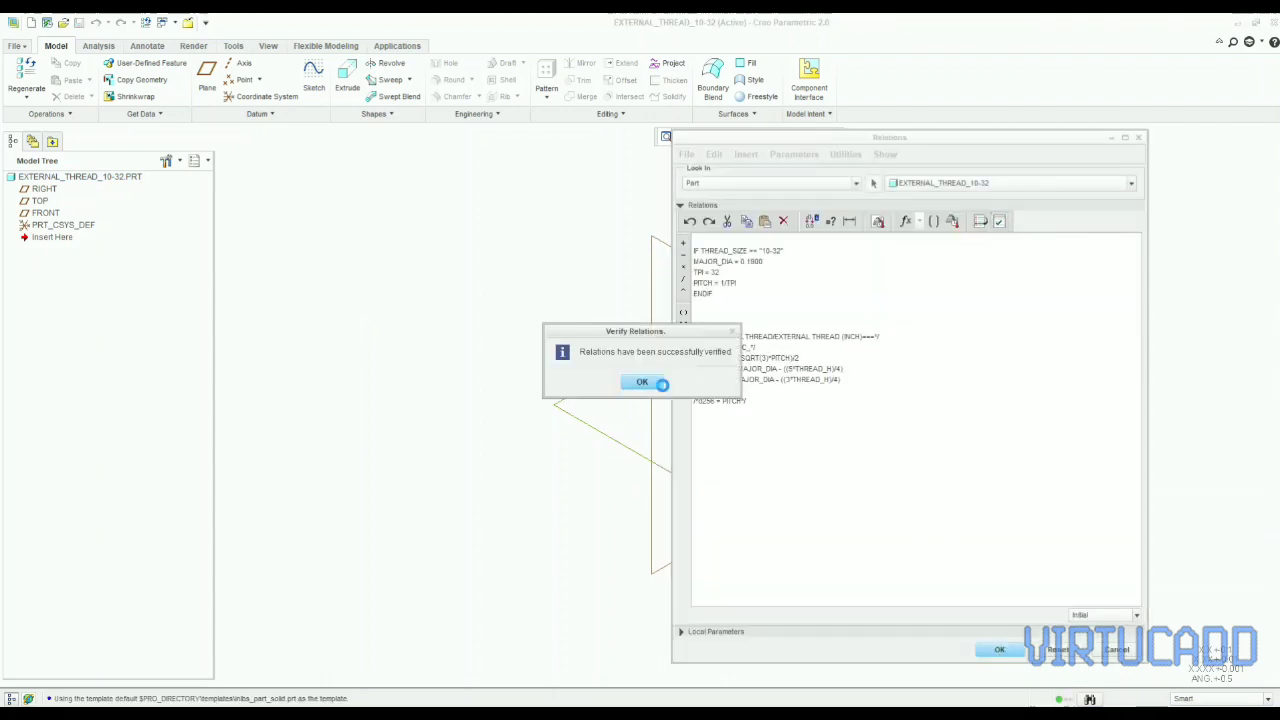
{"action": "left_click", "coordinate": [998, 649]}
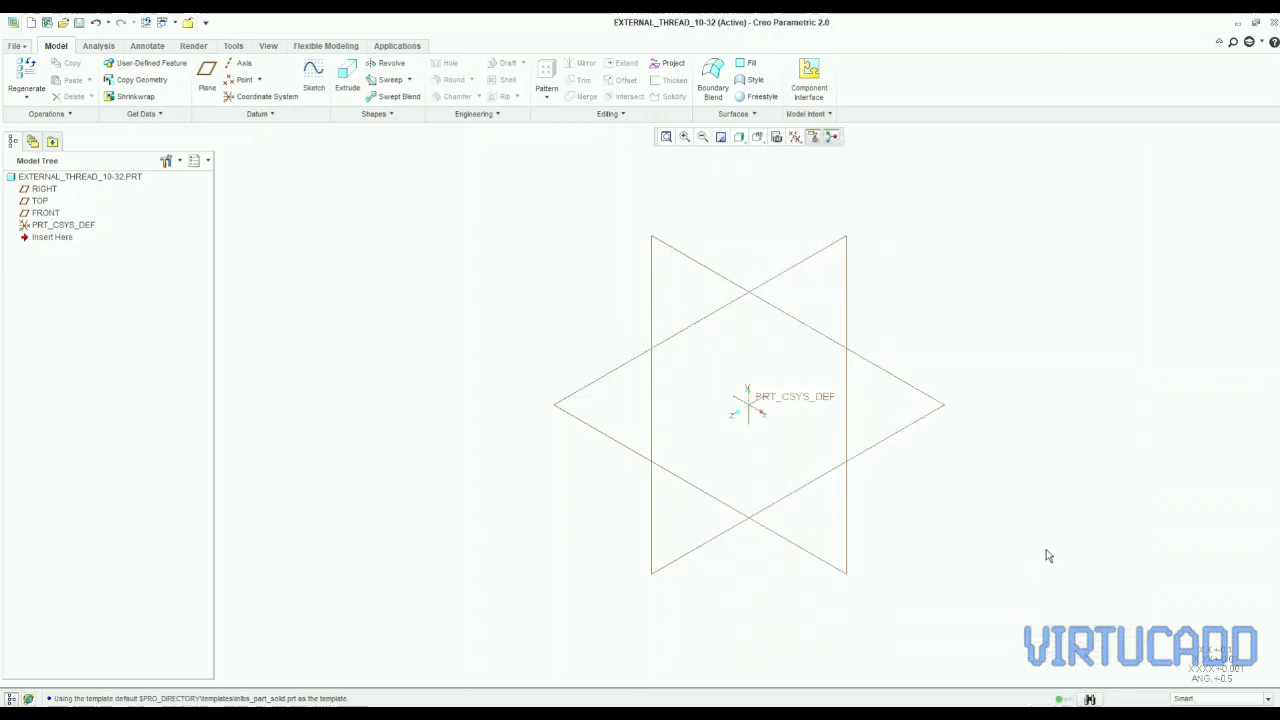
{"action": "key", "text": "ctrl+g"}
- Review the part's thread parameters with the name, type and value columns widened and the parameter list enlarged
{"action": "key", "text": "p"}
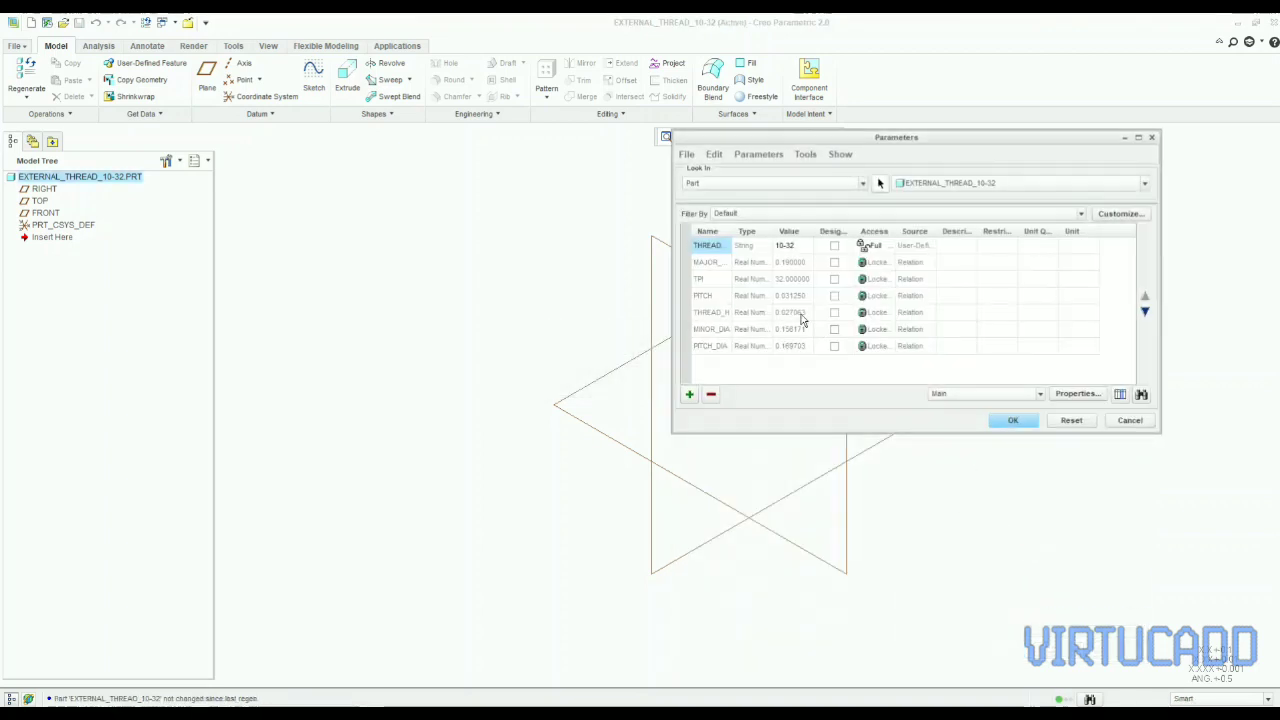
{"action": "left_click_drag", "start_coordinate": [731, 233], "coordinate": [790, 257]}
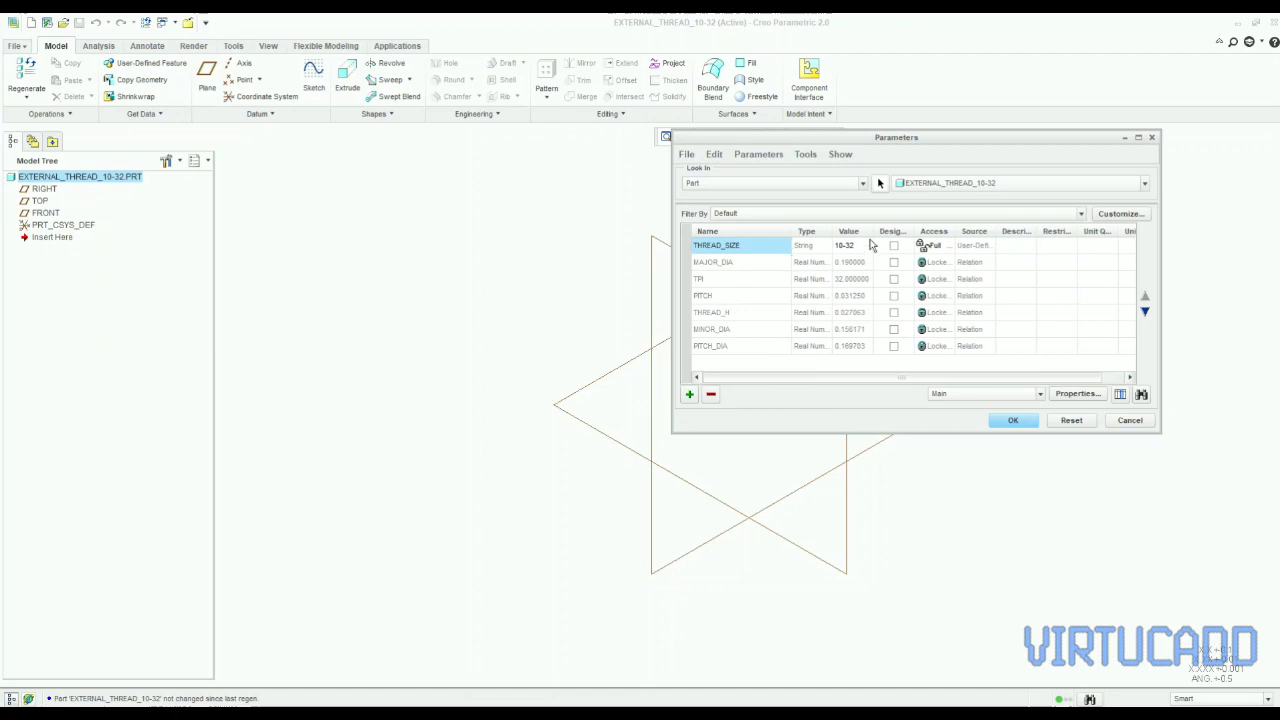
{"action": "left_click_drag", "start_coordinate": [873, 226], "coordinate": [921, 262]}
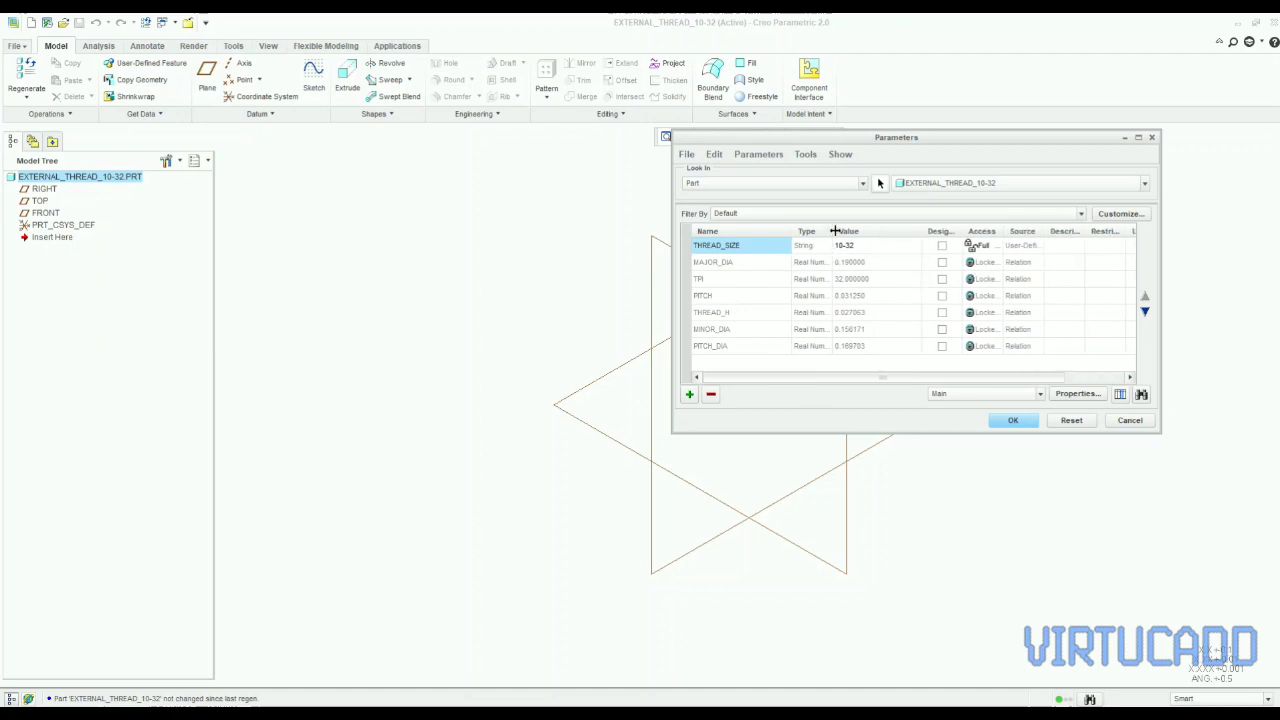
{"action": "left_click_drag", "start_coordinate": [834, 231], "coordinate": [869, 265]}
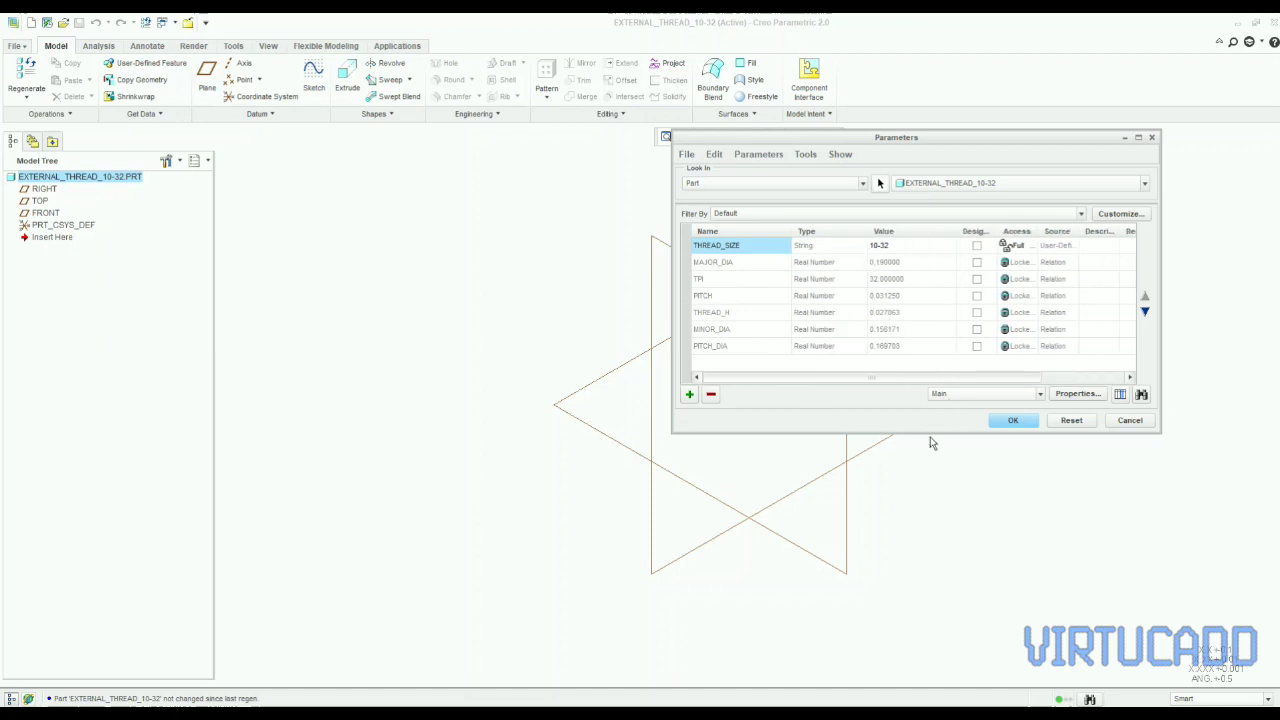
{"action": "left_click_drag", "start_coordinate": [931, 433], "coordinate": [952, 498]}
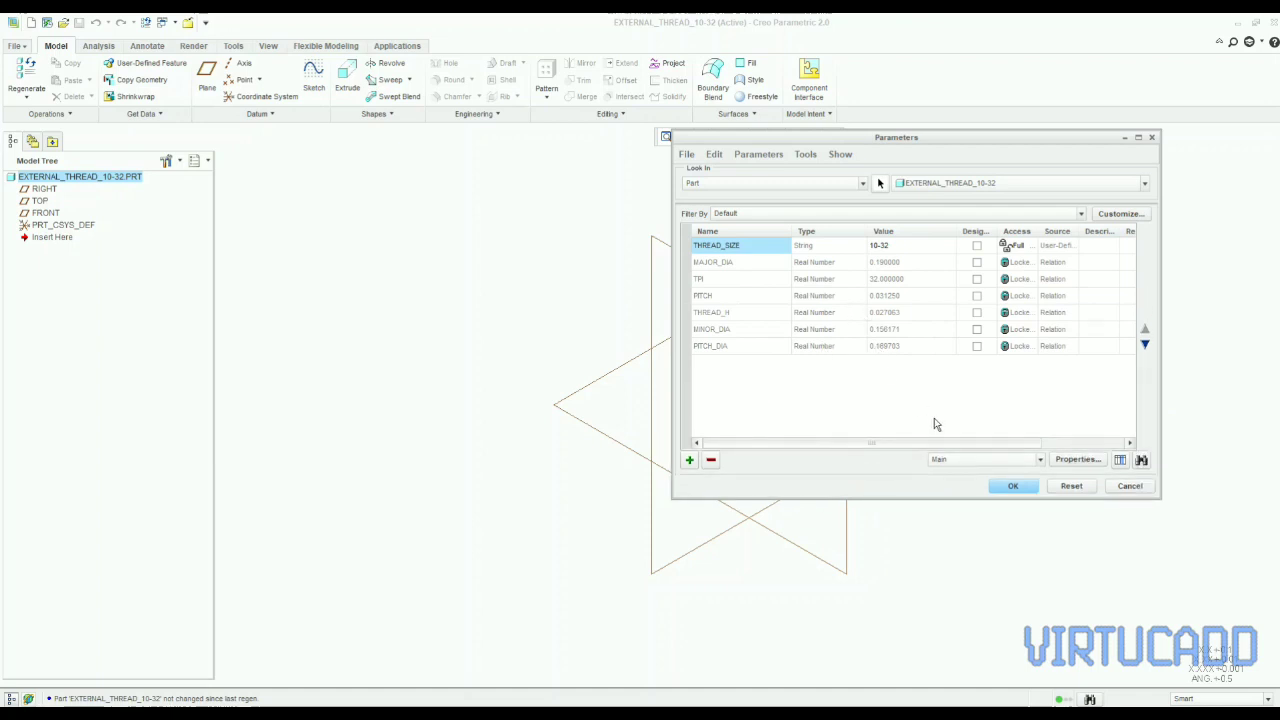
{"action": "left_click", "coordinate": [1010, 487]}
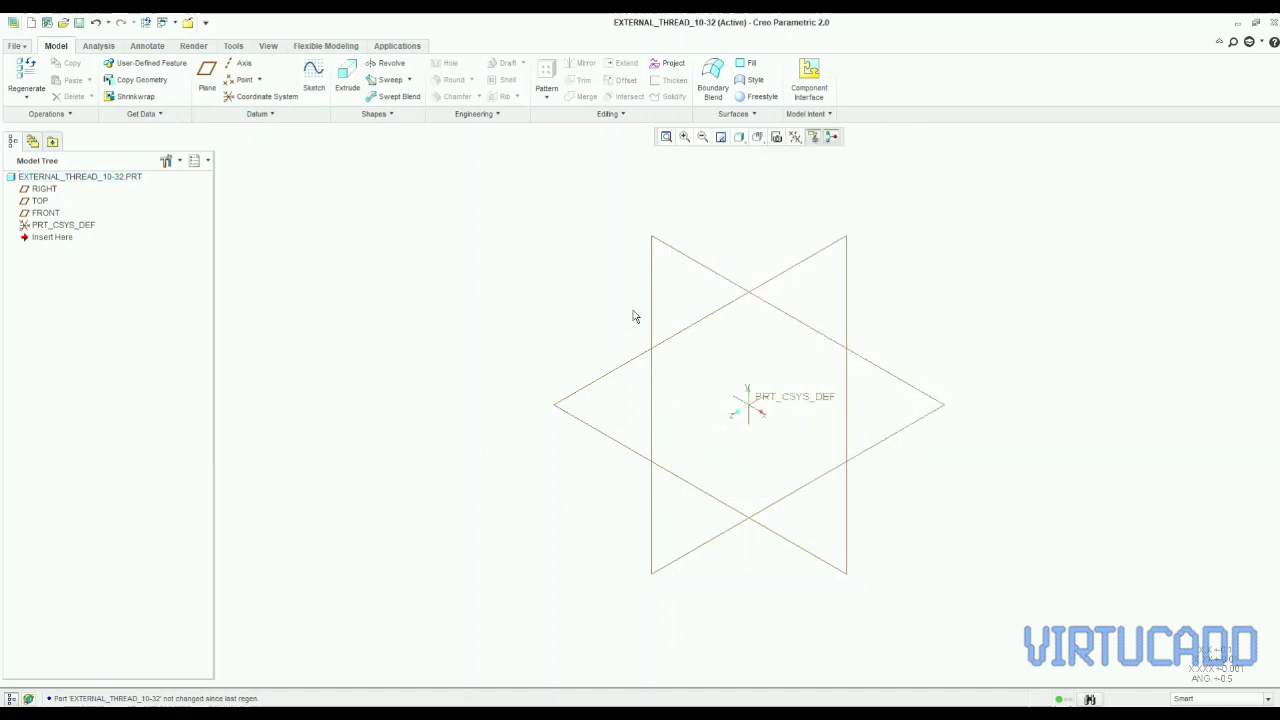
- Start a Revolve sketch on the FRONT plane with a rectangle about 43 by 16.6 from the origin and a horizontal centerline through the origin
{"action": "left_click", "coordinate": [663, 249]}
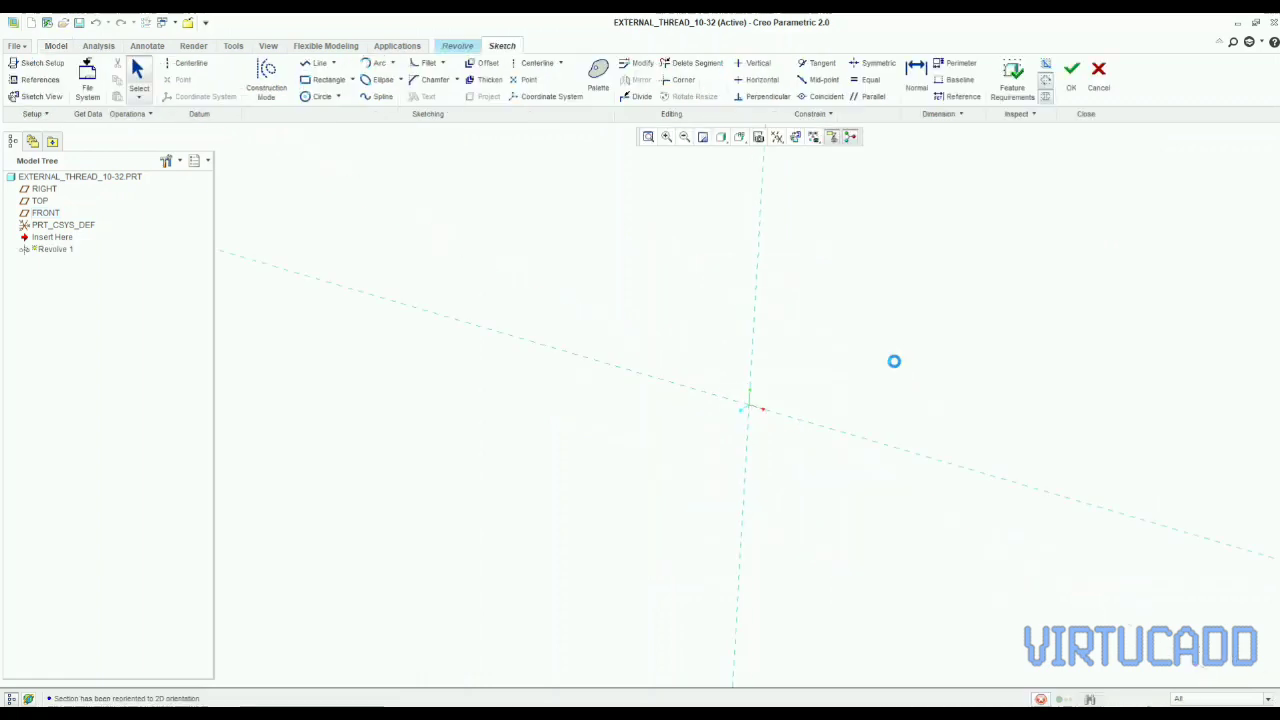
{"action": "left_click", "coordinate": [329, 79]}
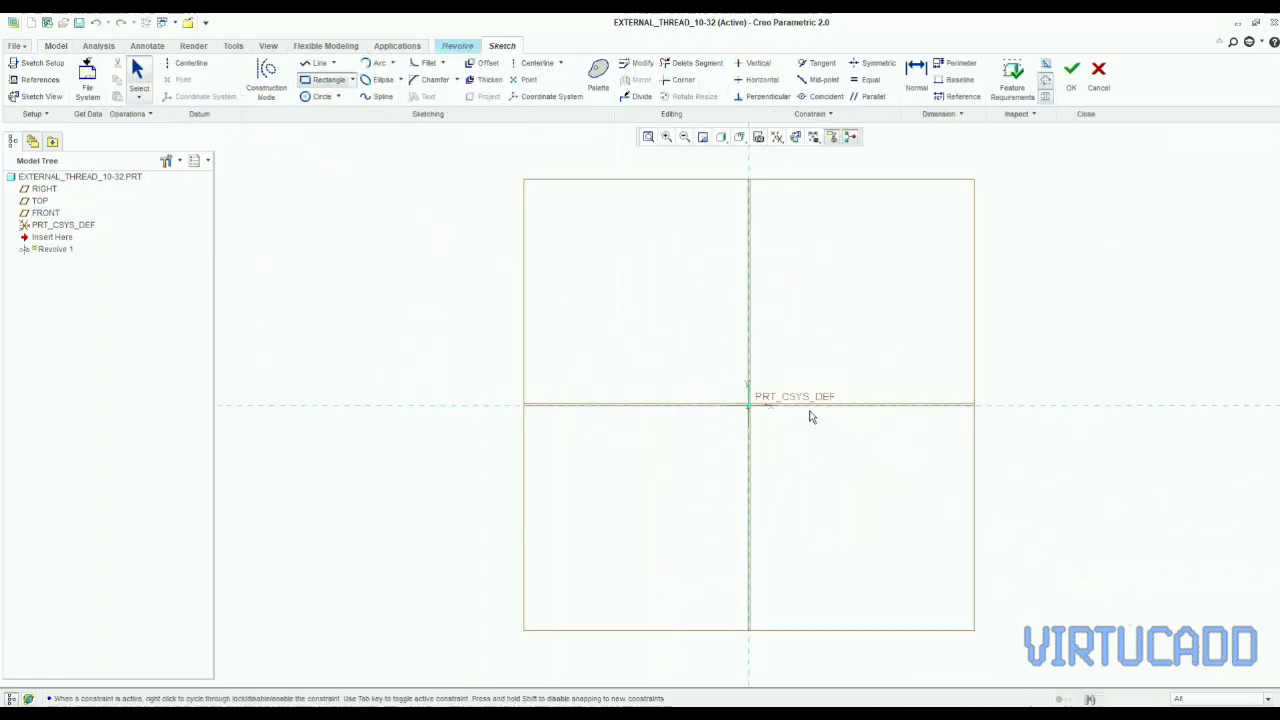
{"action": "left_click", "coordinate": [748, 404]}
{"action": "middle_click", "coordinate": [866, 430]}
{"action": "left_click", "coordinate": [520, 70]}
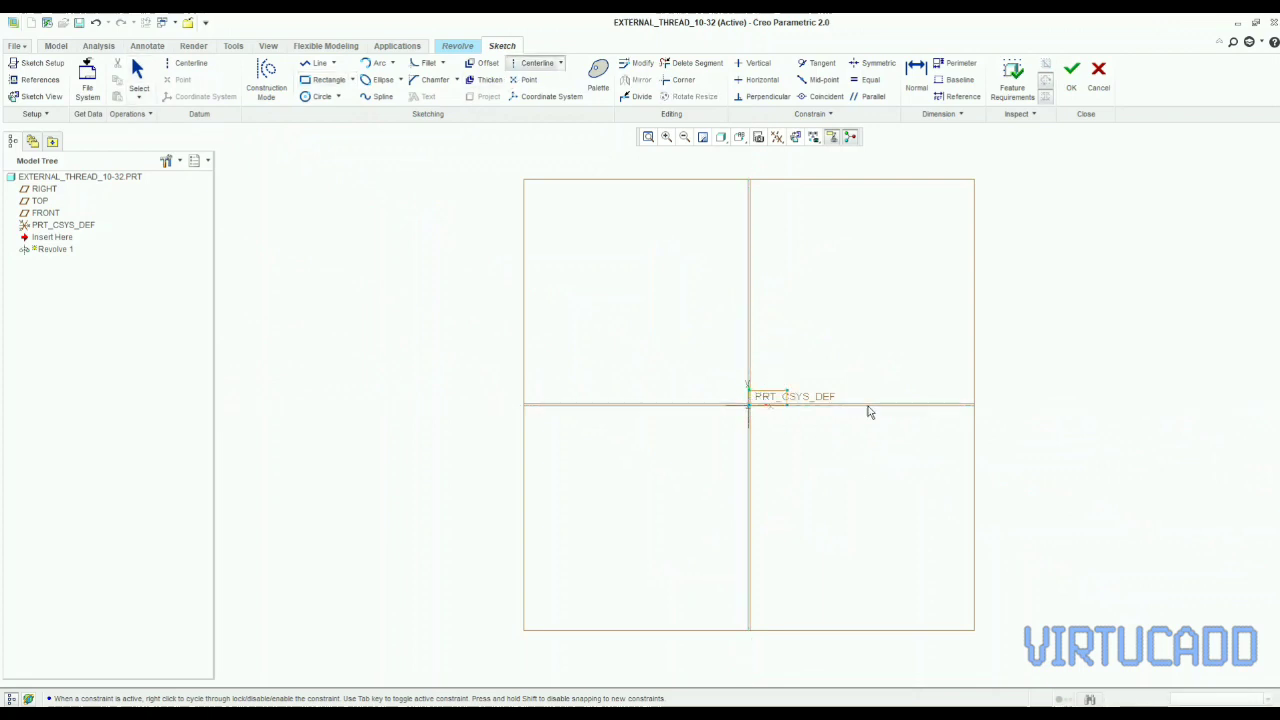
{"action": "middle_click", "coordinate": [898, 438]}
{"action": "scroll", "coordinate": [895, 408], "scroll_direction": "down", "scroll_amount": 2}
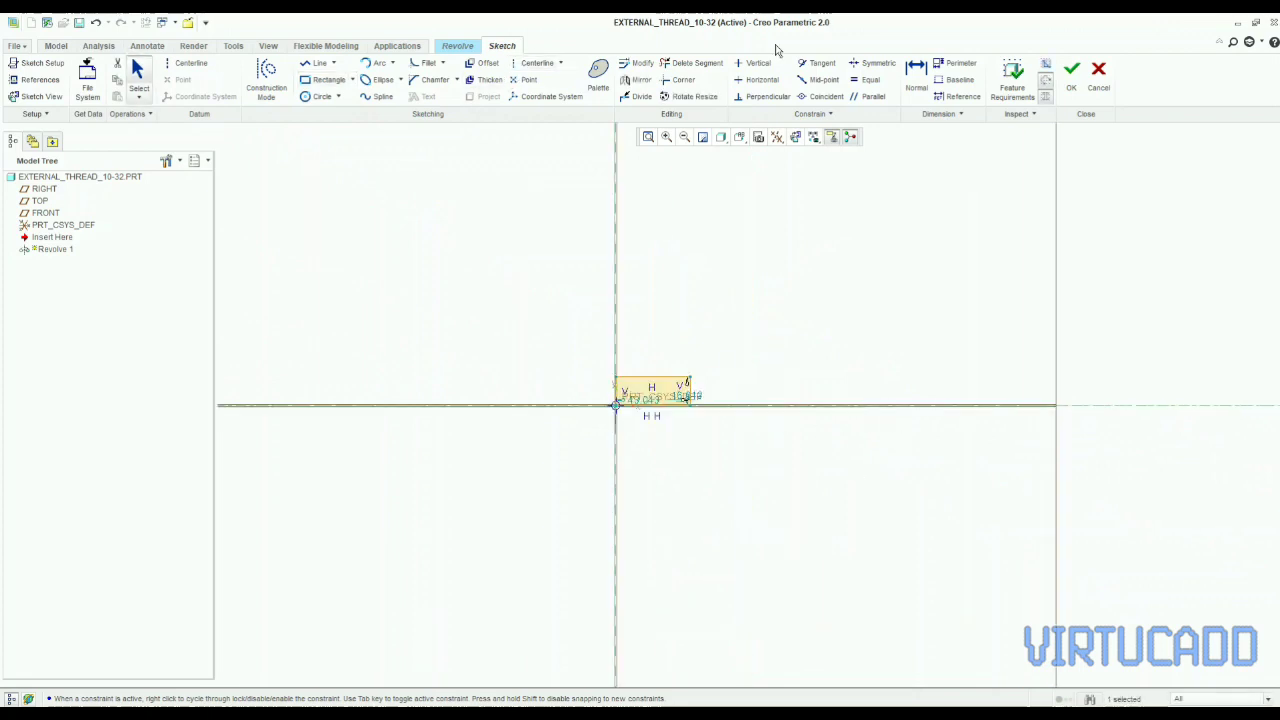
- Dimension the rectangle's diameter about the horizontal centerline and its length along the axis
{"action": "left_click", "coordinate": [915, 82]}
{"action": "scroll", "coordinate": [736, 392], "scroll_direction": "down", "scroll_amount": 1}
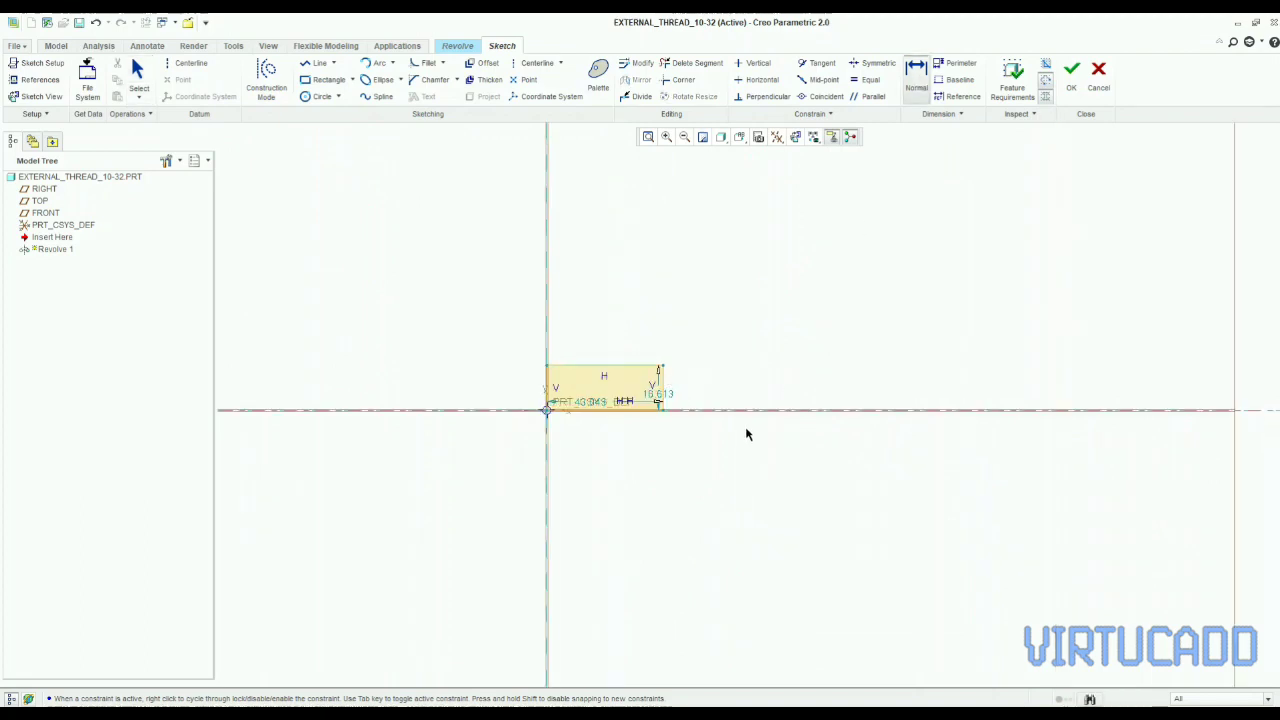
{"action": "middle_click", "coordinate": [771, 482]}
{"action": "right_click", "coordinate": [794, 487]}
{"action": "left_click", "coordinate": [881, 542]}
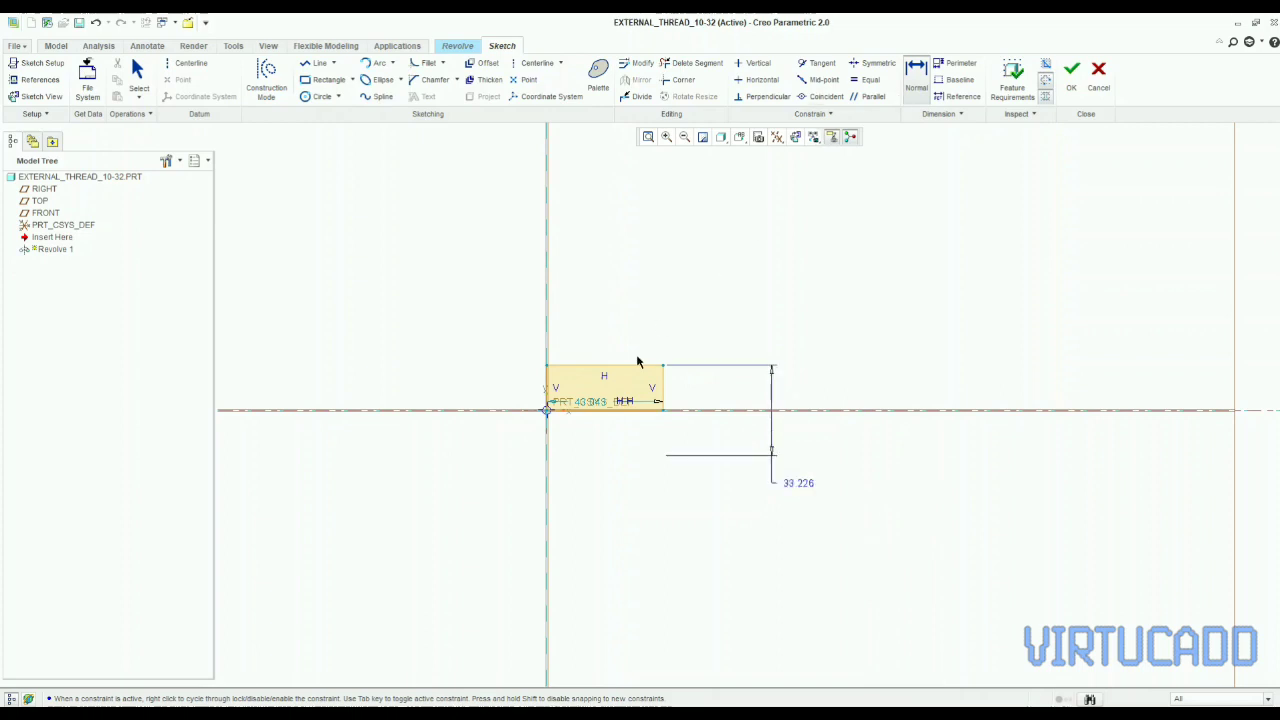
{"action": "middle_click", "coordinate": [621, 328]}
{"action": "key", "text": "Return"}
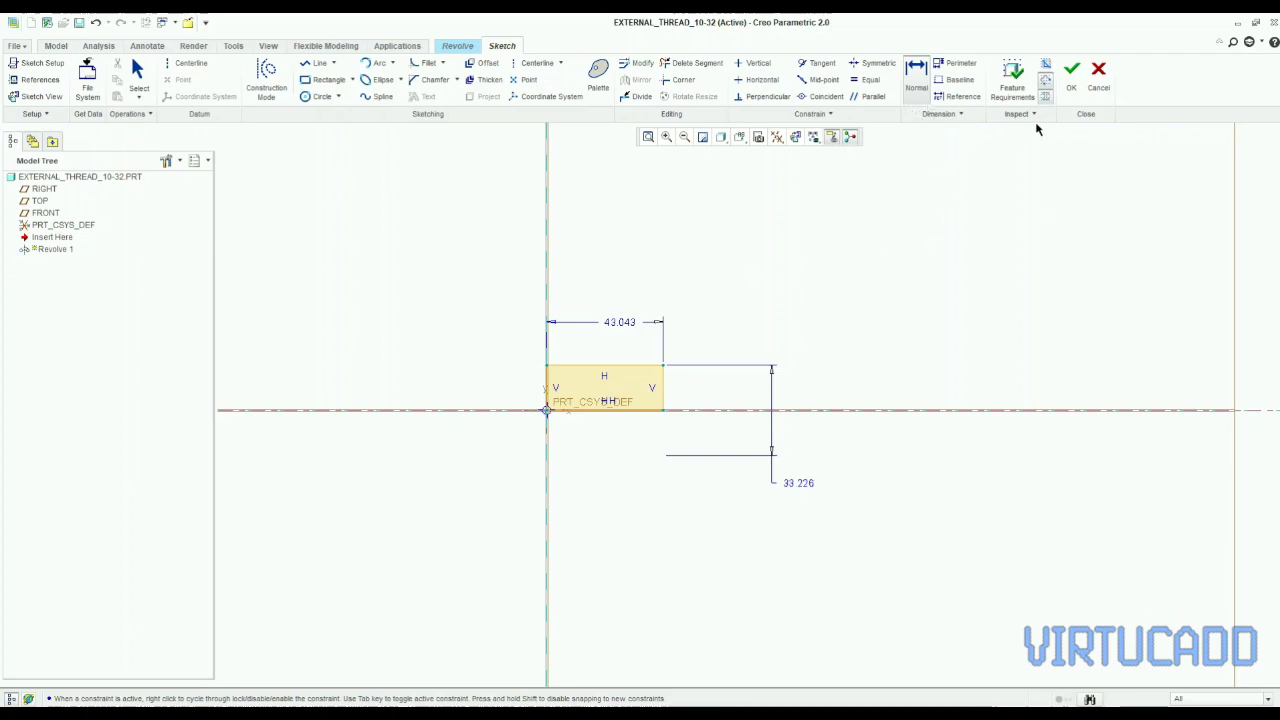
- Set the rectangle's diameter dimension to MAJOR_DIA and accept adding it as a relation
{"action": "double_click", "coordinate": [790, 481]}
{"action": "key", "text": "BackSpace"}
{"action": "type", "text": "4"}
{"action": "type", "text": "AJOR_DIA"}
{"action": "key", "text": "Return"}
{"action": "left_click", "coordinate": [644, 448]}
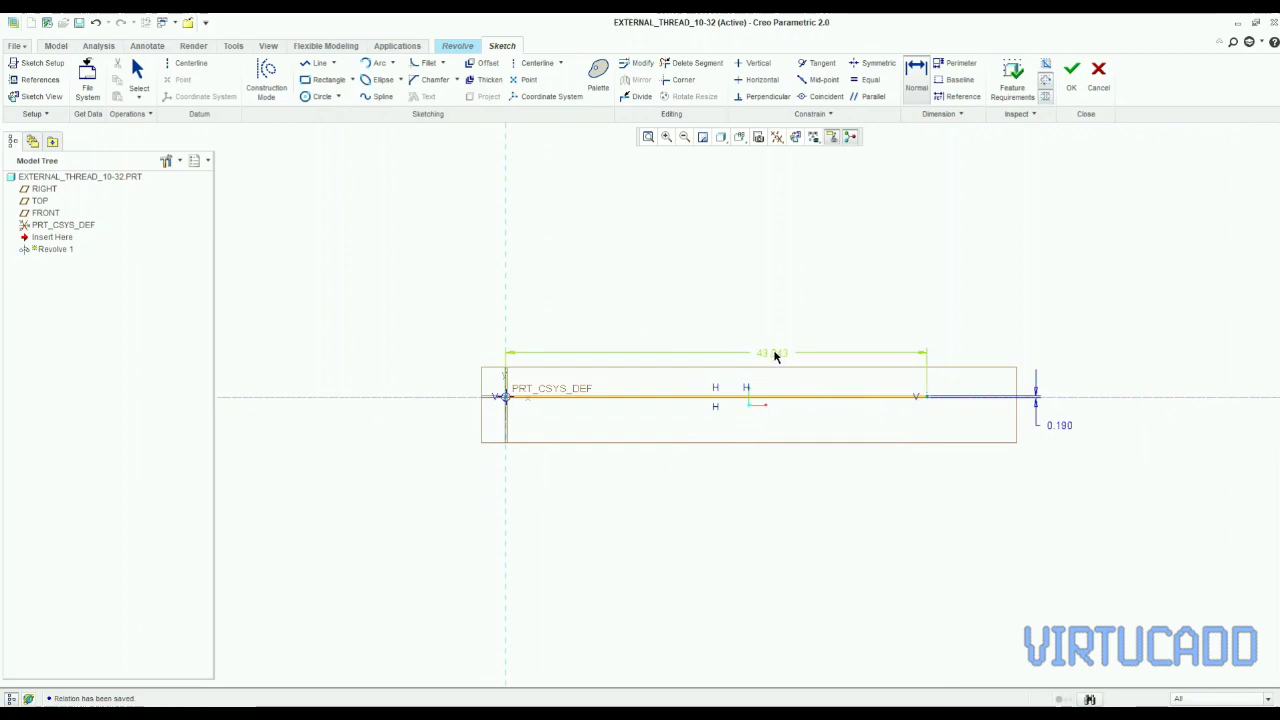
- Set the rectangle's length dimension to 20
{"action": "double_click", "coordinate": [775, 353]}
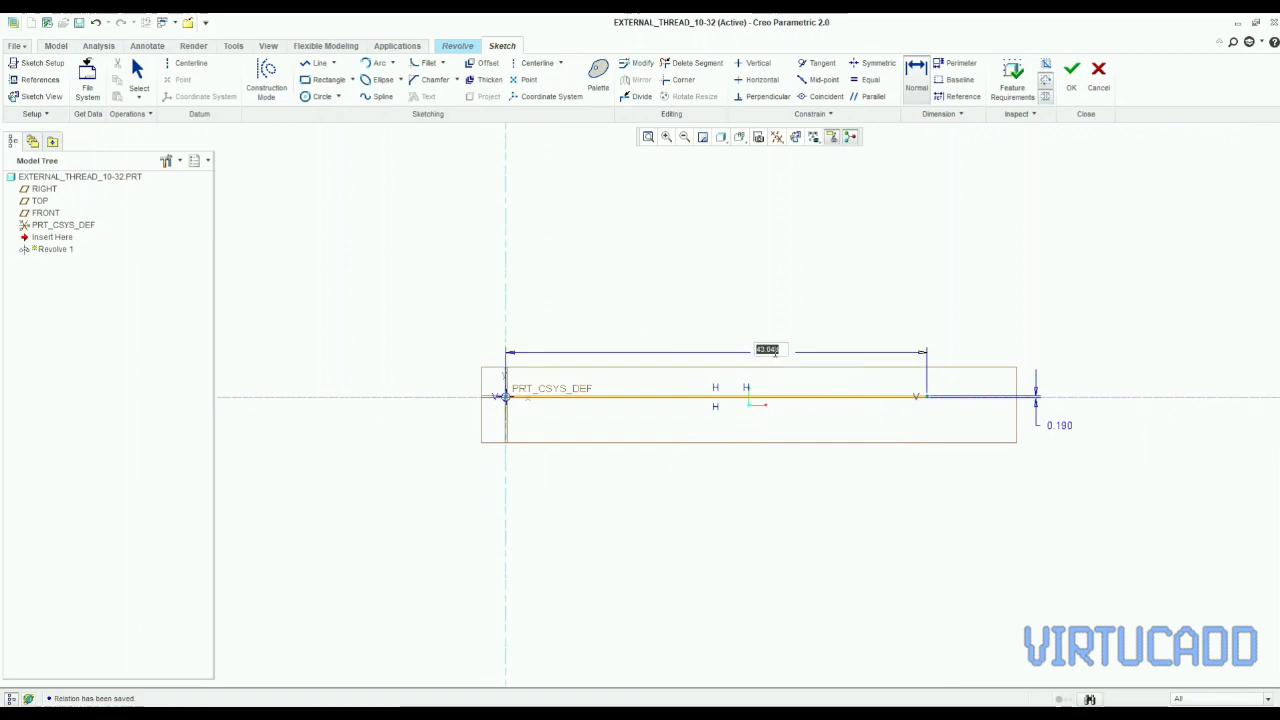
{"action": "type", "text": "20"}
{"action": "key", "text": "Return"}
- Set the rectangle's length dimension to 3
{"action": "double_click", "coordinate": [766, 354]}
{"action": "type", "text": "3"}
{"action": "key", "text": "Return"}
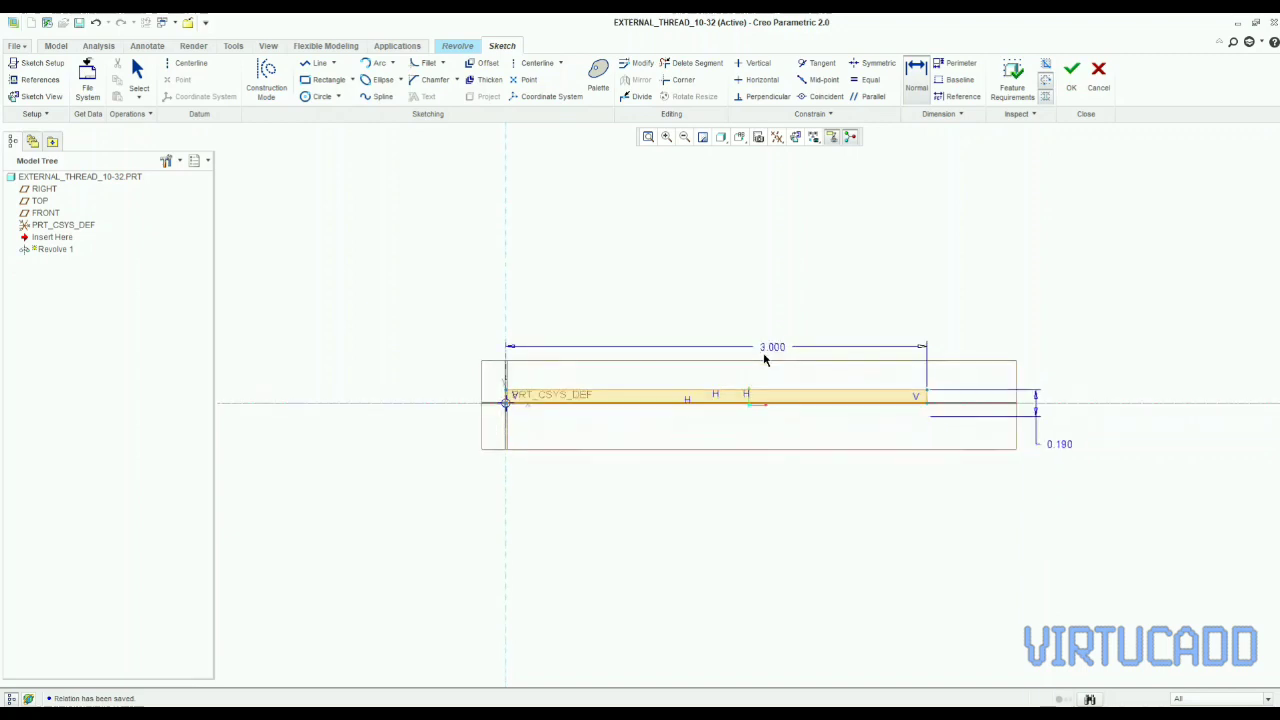
- Set the rectangle's length dimension to 2, accept the sketch, and complete the 360-degree revolve
{"action": "double_click", "coordinate": [769, 350]}
{"action": "type", "text": "2"}
{"action": "key", "text": "Return"}
{"action": "left_click", "coordinate": [1071, 72]}
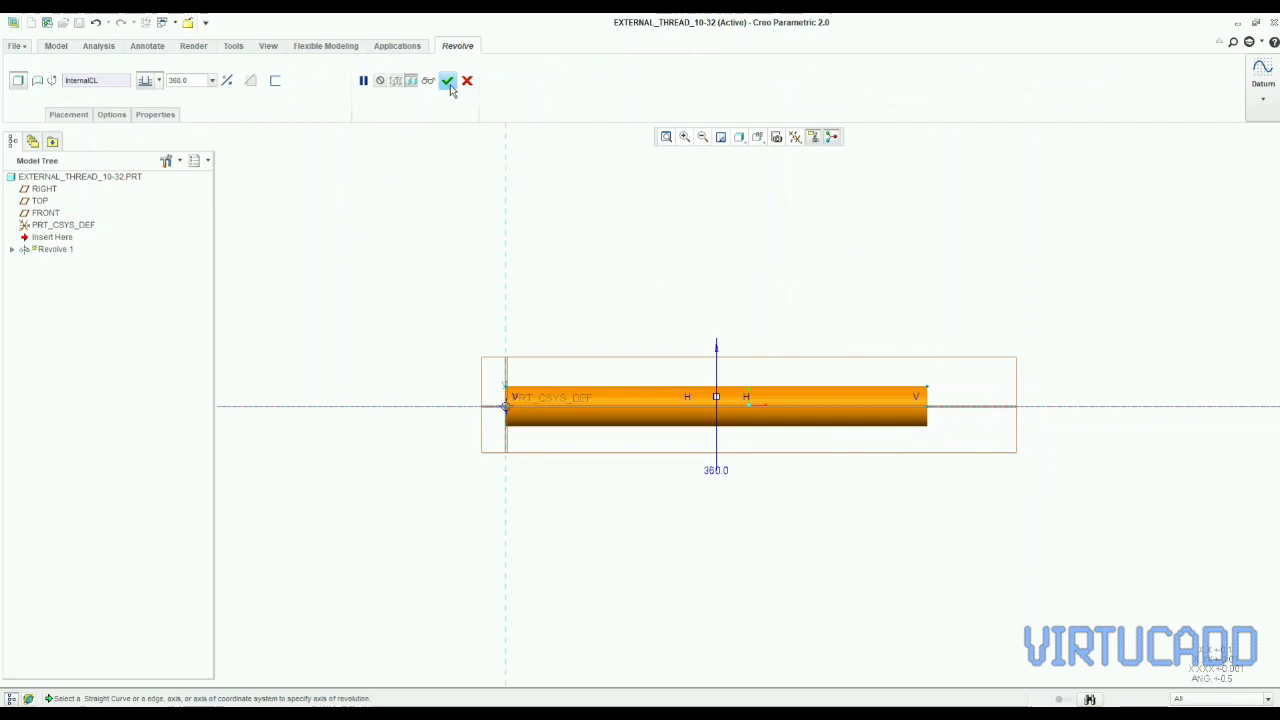
{"action": "left_click", "coordinate": [447, 80]}
- Start a Helical Sweep and define its internal helix profile sketch, using the RIGHT datum plane for the sketch placement setup
{"action": "scroll", "coordinate": [1080, 380], "scroll_direction": "down", "scroll_amount": 5}
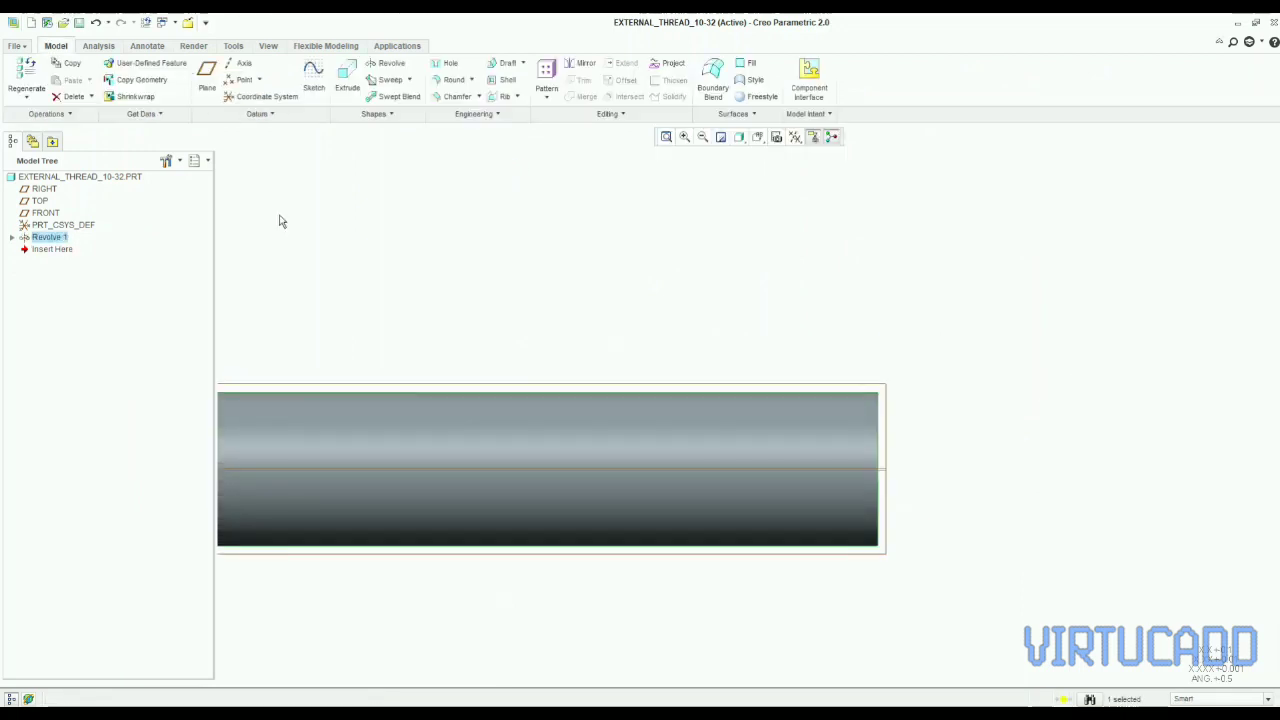
{"action": "left_click", "coordinate": [409, 80]}
{"action": "left_click", "coordinate": [412, 116]}
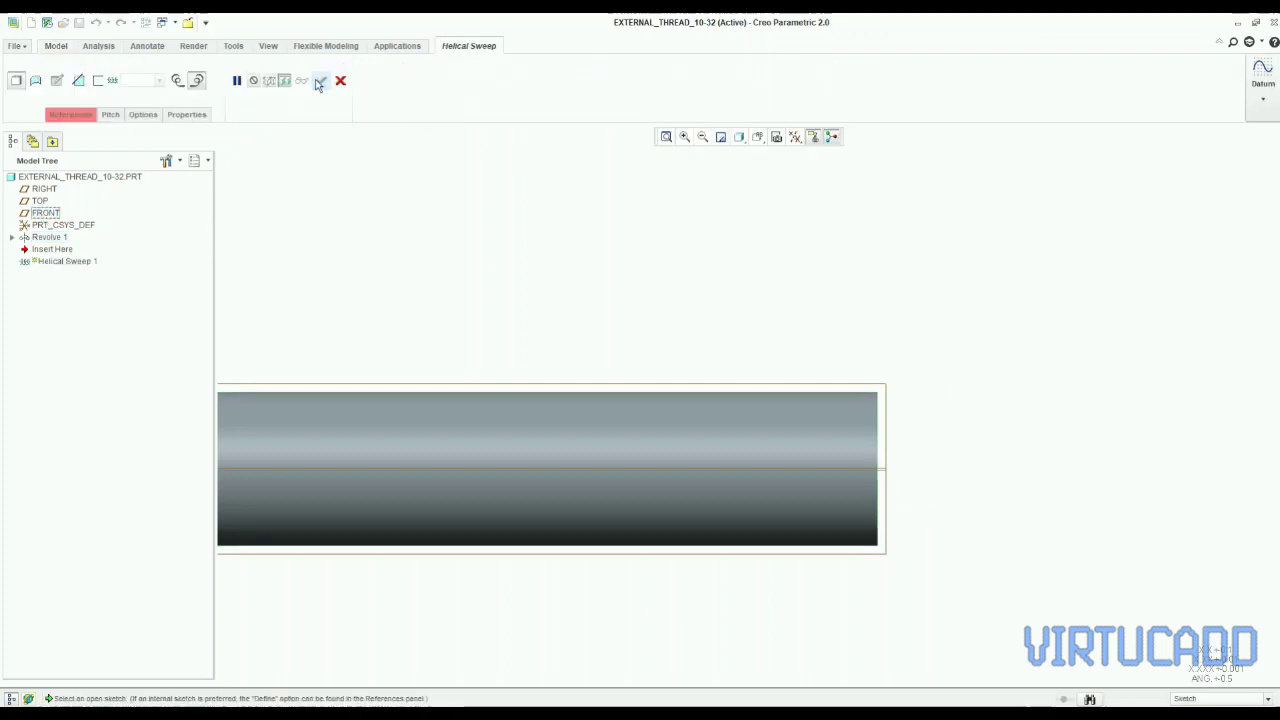
{"action": "left_click", "coordinate": [69, 116]}
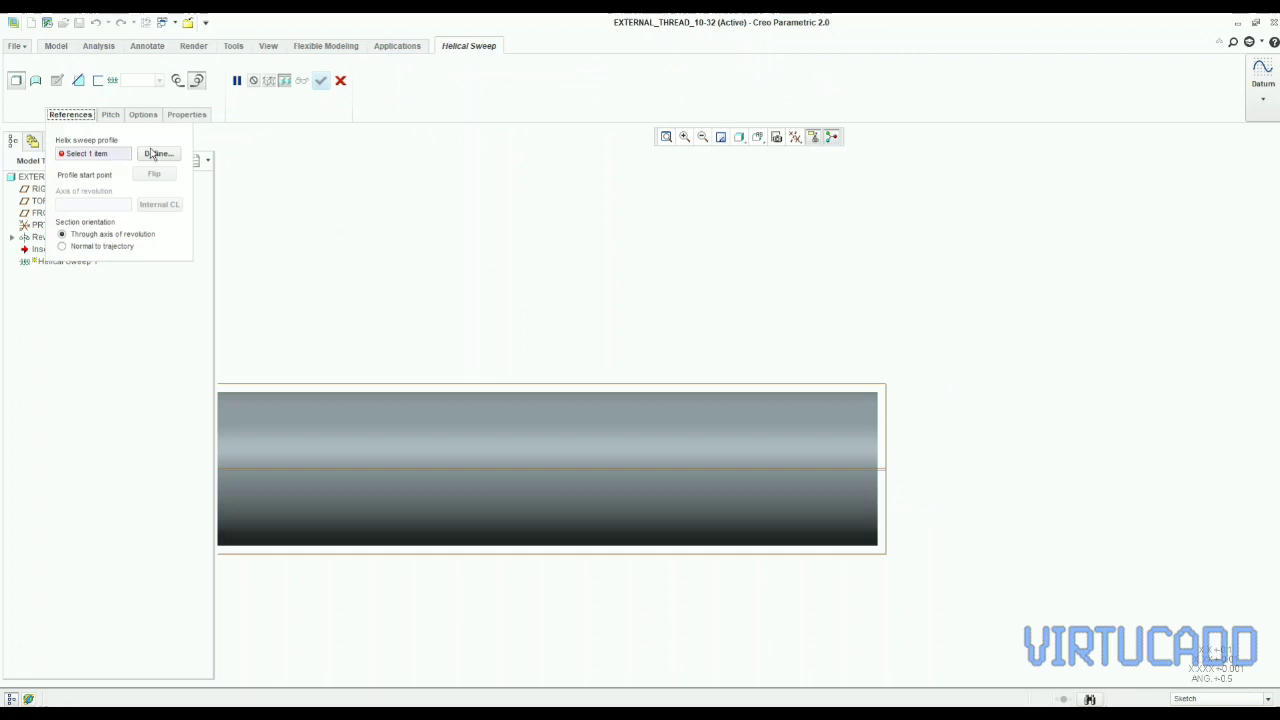
{"action": "left_click", "coordinate": [157, 153]}
{"action": "left_click", "coordinate": [44, 188]}
{"action": "left_click", "coordinate": [1221, 280]}
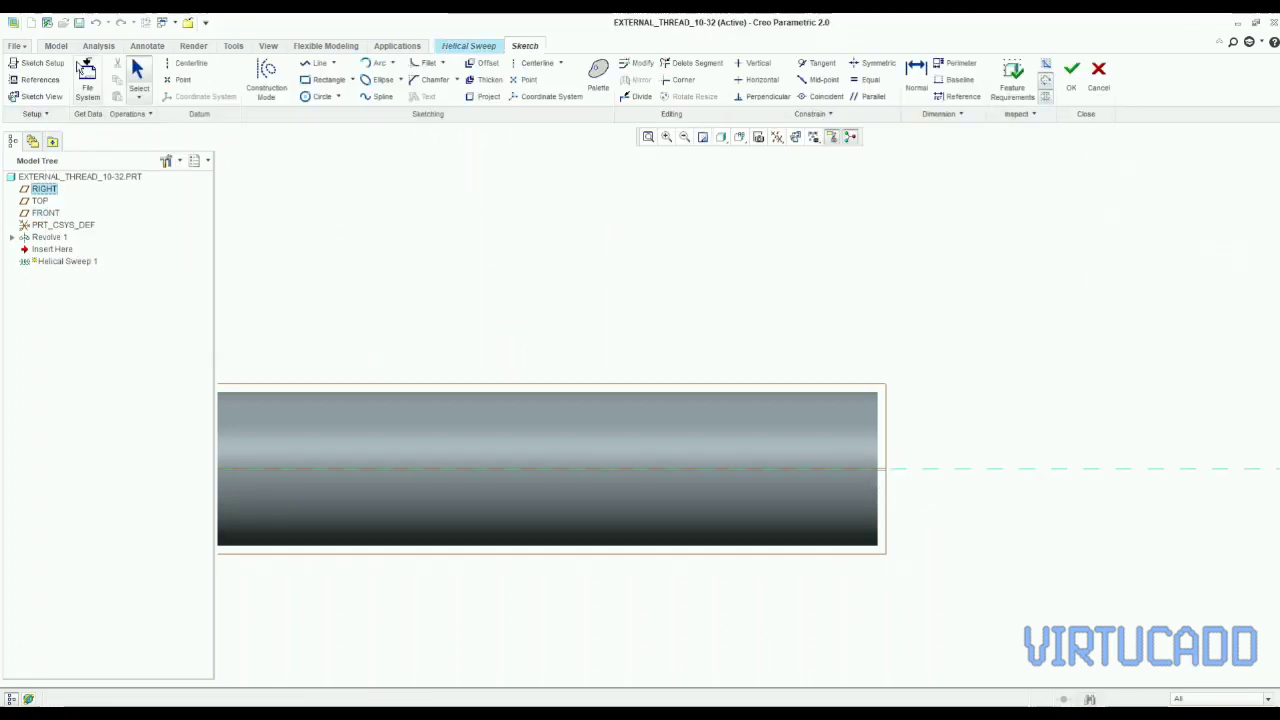
- Add the shaft's outer surface as a sketch reference and draw a horizontal line along it, starting about 0.09 beyond the shaft's free end
{"action": "left_click", "coordinate": [40, 80]}
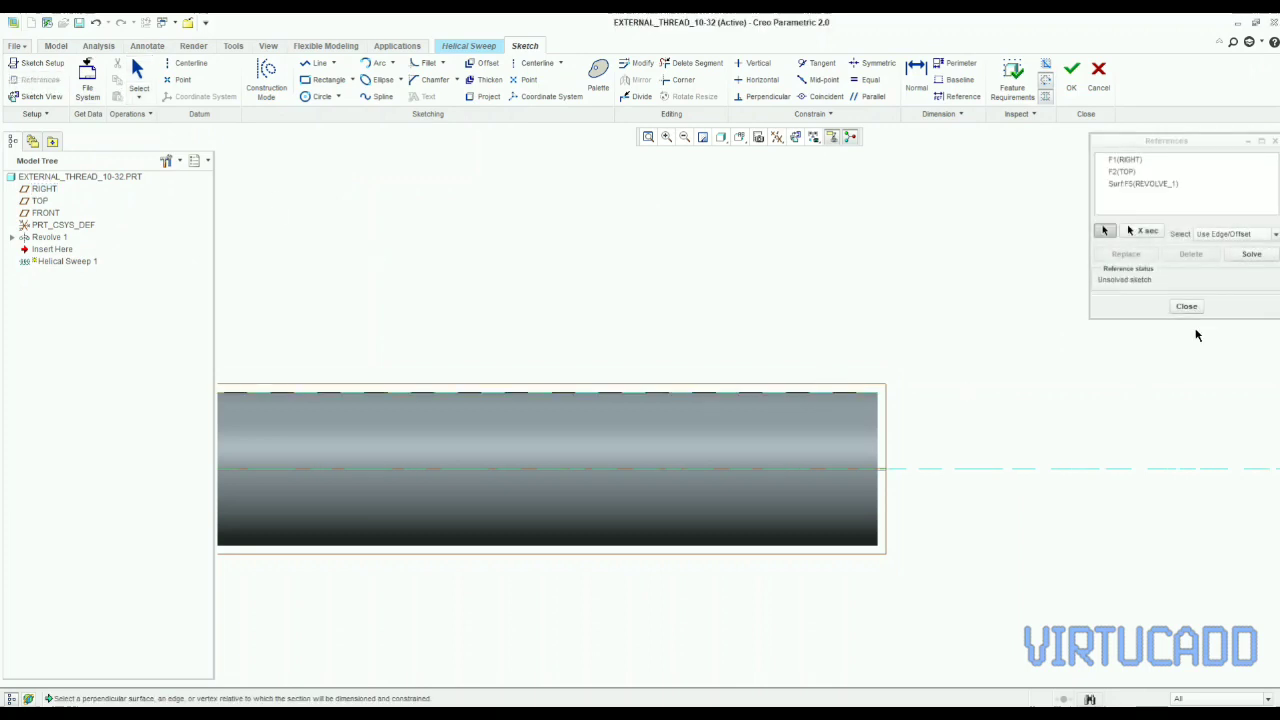
{"action": "left_click", "coordinate": [1186, 306]}
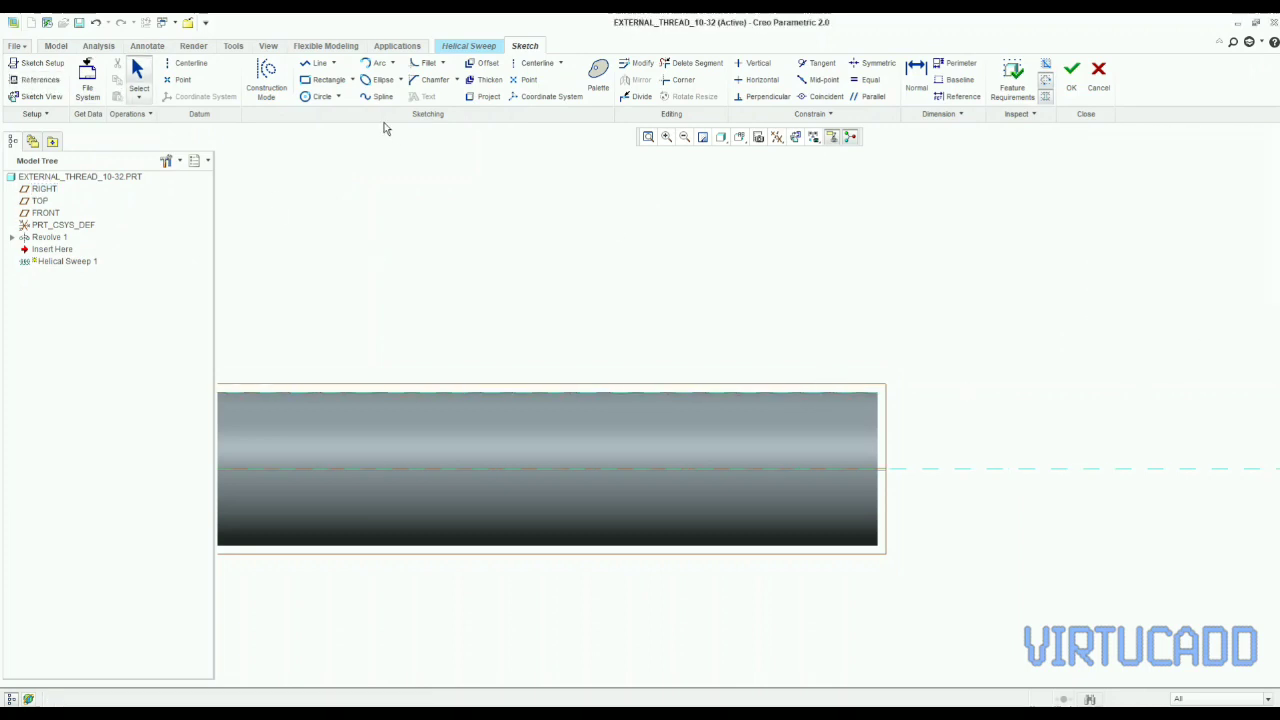
{"action": "left_click", "coordinate": [318, 63]}
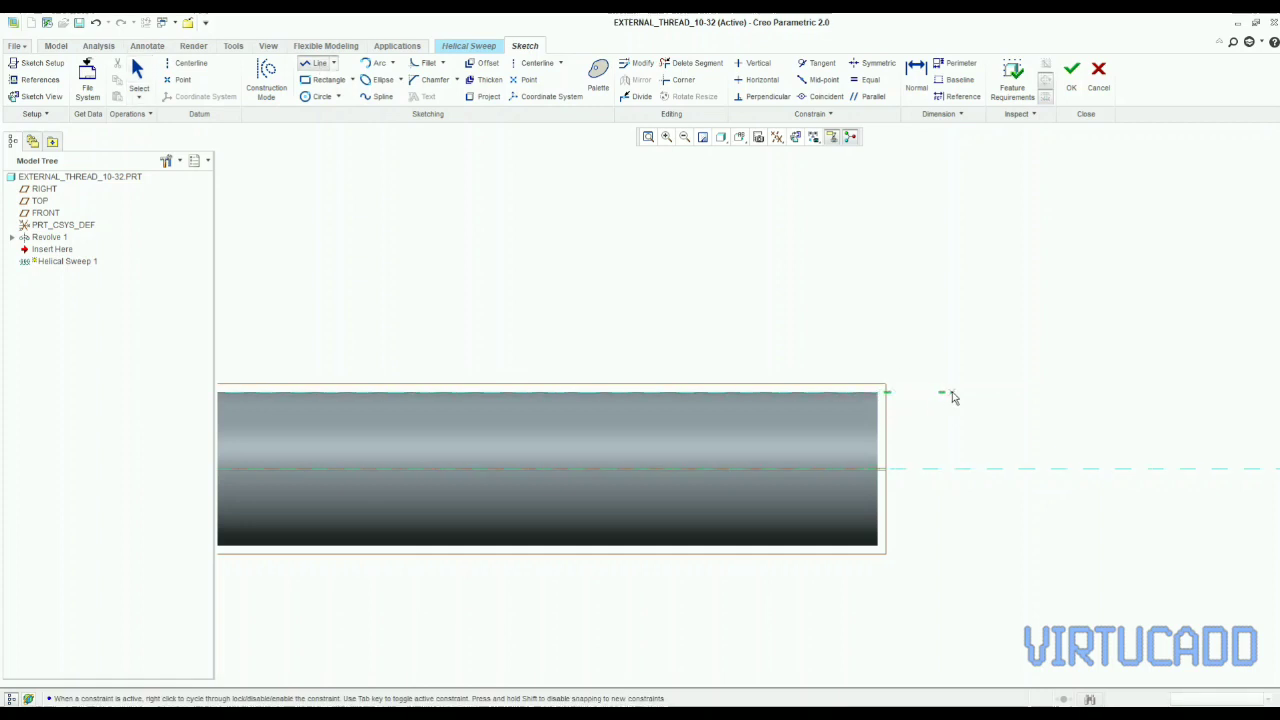
{"action": "scroll", "coordinate": [965, 412], "scroll_direction": "up", "scroll_amount": 3}
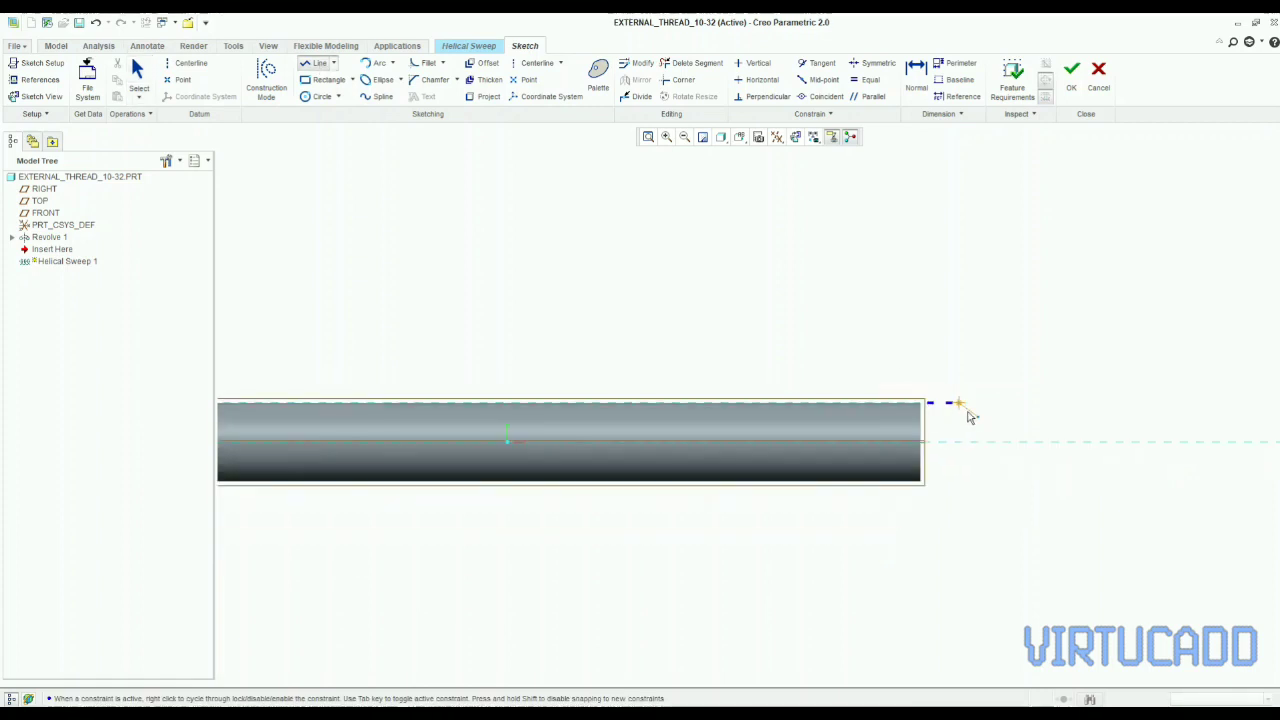
{"action": "left_click", "coordinate": [363, 403]}
{"action": "middle_click", "coordinate": [300, 311]}
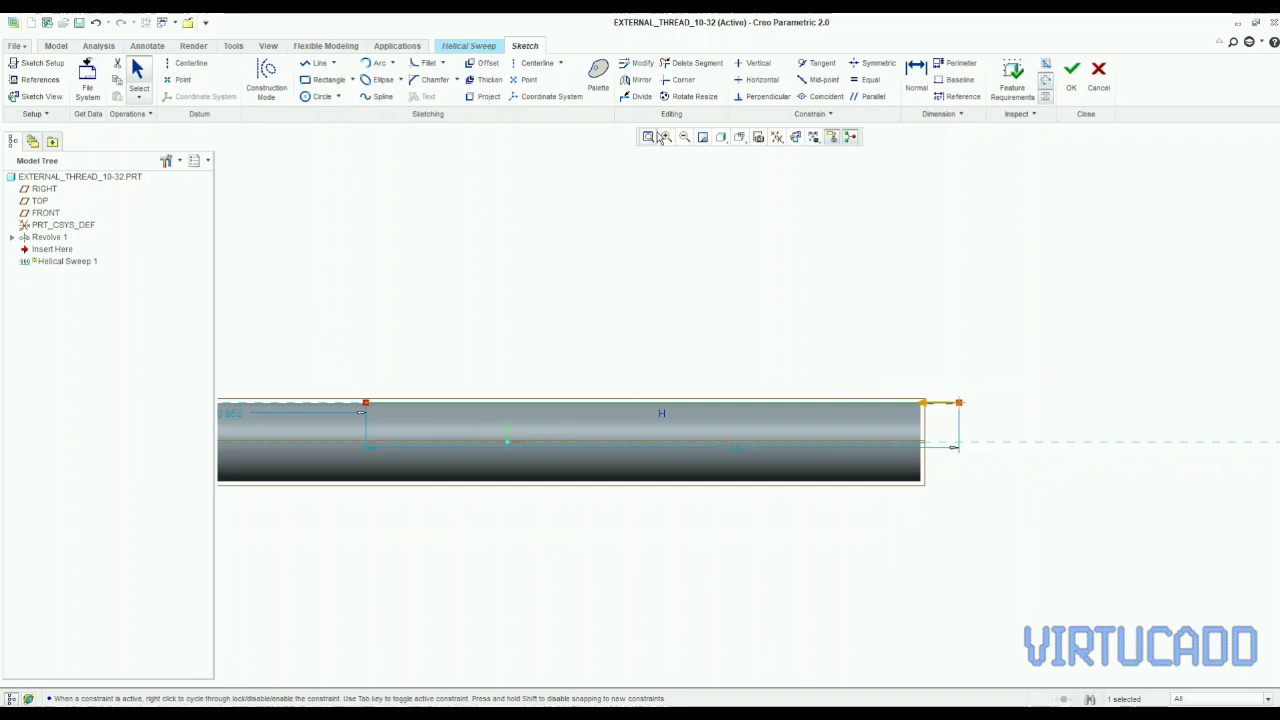
- Draw a tangent arc from the line's inner end, curving outward to about 0.05 above the shaft surface
{"action": "left_click", "coordinate": [318, 63]}
{"action": "scroll", "coordinate": [317, 389], "scroll_direction": "down", "scroll_amount": 2}
{"action": "left_click", "coordinate": [378, 63]}
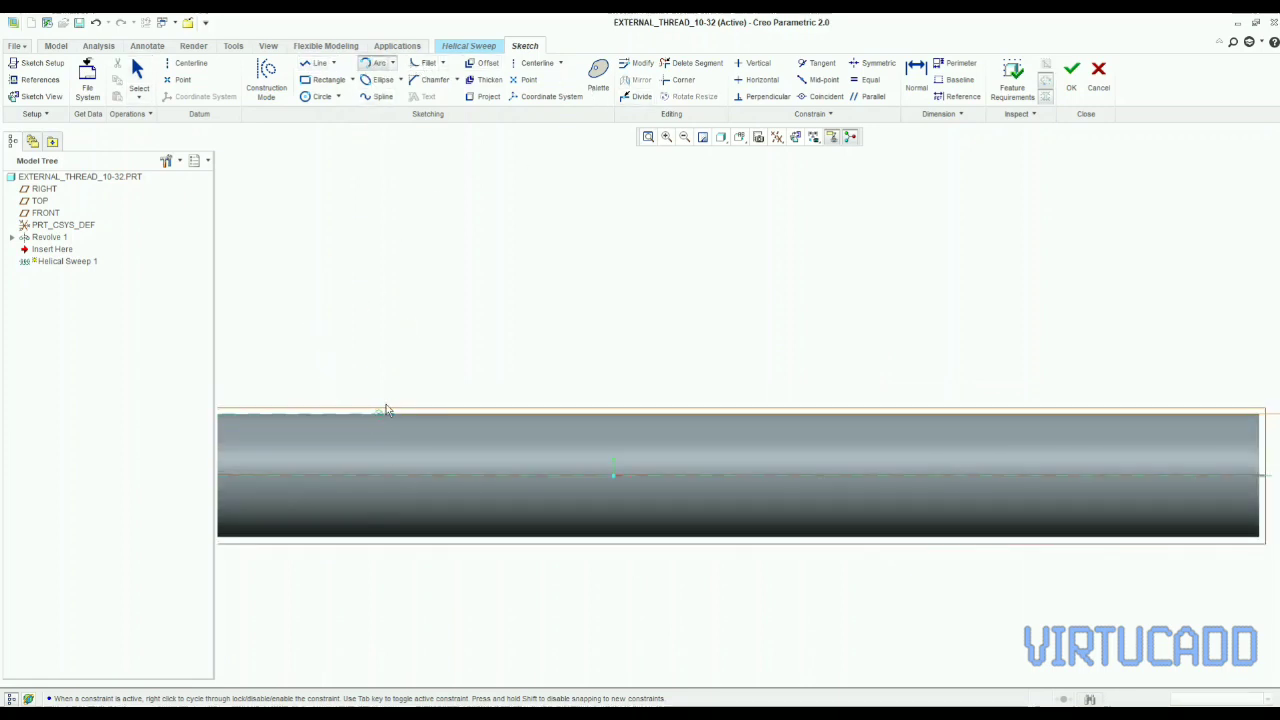
{"action": "left_click", "coordinate": [394, 415]}
{"action": "left_click", "coordinate": [350, 386]}
- Add the shaft's free end face as a sketch reference
{"action": "left_click", "coordinate": [914, 78]}
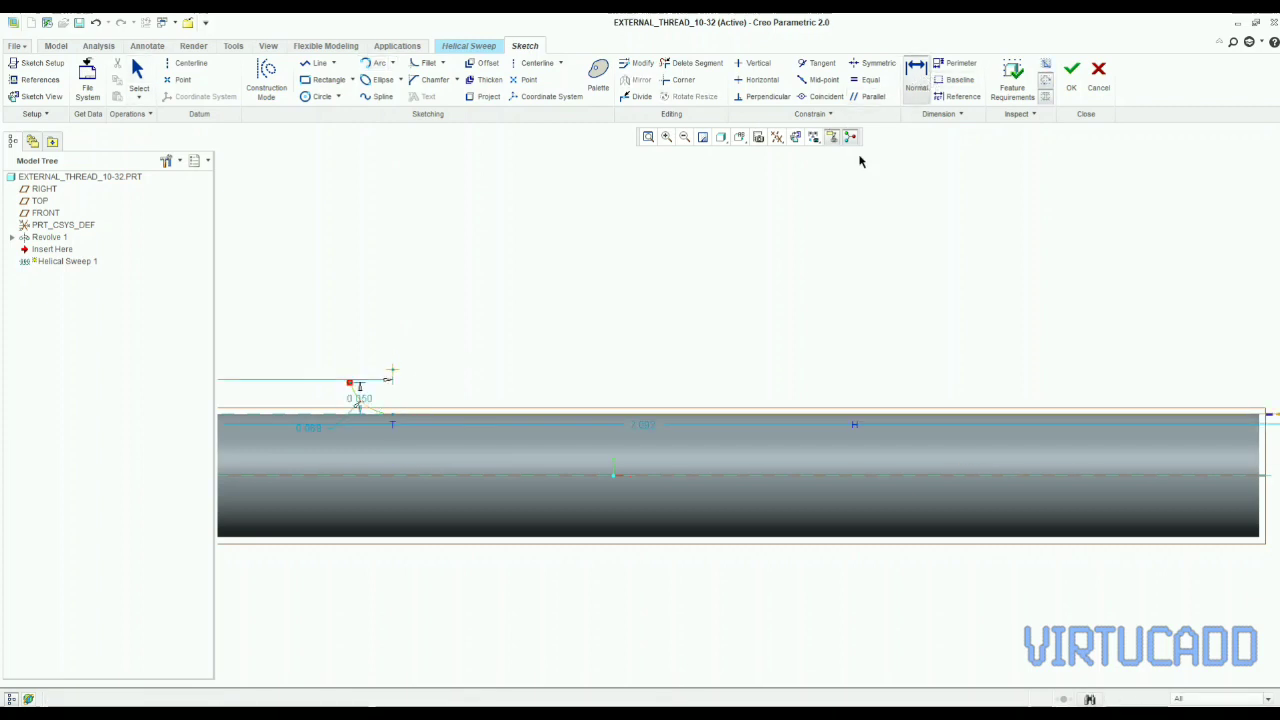
{"action": "scroll", "coordinate": [383, 427], "scroll_direction": "up", "scroll_amount": 3}
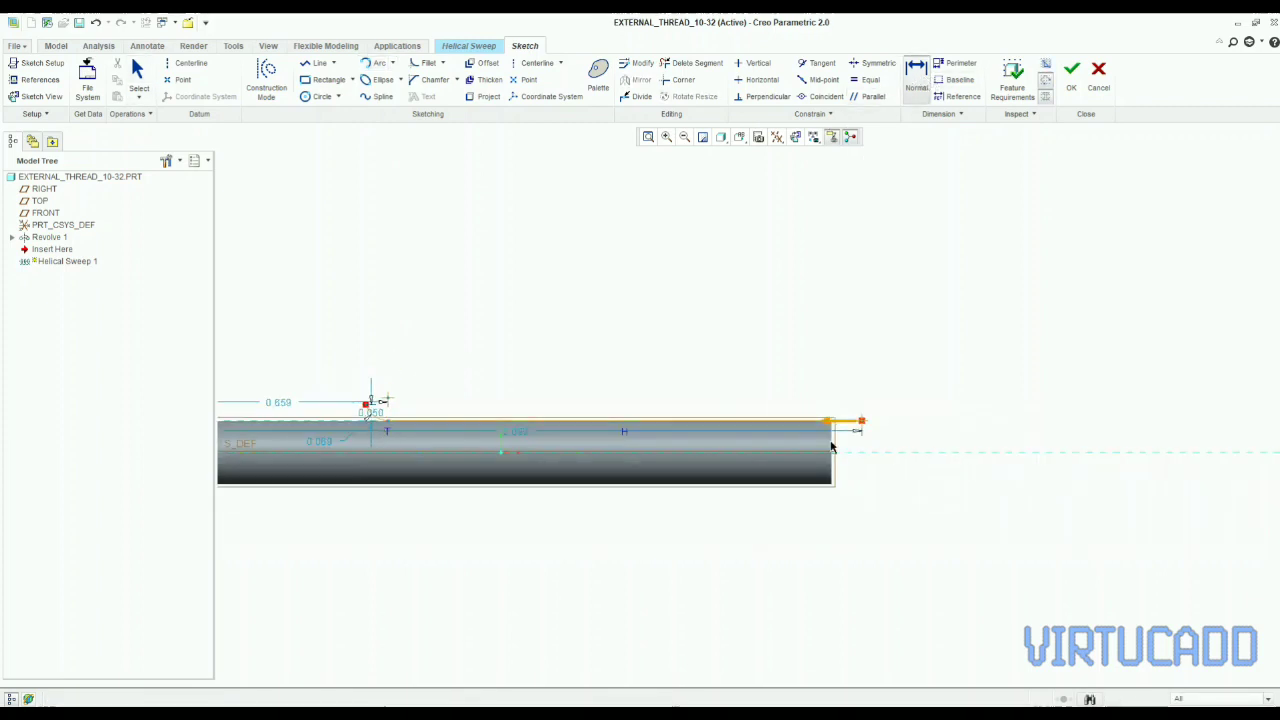
{"action": "middle_click", "coordinate": [362, 207]}
{"action": "left_click", "coordinate": [40, 79]}
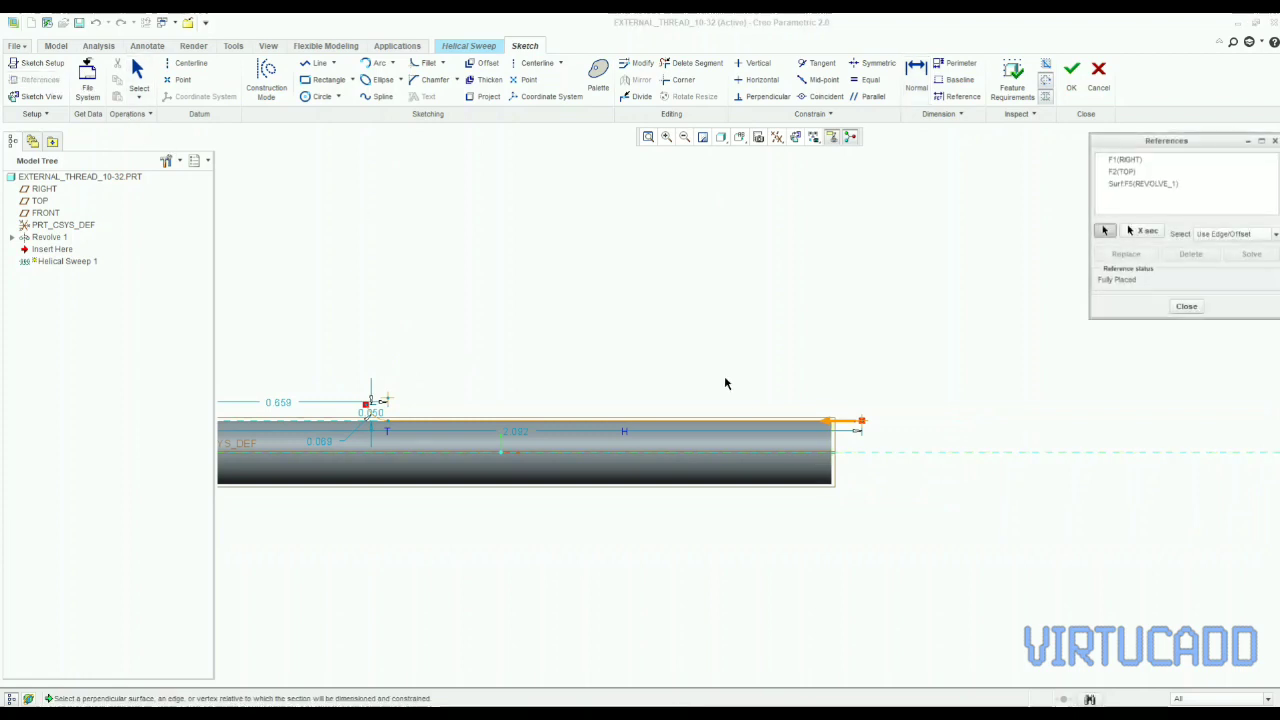
{"action": "mouse_move", "coordinate": [743, 400]}
{"action": "middle_mouse_down"}
{"action": "mouse_move", "coordinate": [908, 449]}
{"action": "mouse_move", "coordinate": [893, 450]}
{"action": "middle_mouse_up"}
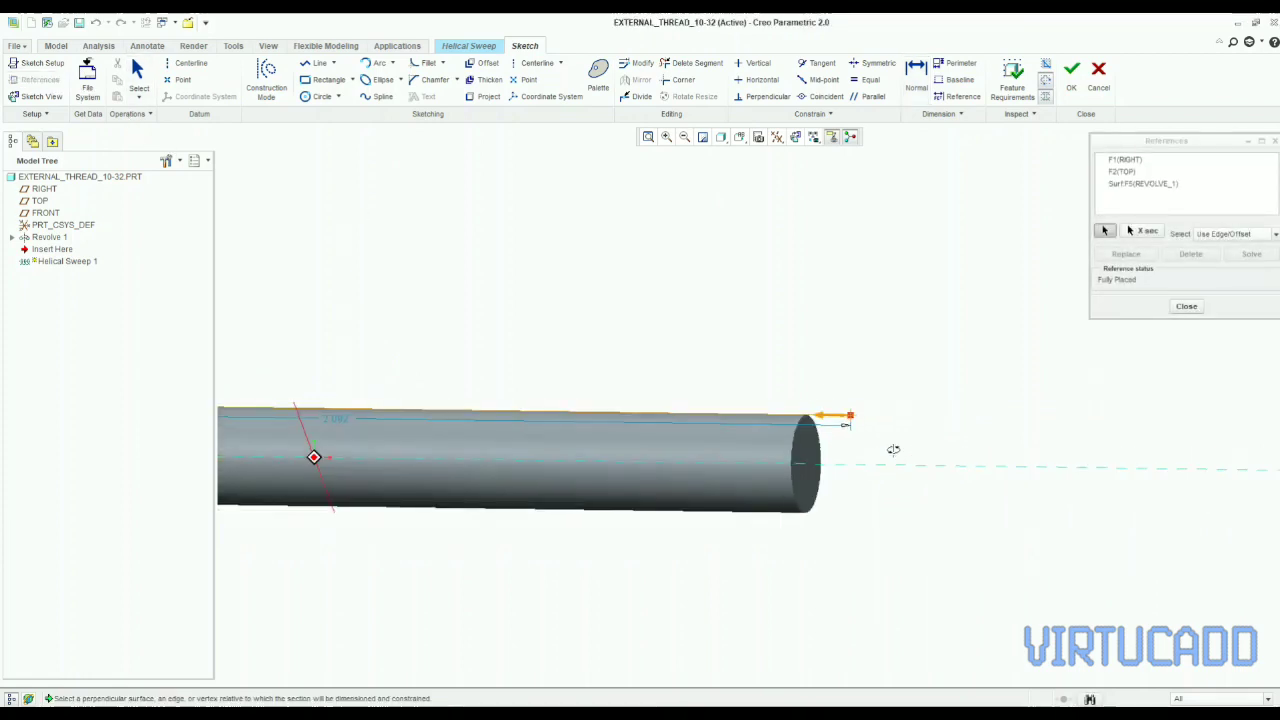
{"action": "left_click", "coordinate": [803, 450]}
{"action": "left_click", "coordinate": [1186, 306]}
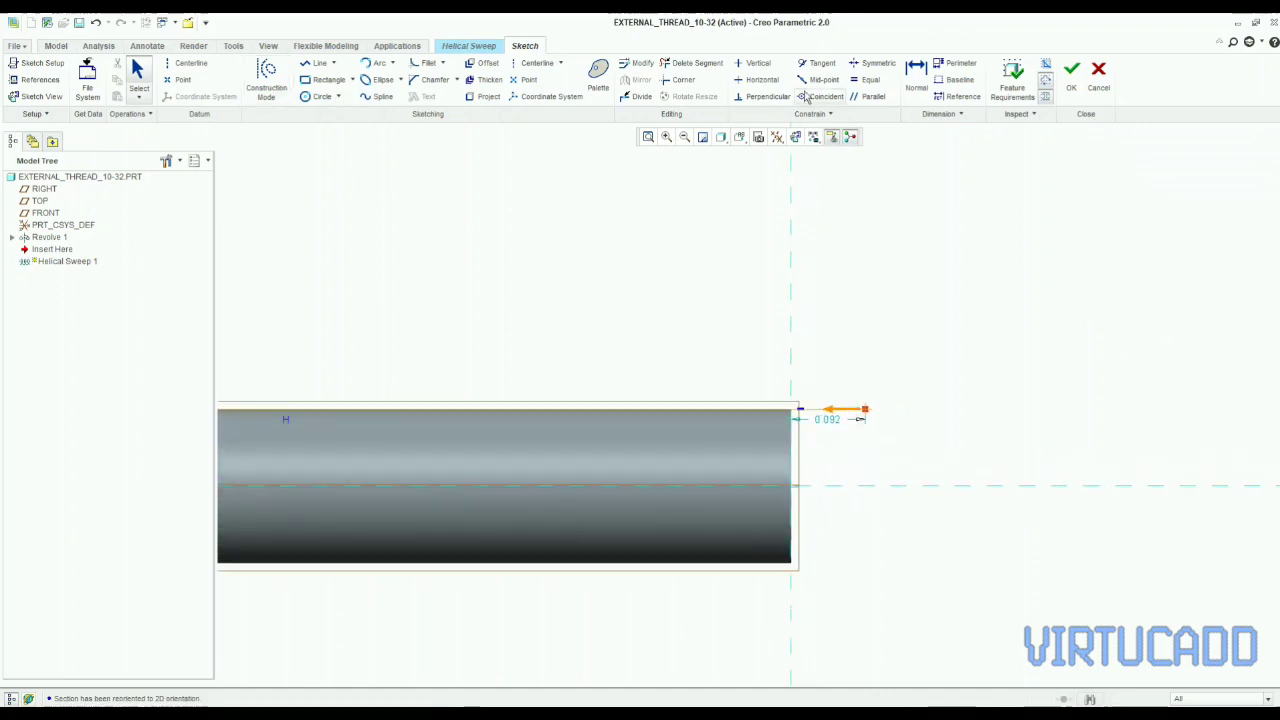
- Dimension the line's overhang past the shaft's end face and the distance from that face to the start of the arc
{"action": "left_click", "coordinate": [916, 75]}
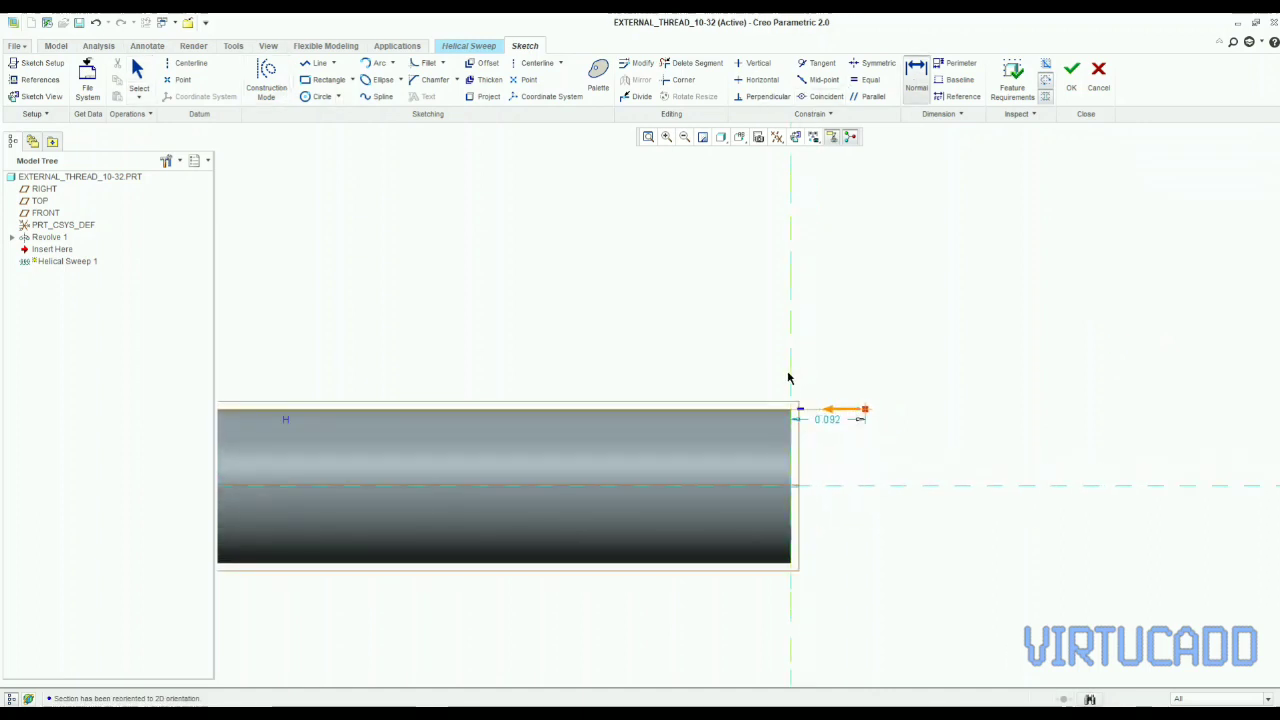
{"action": "middle_click", "coordinate": [911, 360]}
{"action": "middle_click", "coordinate": [956, 382]}
{"action": "scroll", "coordinate": [939, 365], "scroll_direction": "up", "scroll_amount": 2}
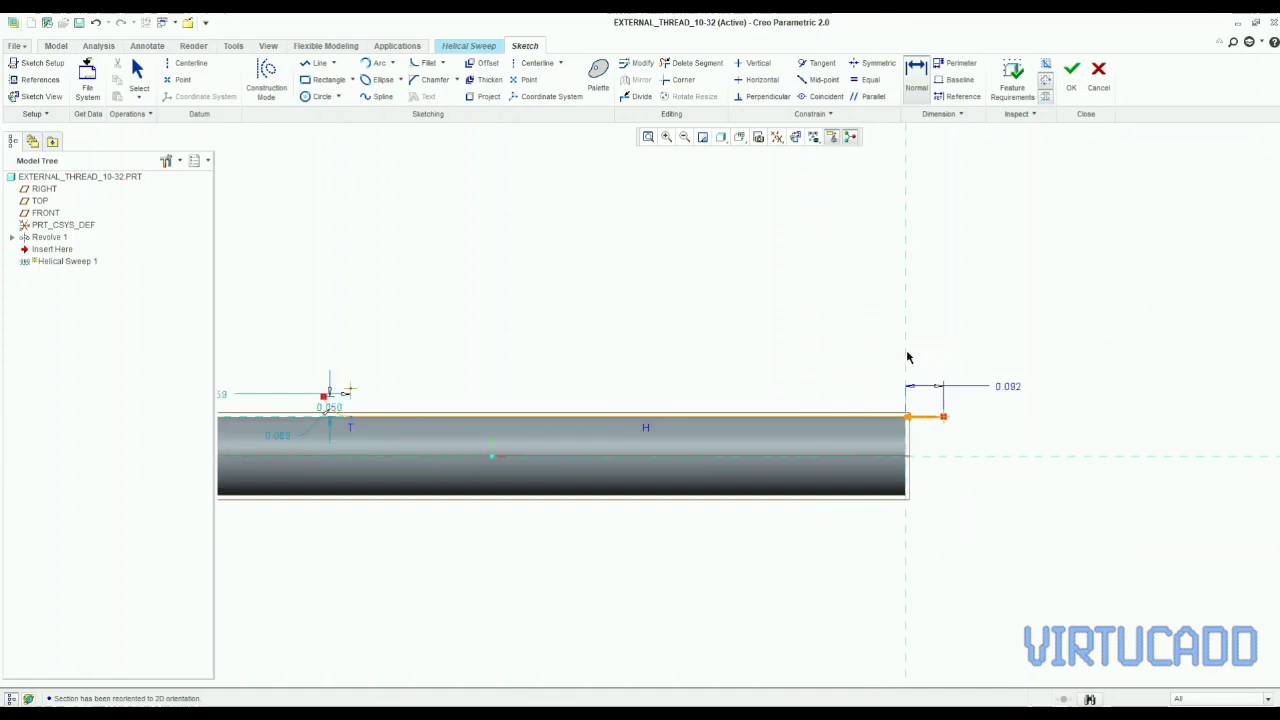
{"action": "middle_click", "coordinate": [535, 386]}
{"action": "middle_click", "coordinate": [560, 330]}
- Dimension the arc's horizontal extent and the height of its free endpoint above the shaft surface
{"action": "scroll", "coordinate": [275, 385], "scroll_direction": "down", "scroll_amount": 3}
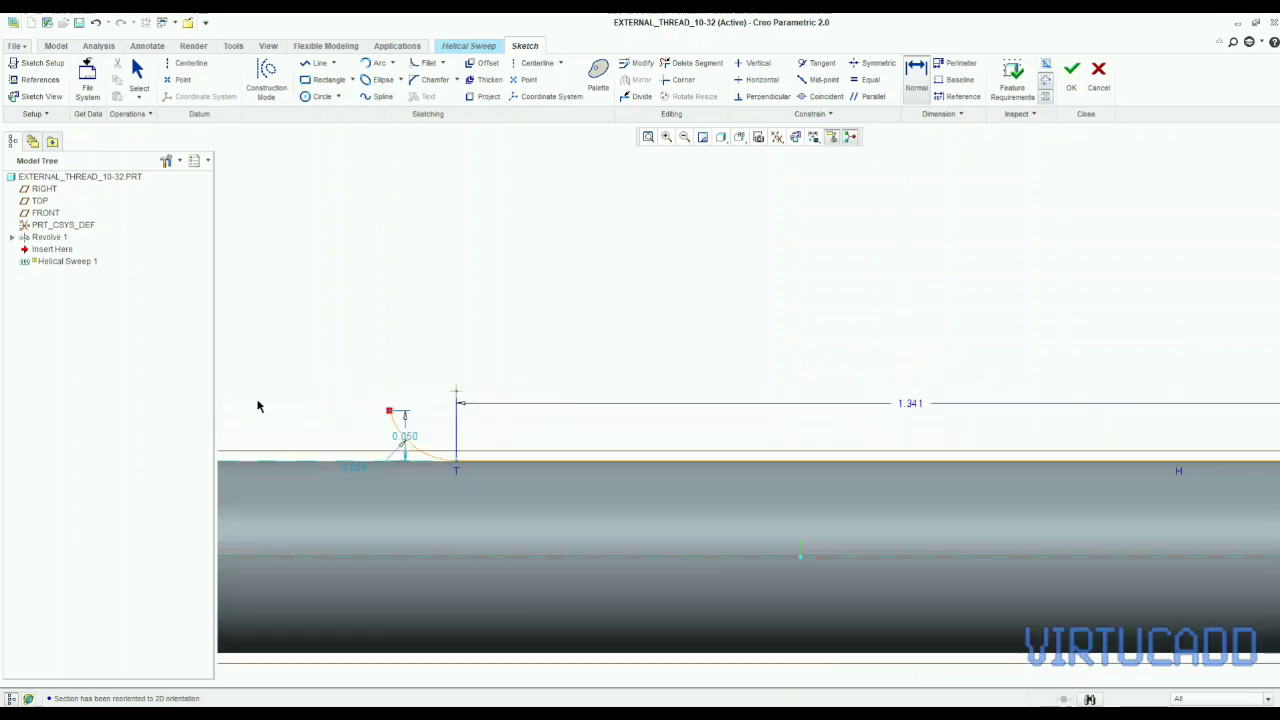
{"action": "left_click", "coordinate": [389, 410]}
{"action": "left_click", "coordinate": [456, 462]}
{"action": "middle_click", "coordinate": [428, 371]}
{"action": "middle_click", "coordinate": [498, 346]}
{"action": "left_click", "coordinate": [389, 413]}
{"action": "scroll", "coordinate": [309, 365], "scroll_direction": "up", "scroll_amount": 5}
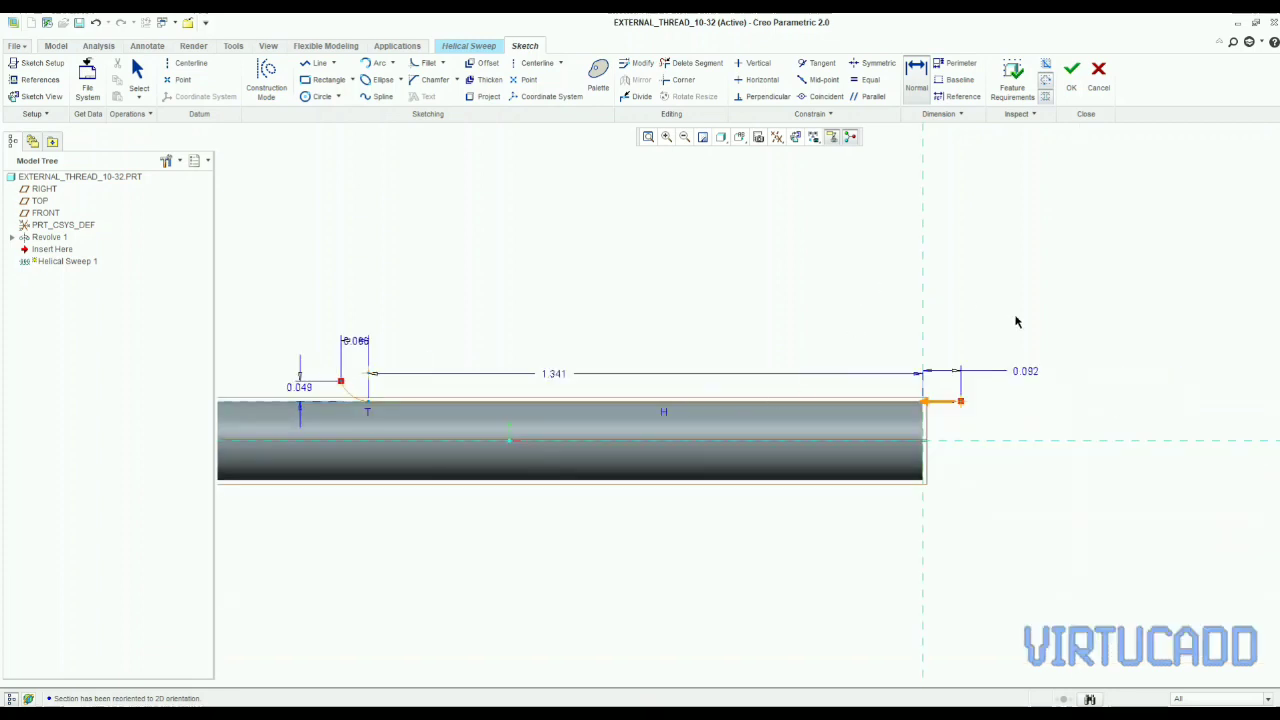
{"action": "scroll", "coordinate": [1064, 355], "scroll_direction": "down", "scroll_amount": 4}
{"action": "scroll", "coordinate": [843, 506], "scroll_direction": "down", "scroll_amount": 4}
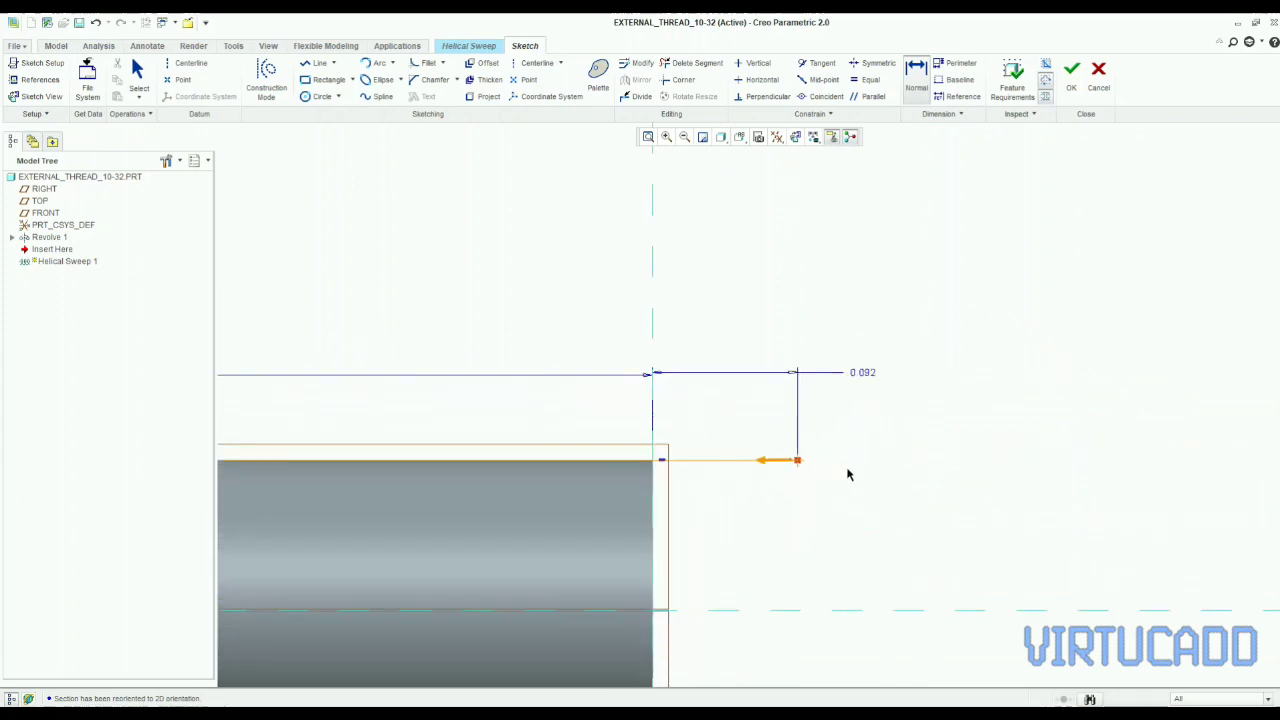
{"action": "scroll", "coordinate": [840, 455], "scroll_direction": "down", "scroll_amount": 1}
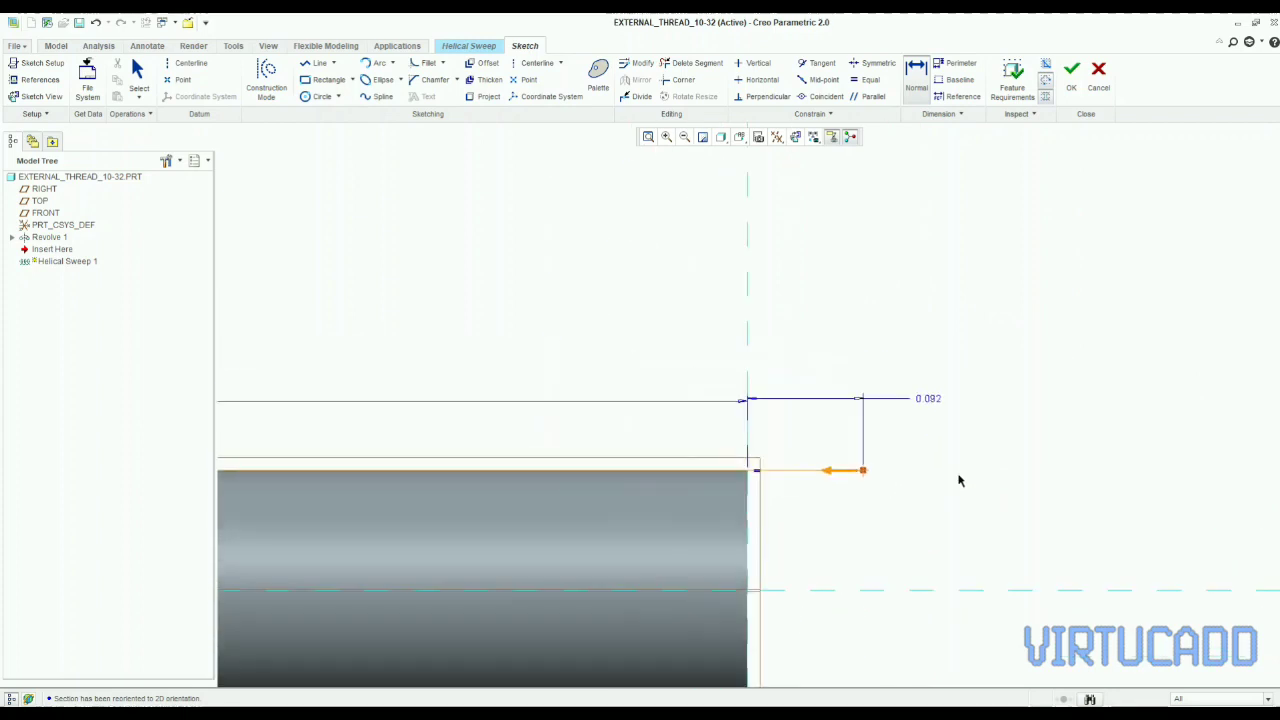
{"action": "scroll", "coordinate": [960, 480], "scroll_direction": "up", "scroll_amount": 4}
{"action": "scroll", "coordinate": [914, 477], "scroll_direction": "down", "scroll_amount": 4}
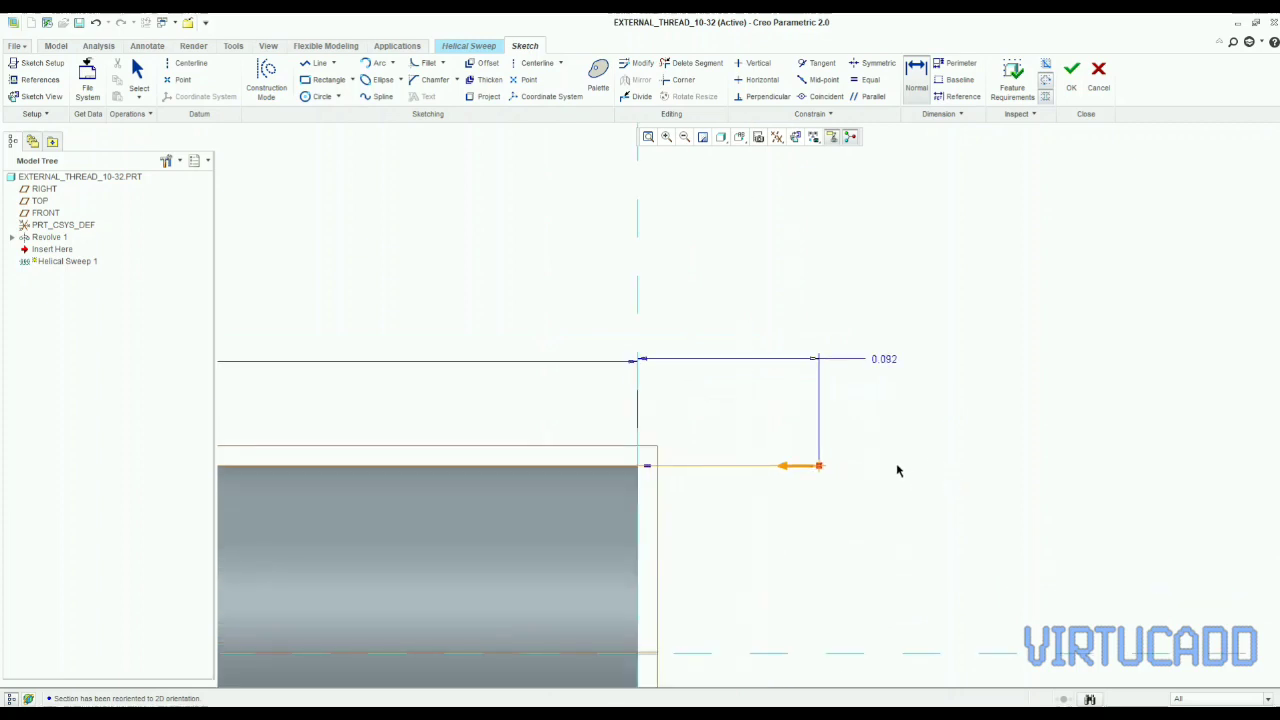
{"action": "scroll", "coordinate": [850, 465], "scroll_direction": "down", "scroll_amount": 3}
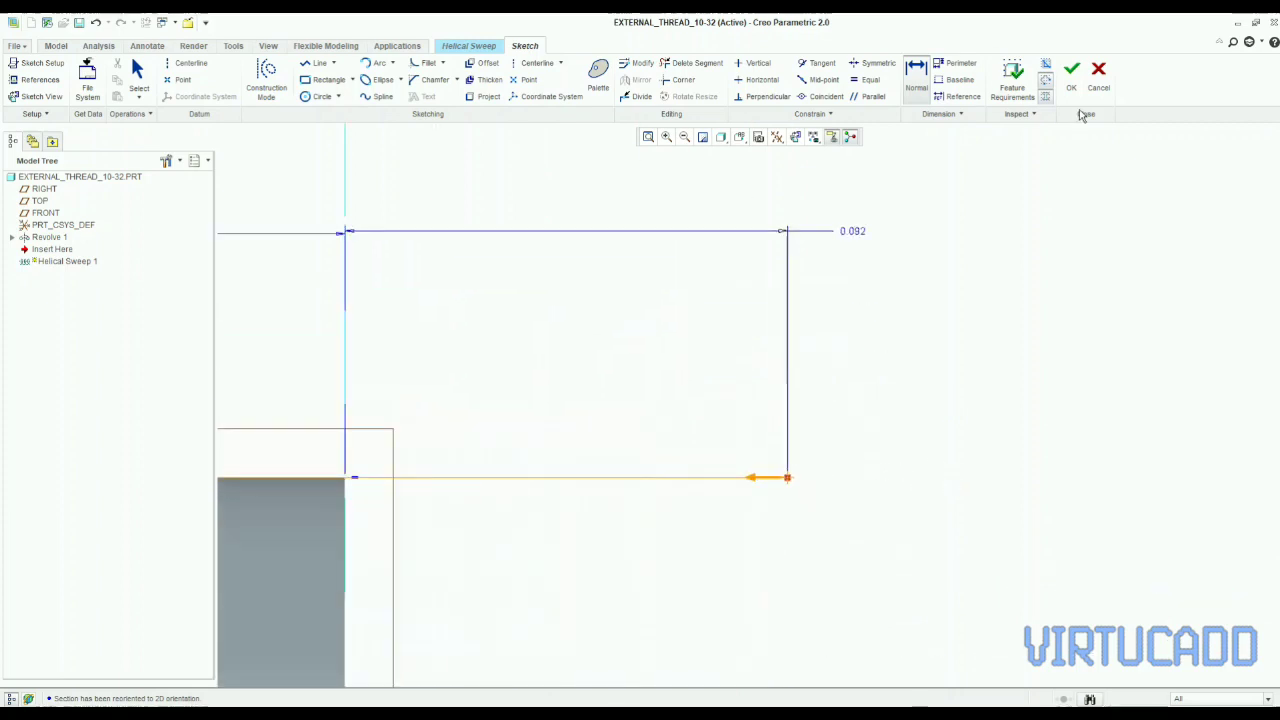
- Draw a horizontal centerline along the shaft's axis as the axis of revolution and accept the helix profile sketch
{"action": "left_click", "coordinate": [537, 63]}
{"action": "scroll", "coordinate": [680, 295], "scroll_direction": "up", "scroll_amount": 5}
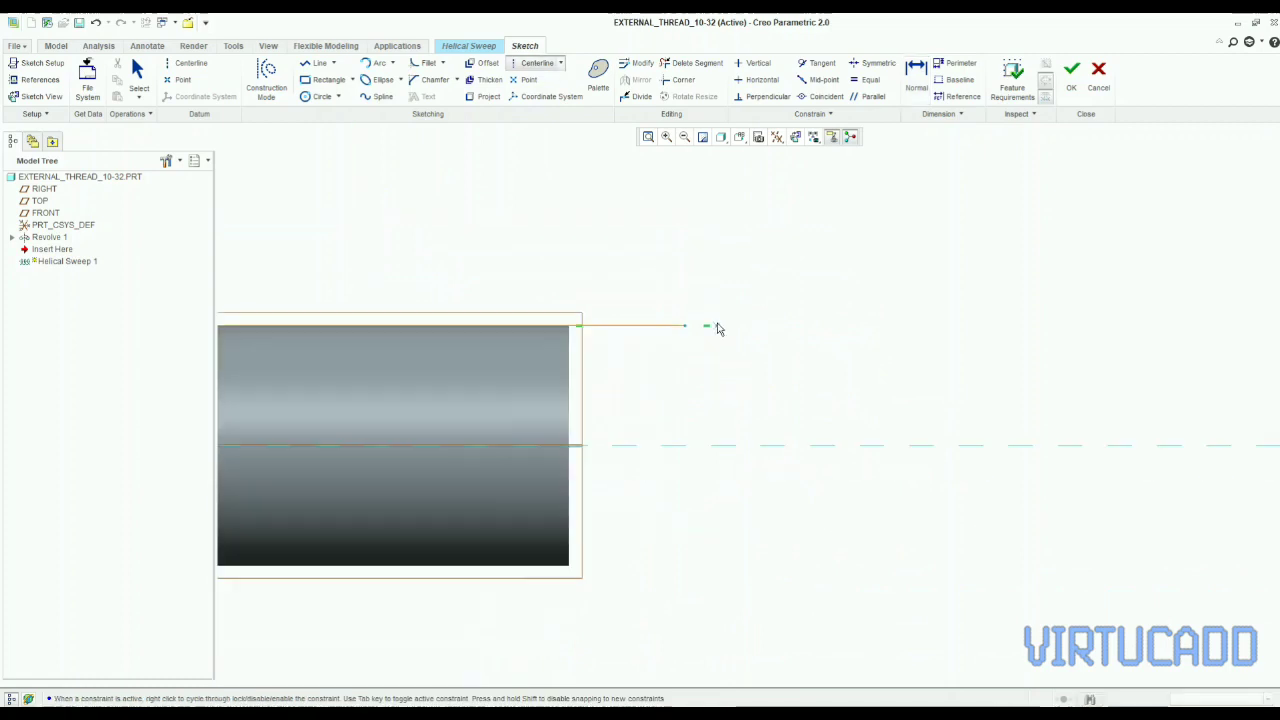
{"action": "left_click", "coordinate": [622, 401]}
{"action": "left_click", "coordinate": [779, 400]}
{"action": "middle_click", "coordinate": [826, 396]}
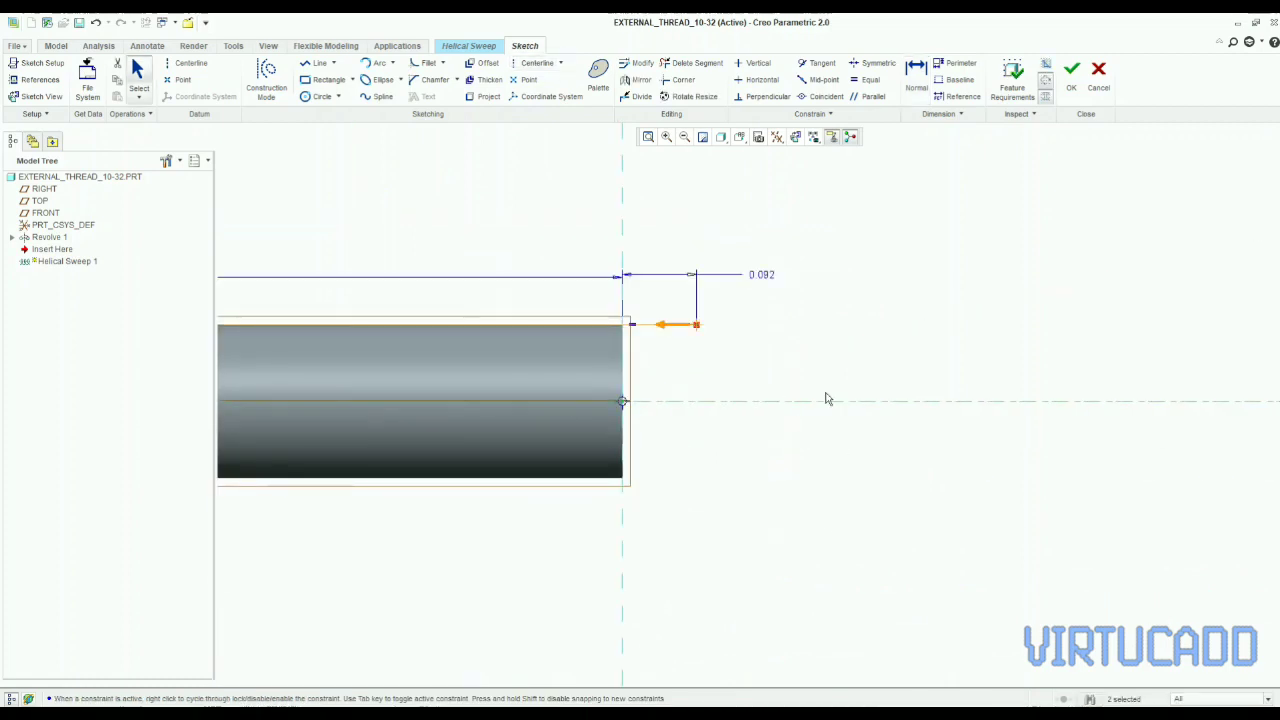
{"action": "left_click", "coordinate": [1063, 94]}
{"action": "left_click", "coordinate": [1067, 88]}
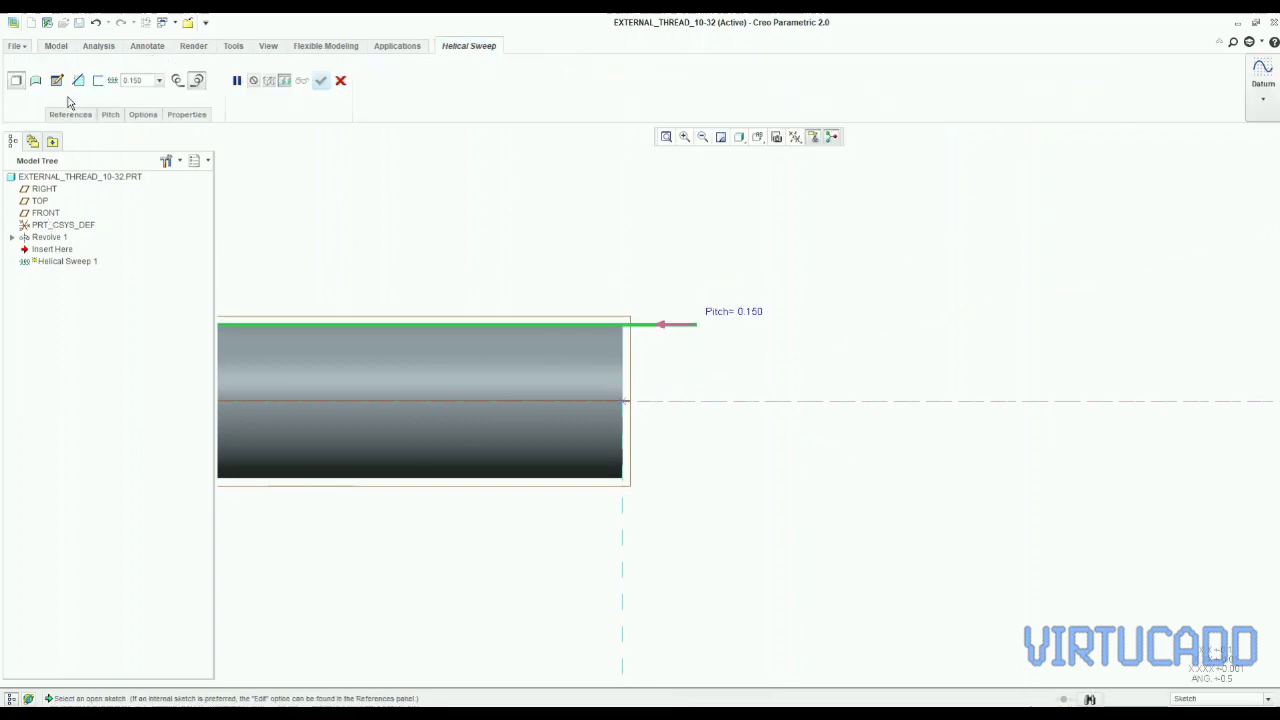
- Open the sweep section sketch and draw a symmetric horizontal line about 0.037 long above the shaft surface, with an inward-sloping flank from its outer end
{"action": "left_click", "coordinate": [57, 81]}
{"action": "scroll", "coordinate": [688, 287], "scroll_direction": "down", "scroll_amount": 2}
{"action": "scroll", "coordinate": [717, 341], "scroll_direction": "down", "scroll_amount": 4}
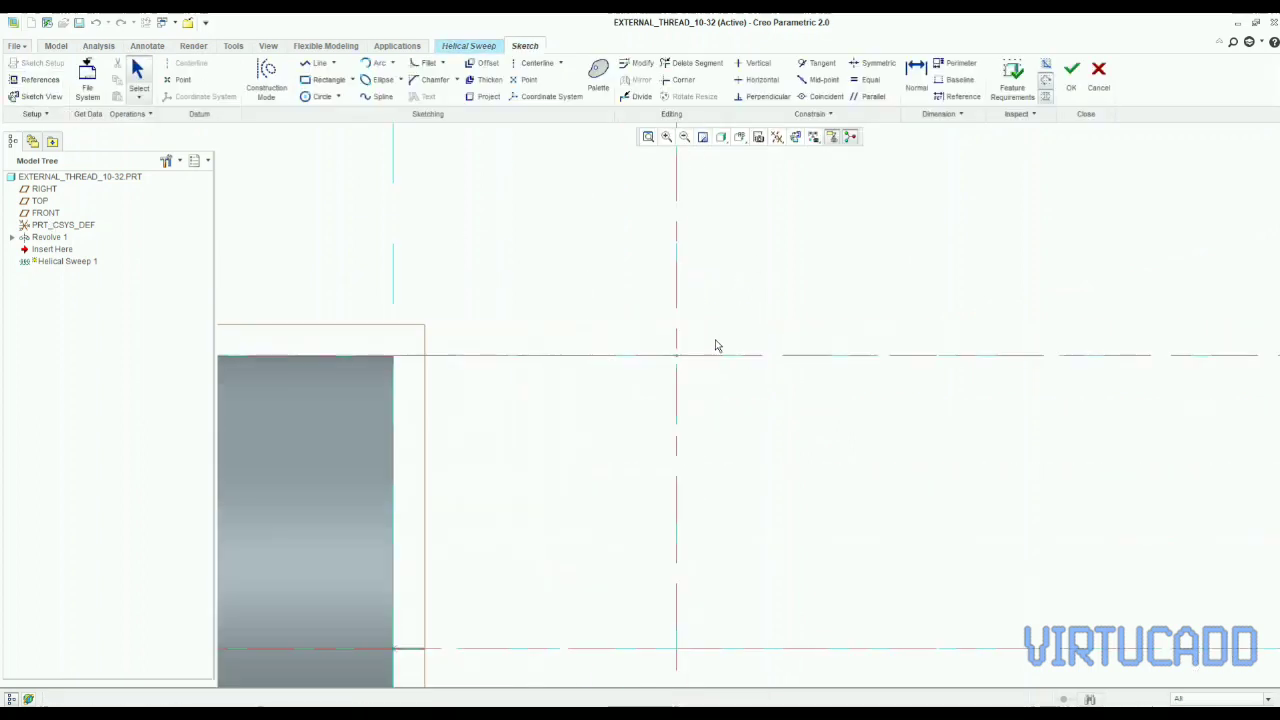
{"action": "left_click", "coordinate": [318, 63]}
{"action": "left_click", "coordinate": [621, 337]}
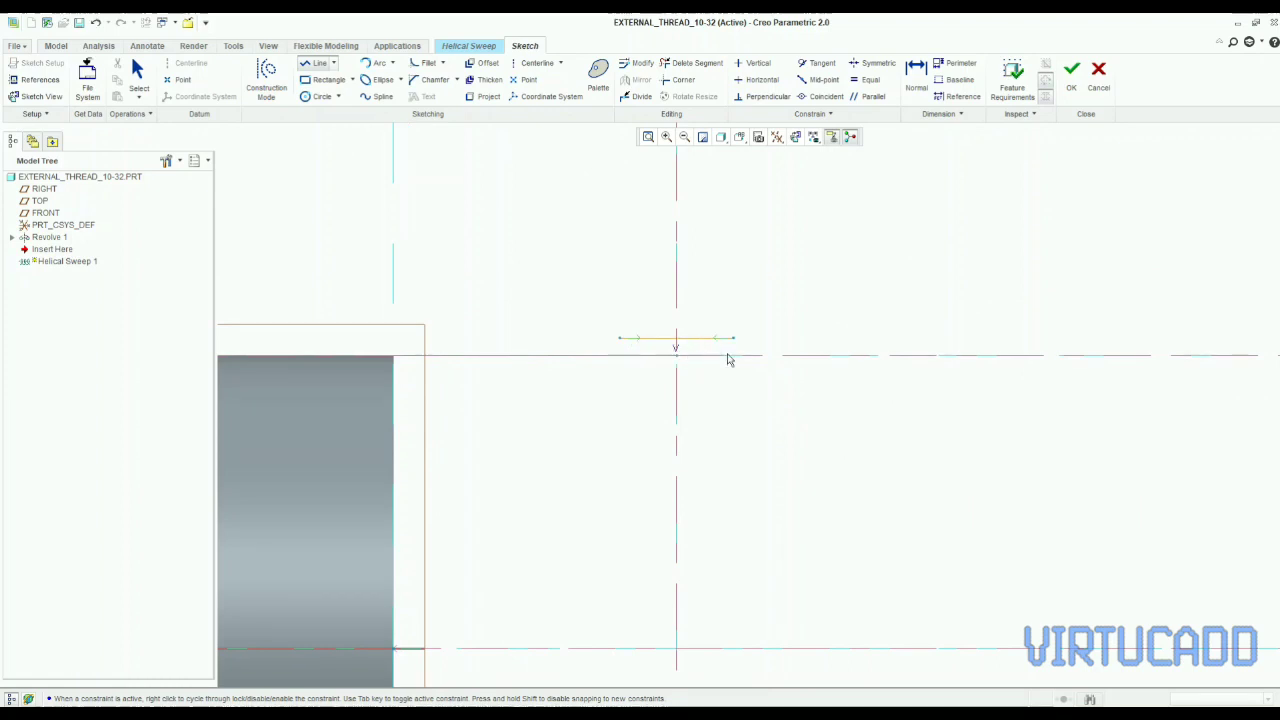
{"action": "left_click", "coordinate": [733, 337]}
{"action": "left_click", "coordinate": [695, 411]}
{"action": "middle_click", "coordinate": [713, 438]}
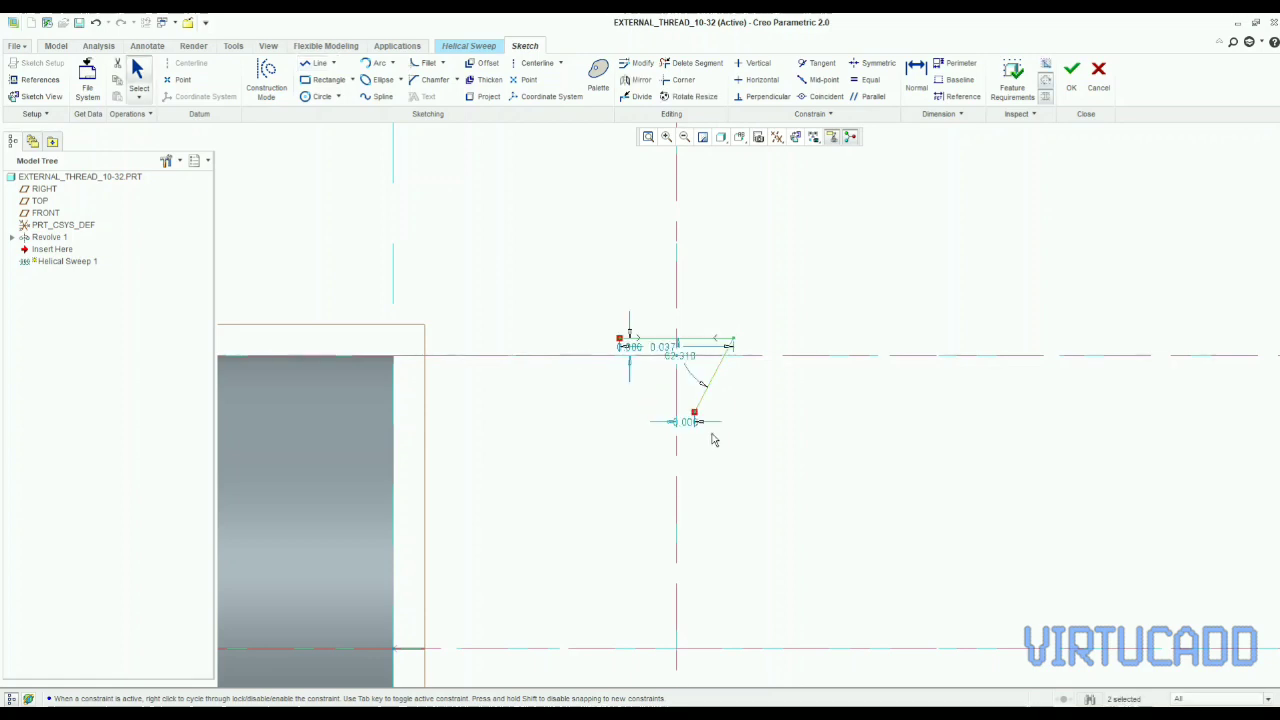
- Draw the opposite sloping flank from the horizontal line's inner end, ending level with the first flank's lower endpoint
{"action": "left_click", "coordinate": [313, 66]}
{"action": "left_click", "coordinate": [620, 338]}
{"action": "left_click", "coordinate": [651, 411]}
{"action": "middle_click", "coordinate": [734, 457]}
{"action": "scroll", "coordinate": [690, 332], "scroll_direction": "up", "scroll_amount": 1}
{"action": "scroll", "coordinate": [690, 332], "scroll_direction": "up", "scroll_amount": 2}
{"action": "scroll", "coordinate": [760, 356], "scroll_direction": "down", "scroll_amount": 2}
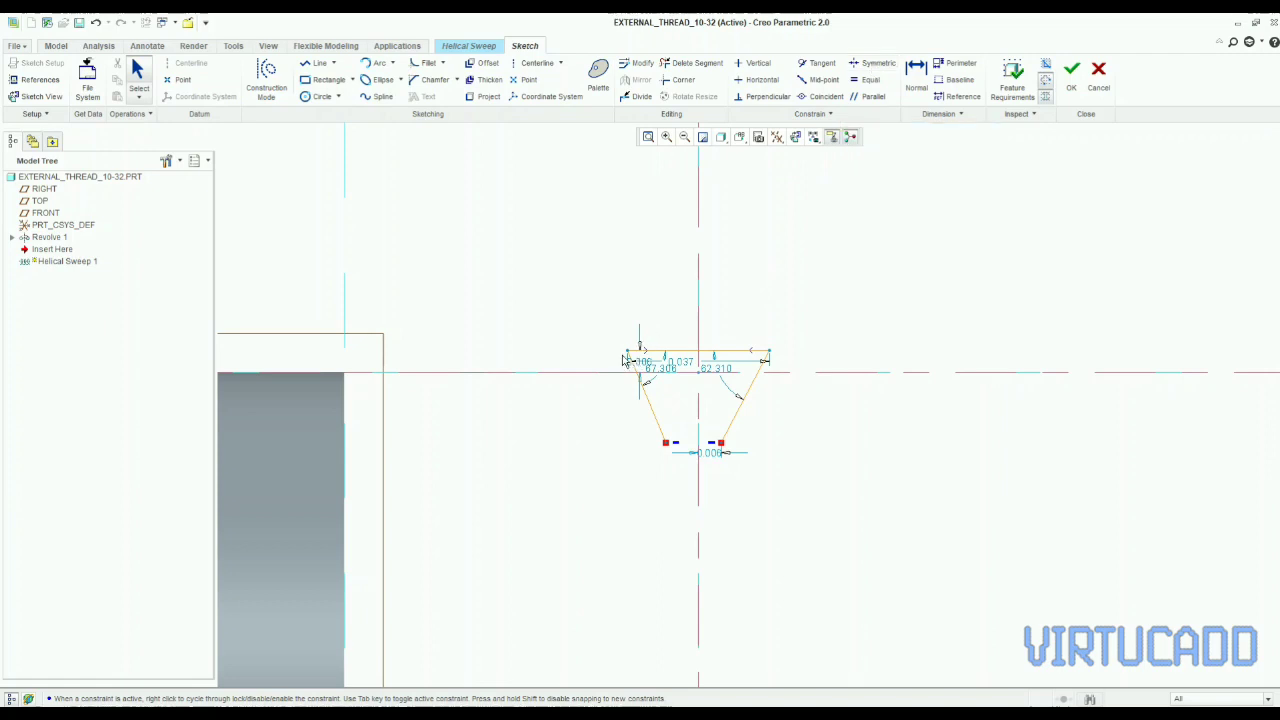
- Dimension the height of the section's top line above the shaft surface
{"action": "left_click", "coordinate": [916, 72]}
{"action": "left_click", "coordinate": [656, 353]}
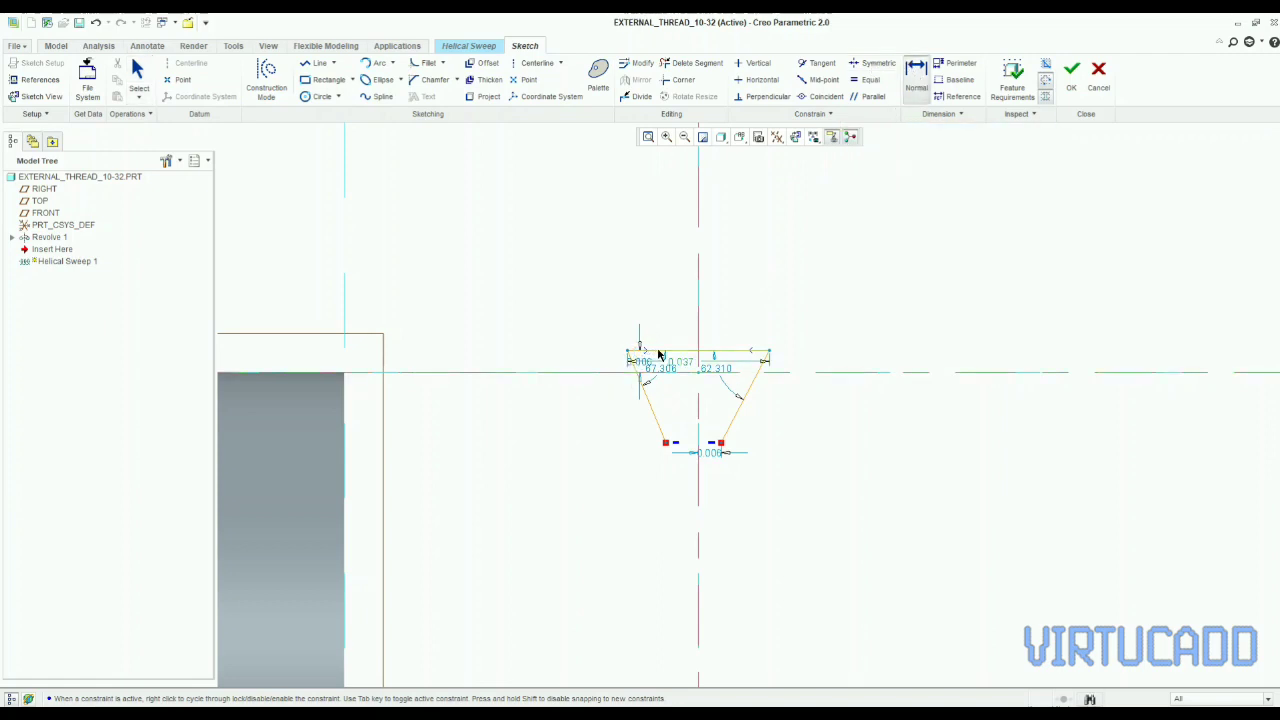
{"action": "middle_click", "coordinate": [548, 303]}
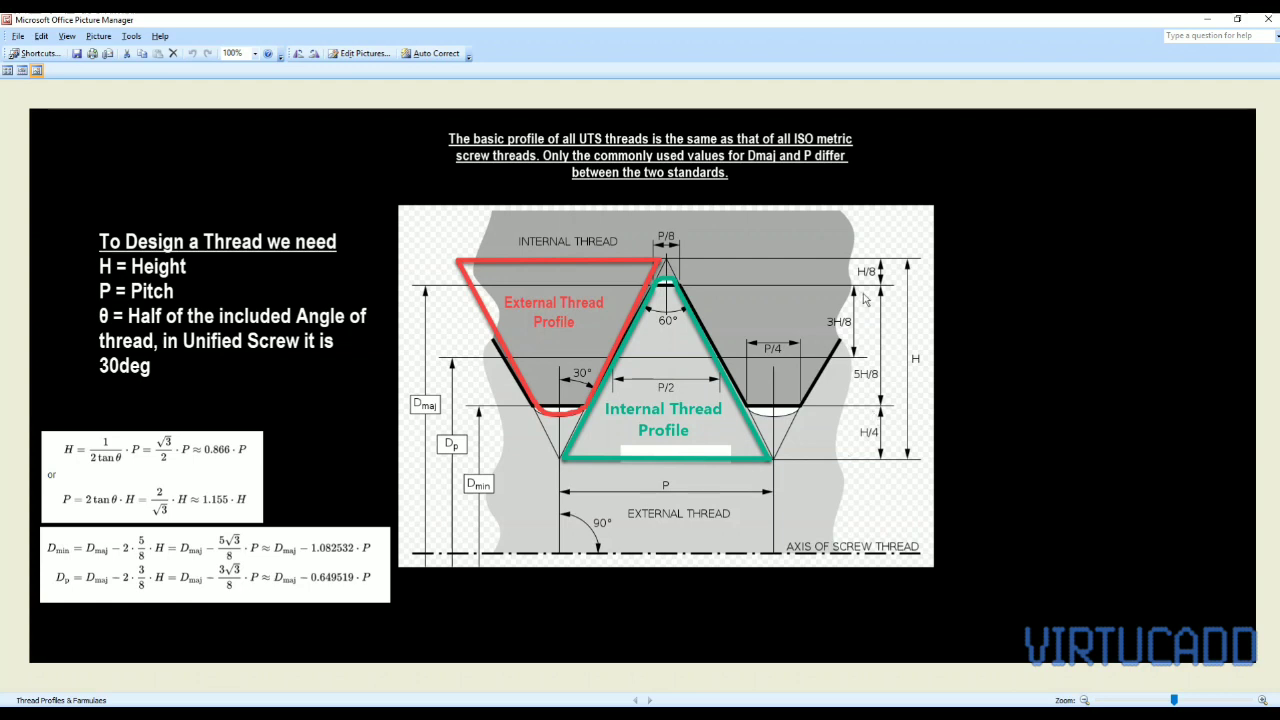
- Return from the thread diagram to Creo and drive the top line's height above the shaft surface with the relation THREAD_H/8
{"action": "left_click", "coordinate": [1208, 19]}
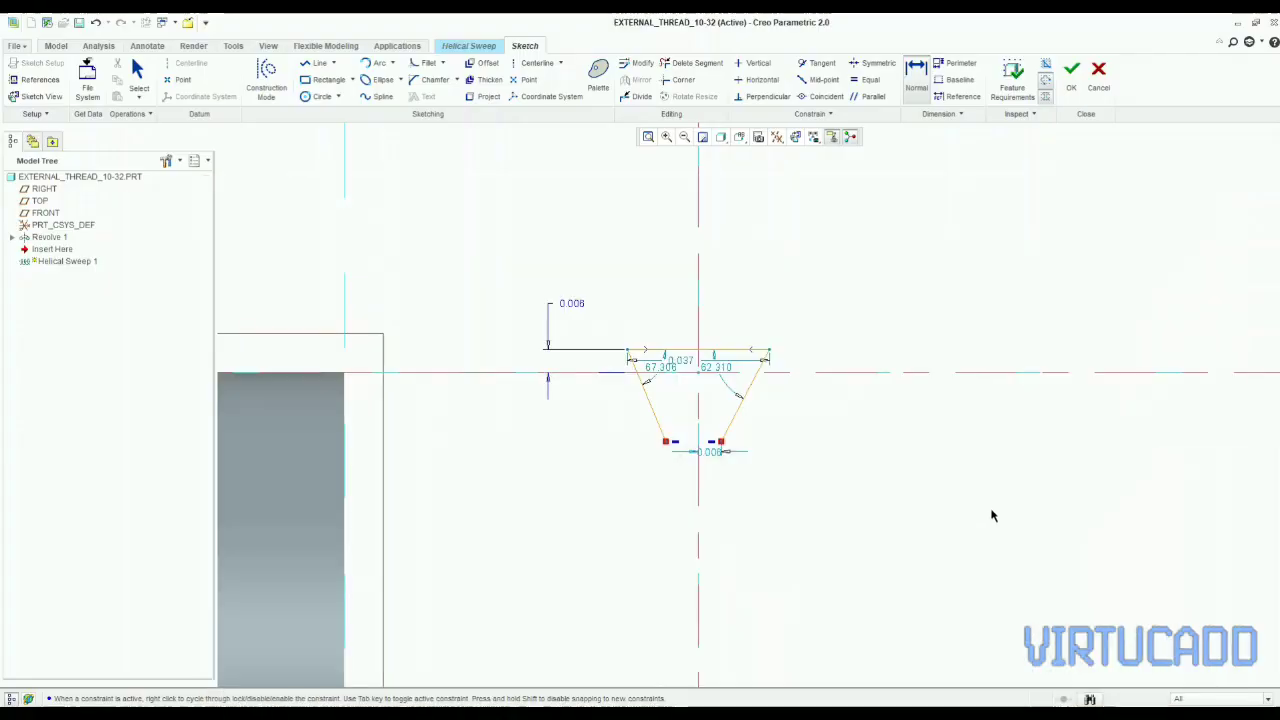
{"action": "double_click", "coordinate": [570, 302]}
{"action": "type", "text": "THRE"}
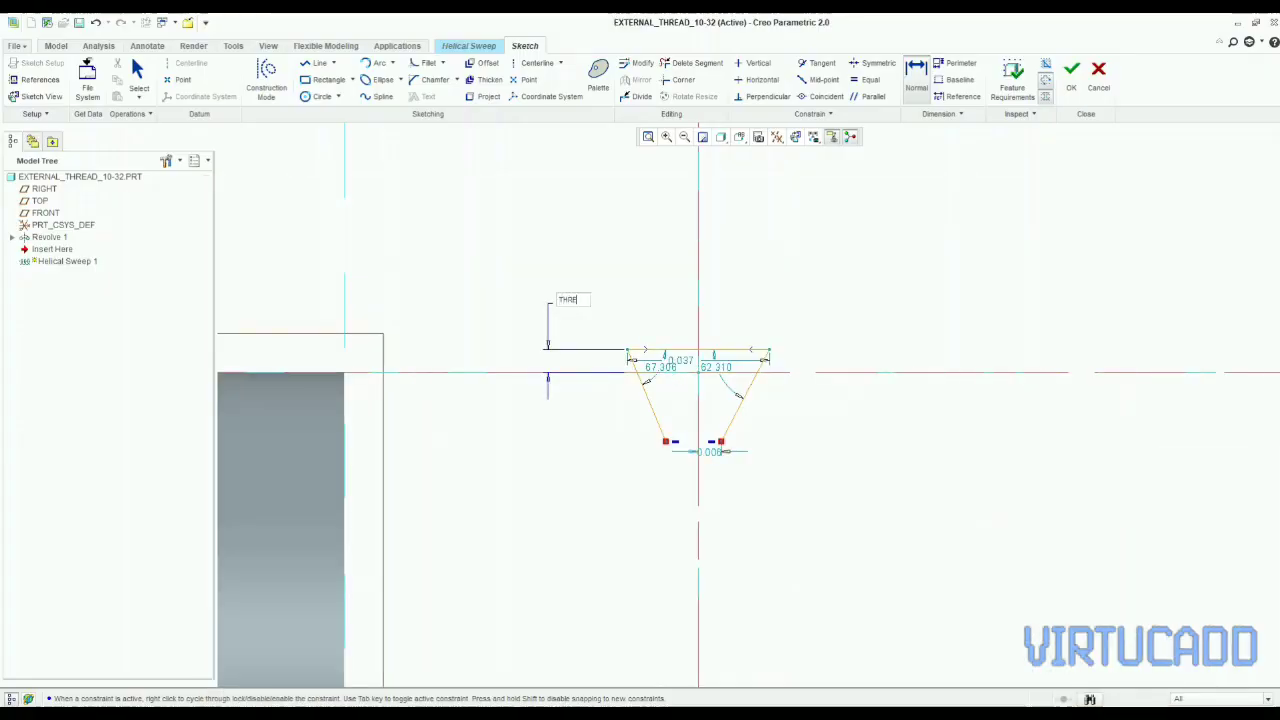
{"action": "type", "text": "AD_H/8"}
{"action": "key", "text": "Return"}
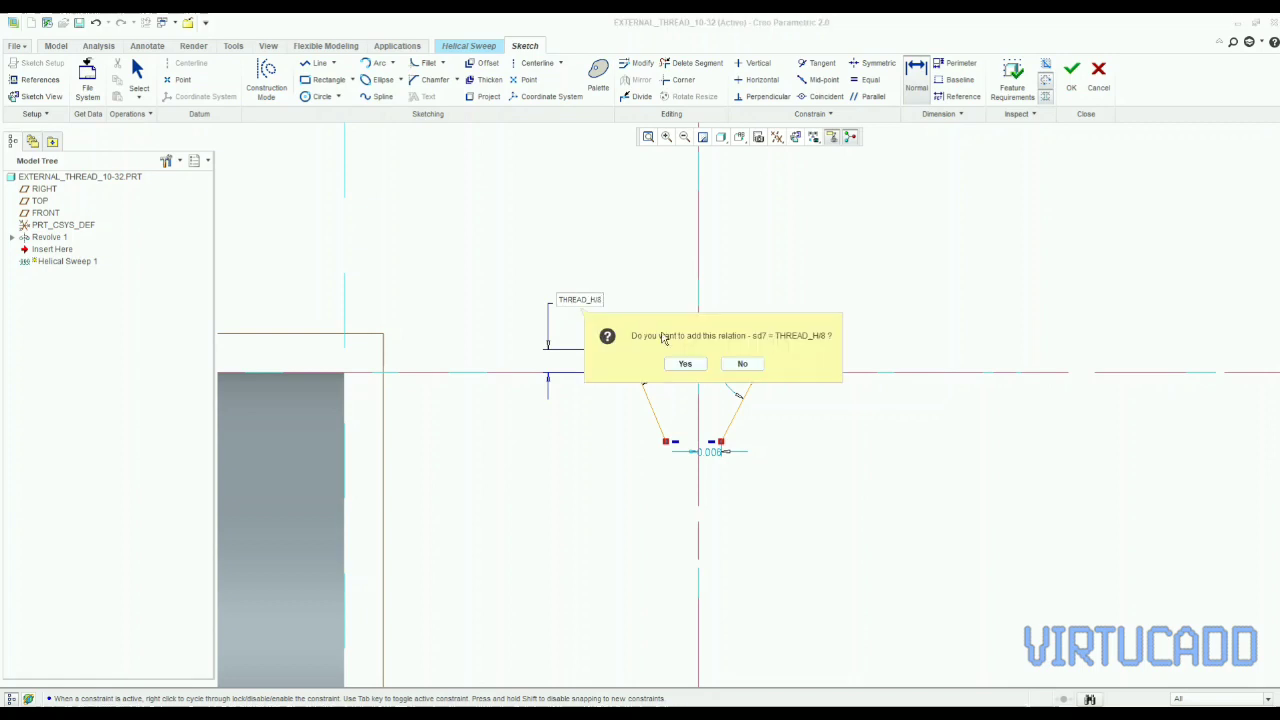
{"action": "left_click", "coordinate": [685, 364]}
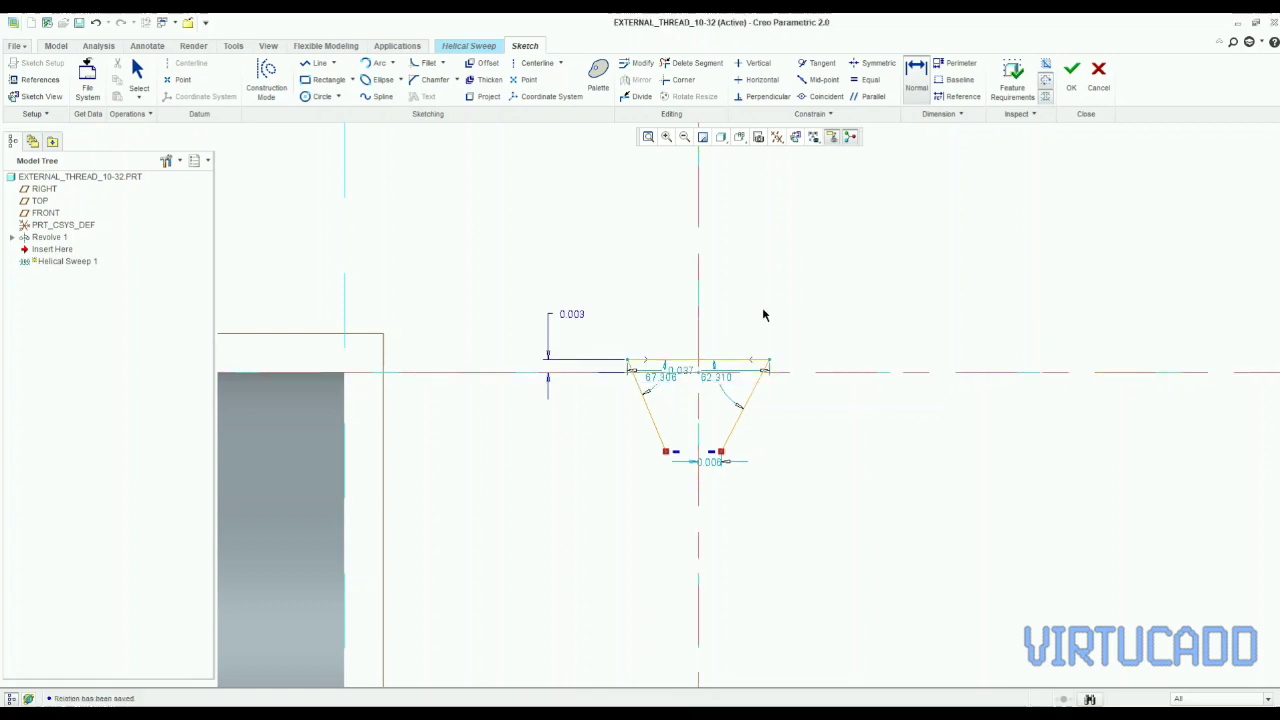
- Consult the thread diagram, then dimension the flank's lower endpoint from the shaft surface and drive it with the relation (5*THREAD_H)/8
{"action": "scroll", "coordinate": [743, 366], "scroll_direction": "up", "scroll_amount": 2}
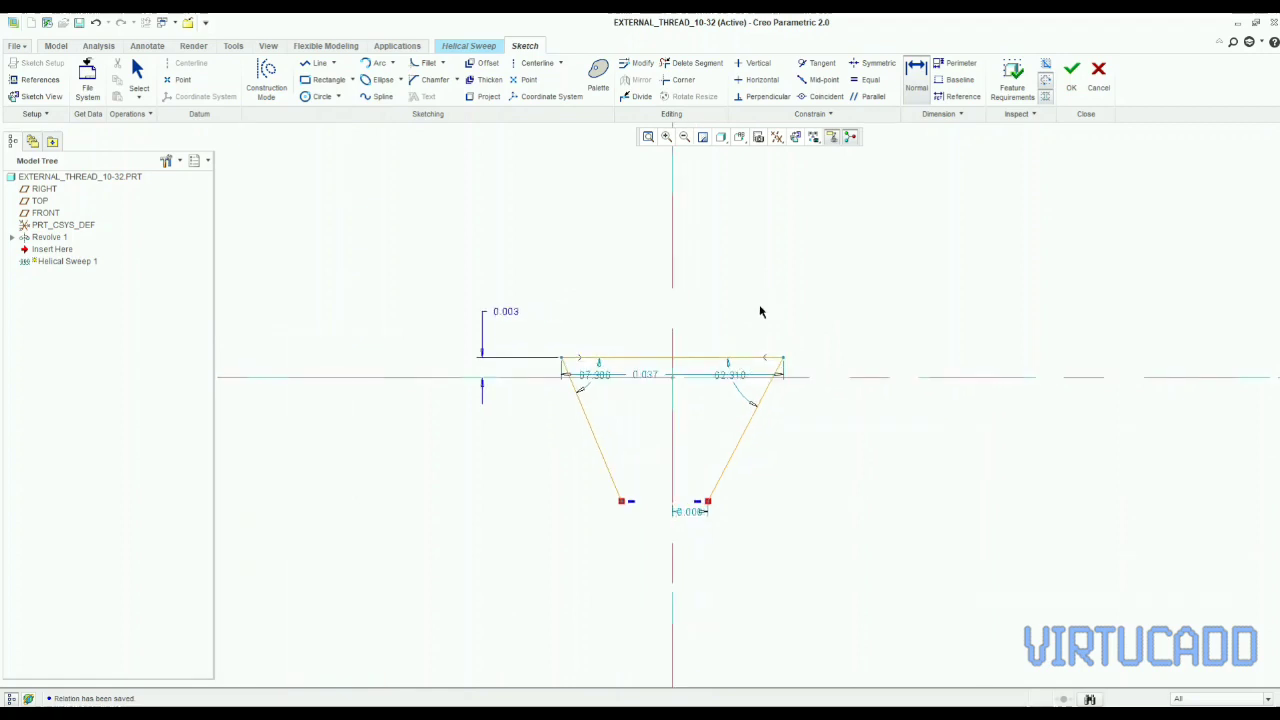
{"action": "left_click", "coordinate": [836, 714]}
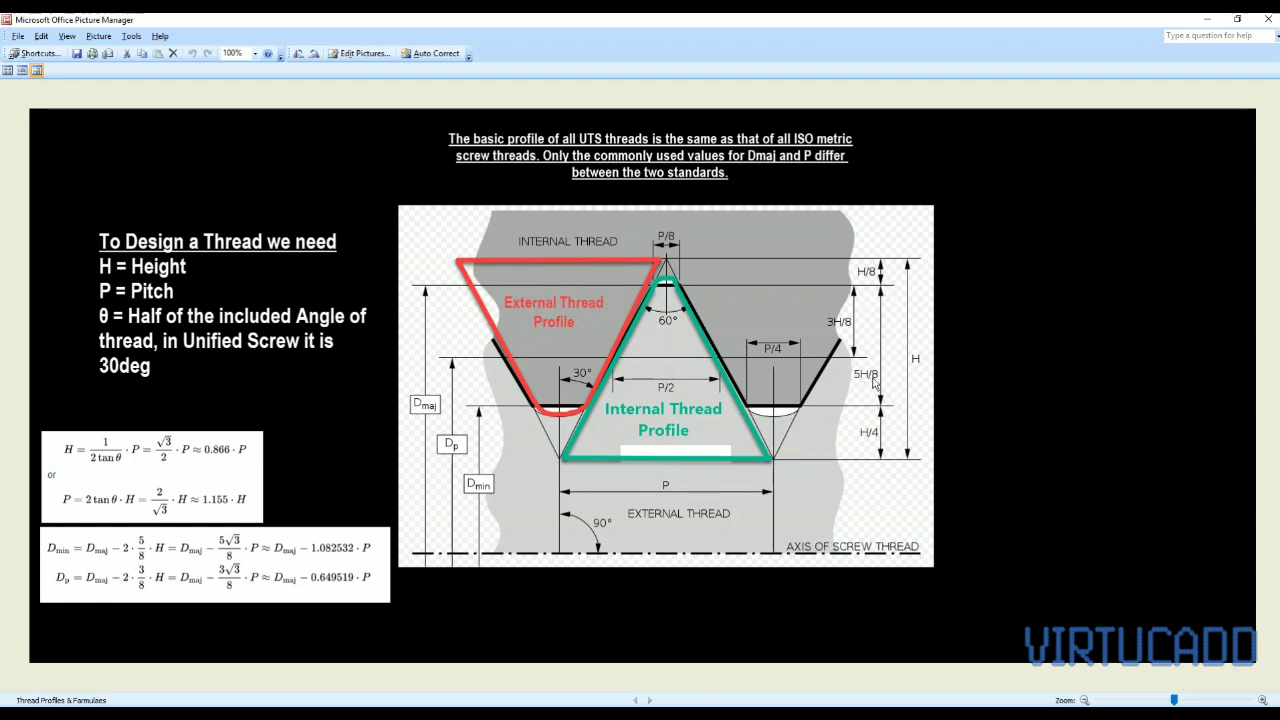
{"action": "left_click", "coordinate": [1207, 19]}
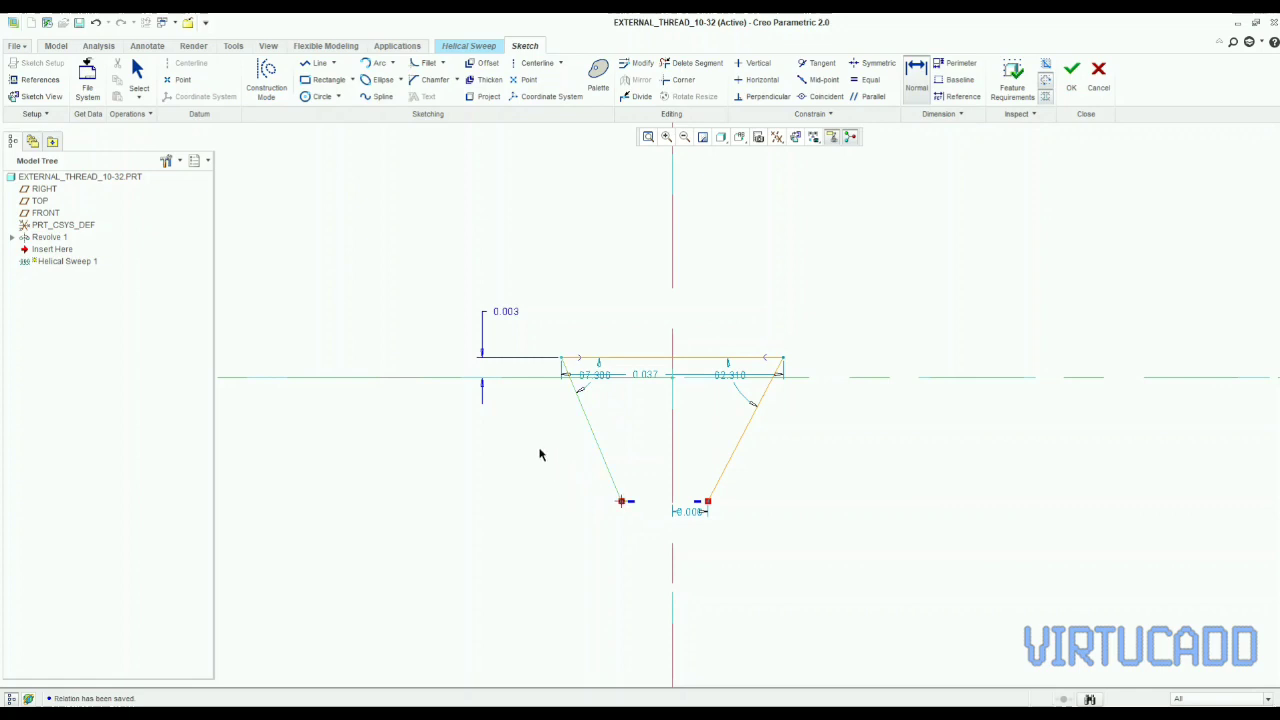
{"action": "middle_click", "coordinate": [539, 455]}
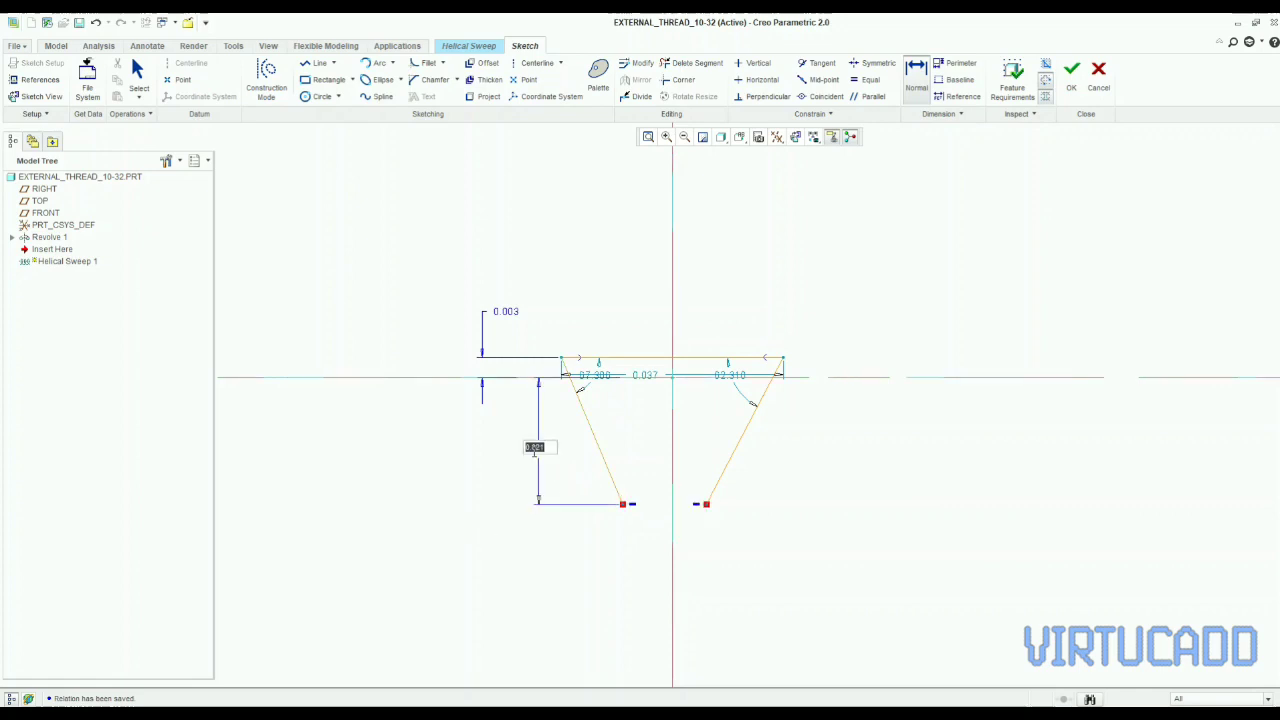
{"action": "type", "text": "(5*"}
{"action": "type", "text": "/THREAD)"}
{"action": "type", "text": "H"}
{"action": "type", "text": ")/8"}
{"action": "key", "text": "Return"}
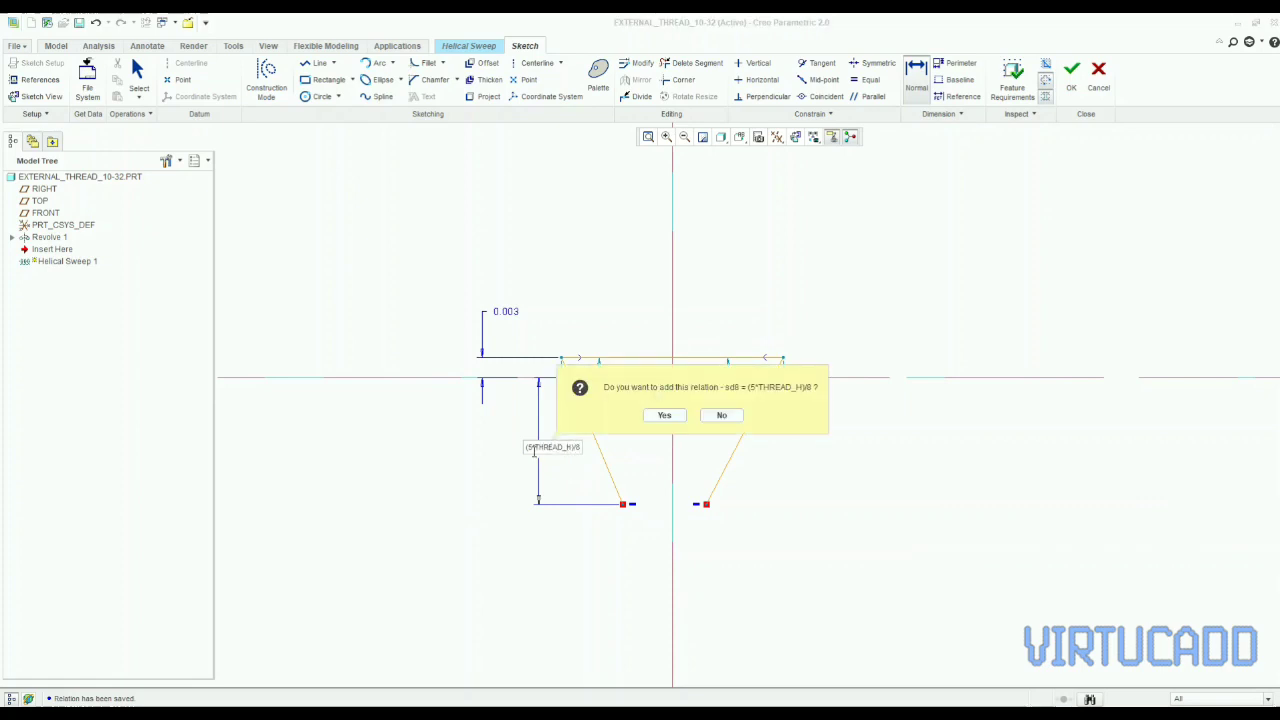
{"action": "left_click", "coordinate": [663, 416]}
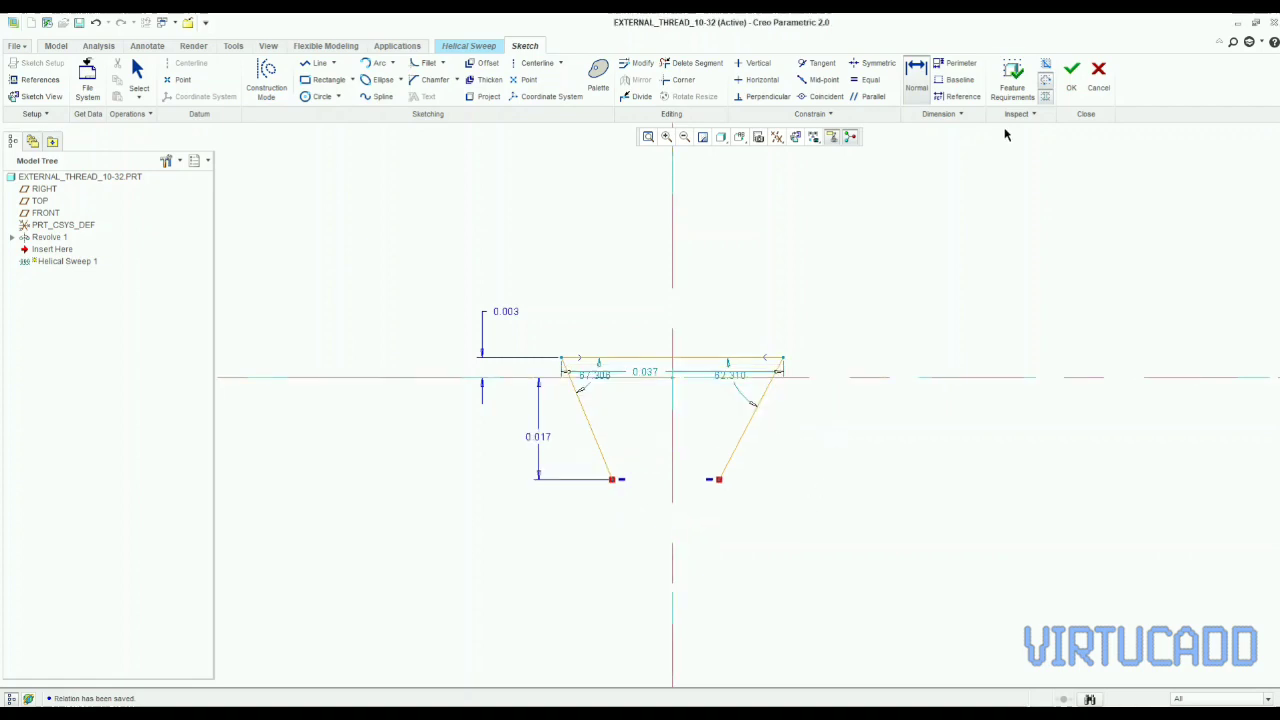
- Try to make the two flanks' lower endpoints symmetric about the vertical reference
{"action": "left_click", "coordinate": [918, 86]}
{"action": "left_click", "coordinate": [872, 63]}
{"action": "left_click", "coordinate": [671, 306]}
{"action": "left_click", "coordinate": [612, 480]}
{"action": "left_click", "coordinate": [719, 480]}
{"action": "middle_click", "coordinate": [759, 509]}
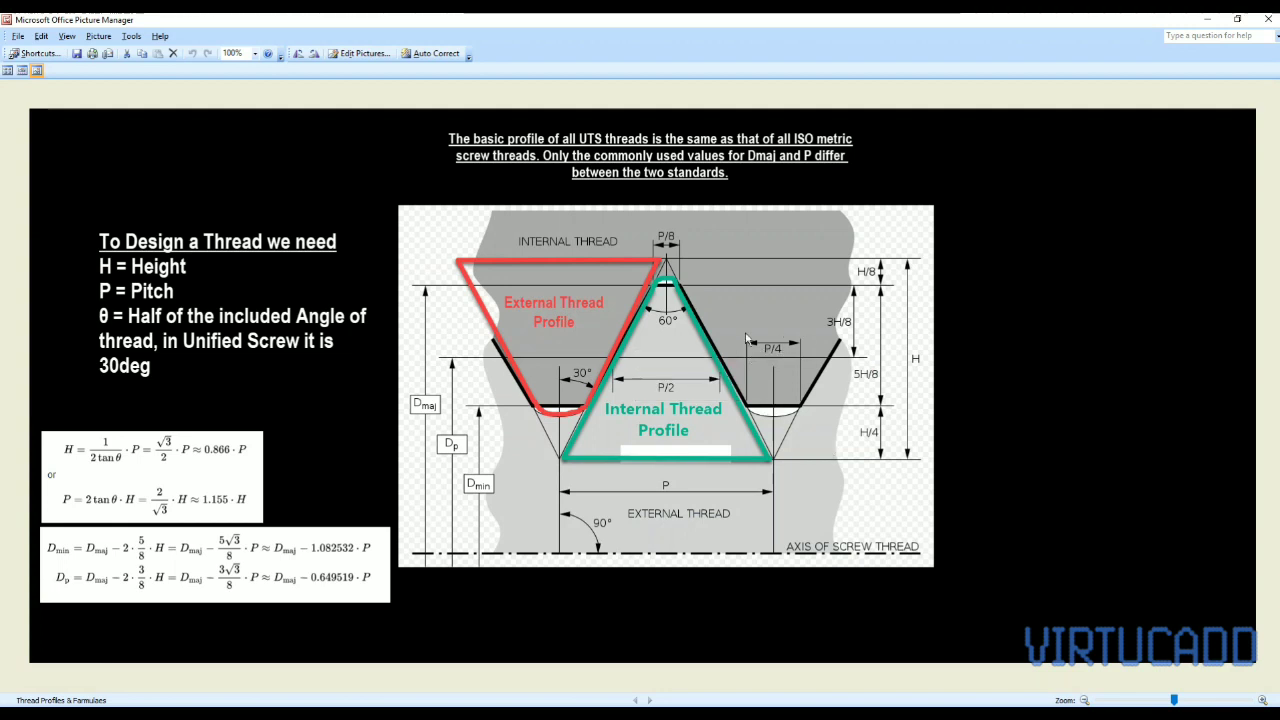
- Return from the thread diagram to Creo, dimension the gap between the flanks' lower endpoints and drive it with the relation PITCH/4
{"action": "left_click", "coordinate": [1207, 24]}
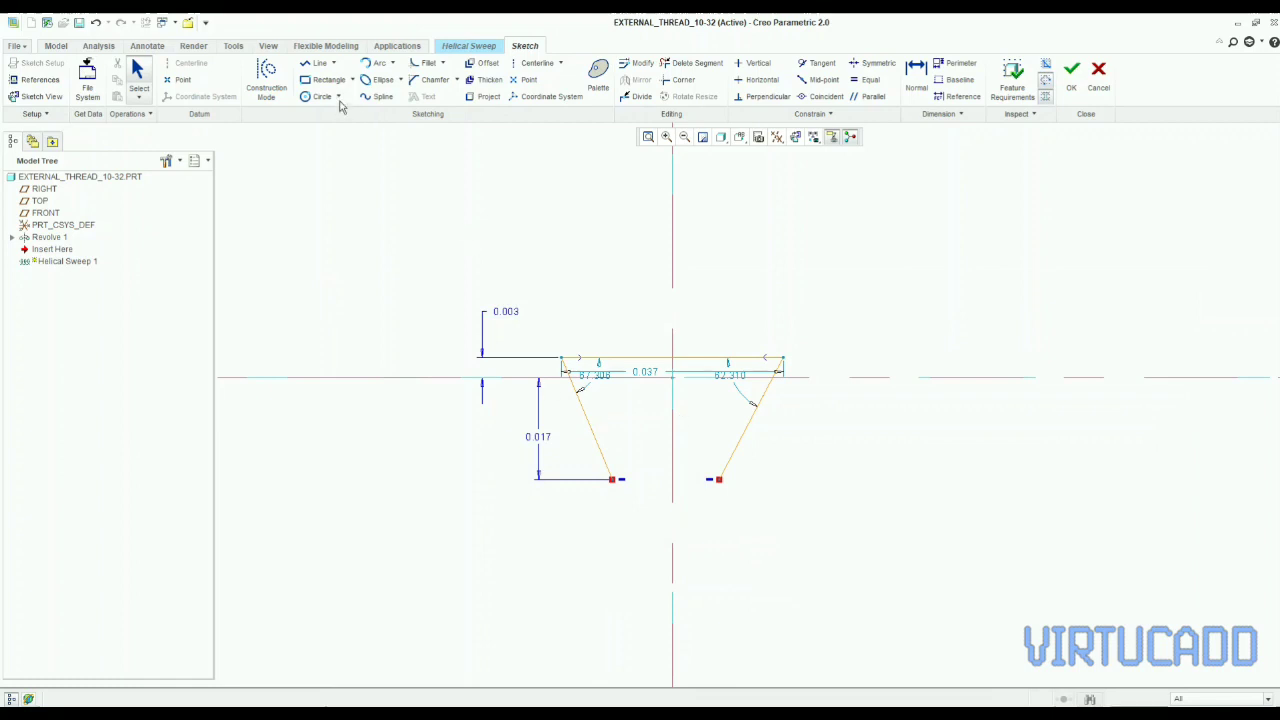
{"action": "left_click", "coordinate": [908, 90]}
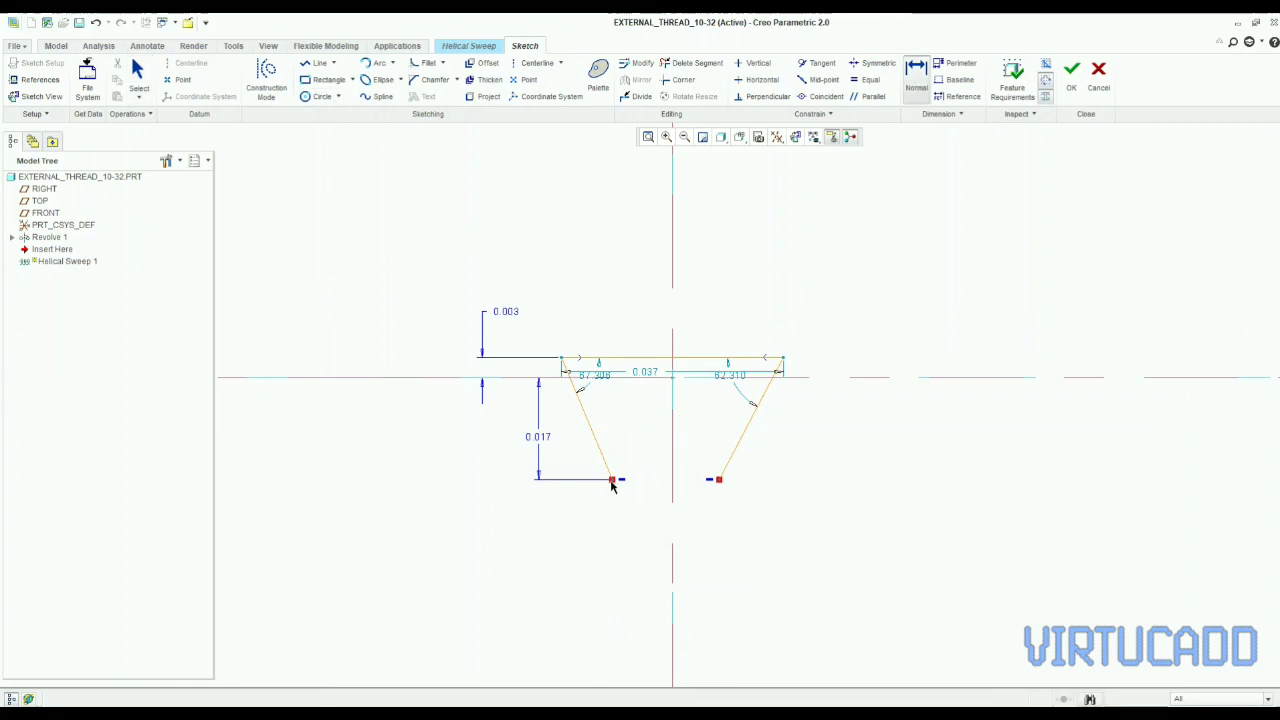
{"action": "left_click", "coordinate": [718, 481]}
{"action": "middle_click", "coordinate": [694, 542]}
{"action": "type", "text": "0"}
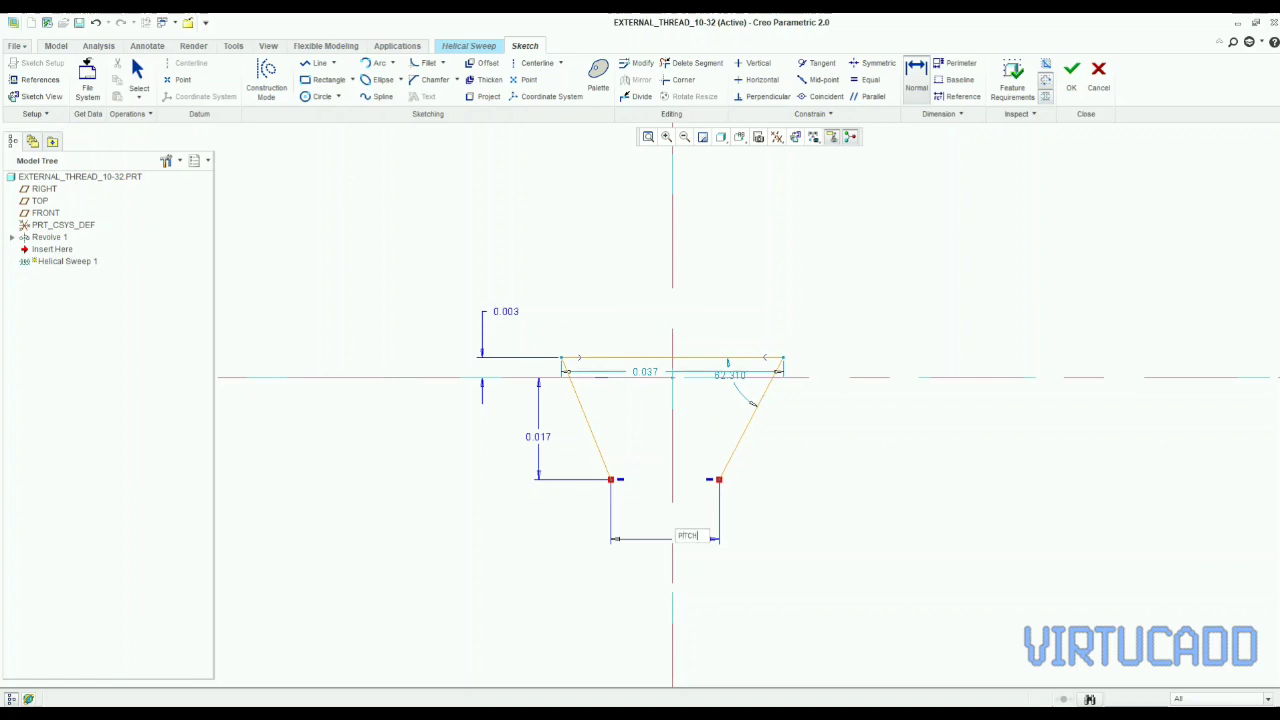
{"action": "type", "text": "ITCH/4"}
{"action": "key", "text": "Return"}
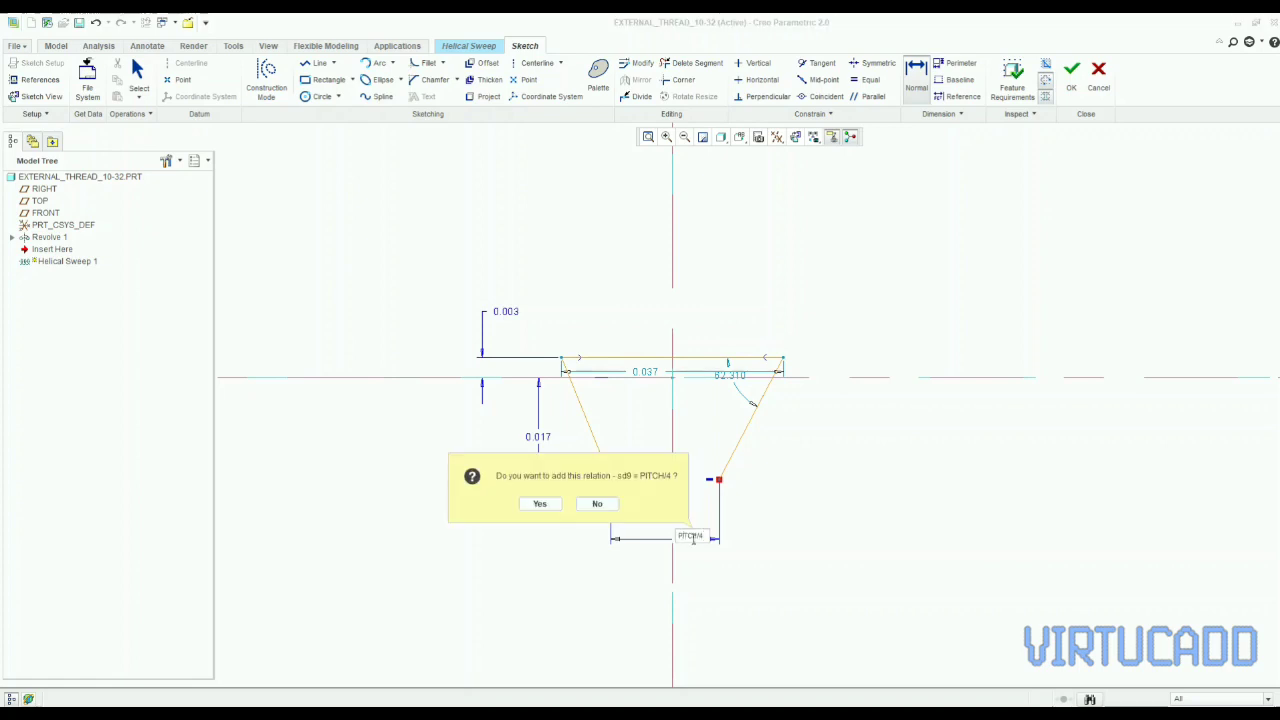
{"action": "left_click", "coordinate": [536, 504]}
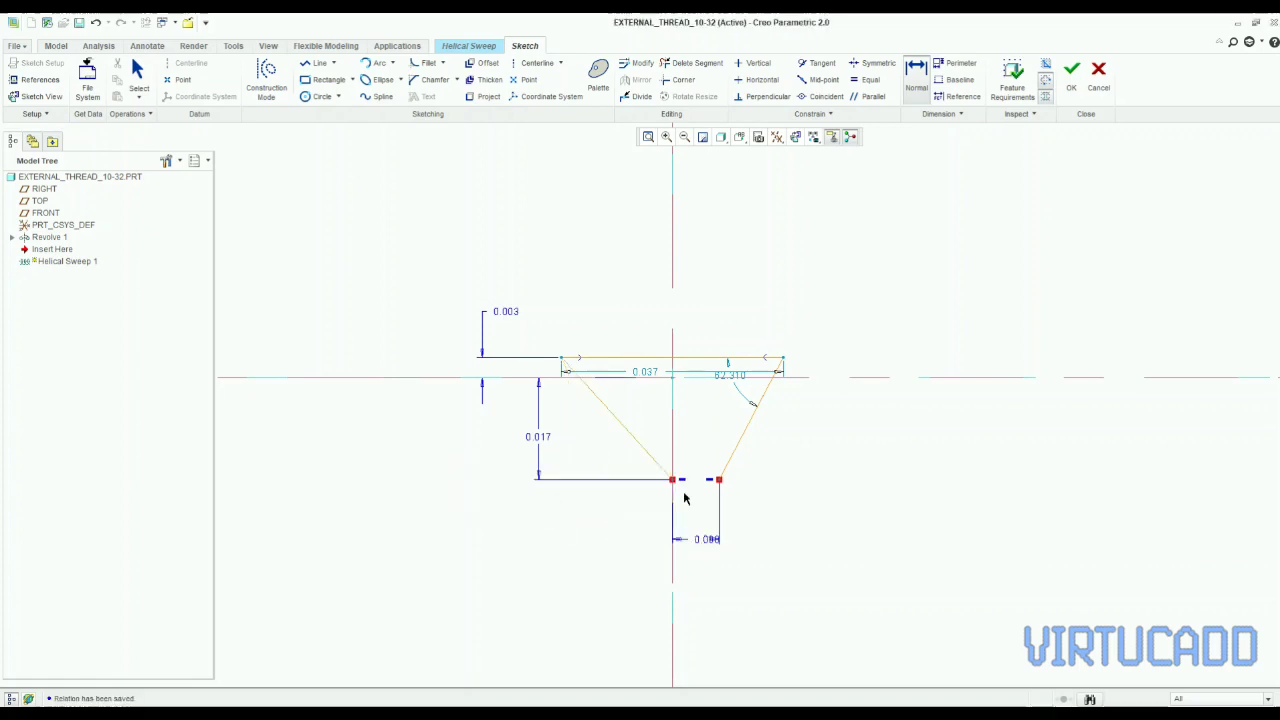
- Draw a vertical centerline through the section's origin on the shaft surface
{"action": "scroll", "coordinate": [680, 454], "scroll_direction": "up", "scroll_amount": 3}
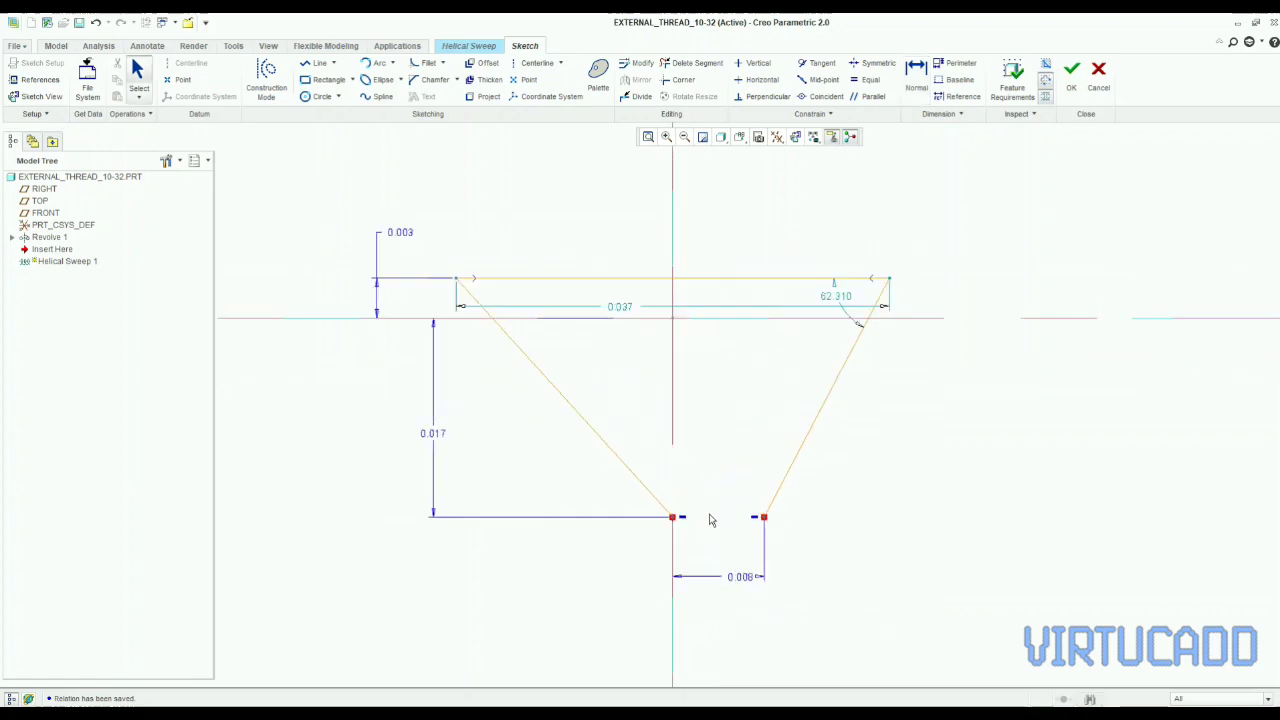
{"action": "left_click", "coordinate": [540, 64]}
{"action": "left_click", "coordinate": [672, 318]}
{"action": "left_click", "coordinate": [672, 580]}
{"action": "middle_click", "coordinate": [770, 586]}
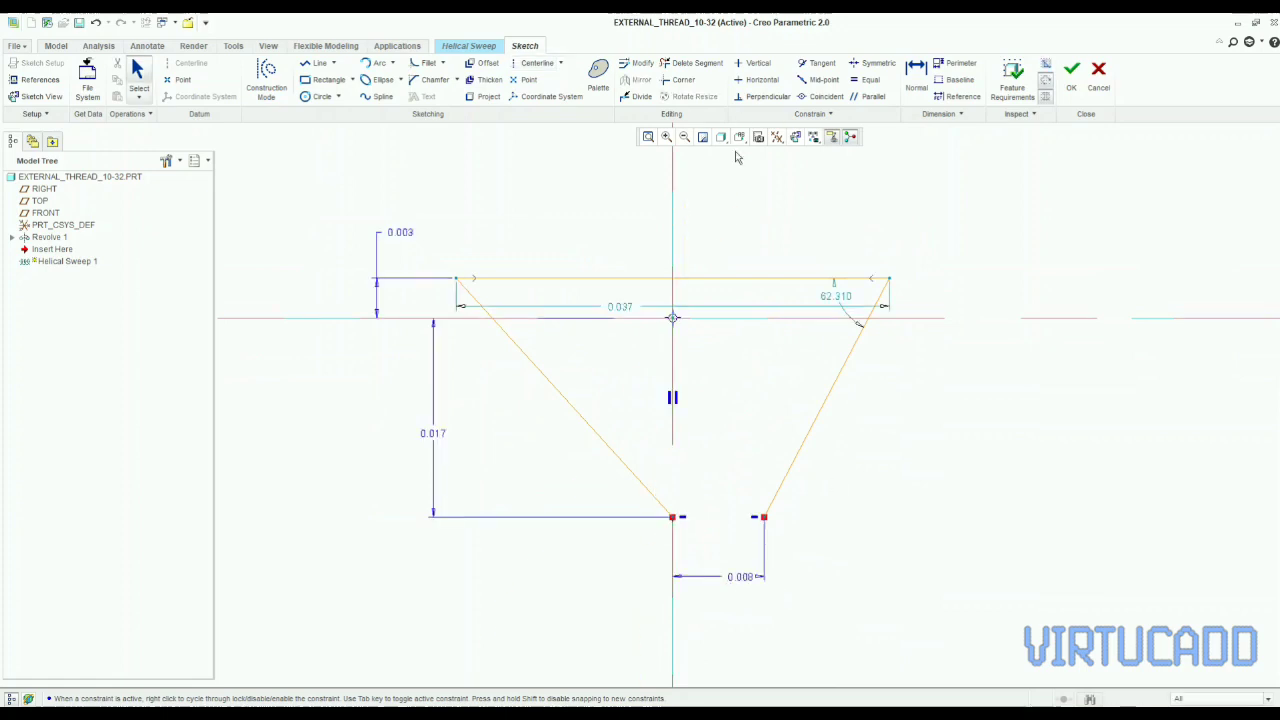
- Constrain the two flanks' lower endpoints to be symmetric about the vertical centerline
{"action": "left_click", "coordinate": [871, 63]}
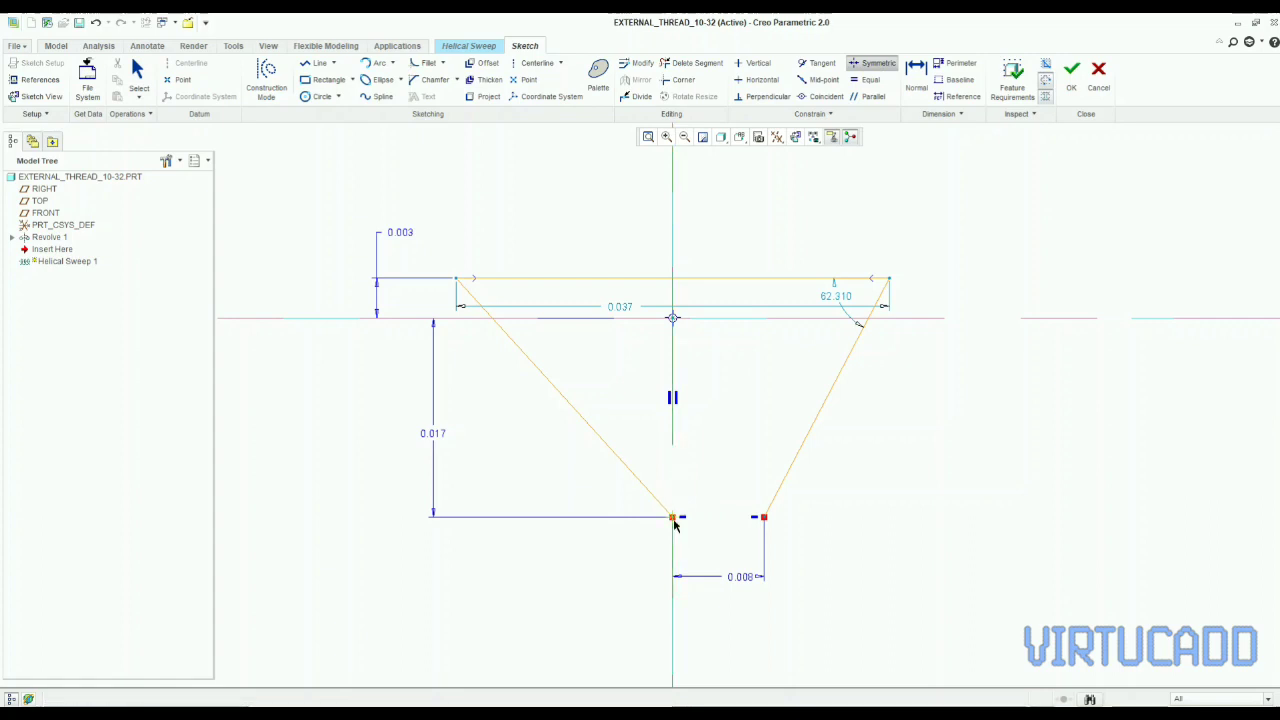
{"action": "left_click", "coordinate": [673, 518]}
{"action": "left_click", "coordinate": [763, 517]}
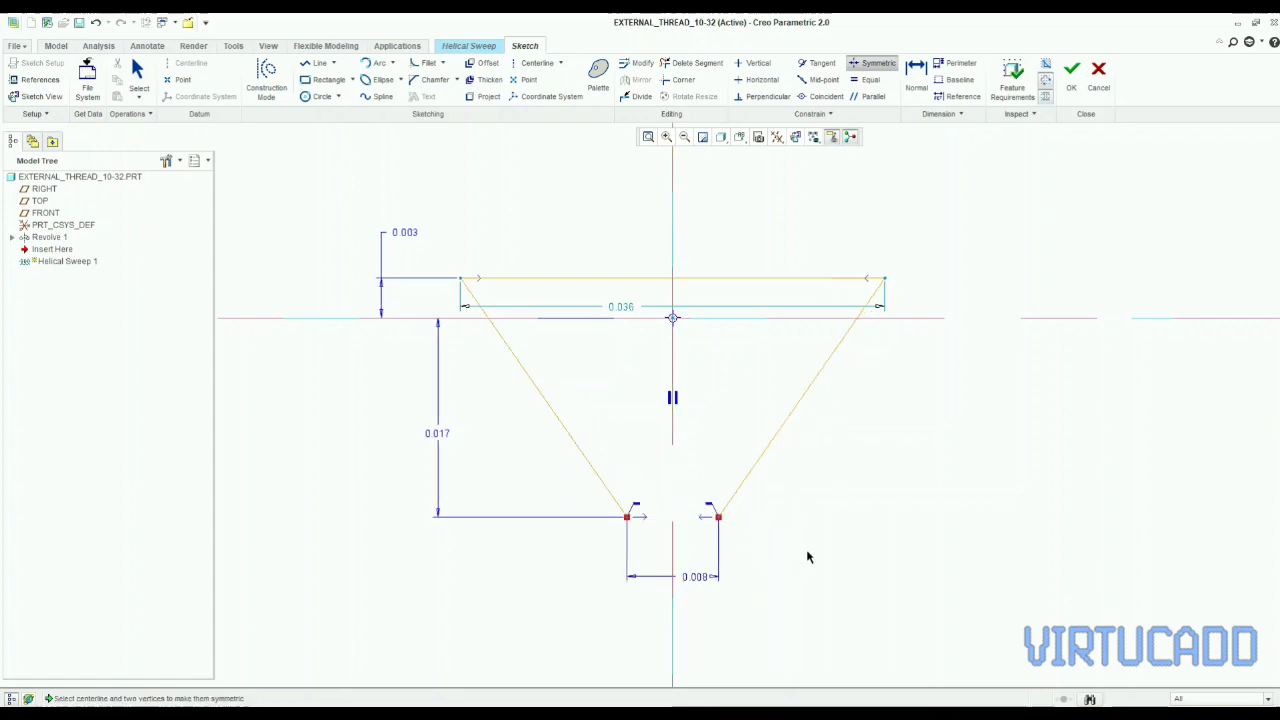
{"action": "middle_click", "coordinate": [831, 526]}
{"action": "scroll", "coordinate": [740, 469], "scroll_direction": "down", "scroll_amount": 3}
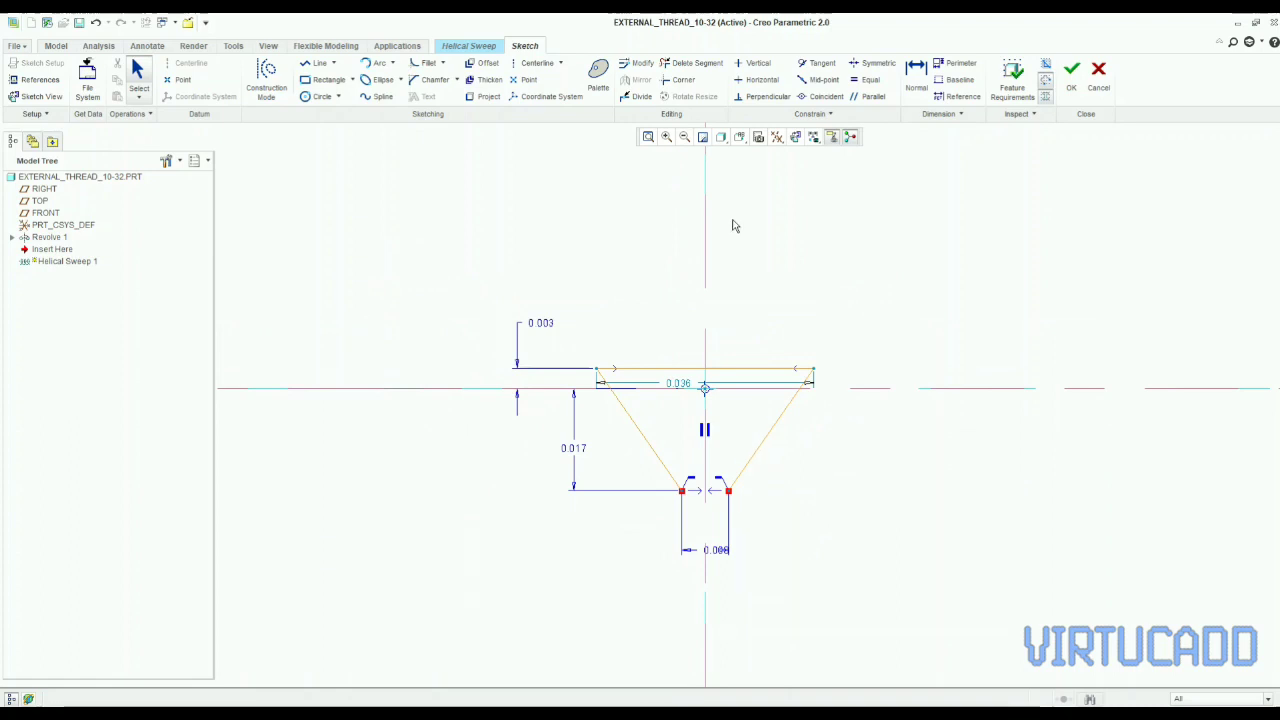
{"action": "scroll", "coordinate": [843, 397], "scroll_direction": "up", "scroll_amount": 1}
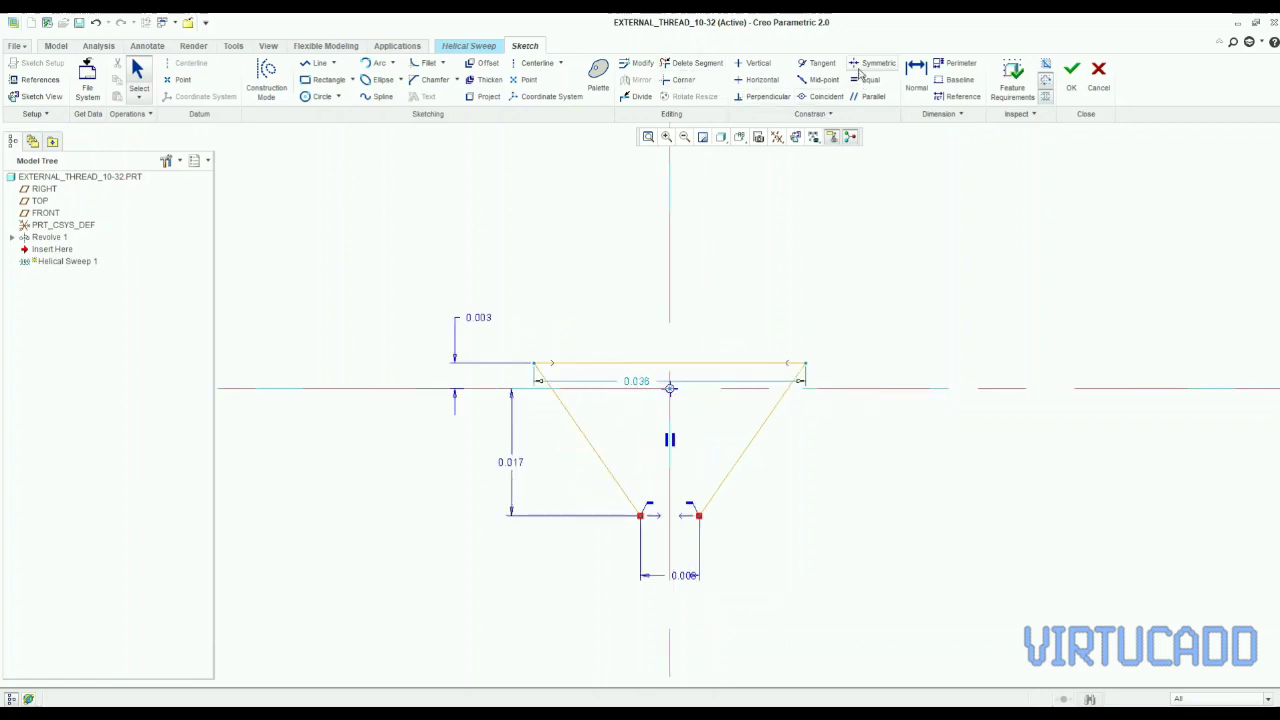
- Try to add a symmetric constraint between the top line's endpoints about the vertical centerline
{"action": "left_click", "coordinate": [872, 63]}
{"action": "left_click", "coordinate": [672, 318]}
{"action": "left_click", "coordinate": [534, 365]}
{"action": "left_click", "coordinate": [806, 366]}
{"action": "key", "text": "Escape"}
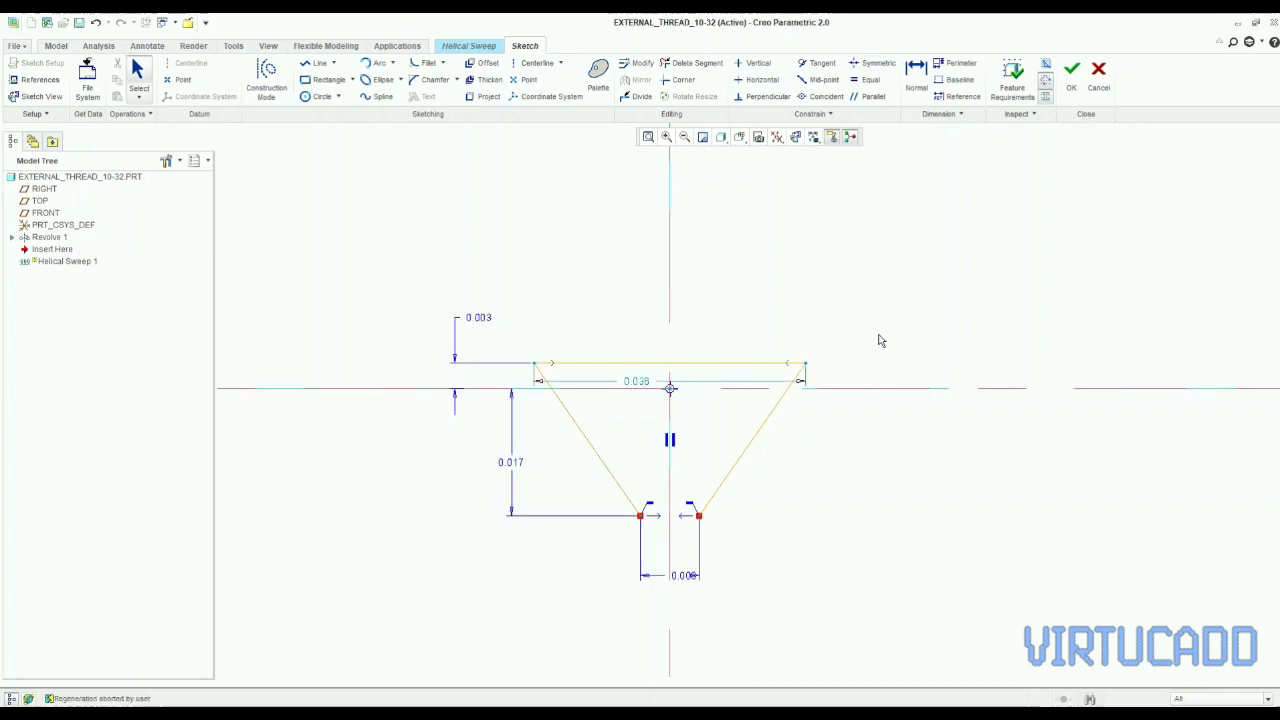
- Dimension the included angle between the two flanks and set it to 60 degrees
{"action": "left_click", "coordinate": [858, 700]}
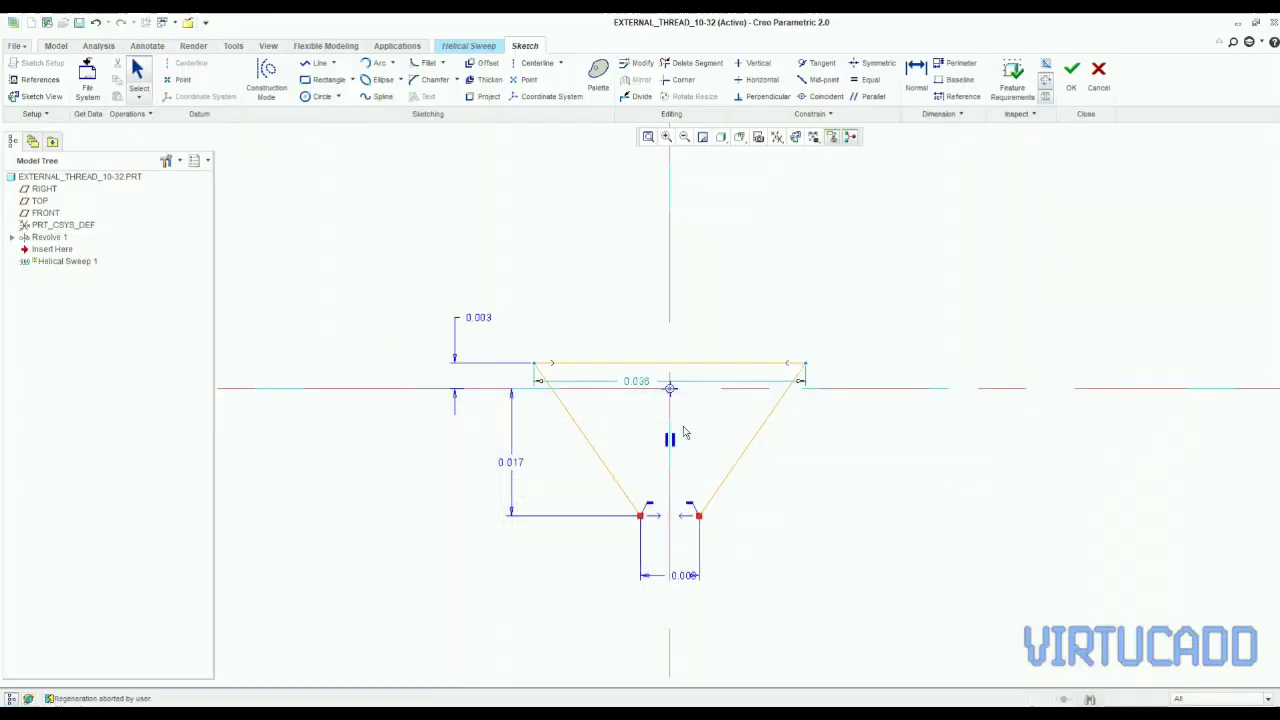
{"action": "scroll", "coordinate": [698, 420], "scroll_direction": "down", "scroll_amount": 1}
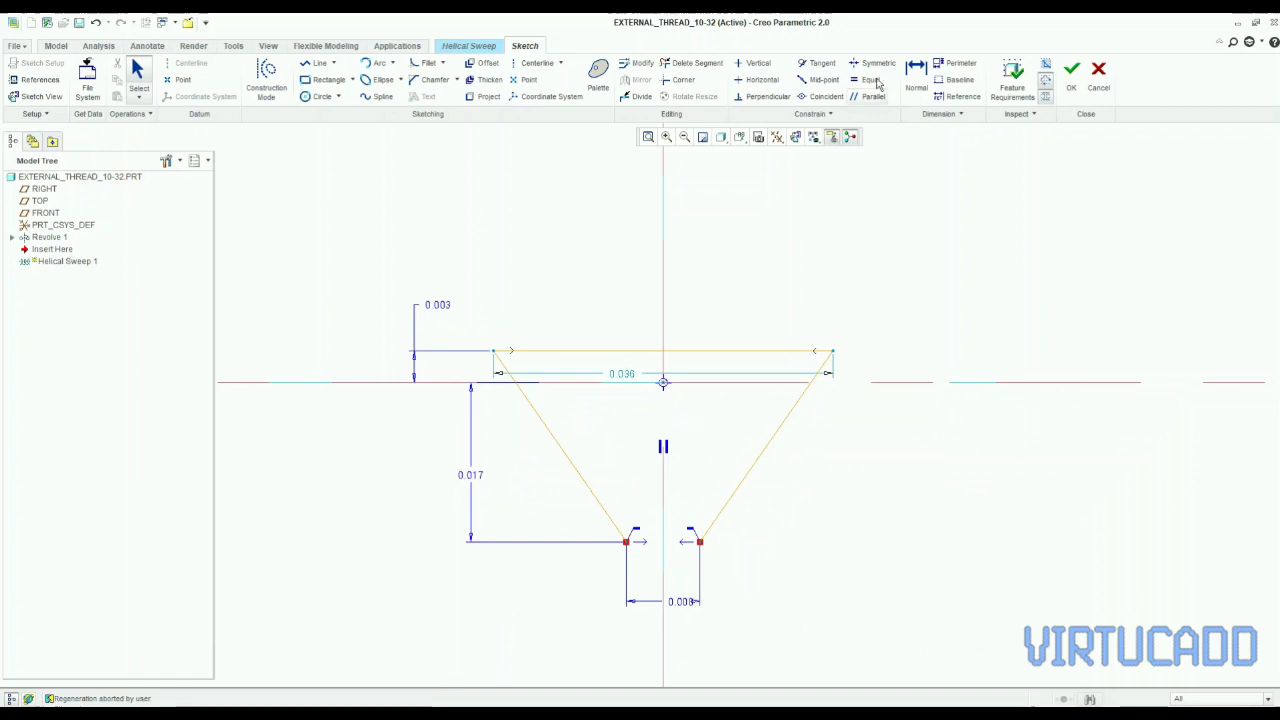
{"action": "left_click", "coordinate": [916, 76]}
{"action": "left_click", "coordinate": [587, 487]}
{"action": "left_click", "coordinate": [753, 471]}
{"action": "middle_click", "coordinate": [681, 444]}
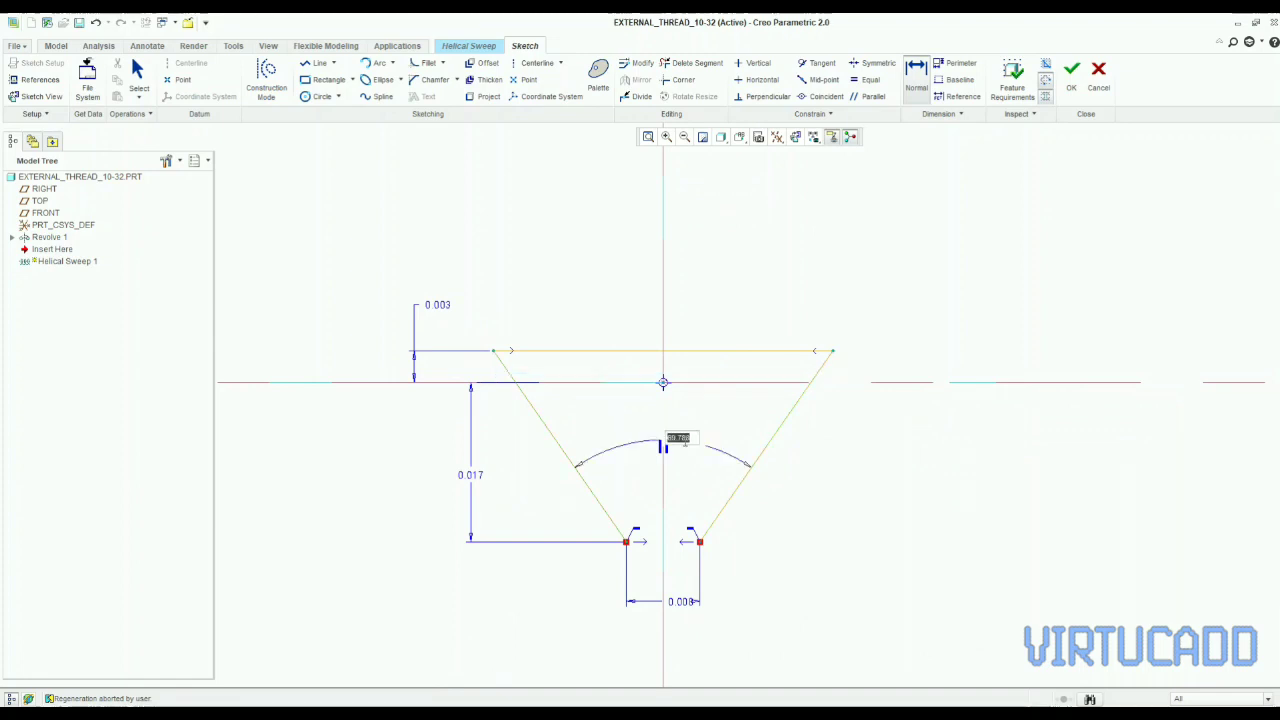
{"action": "type", "text": "60"}
{"action": "key", "text": "Return"}
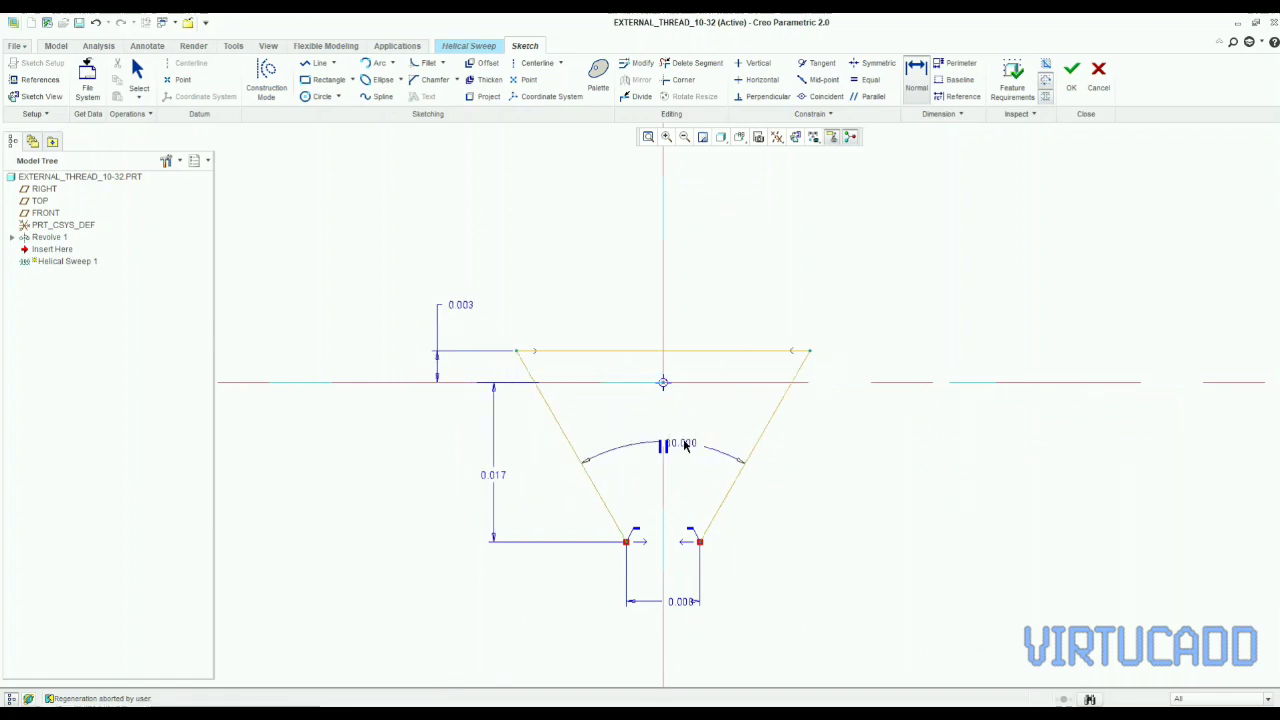
{"action": "middle_click", "coordinate": [800, 491]}
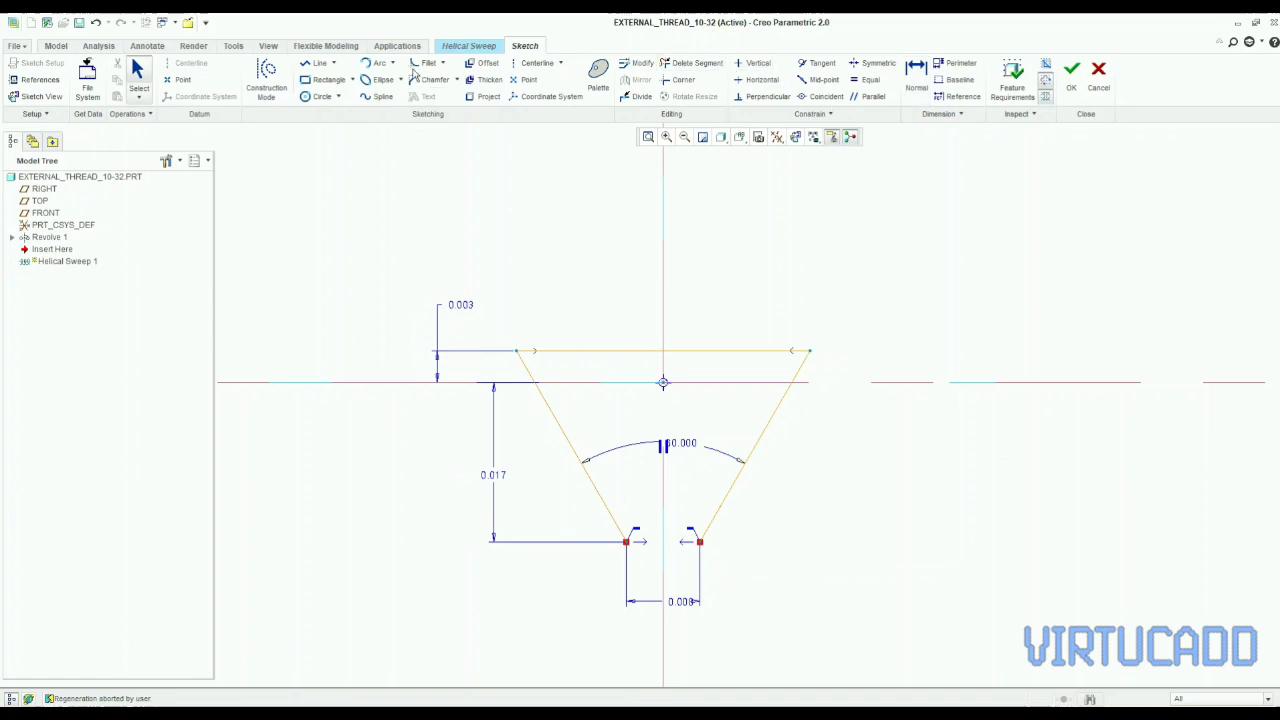
- Close the root of the section with a tangent arc between the flanks' lower endpoints and accept the sweep section sketch
{"action": "left_click", "coordinate": [376, 63]}
{"action": "left_click", "coordinate": [625, 543]}
{"action": "left_click", "coordinate": [700, 542]}
{"action": "middle_click", "coordinate": [820, 542]}
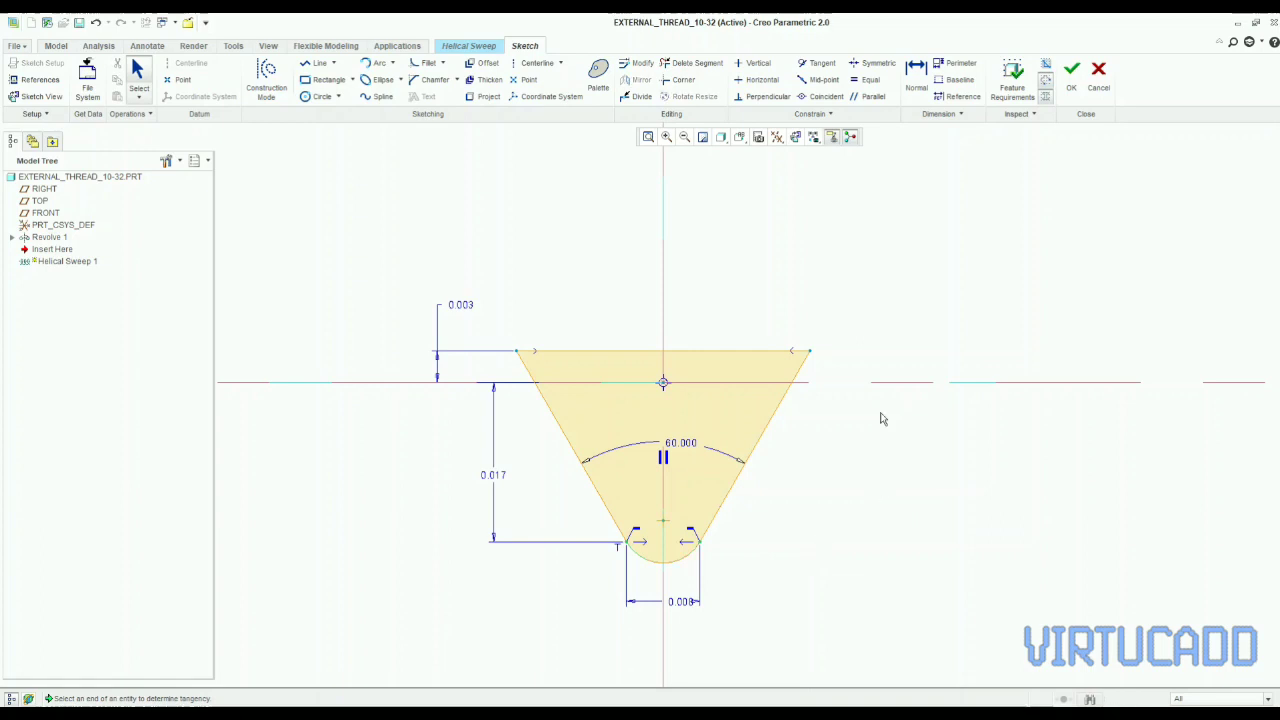
{"action": "scroll", "coordinate": [886, 391], "scroll_direction": "down", "scroll_amount": 3}
{"action": "scroll", "coordinate": [880, 363], "scroll_direction": "up", "scroll_amount": 1}
{"action": "scroll", "coordinate": [965, 263], "scroll_direction": "down", "scroll_amount": 2}
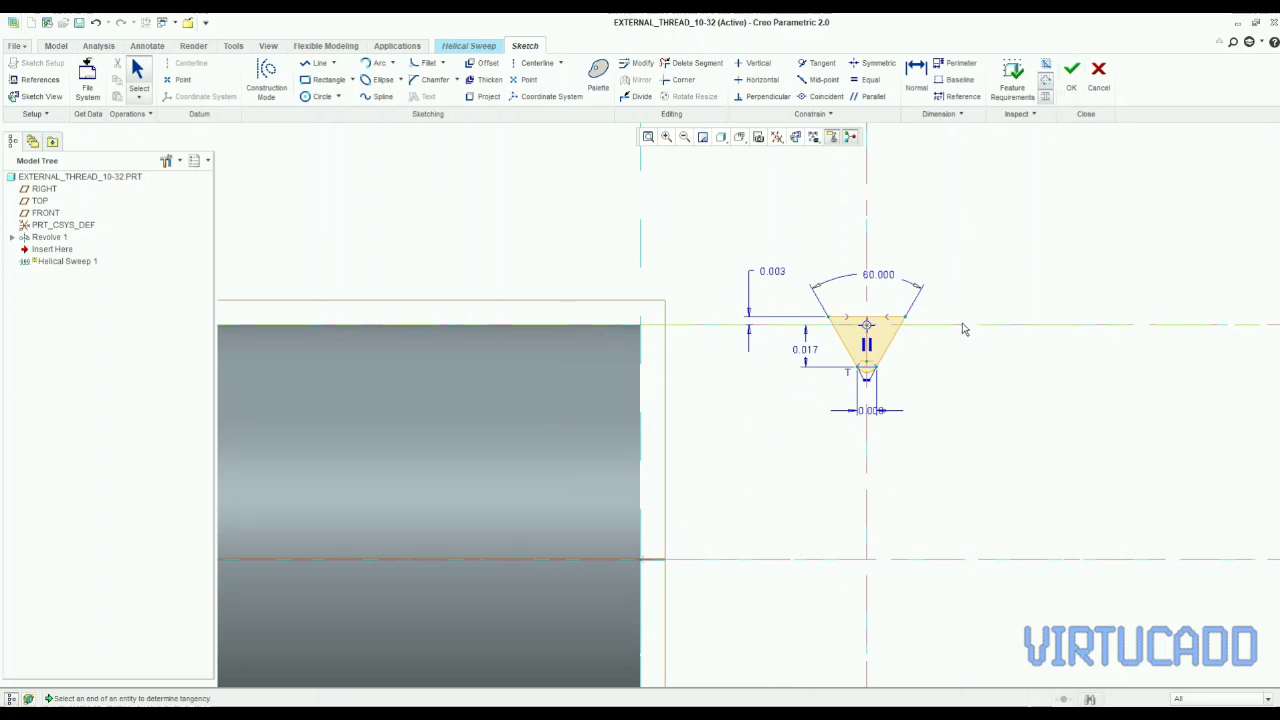
{"action": "scroll", "coordinate": [930, 318], "scroll_direction": "down", "scroll_amount": 2}
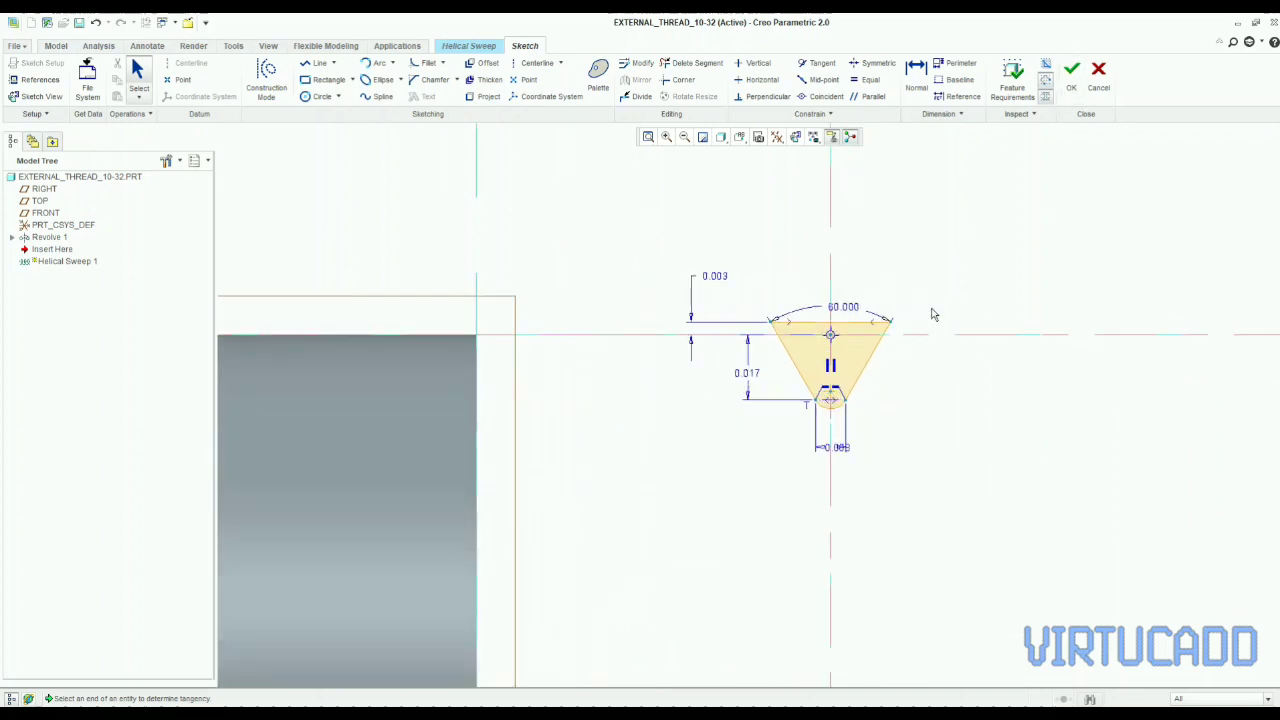
{"action": "left_click", "coordinate": [1071, 90]}
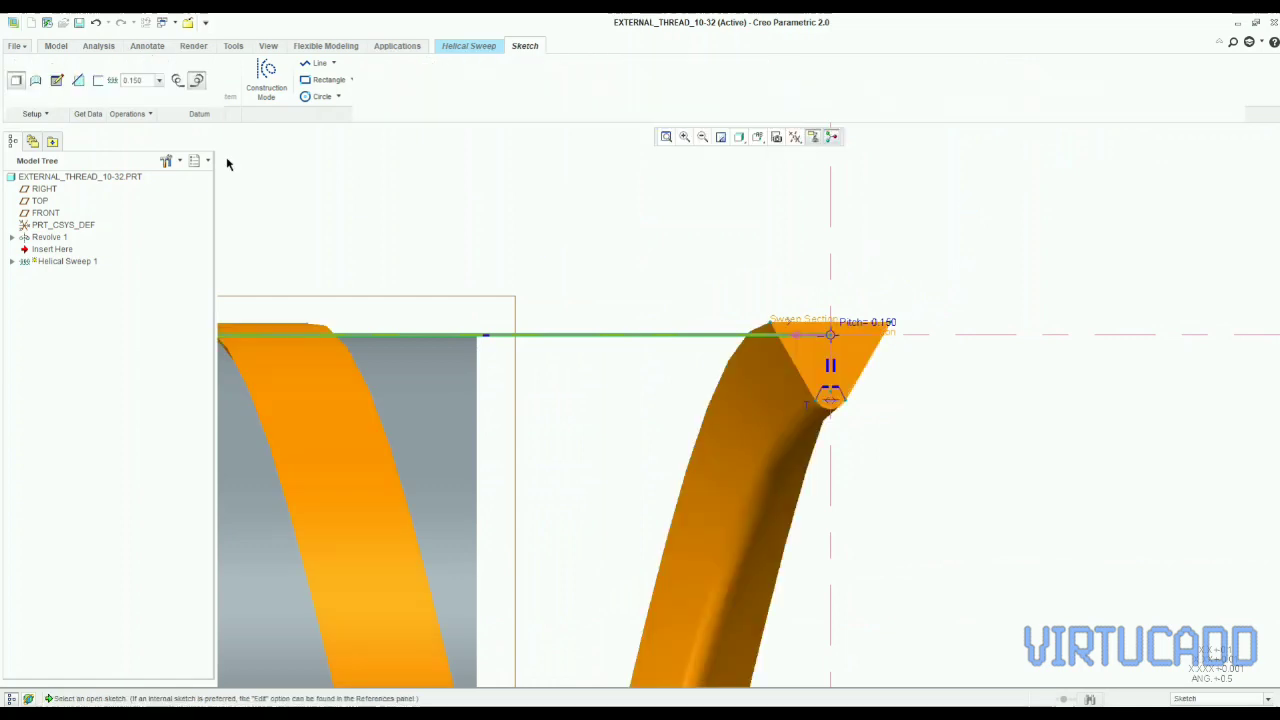
- Set the helical sweep's pitch to the PITCH parameter and accept it as a feature relation
{"action": "double_click", "coordinate": [149, 80]}
{"action": "type", "text": "PITCH"}
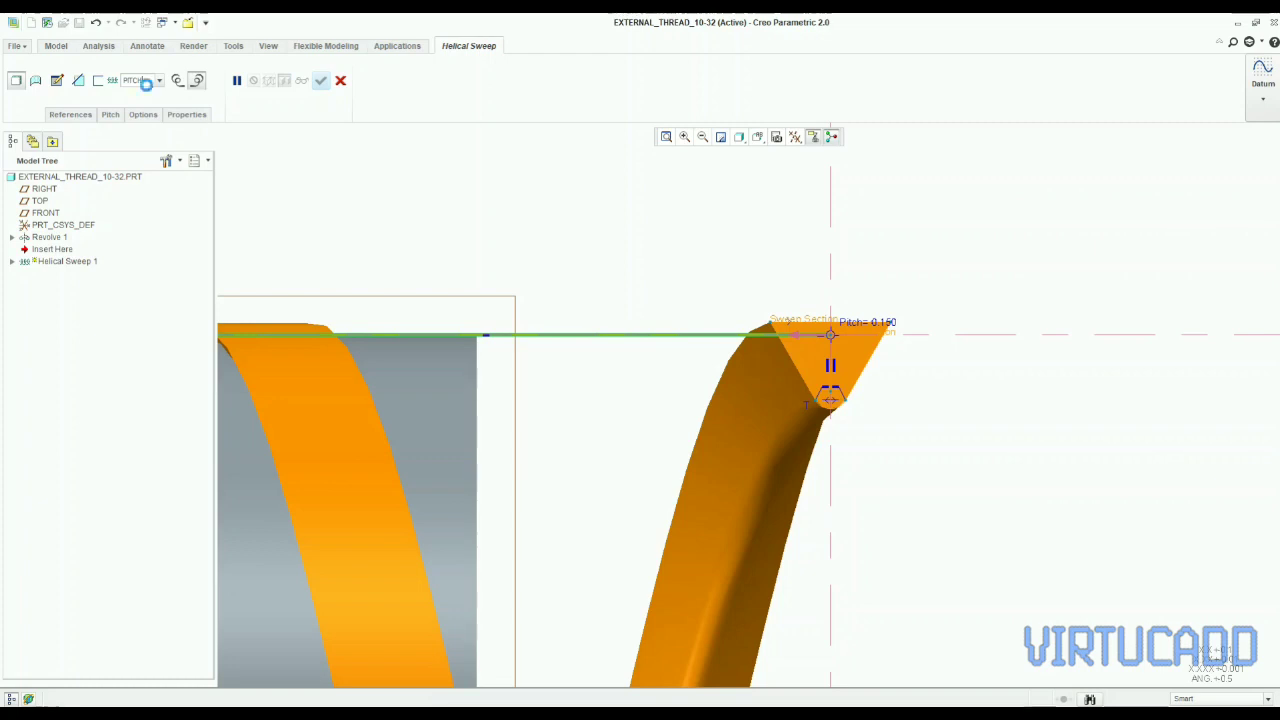
{"action": "key", "text": "Return"}
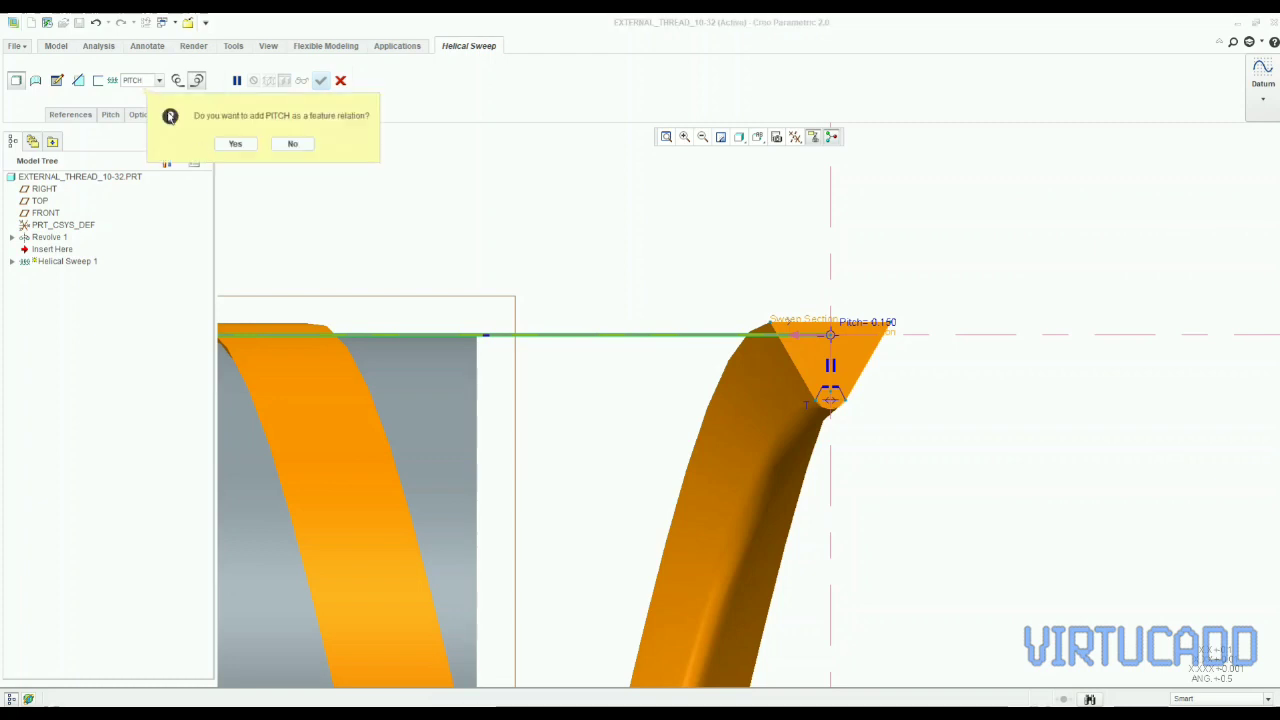
{"action": "left_click", "coordinate": [235, 144]}
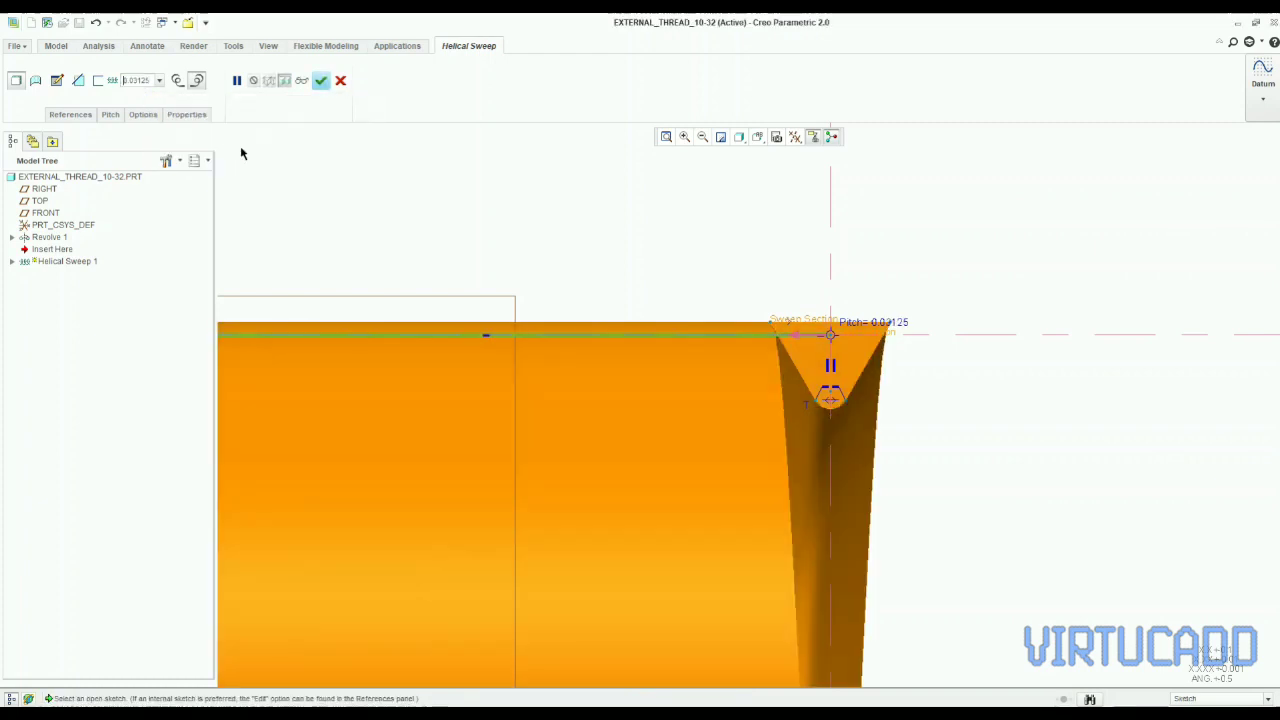
- Switch the helical sweep to remove material and accept it as a thread cut on the shaft
{"action": "left_click", "coordinate": [78, 80]}
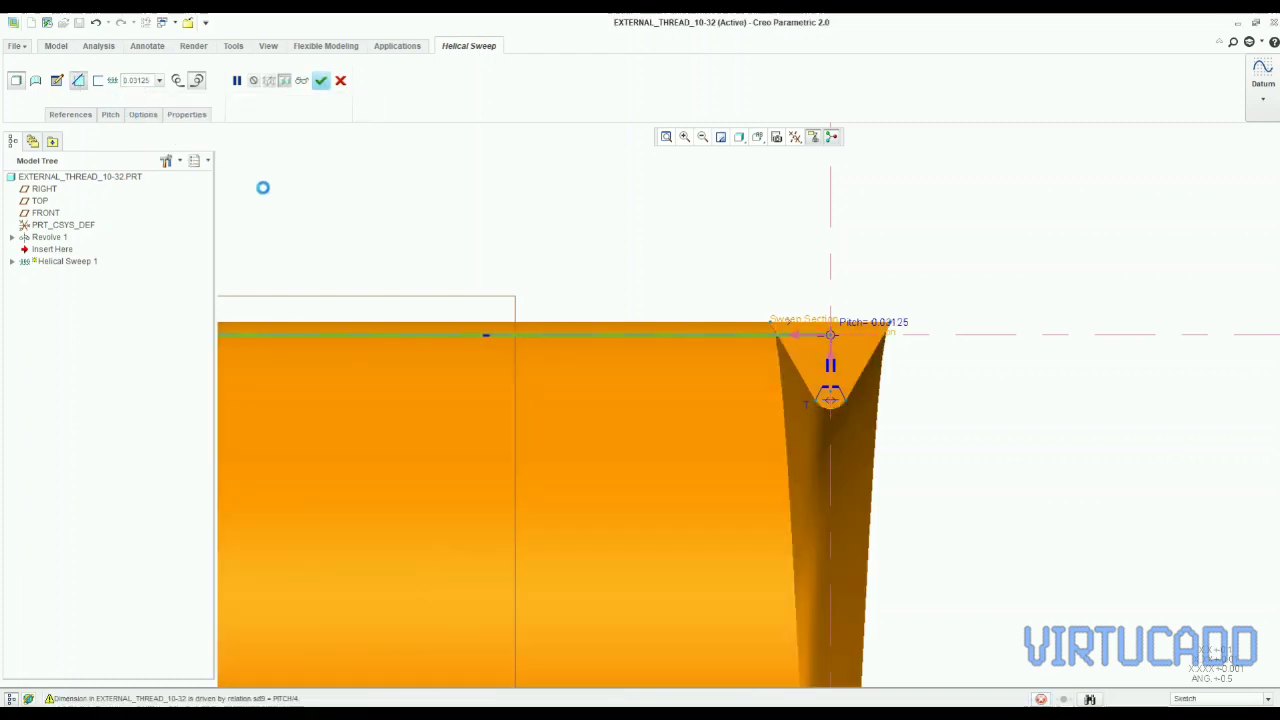
{"action": "left_click", "coordinate": [322, 80]}
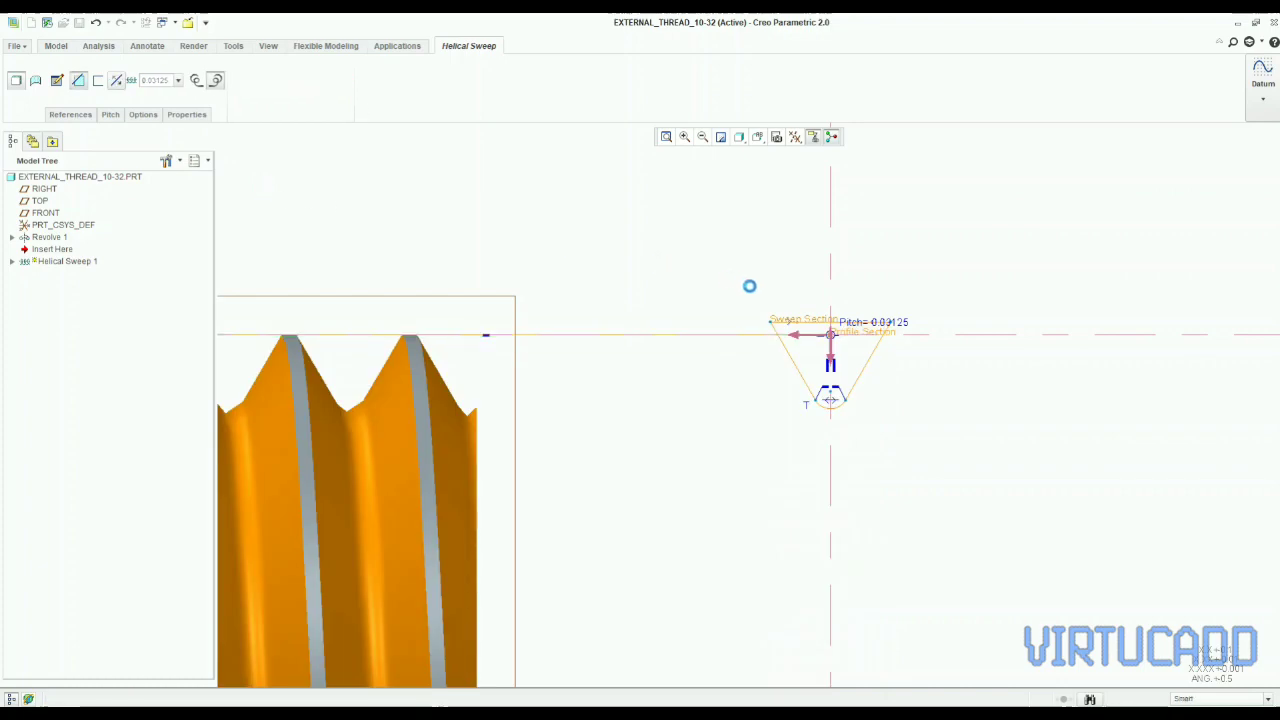
{"action": "scroll", "coordinate": [868, 295], "scroll_direction": "up", "scroll_amount": 6}
{"action": "left_click", "coordinate": [815, 240]}
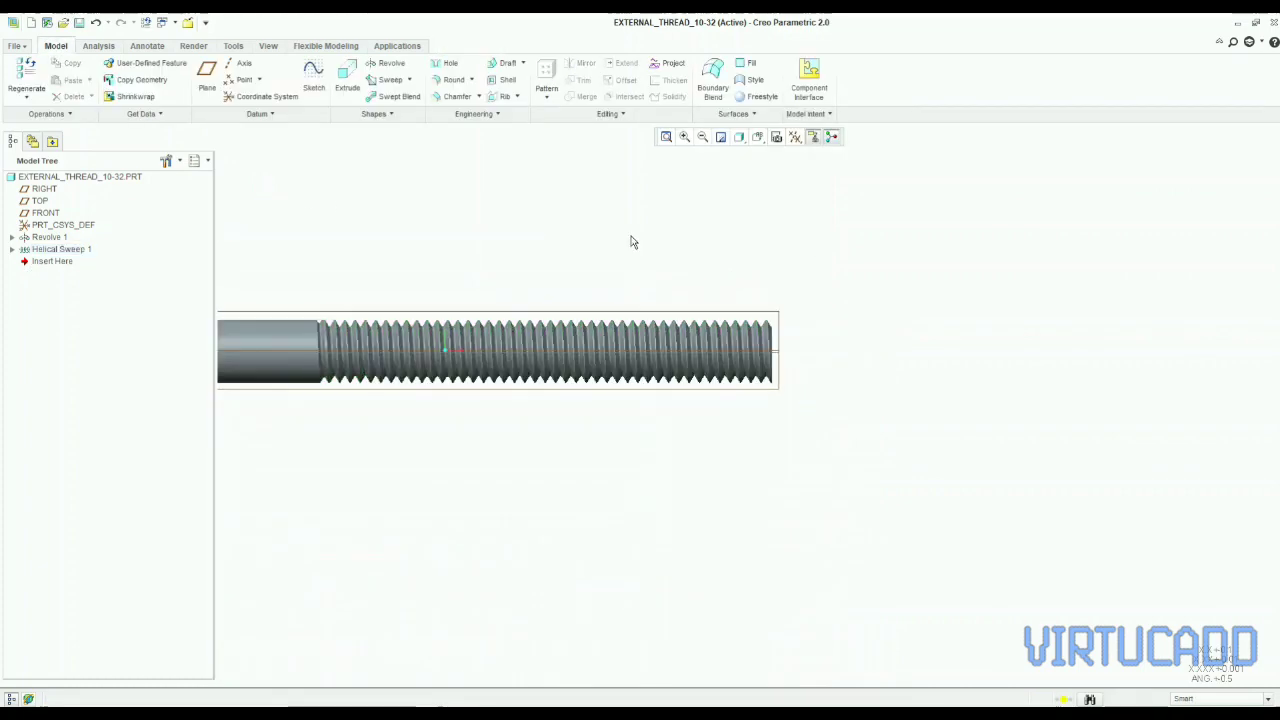
- Expand the features in the model tree and display the helical sweep's Profile Section dimensions to examine the thread length and run-out
{"action": "scroll", "coordinate": [632, 246], "scroll_direction": "down", "scroll_amount": 3}
{"action": "scroll", "coordinate": [854, 372], "scroll_direction": "up", "scroll_amount": 1}
{"action": "scroll", "coordinate": [855, 373], "scroll_direction": "down", "scroll_amount": 1}
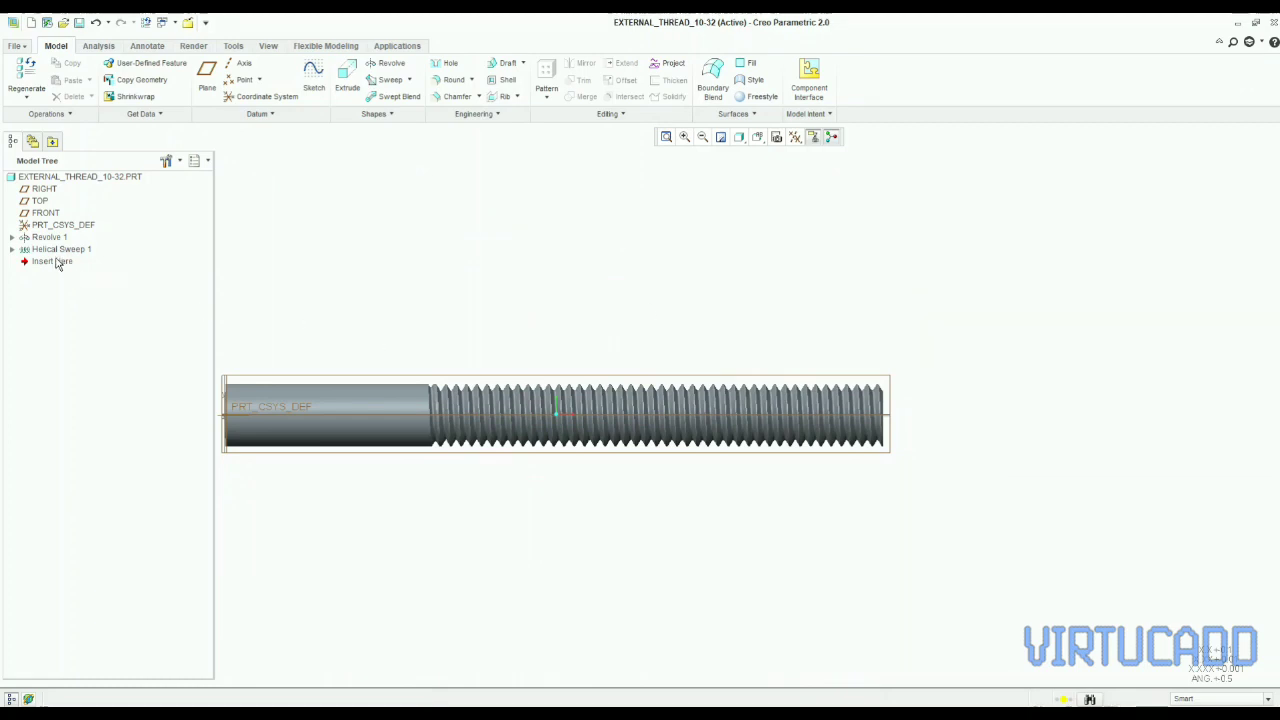
{"action": "scroll", "coordinate": [721, 423], "scroll_direction": "down", "scroll_amount": 2}
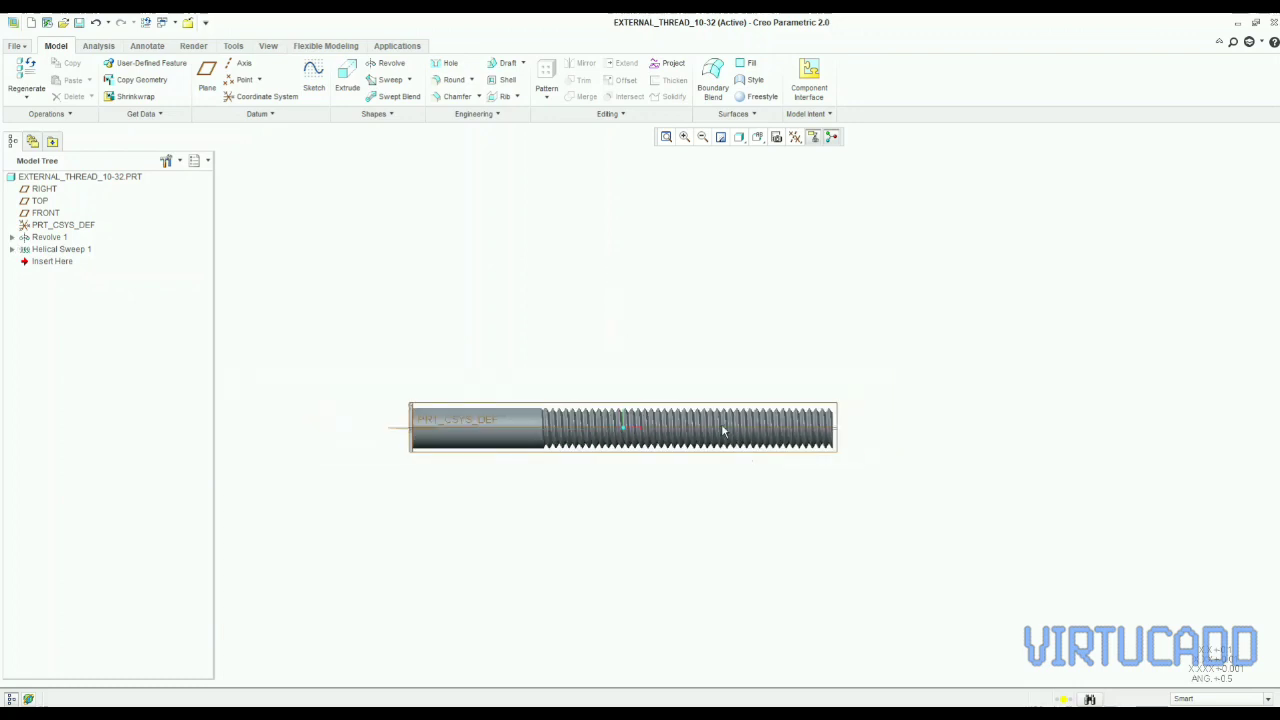
{"action": "scroll", "coordinate": [740, 390], "scroll_direction": "up", "scroll_amount": 2}
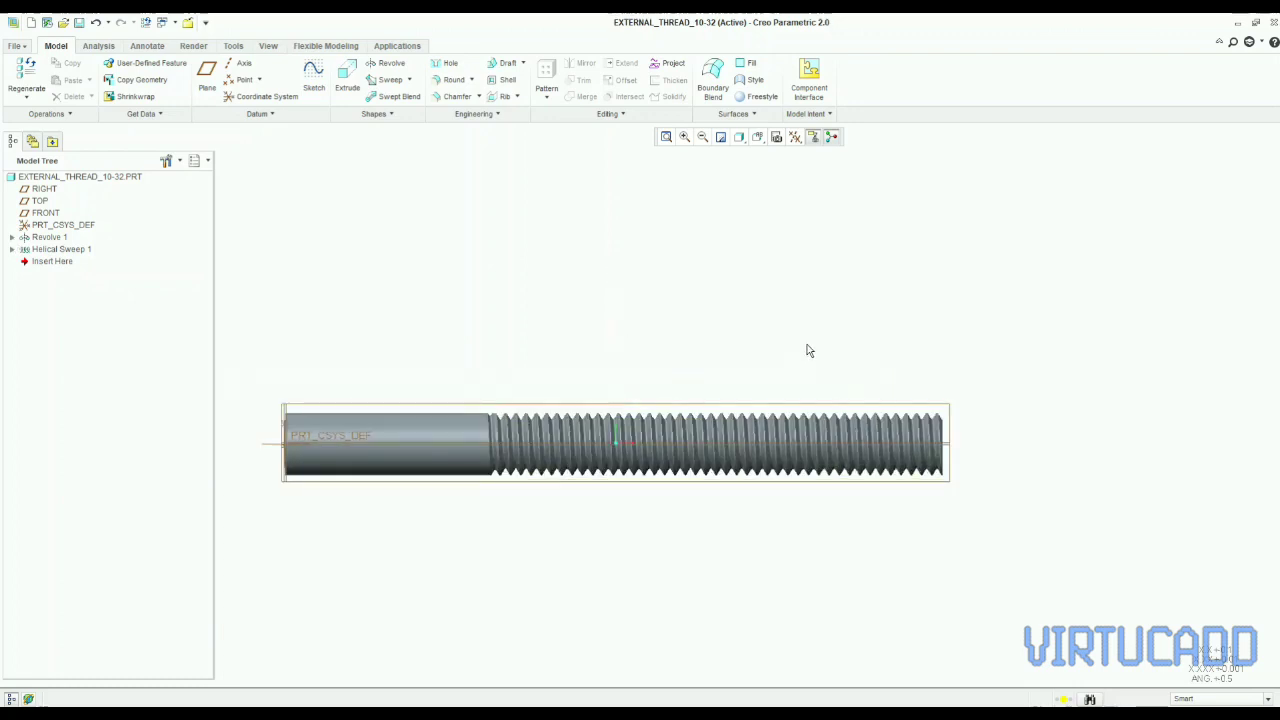
{"action": "left_click", "coordinate": [11, 238]}
{"action": "left_click", "coordinate": [12, 261]}
{"action": "left_click", "coordinate": [66, 274]}
{"action": "right_click", "coordinate": [65, 277]}
{"action": "left_click", "coordinate": [82, 289]}
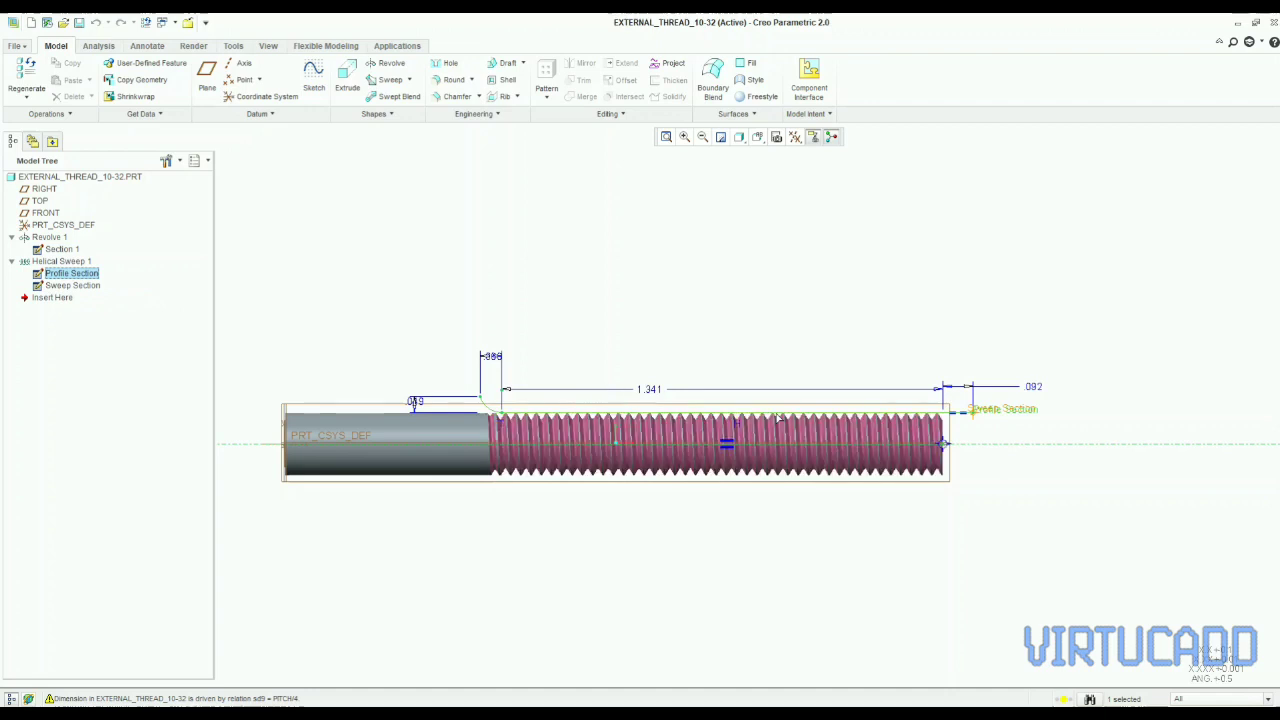
{"action": "scroll", "coordinate": [640, 405], "scroll_direction": "down", "scroll_amount": 3}
{"action": "scroll", "coordinate": [615, 410], "scroll_direction": "up", "scroll_amount": 2}
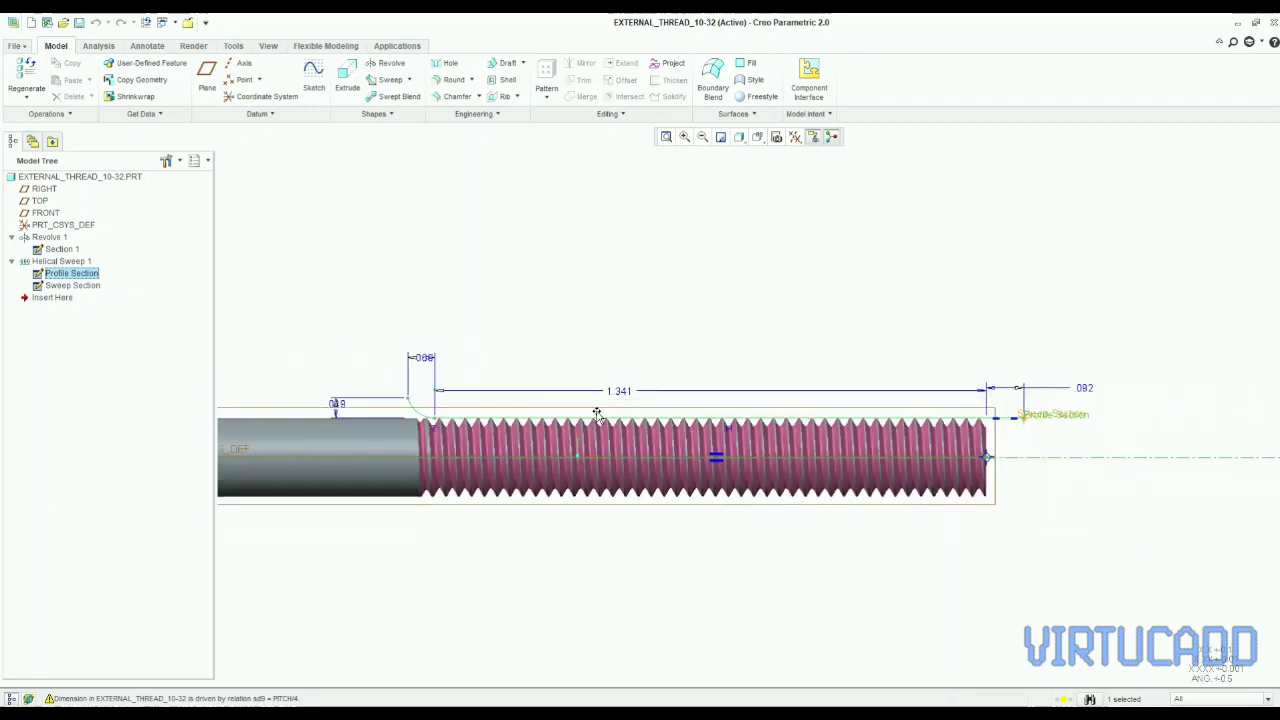
{"action": "scroll", "coordinate": [443, 398], "scroll_direction": "down", "scroll_amount": 2}
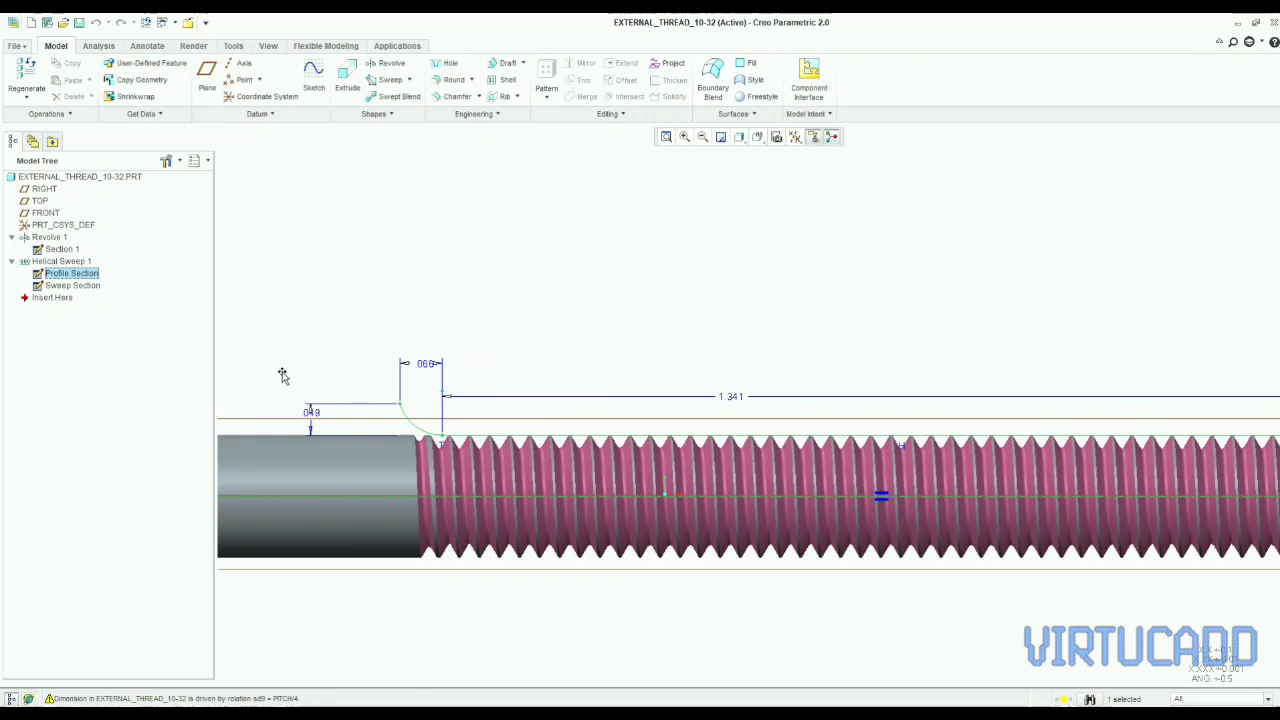
{"action": "scroll", "coordinate": [365, 500], "scroll_direction": "up", "scroll_amount": 2}
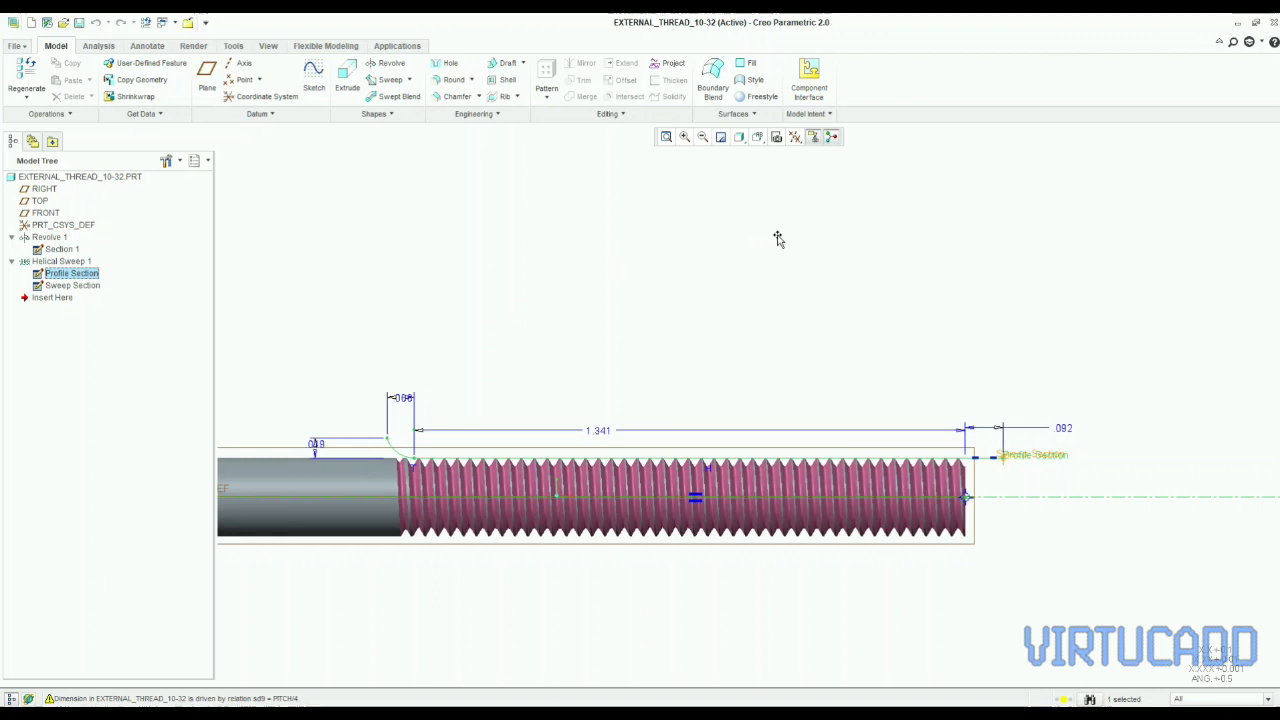
{"action": "left_click", "coordinate": [777, 240]}
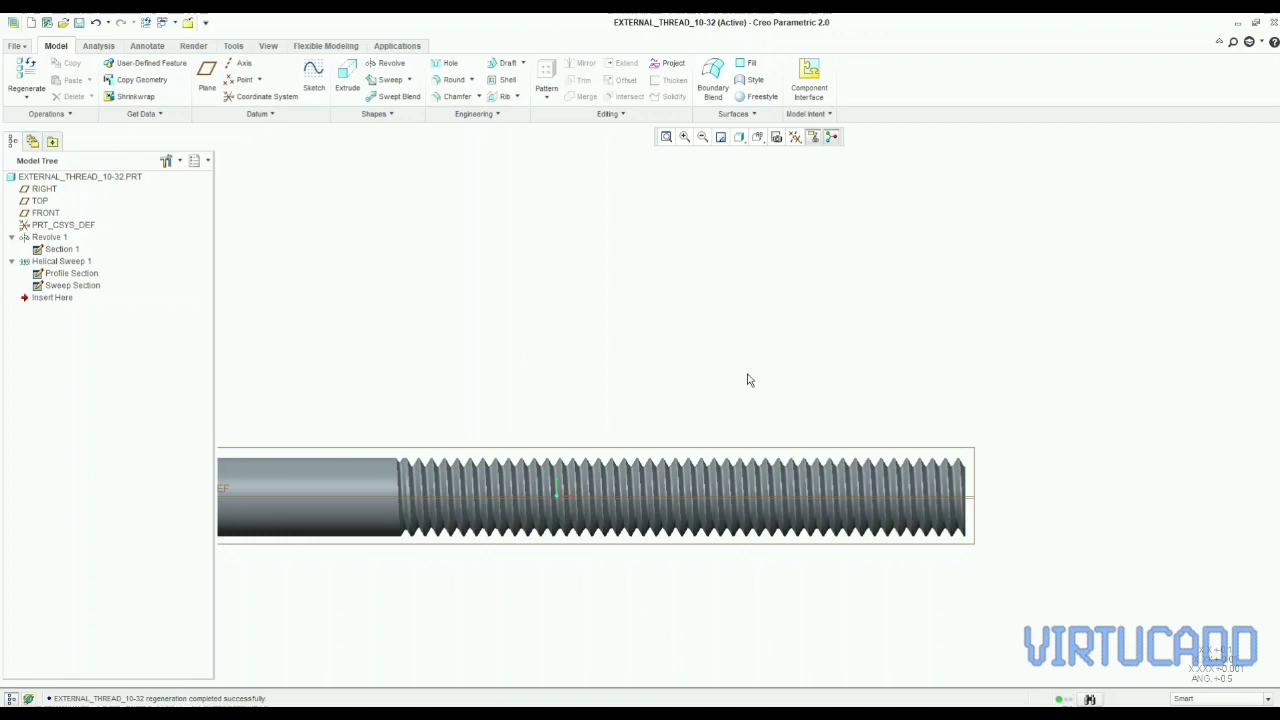
- Show the Profile Section's dimensions again and regenerate the part
{"action": "left_click", "coordinate": [71, 274]}
{"action": "right_click", "coordinate": [71, 274]}
{"action": "left_click", "coordinate": [88, 286]}
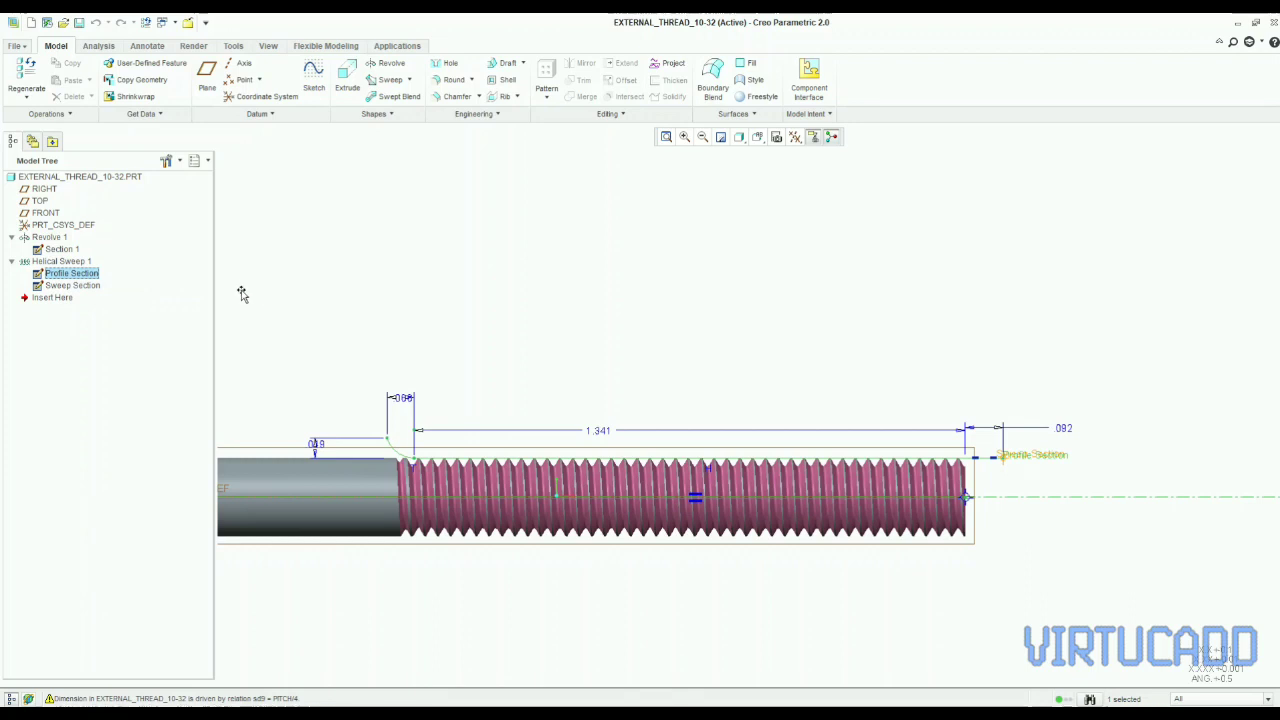
{"action": "key", "text": "ctrl+g"}
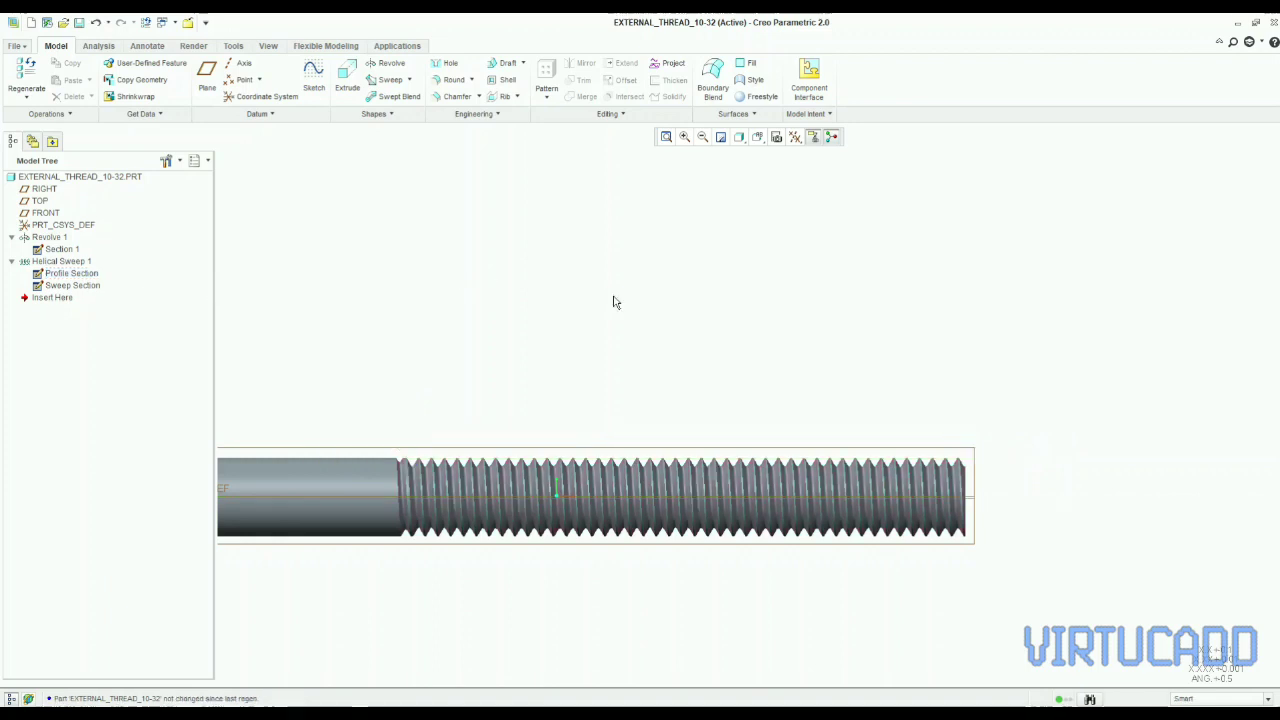
- Open the part relations and display the symbolic dimensions of the helical sweep's profile
{"action": "key", "text": "r"}
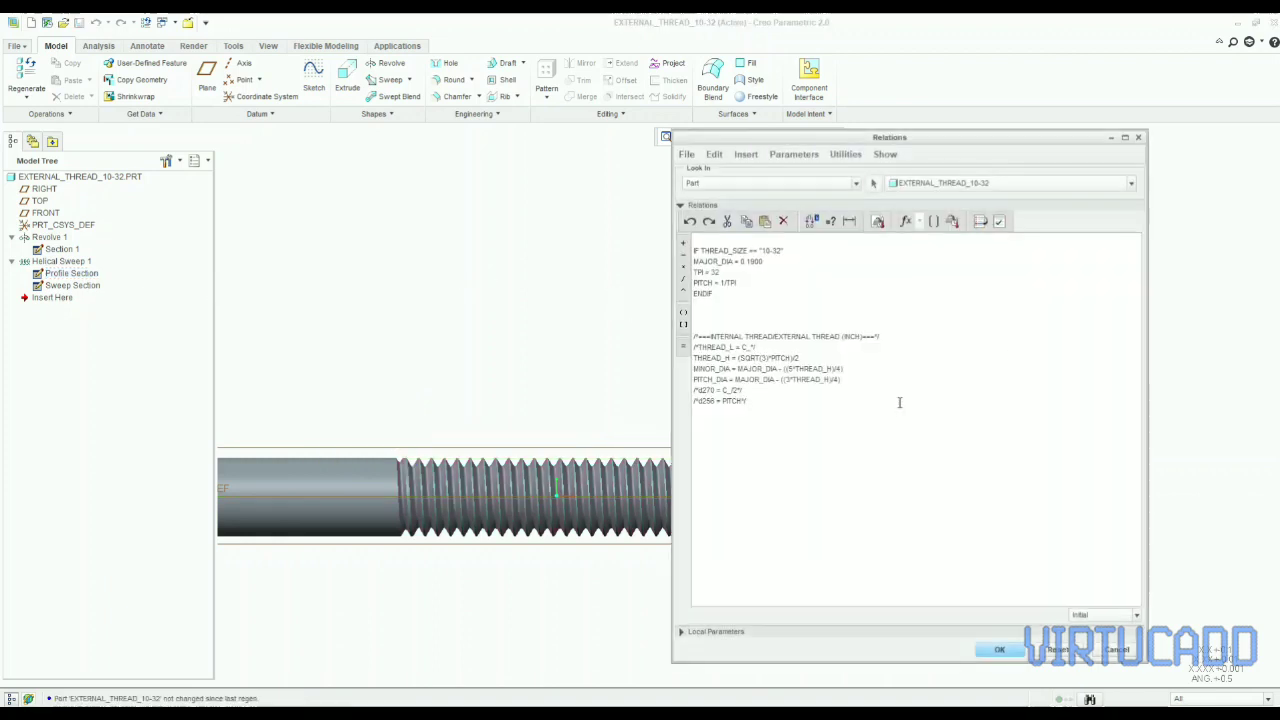
{"action": "key", "text": "Return"}
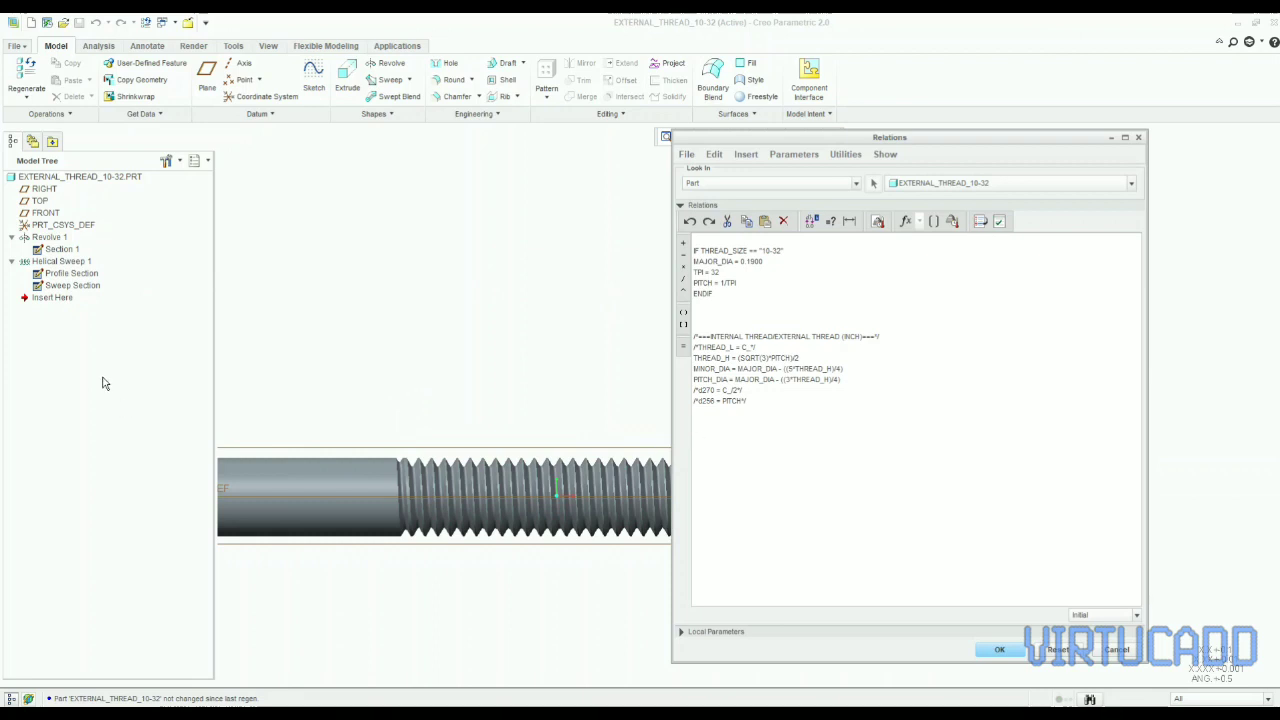
{"action": "left_click", "coordinate": [71, 275]}
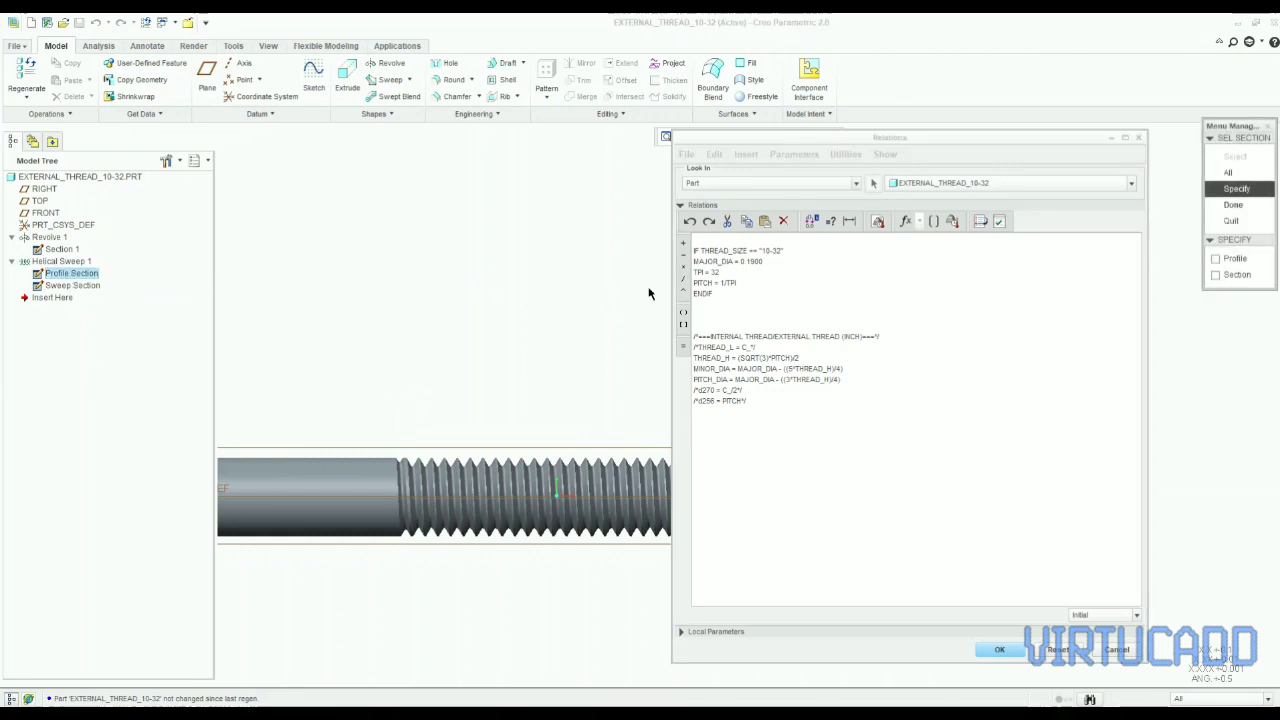
{"action": "left_click", "coordinate": [1222, 258]}
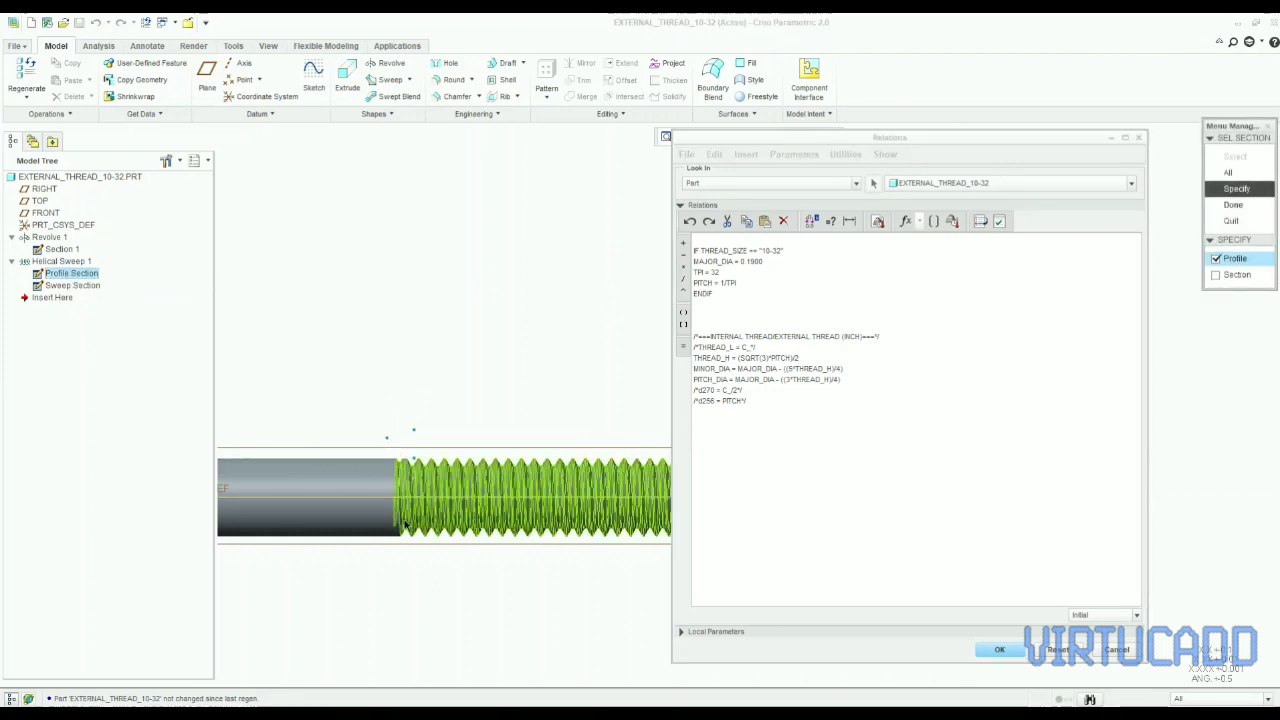
{"action": "left_click", "coordinate": [1236, 205]}
{"action": "scroll", "coordinate": [342, 530], "scroll_direction": "down", "scroll_amount": 3}
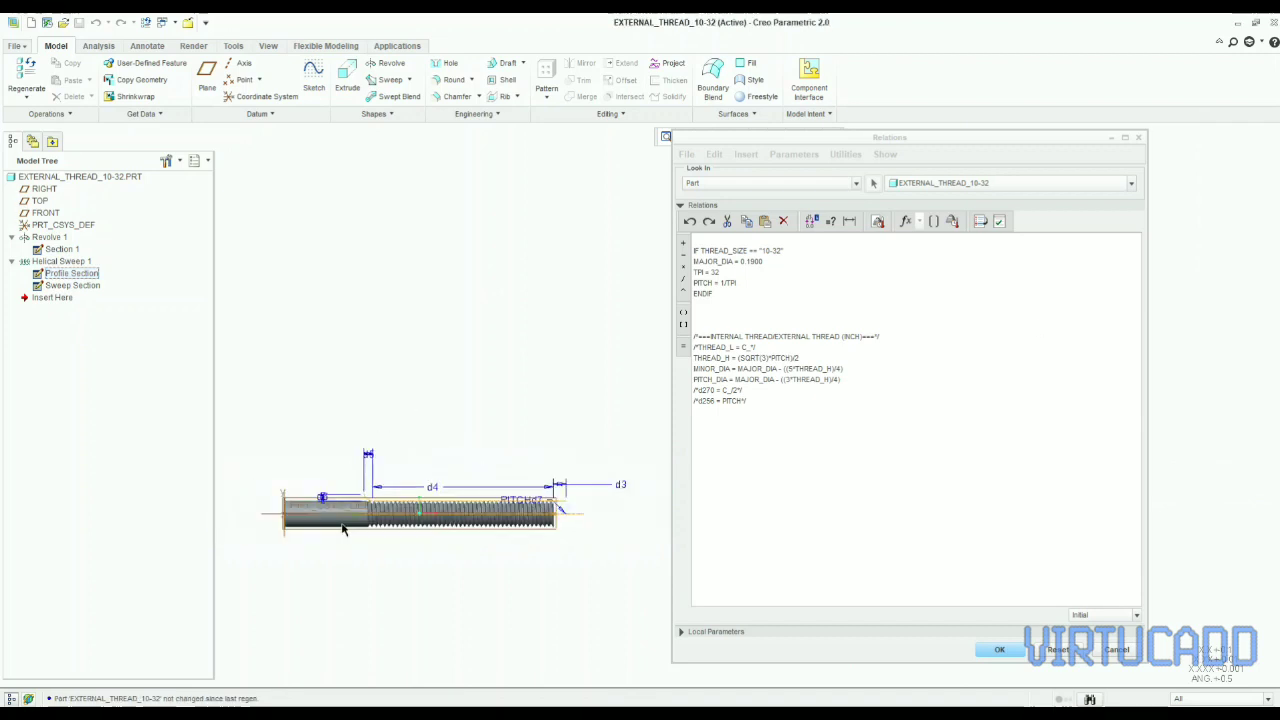
{"action": "scroll", "coordinate": [596, 527], "scroll_direction": "up", "scroll_amount": 3}
- Add the relation d3 = 2*PITCH for the profile's lead-in length beyond the shaft end
{"action": "left_click", "coordinate": [749, 400]}
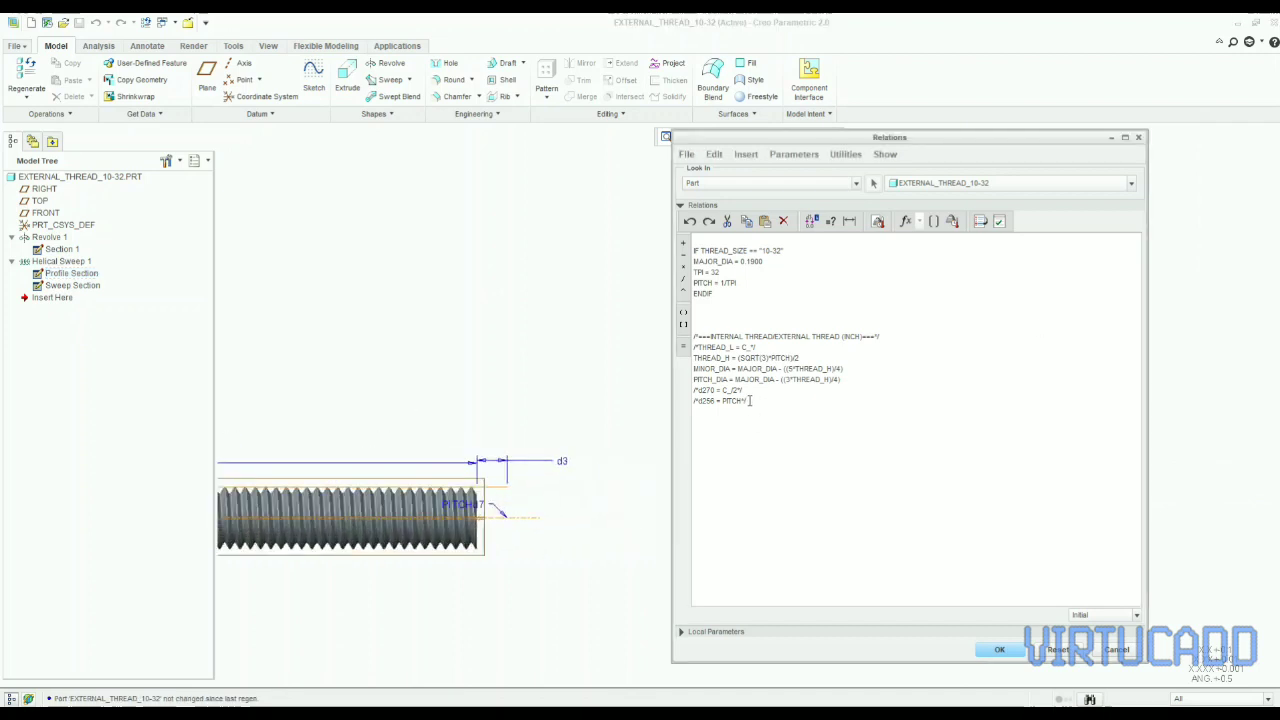
{"action": "left_click", "coordinate": [562, 463]}
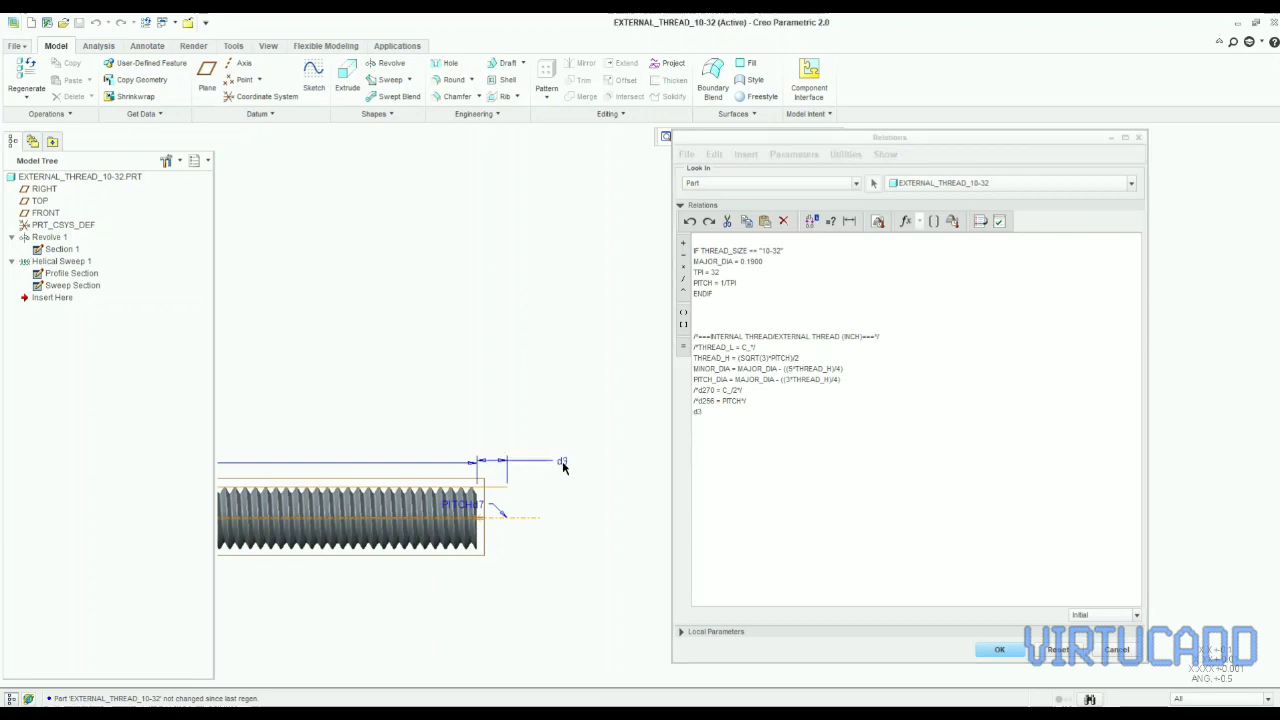
{"action": "left_click", "coordinate": [709, 414]}
{"action": "type", "text": "= 2*PITCH"}
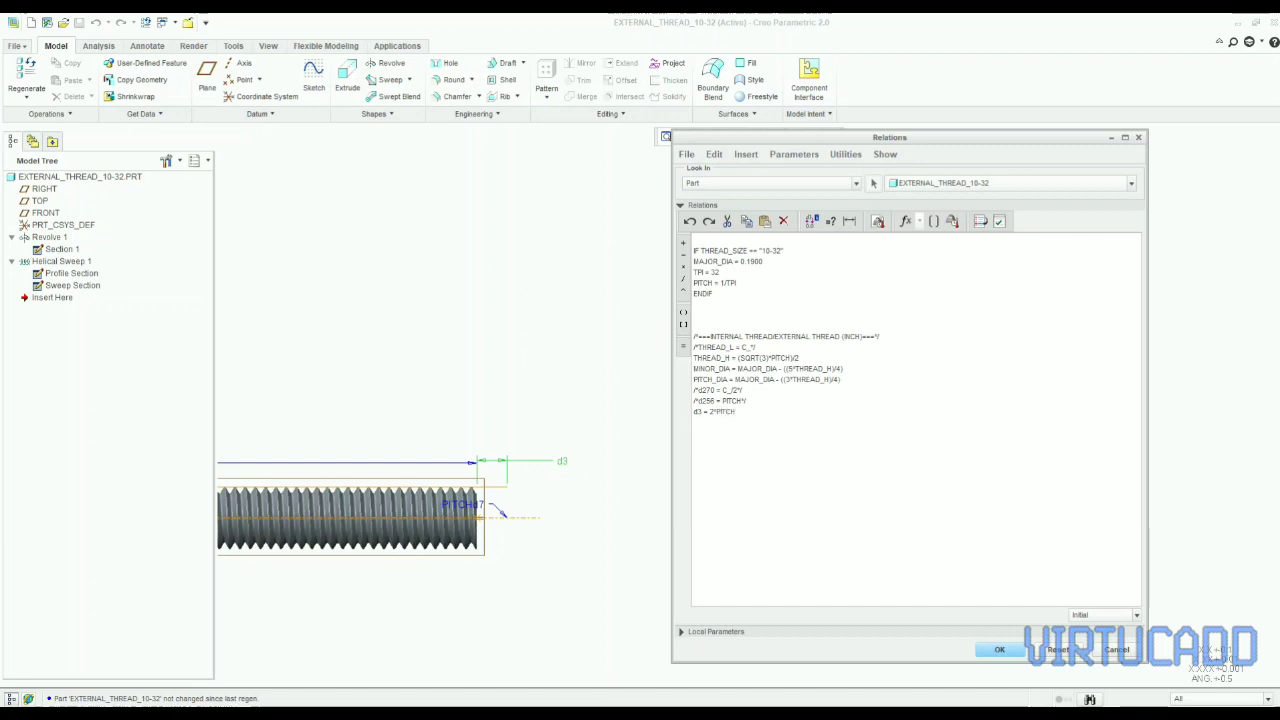
- Add the relation d4 = THREAD_L for the profile's straight thread length
{"action": "scroll", "coordinate": [583, 484], "scroll_direction": "up", "scroll_amount": 3}
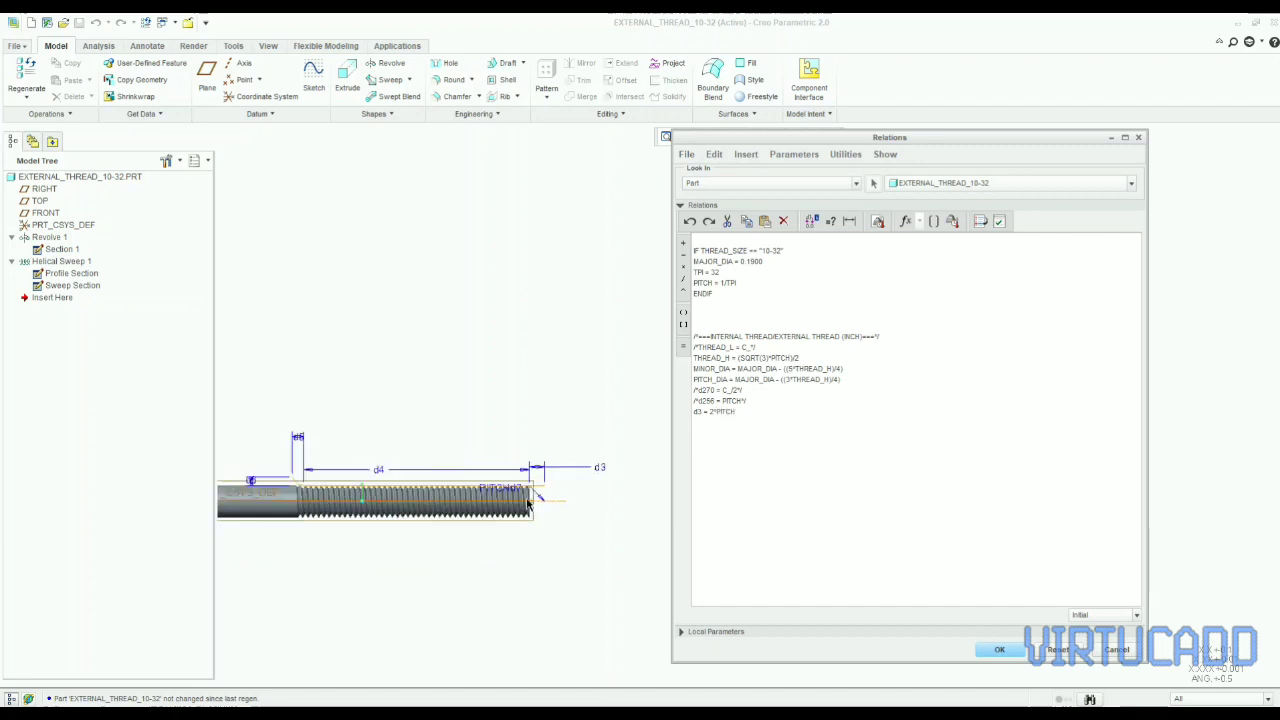
{"action": "left_click", "coordinate": [382, 471]}
{"action": "type", "text": "= THREAD_L"}
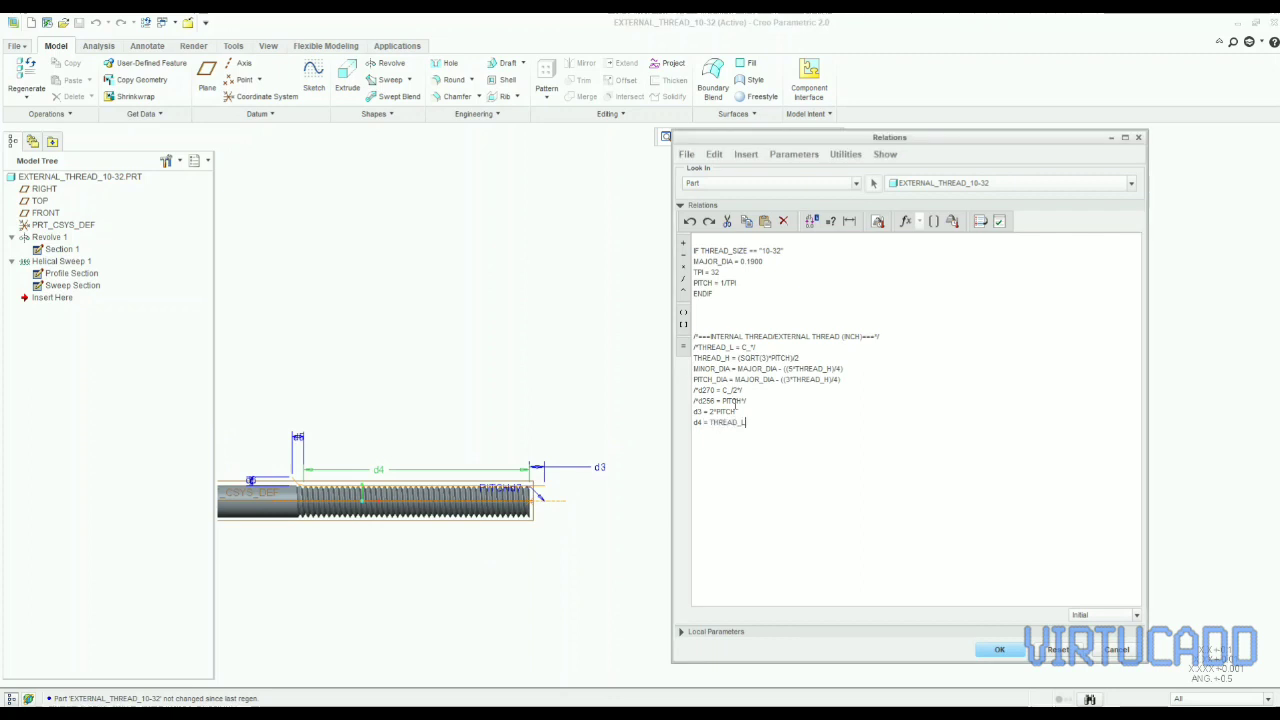
- Delete the commented THREAD_L line from the relations and insert a /*PATH comment above the d3 relation
{"action": "left_click", "coordinate": [681, 631]}
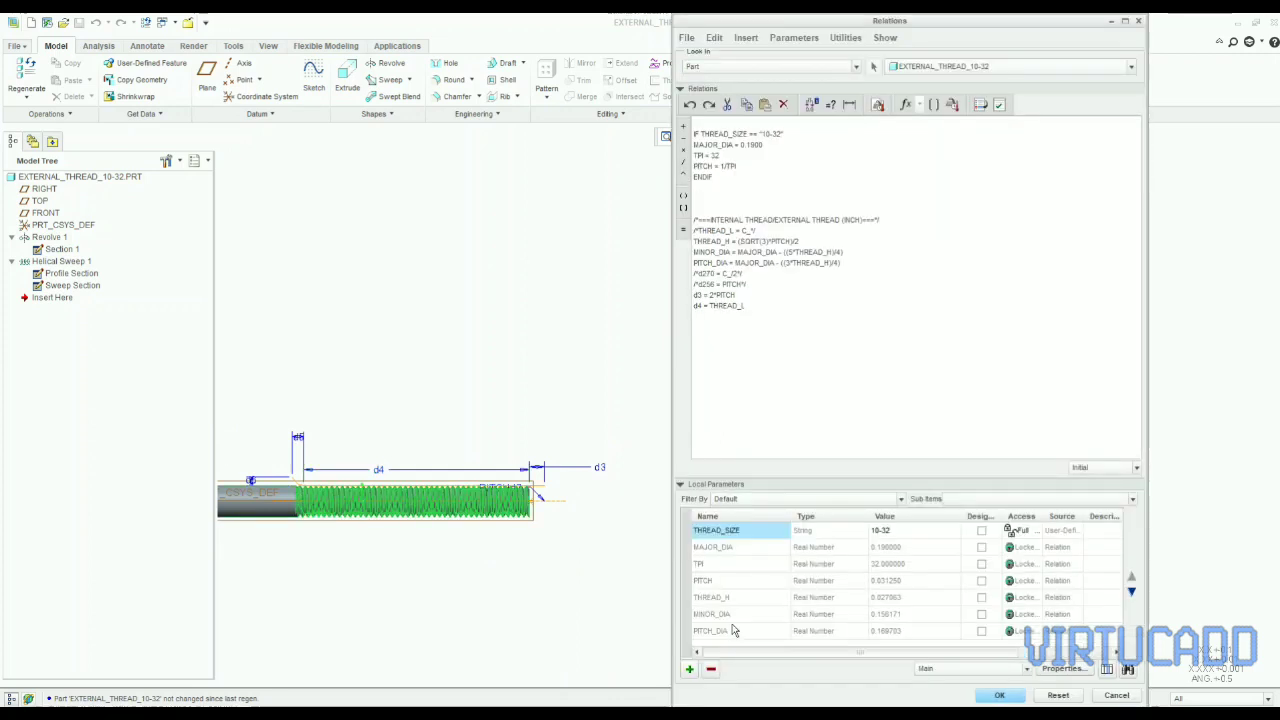
{"action": "left_click_drag", "start_coordinate": [759, 231], "coordinate": [682, 231]}
{"action": "key", "text": "Delete"}
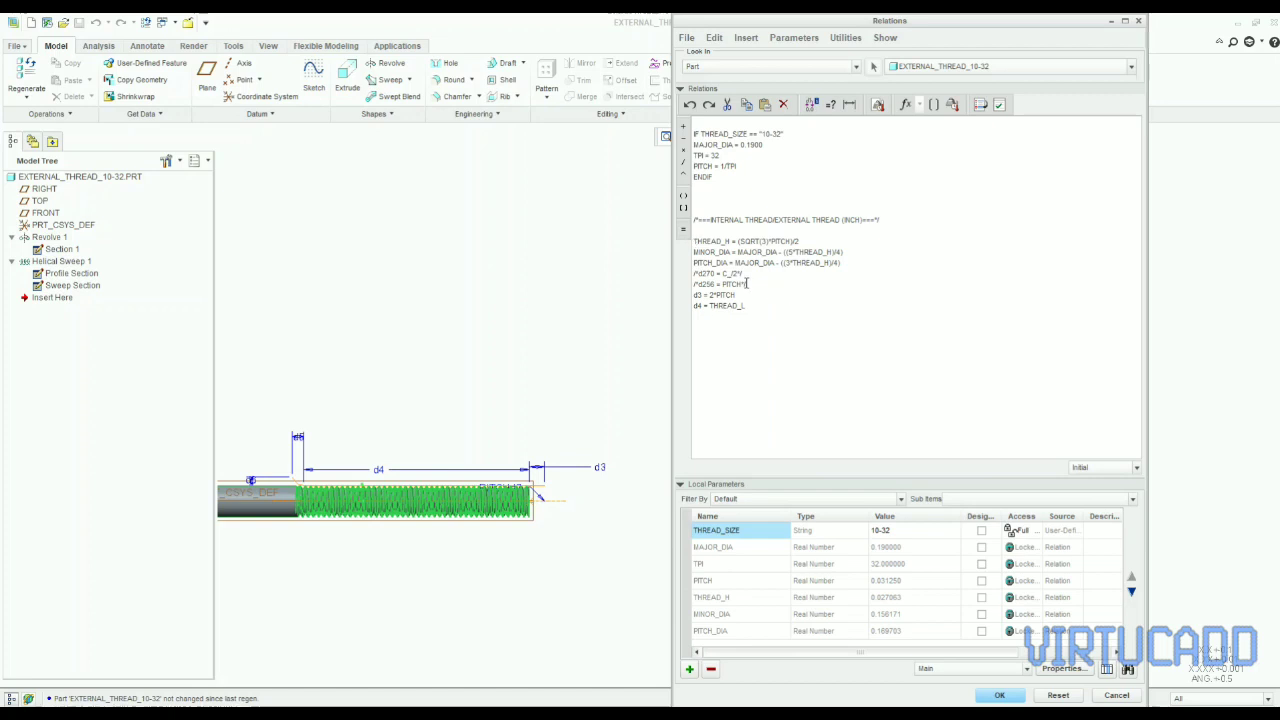
{"action": "left_click_drag", "start_coordinate": [749, 273], "coordinate": [686, 273]}
{"action": "left_click", "coordinate": [763, 284]}
{"action": "key", "text": "Return"}
{"action": "key", "text": "Return"}
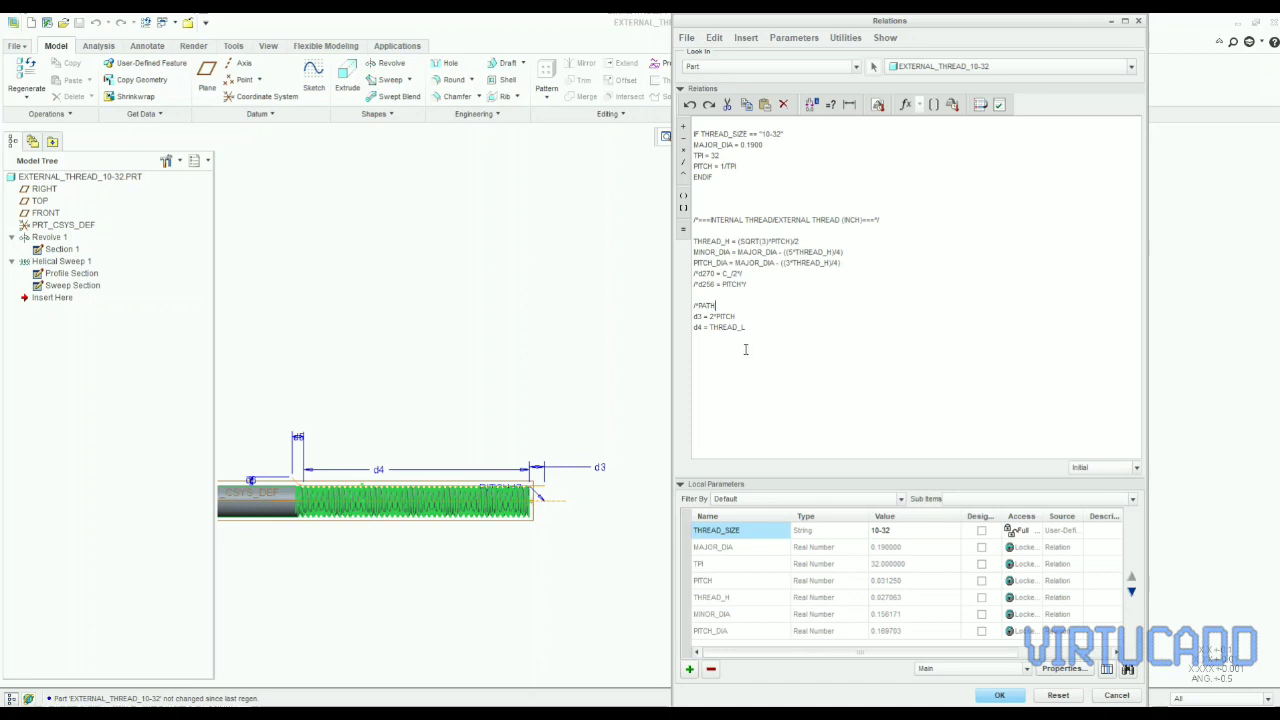
- Add a real-number local parameter THREAD_L with the value 1
{"action": "left_click", "coordinate": [689, 669]}
{"action": "type", "text": "THREAD_L"}
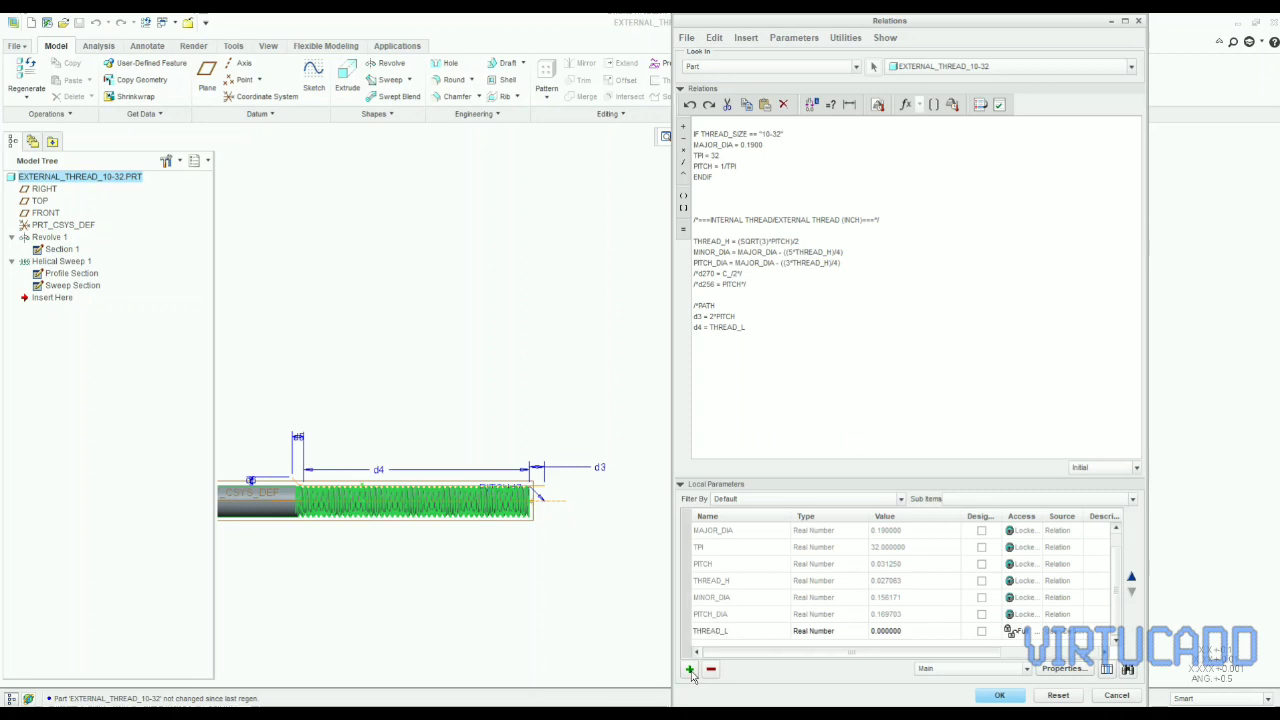
{"action": "left_click", "coordinate": [918, 635]}
{"action": "type", "text": "1"}
- Pick the run-out arc's horizontal dimension d5 for a new relation after the d4 line
{"action": "left_click", "coordinate": [753, 326]}
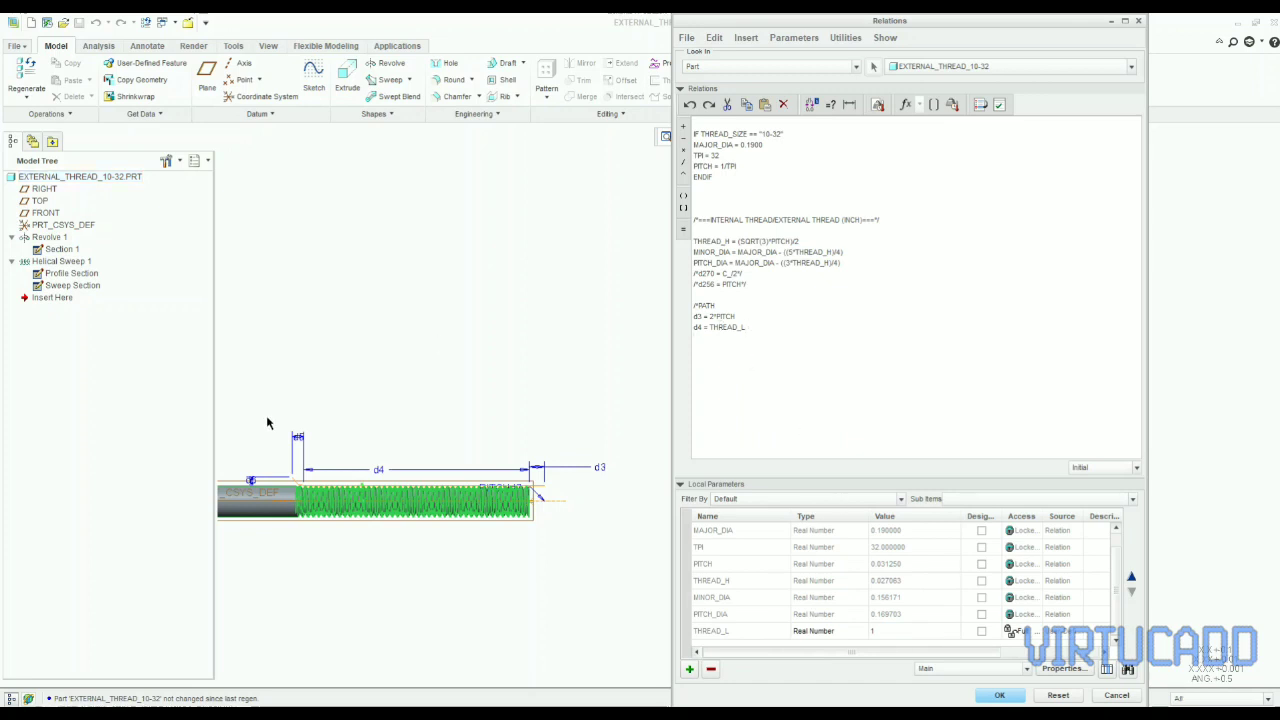
{"action": "scroll", "coordinate": [270, 452], "scroll_direction": "down", "scroll_amount": 4}
{"action": "left_click", "coordinate": [355, 499]}
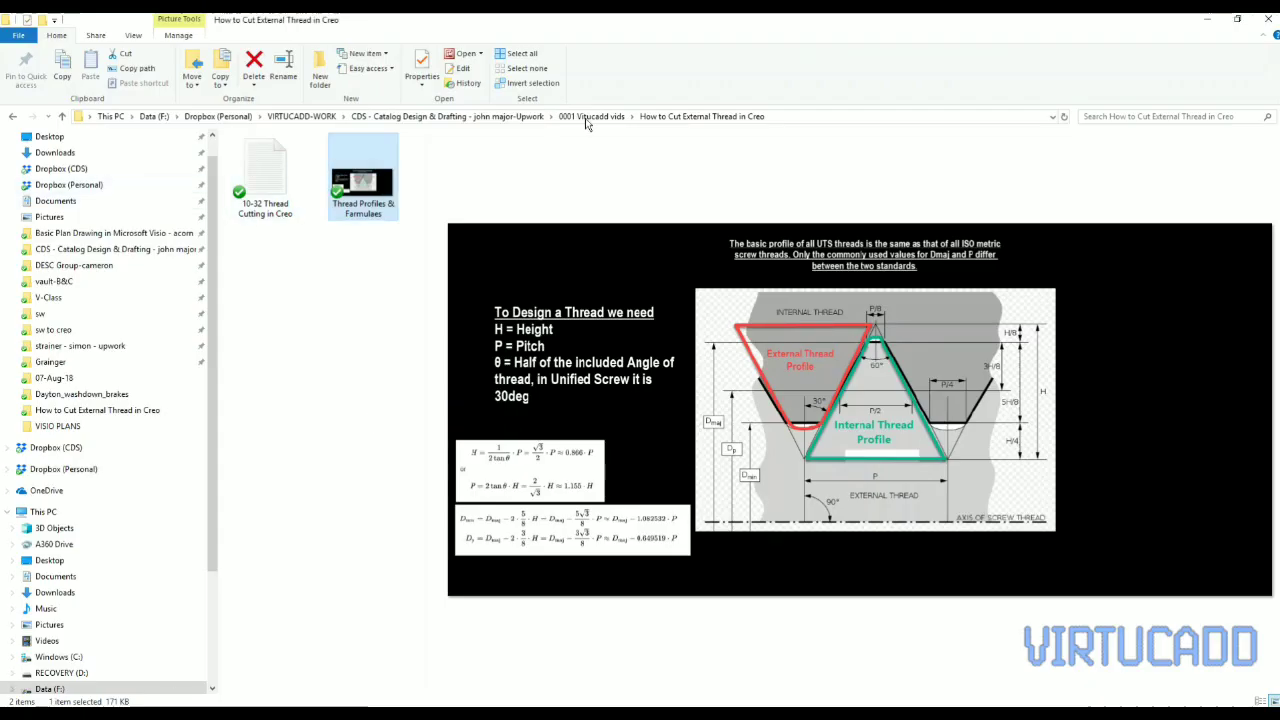
- Browse the work folders for the thread formulas, and bring up the 10-32 Thread Cutting in Creo notes in Notepad
{"action": "left_click", "coordinate": [588, 117]}
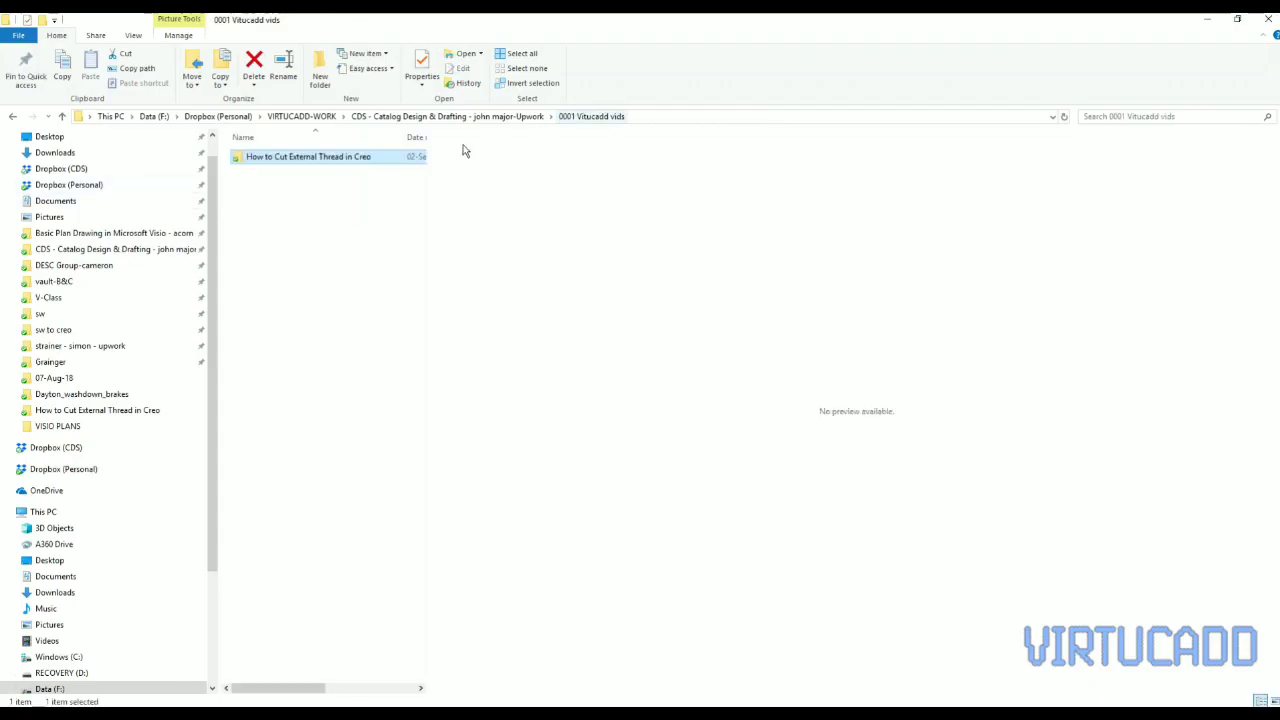
{"action": "left_click", "coordinate": [291, 117]}
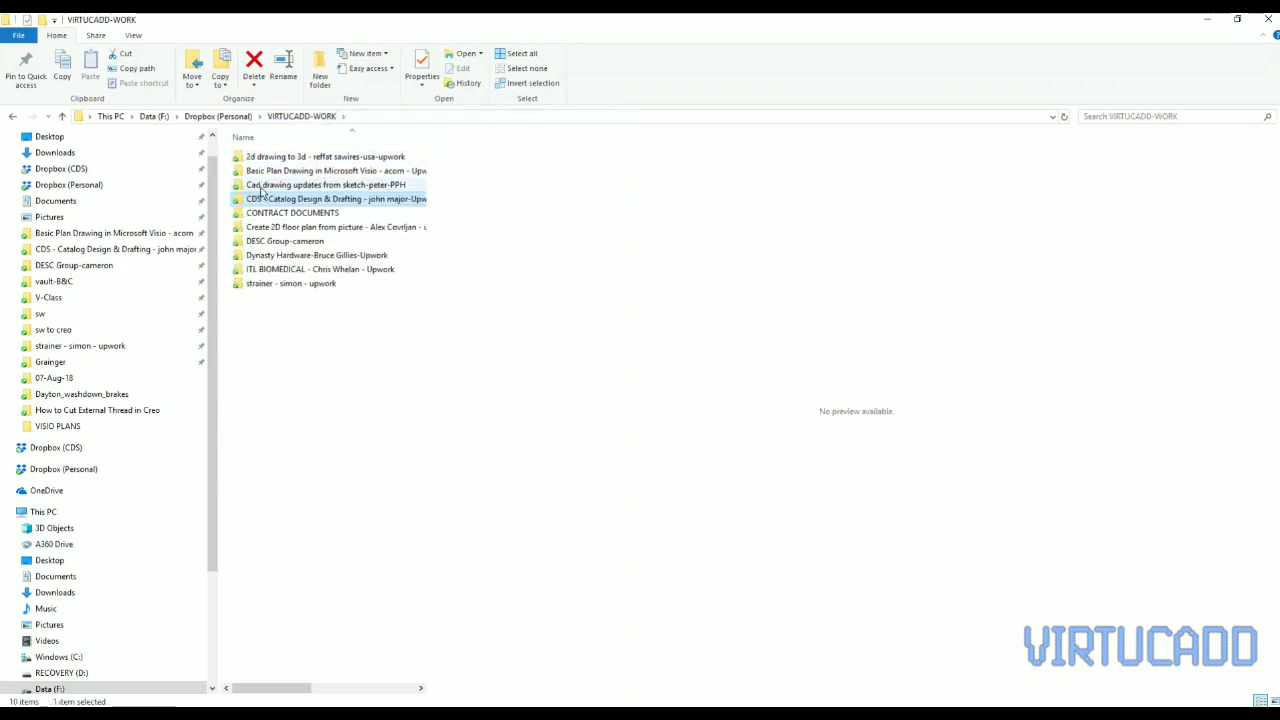
{"action": "double_click", "coordinate": [260, 200]}
{"action": "scroll", "coordinate": [331, 500], "scroll_direction": "down", "scroll_amount": 5}
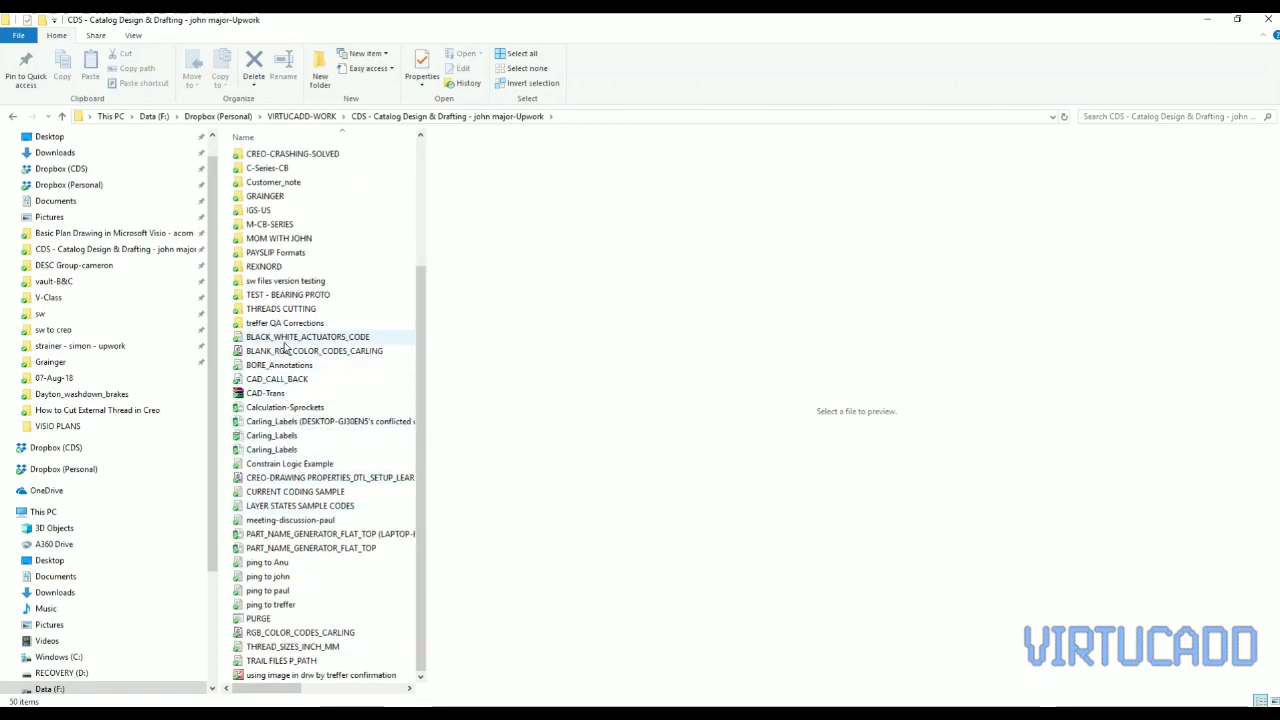
{"action": "left_click", "coordinate": [1207, 20]}
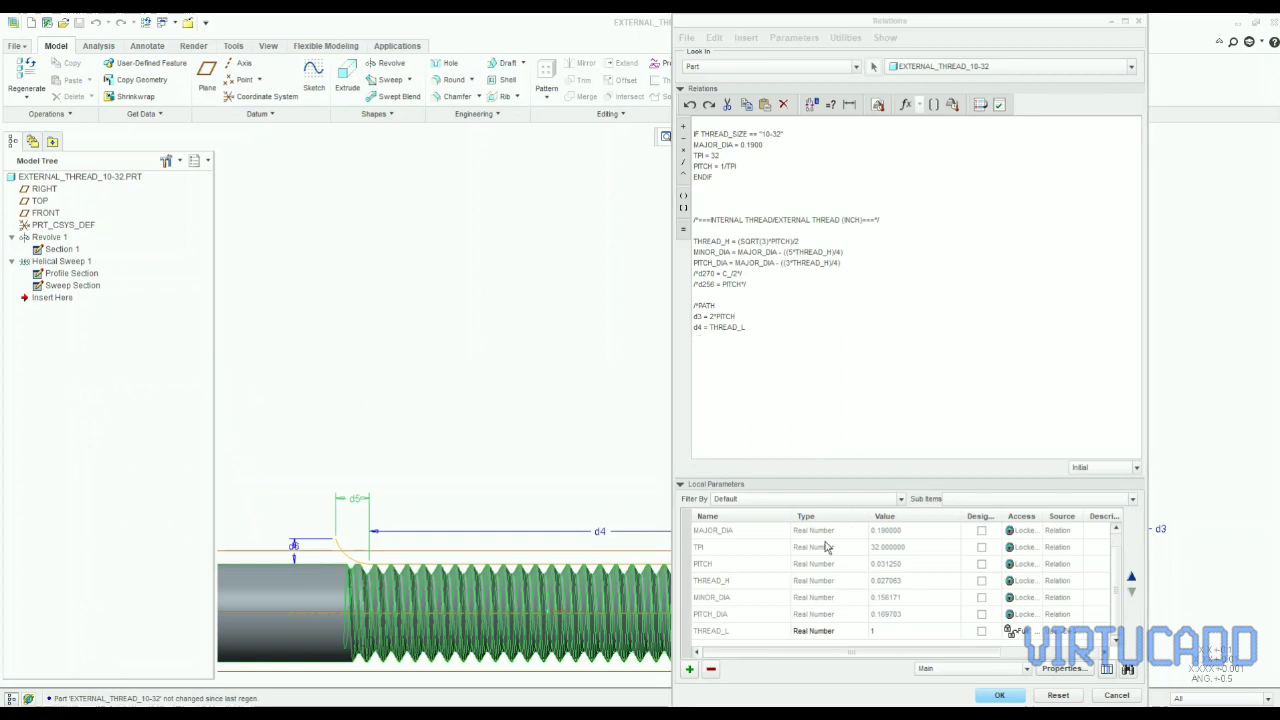
{"action": "mouse_move", "coordinate": [835, 714]}
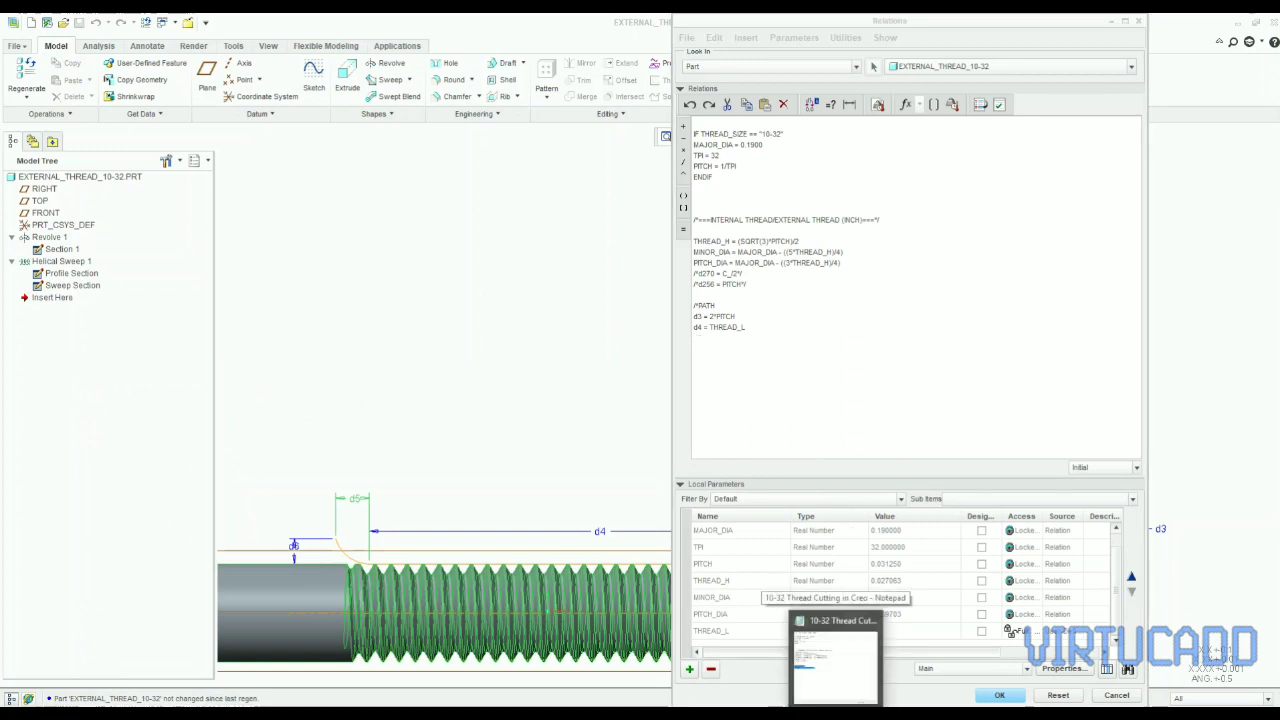
{"action": "left_click", "coordinate": [835, 660]}
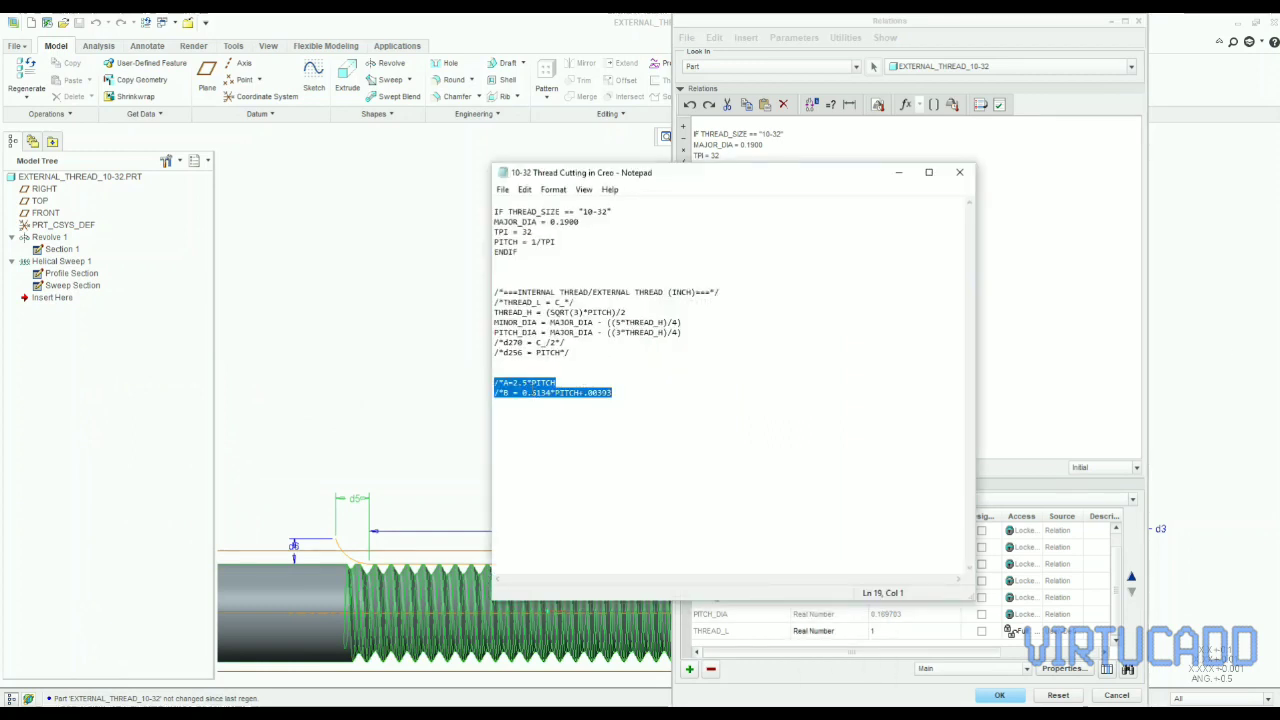
- Copy the A and B formulas from the Notepad notes into the relations as d5=2.5*PITCH and d6 = 0.6134*PITCH+.00393
{"action": "right_click", "coordinate": [532, 390]}
{"action": "left_click", "coordinate": [563, 431]}
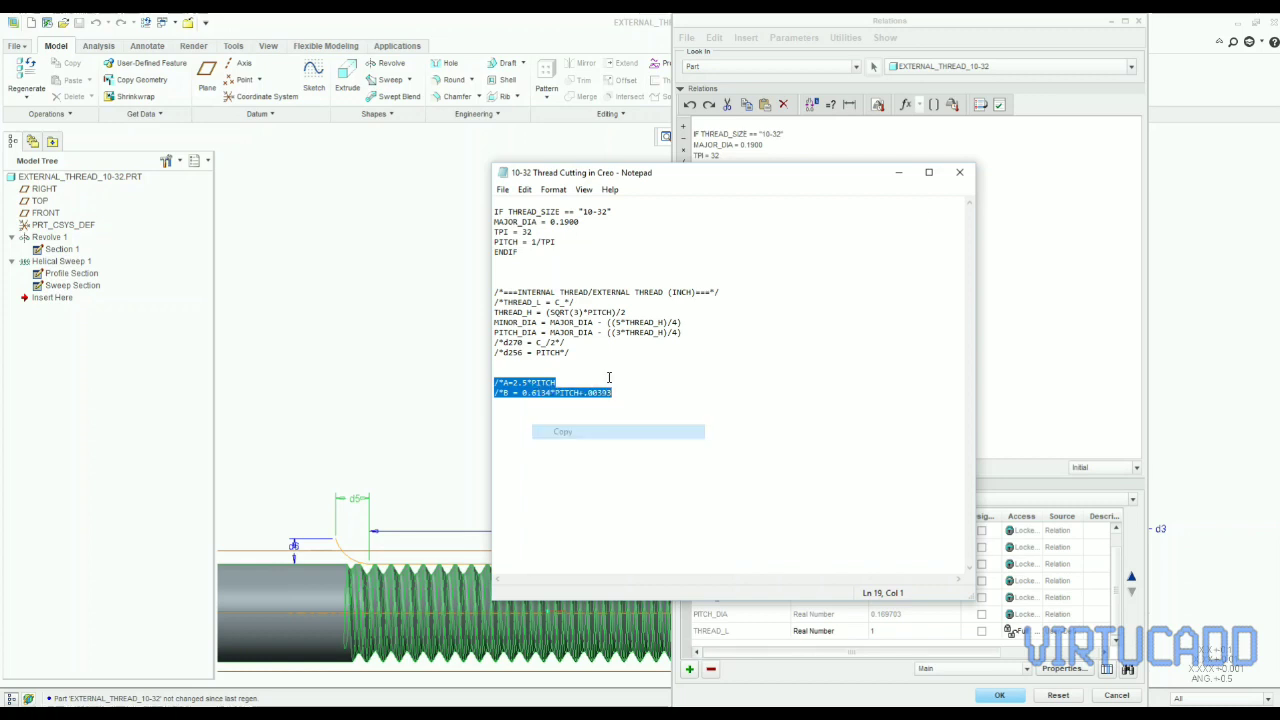
{"action": "left_click", "coordinate": [898, 172]}
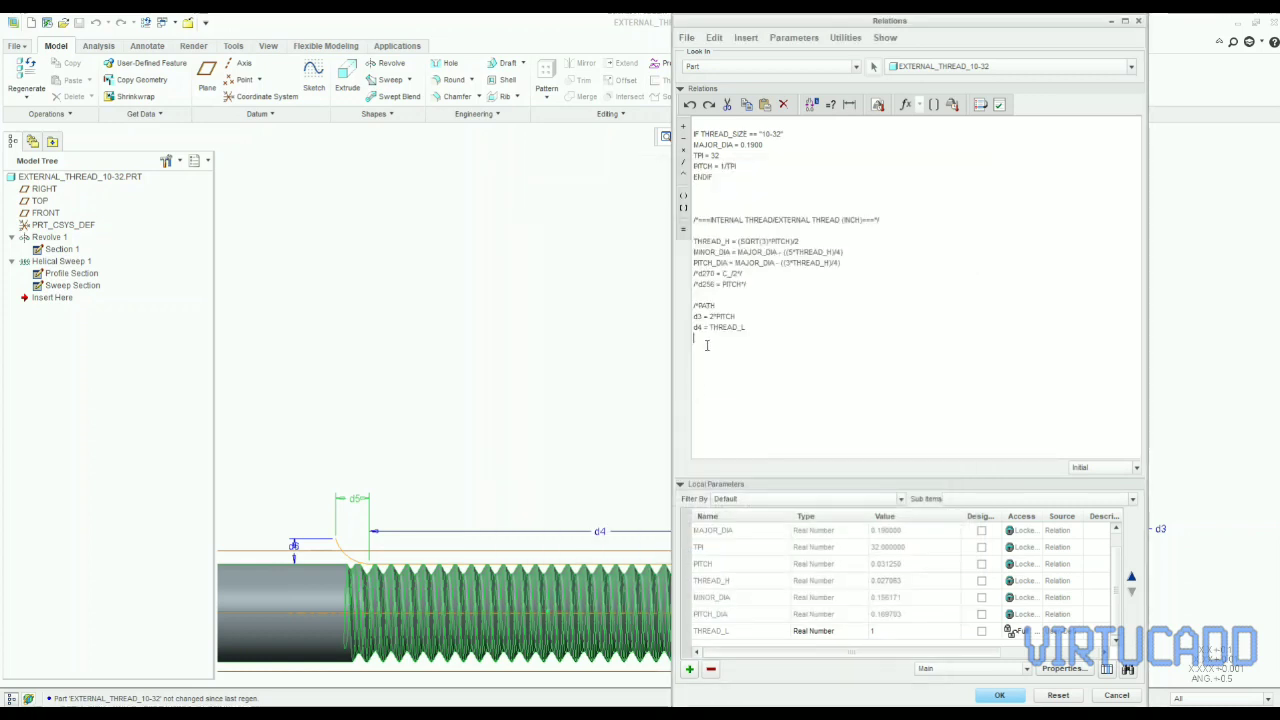
{"action": "key", "text": "ctrl+v"}
{"action": "left_click_drag", "start_coordinate": [704, 338], "coordinate": [693, 338]}
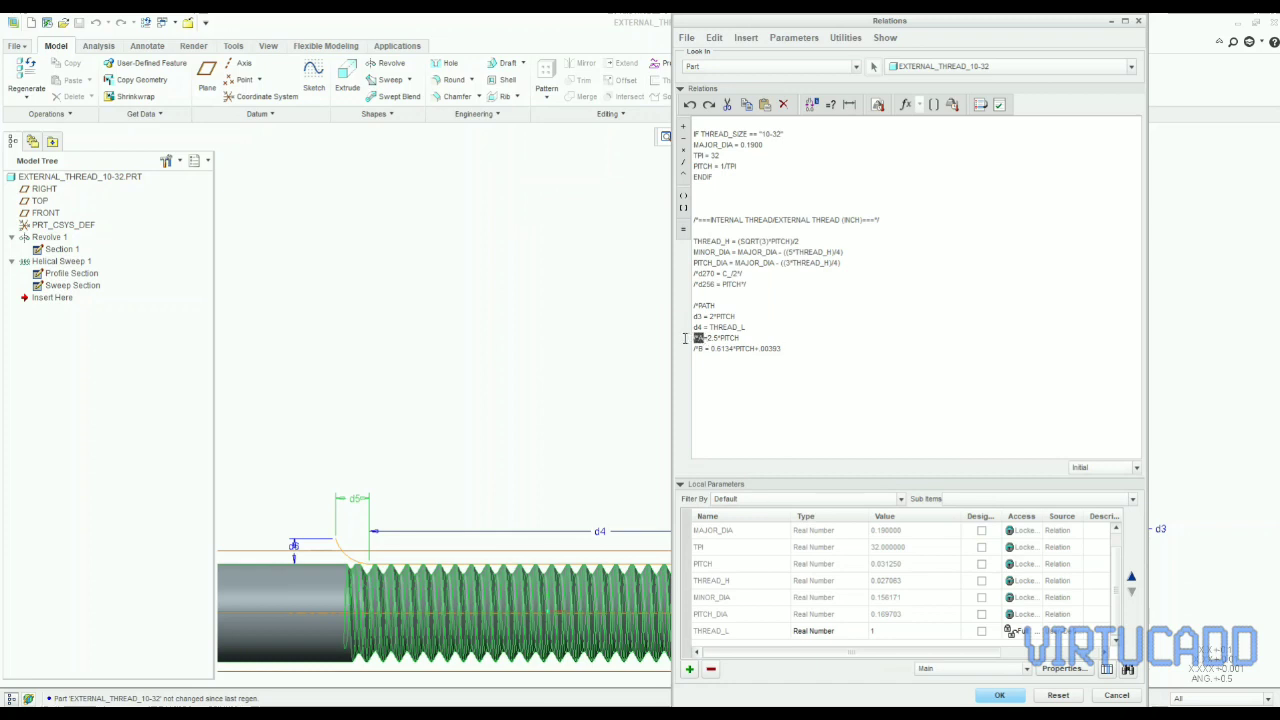
{"action": "left_click", "coordinate": [357, 503]}
{"action": "left_click", "coordinate": [295, 547]}
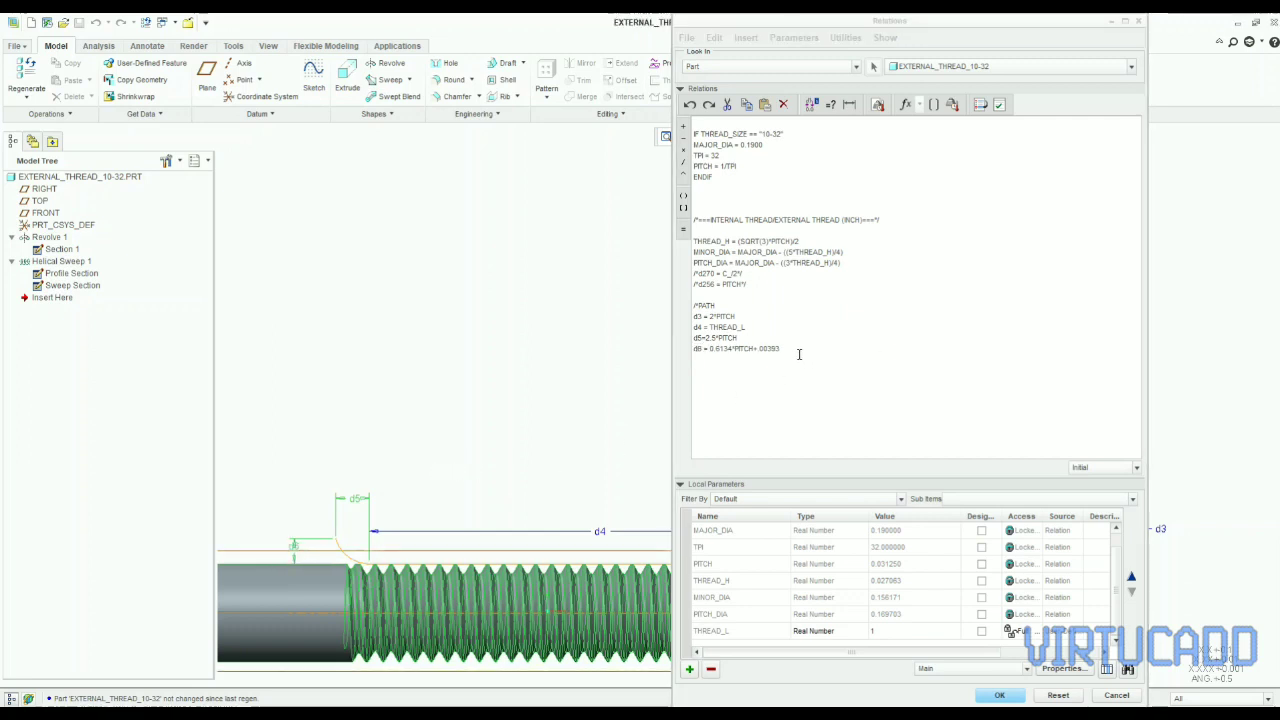
- Add the comments /*OUR PATH IS DEFINED and, after a blank line, /*PROFILE below the d6 relation
{"action": "left_click", "coordinate": [796, 351]}
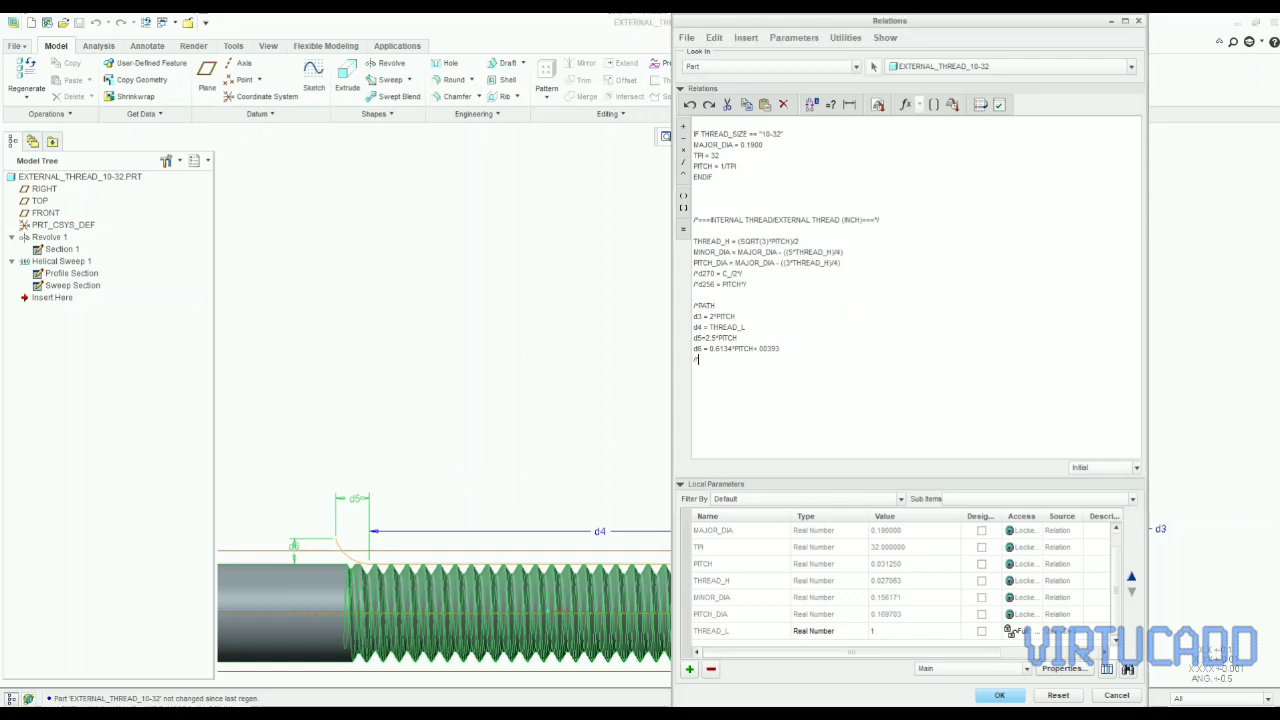
{"action": "type", "text": "/*OUR PATH IS DEFINED"}
{"action": "key", "text": "Return"}
{"action": "key", "text": "Return"}
{"action": "type", "text": "/*PROFILE"}
- Display the dimension symbols of the helical sweep's thread cross-section for use in the relations
{"action": "scroll", "coordinate": [343, 480], "scroll_direction": "down", "scroll_amount": 2}
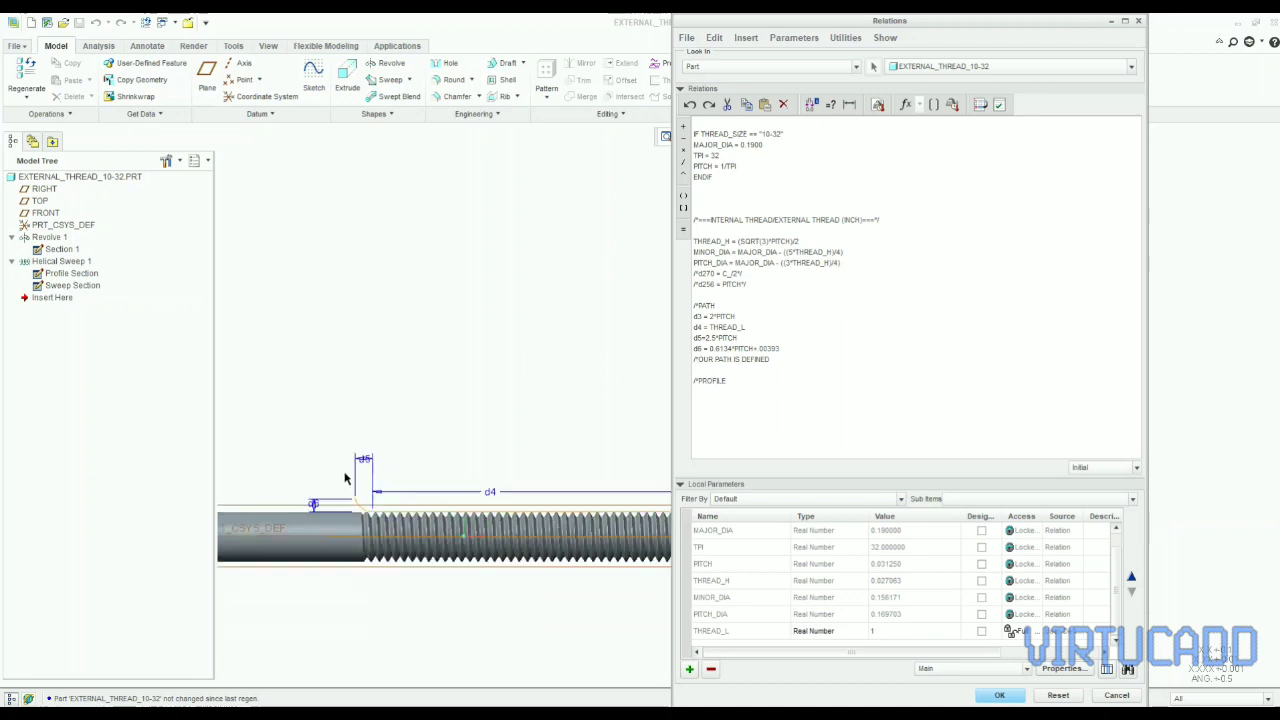
{"action": "left_click", "coordinate": [68, 286]}
{"action": "left_click", "coordinate": [1234, 276]}
{"action": "left_click", "coordinate": [1233, 205]}
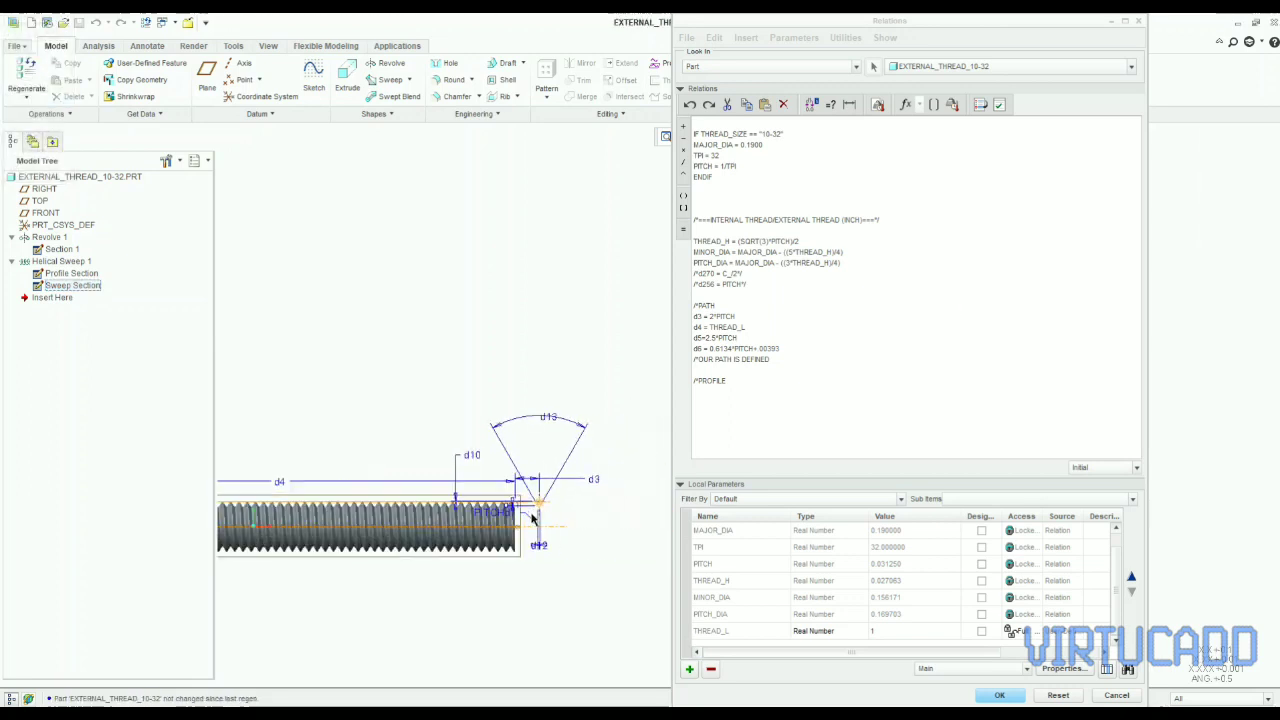
{"action": "scroll", "coordinate": [531, 519], "scroll_direction": "up", "scroll_amount": 5}
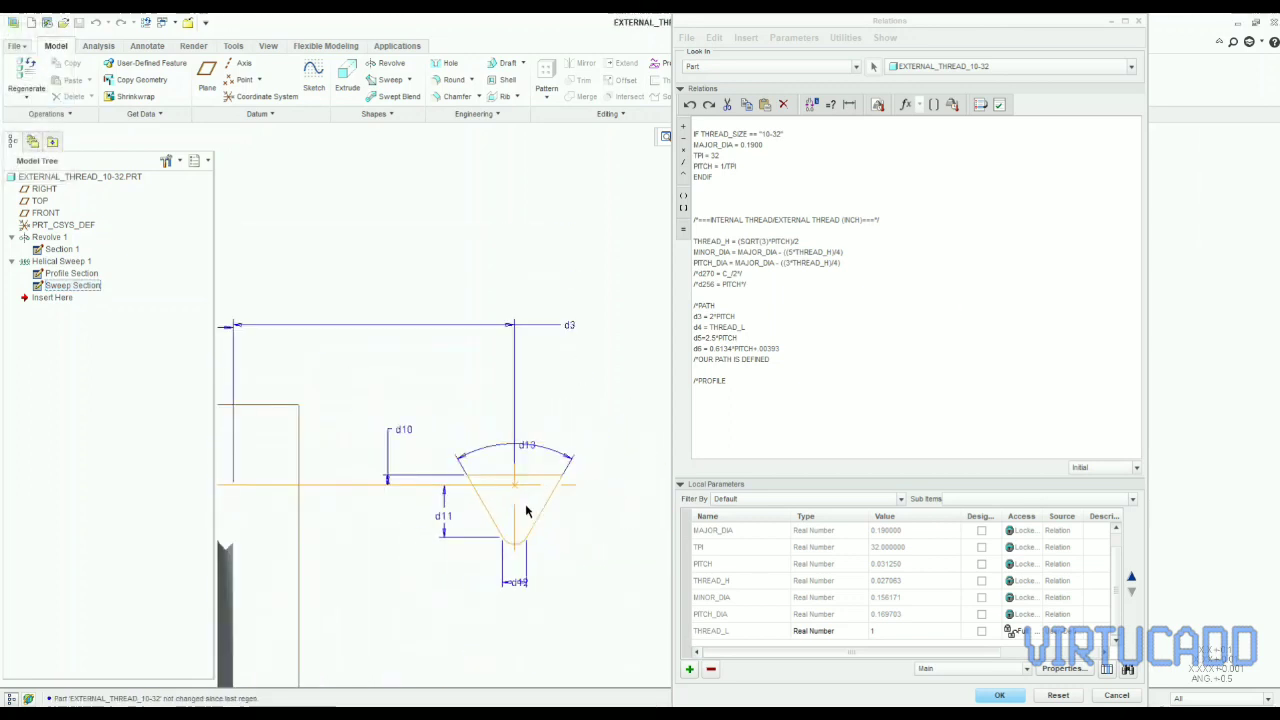
- Add the relation d10 = THREAD_H/8 below the PROFILE comment, picking the d10 dimension from the sweep section
{"action": "left_click", "coordinate": [705, 392]}
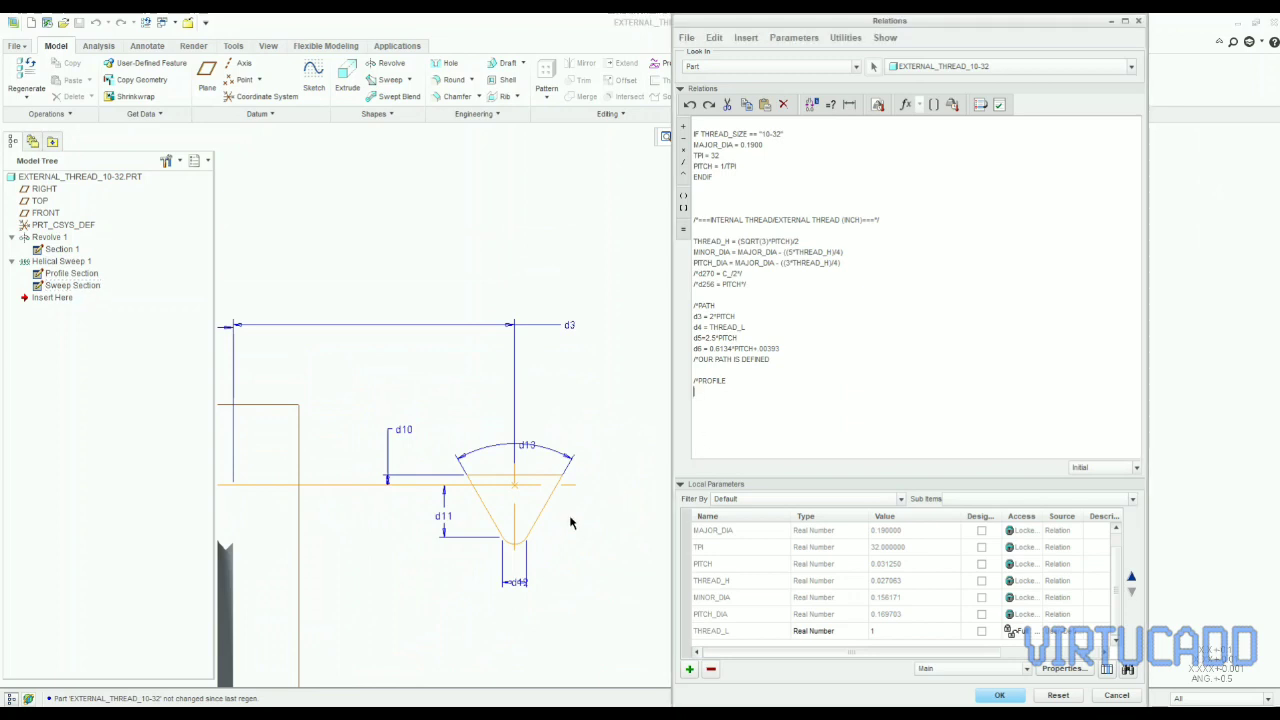
{"action": "left_click", "coordinate": [403, 431]}
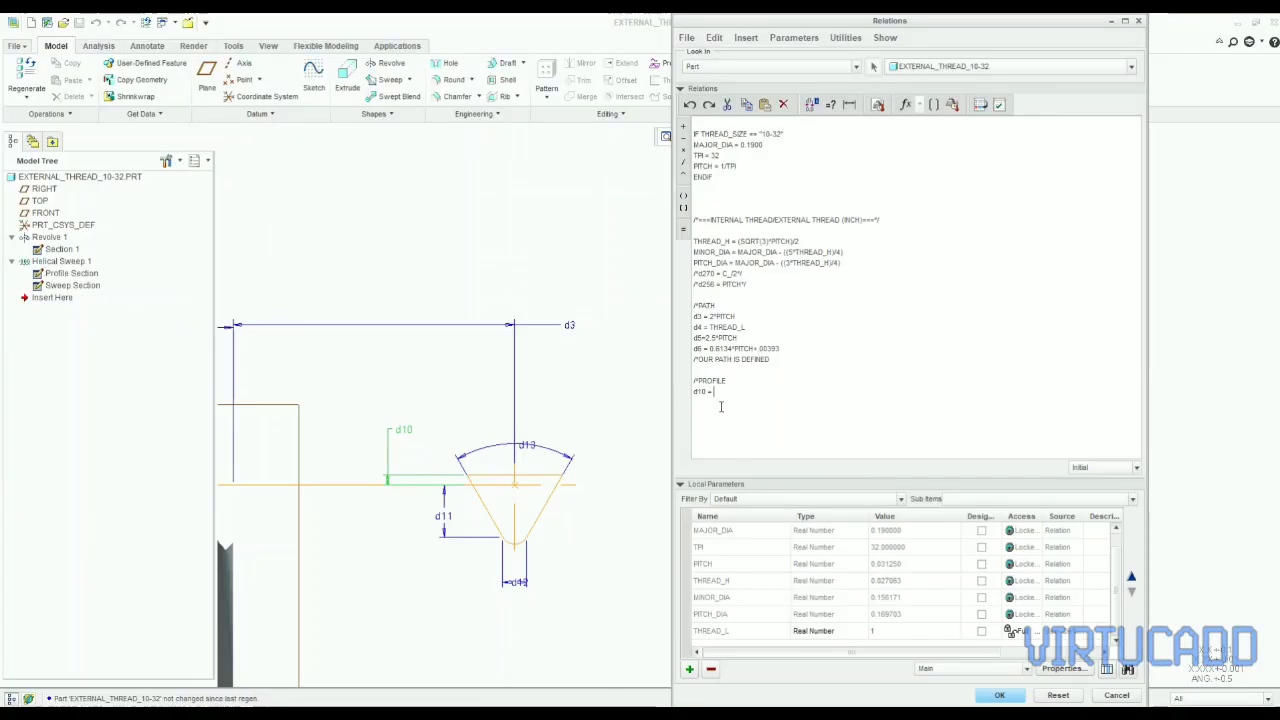
{"action": "type", "text": "READ_H/8"}
{"action": "left_click_drag", "start_coordinate": [764, 392], "coordinate": [713, 392]}
{"action": "left_click", "coordinate": [772, 392]}
{"action": "key", "text": "BackSpace"}
- Check the thread profile diagram and add the relation d11 = (5*THREAD_H)/8 for the section's depth below the path
{"action": "left_click", "coordinate": [447, 523]}
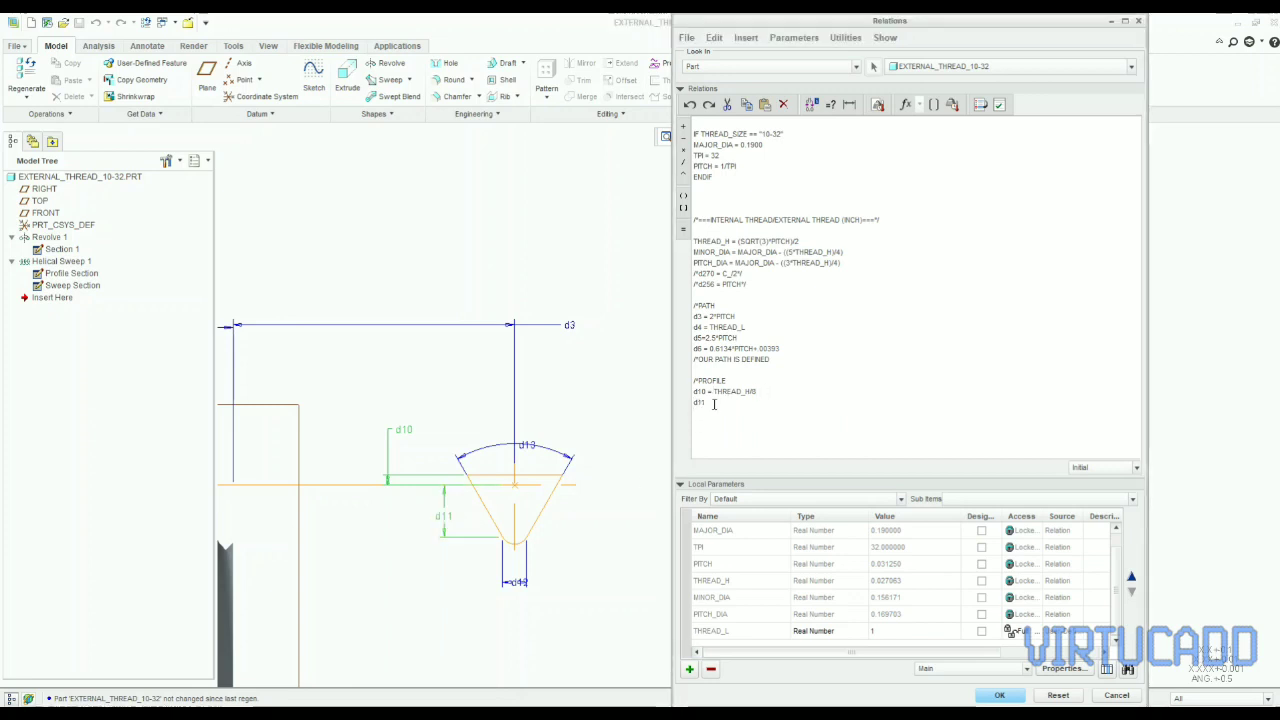
{"action": "type", "text": "="}
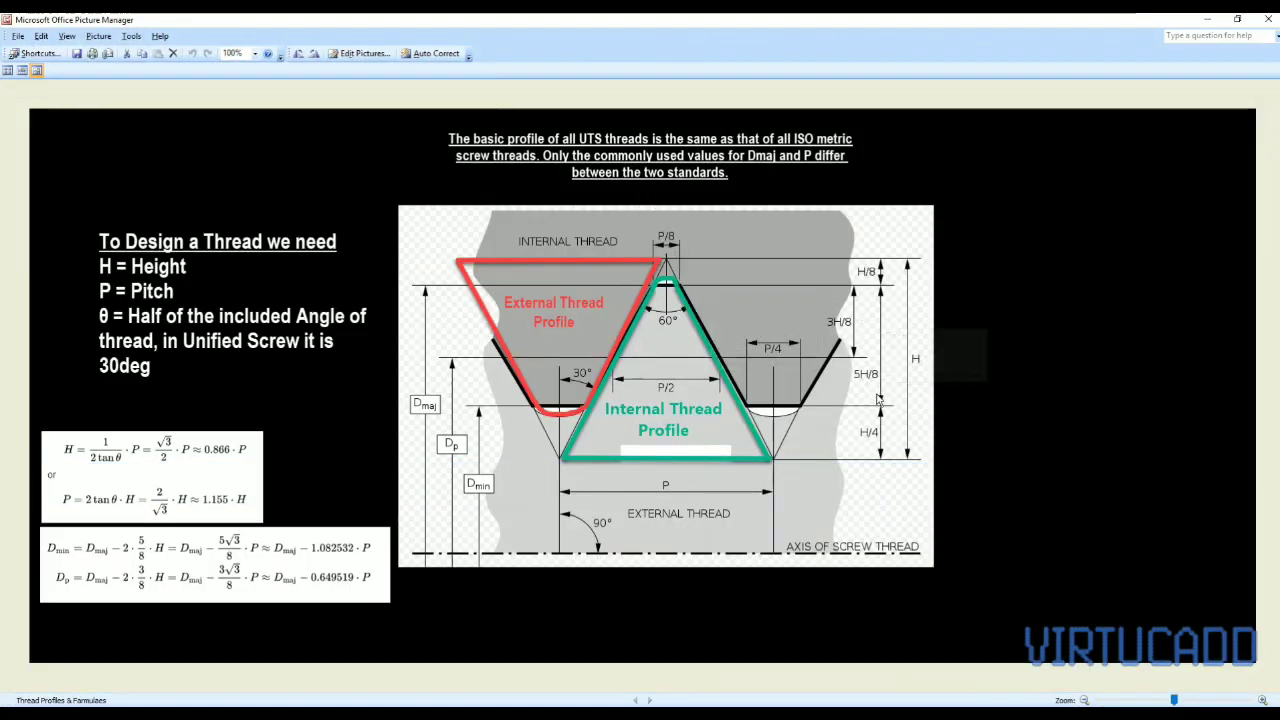
{"action": "left_click", "coordinate": [1206, 20]}
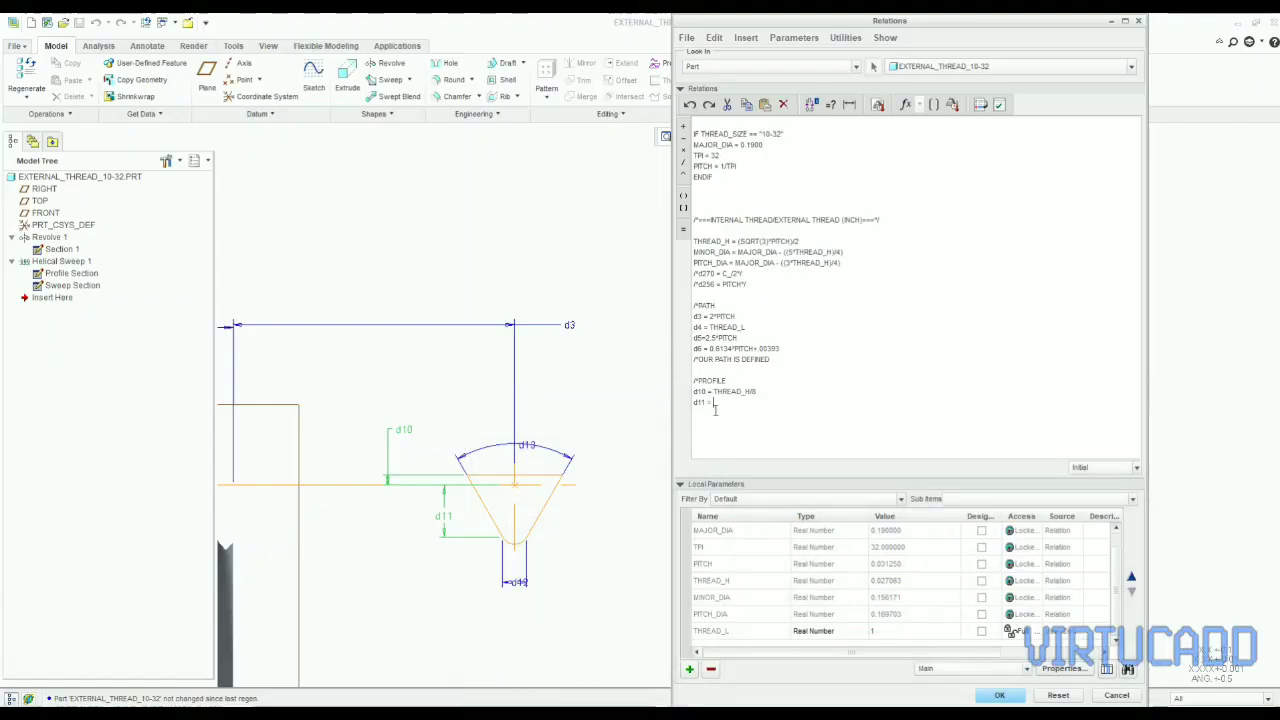
{"action": "type", "text": "((5*THREAD_H)/8"}
{"action": "key", "text": "Return"}
- Consult the thread profile diagram again and add the relation d12 = PITCH/4 for the section's root width
{"action": "key", "text": "alt+Tab"}
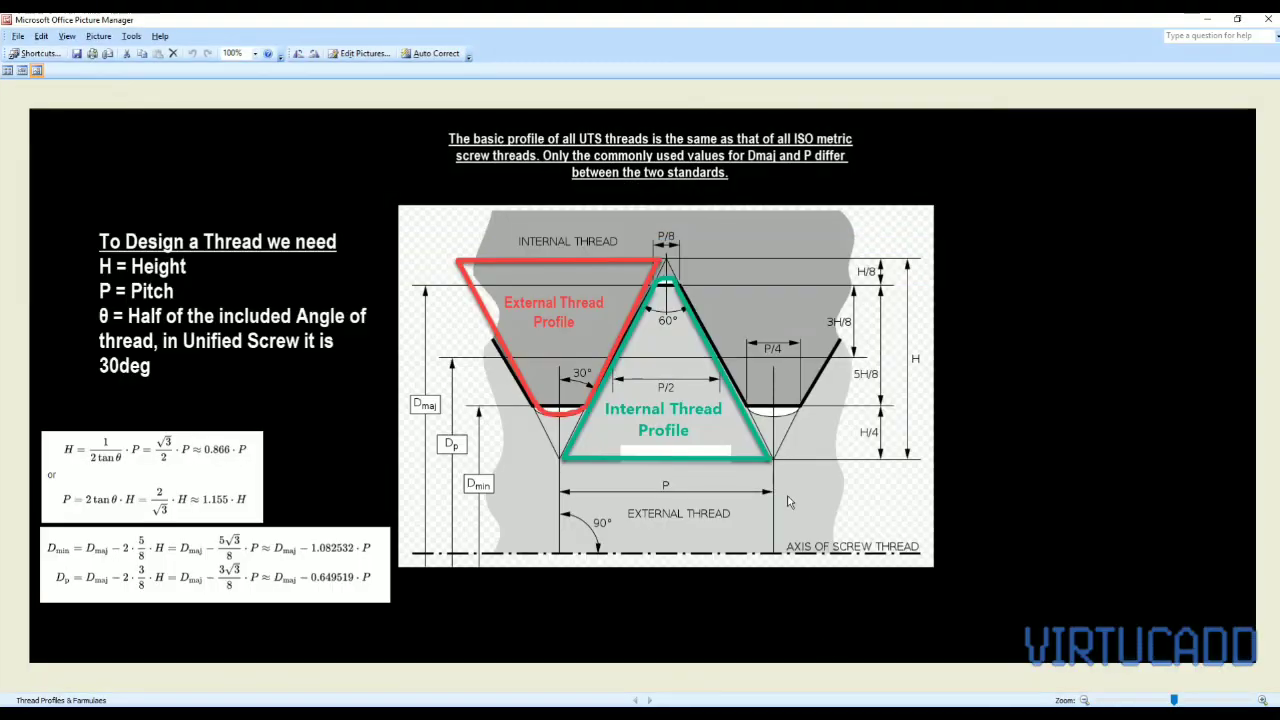
{"action": "left_click", "coordinate": [1207, 22]}
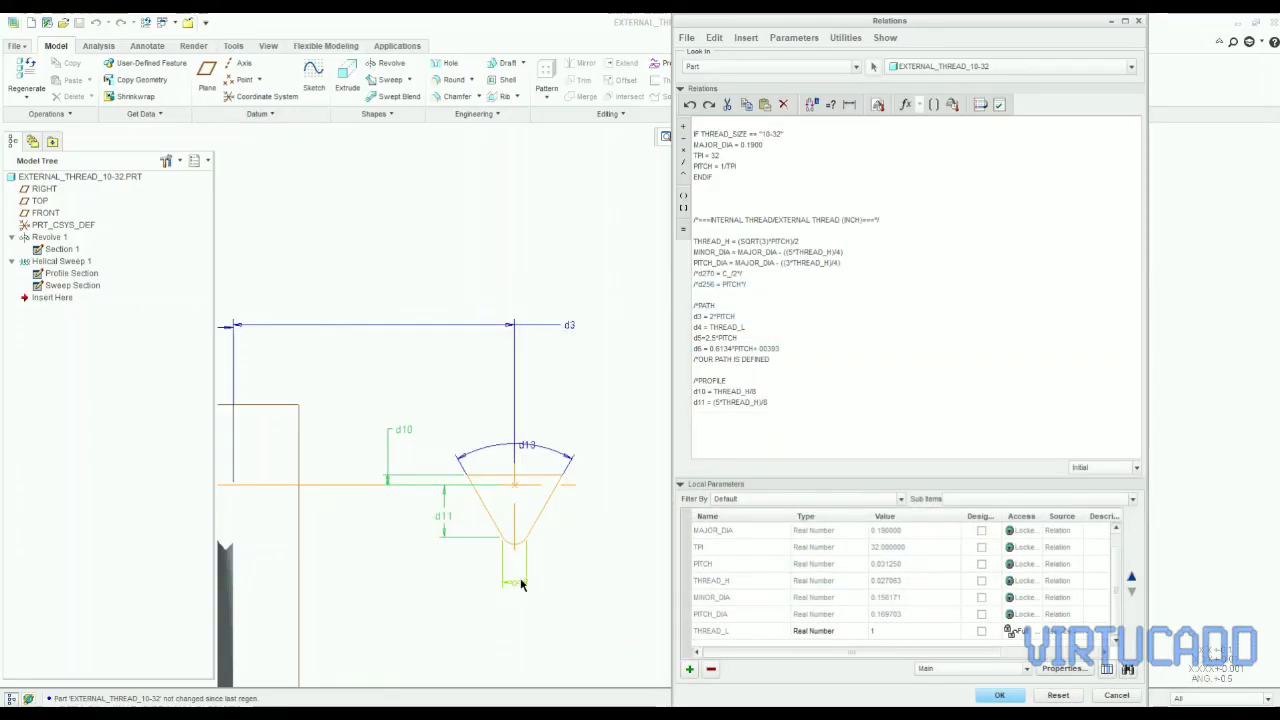
{"action": "left_click", "coordinate": [515, 582]}
{"action": "left_click", "coordinate": [713, 411]}
{"action": "type", "text": "= PITCH"}
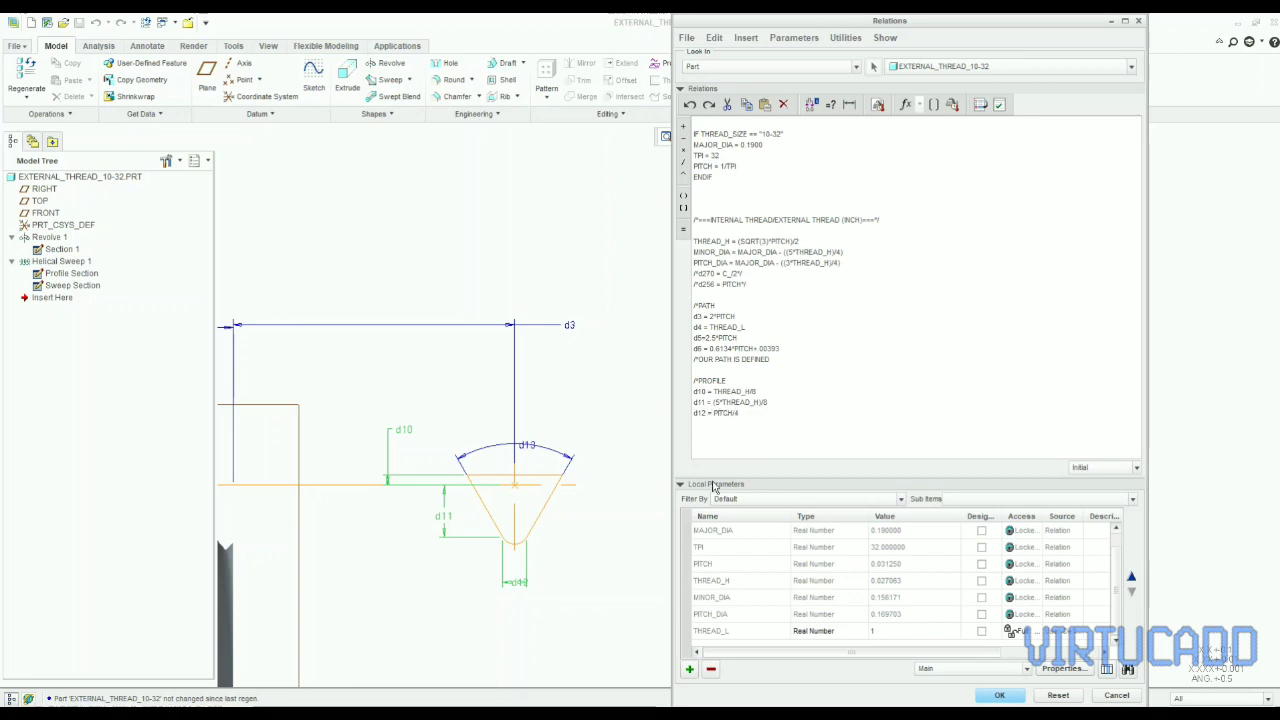
{"action": "type", "text": "/4"}
{"action": "key", "text": "Return"}
- Add the relation d13 = 60 for the included angle of the thread section
{"action": "left_click", "coordinate": [527, 444]}
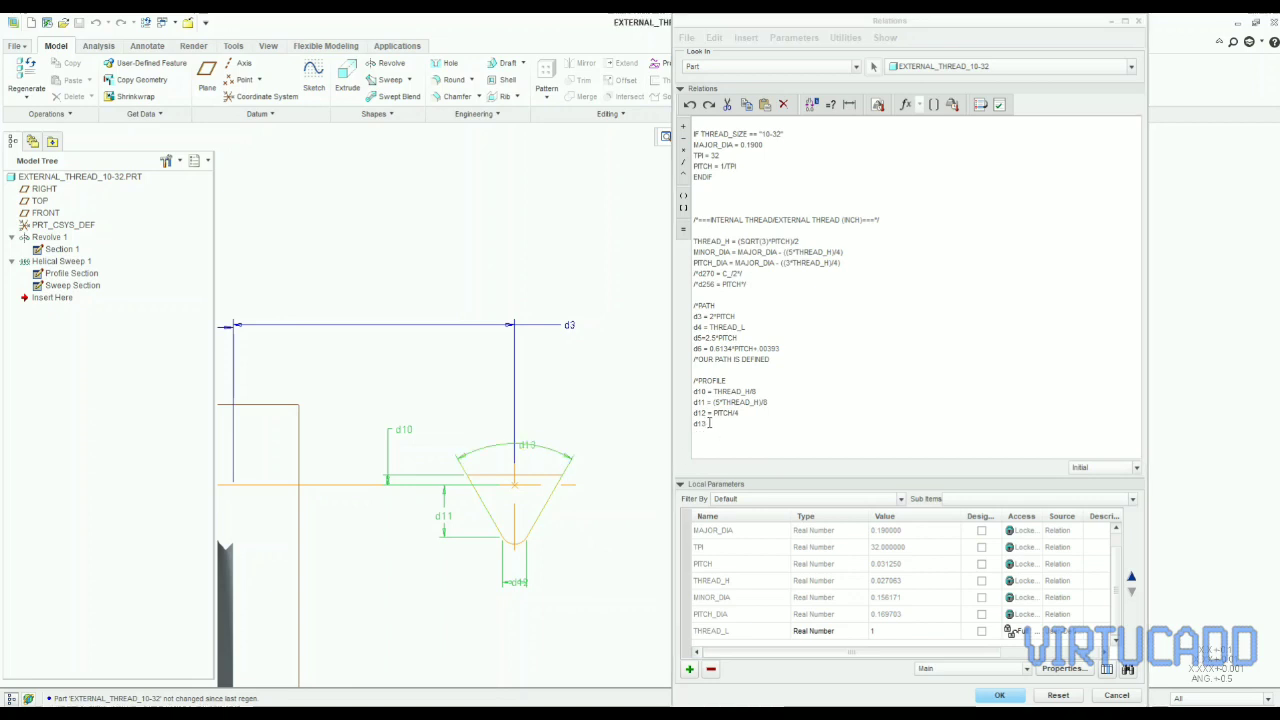
{"action": "type", "text": "= 6"}
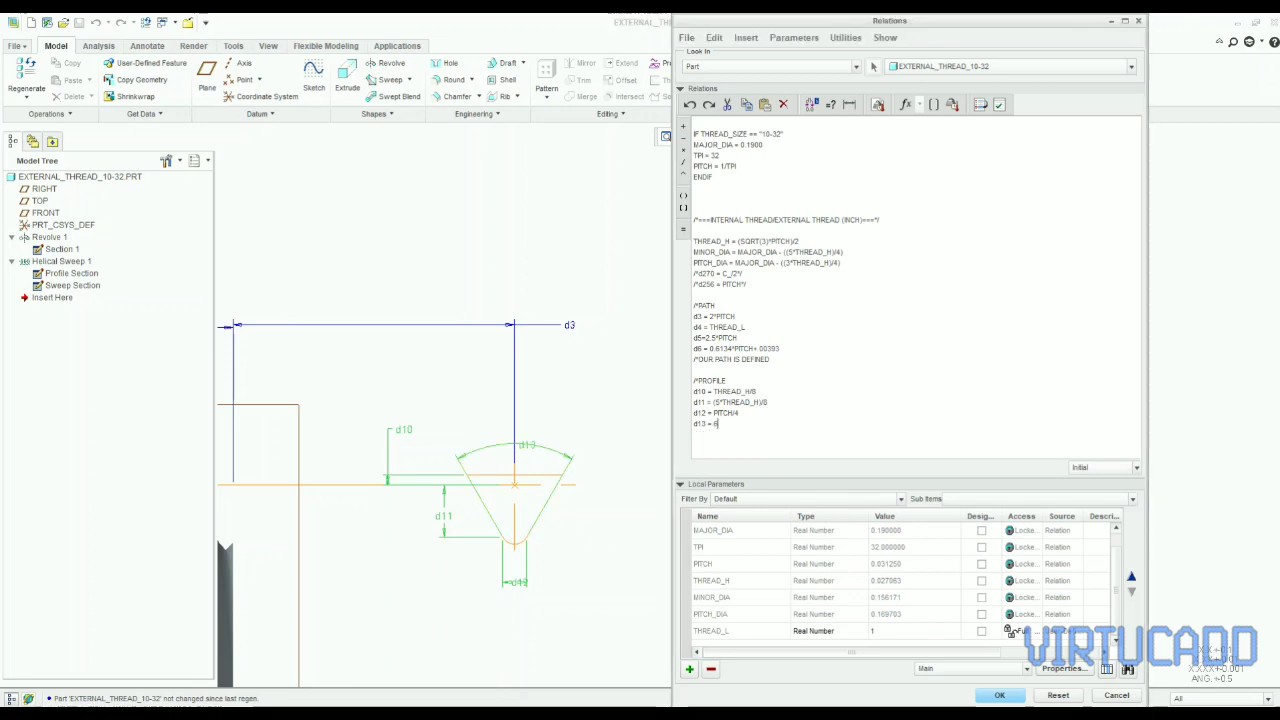
{"action": "type", "text": "0"}
{"action": "key", "text": "Return"}
- Append a comment to the d13 relation saying to put a symmetrical relation for the angle, with a half angle of 30
{"action": "type", "text": "SYMMETRY"}
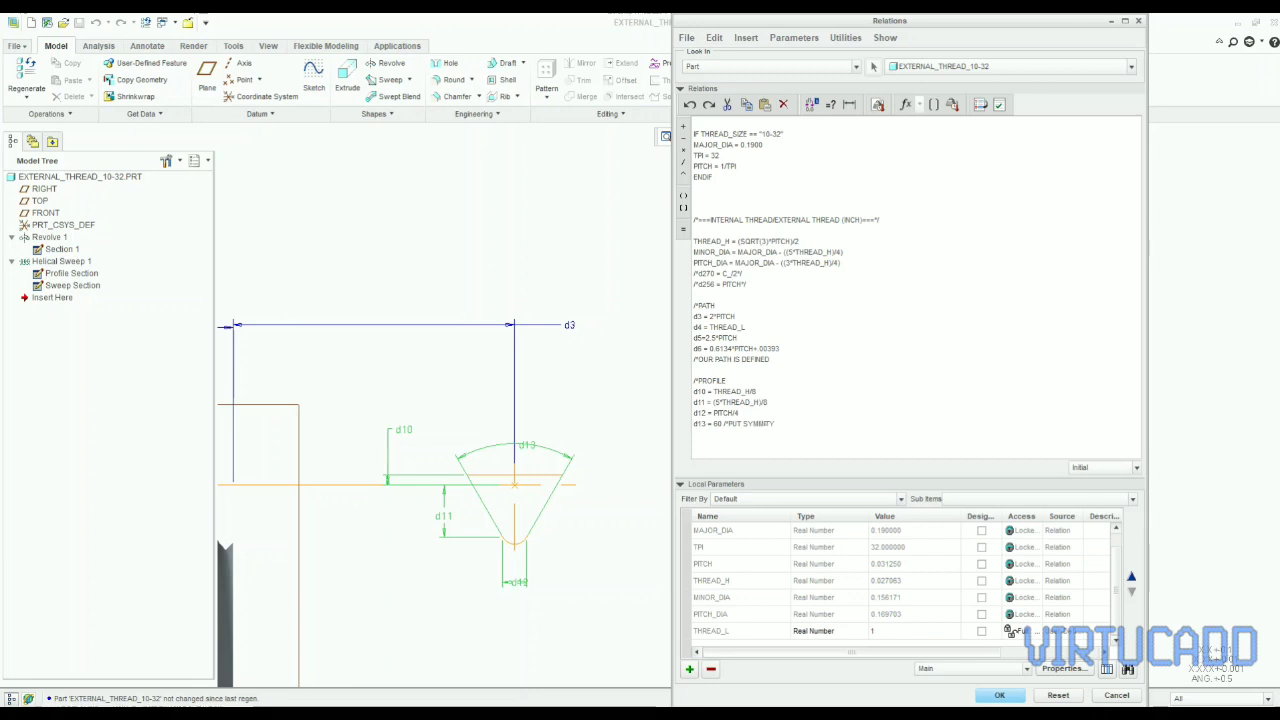
{"action": "key", "text": "BackSpace"}
{"action": "key", "text": "BackSpace"}
{"action": "key", "text": "BackSpace"}
{"action": "key", "text": "BackSpace"}
{"action": "type", "text": "SY"}
{"action": "left_click_drag", "start_coordinate": [797, 28], "coordinate": [862, 57]}
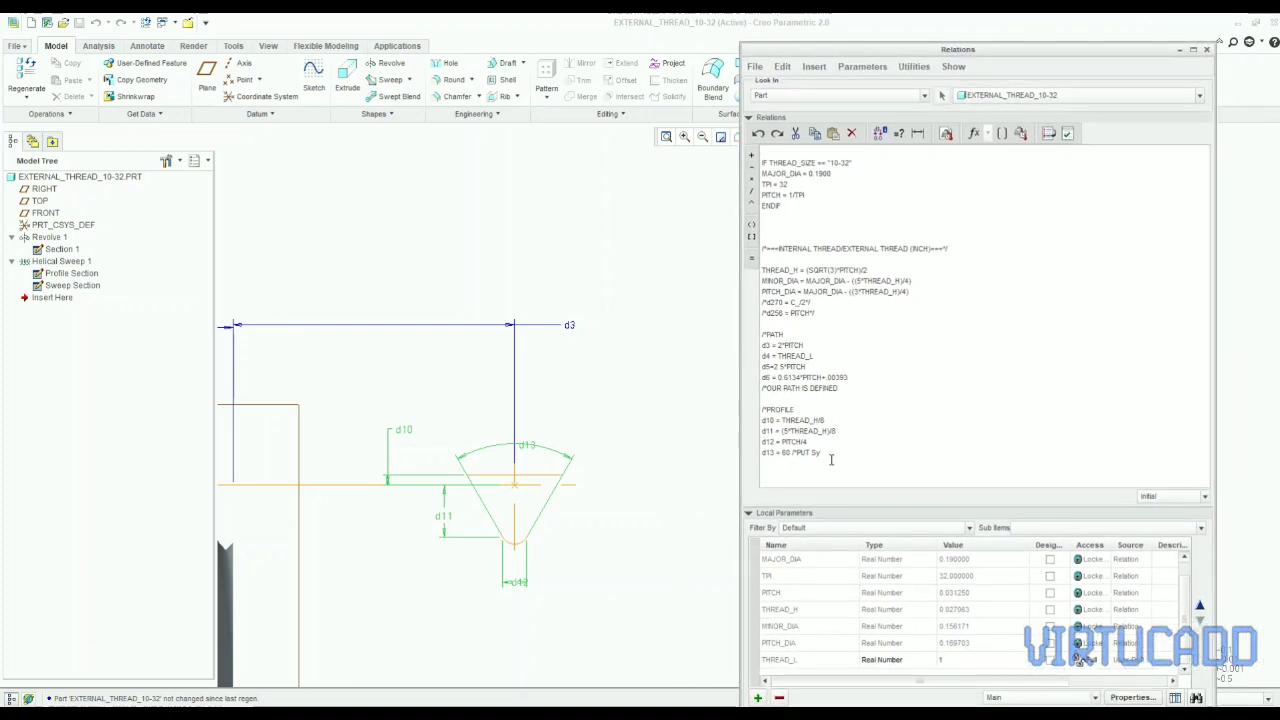
{"action": "type", "text": "m"}
{"action": "type", "text": "metrica"}
{"action": "type", "text": "l rela"}
{"action": "type", "text": "tion "}
{"action": "type", "text": "for ang"}
{"action": "type", "text": "le, half an"}
{"action": "type", "text": "gle is"}
{"action": "type", "text": " 30"}
{"action": "key", "text": "Return"}
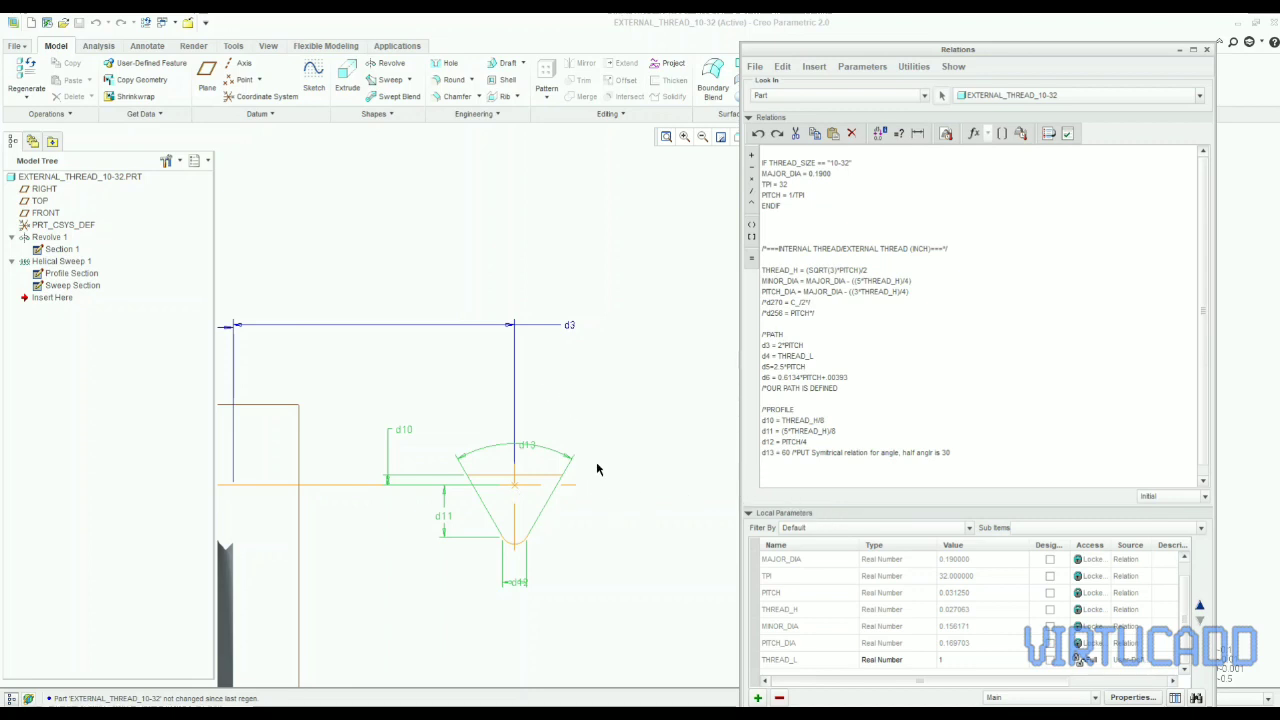
- Verify the relations, accept them and regenerate the part
{"action": "left_click", "coordinate": [1067, 133]}
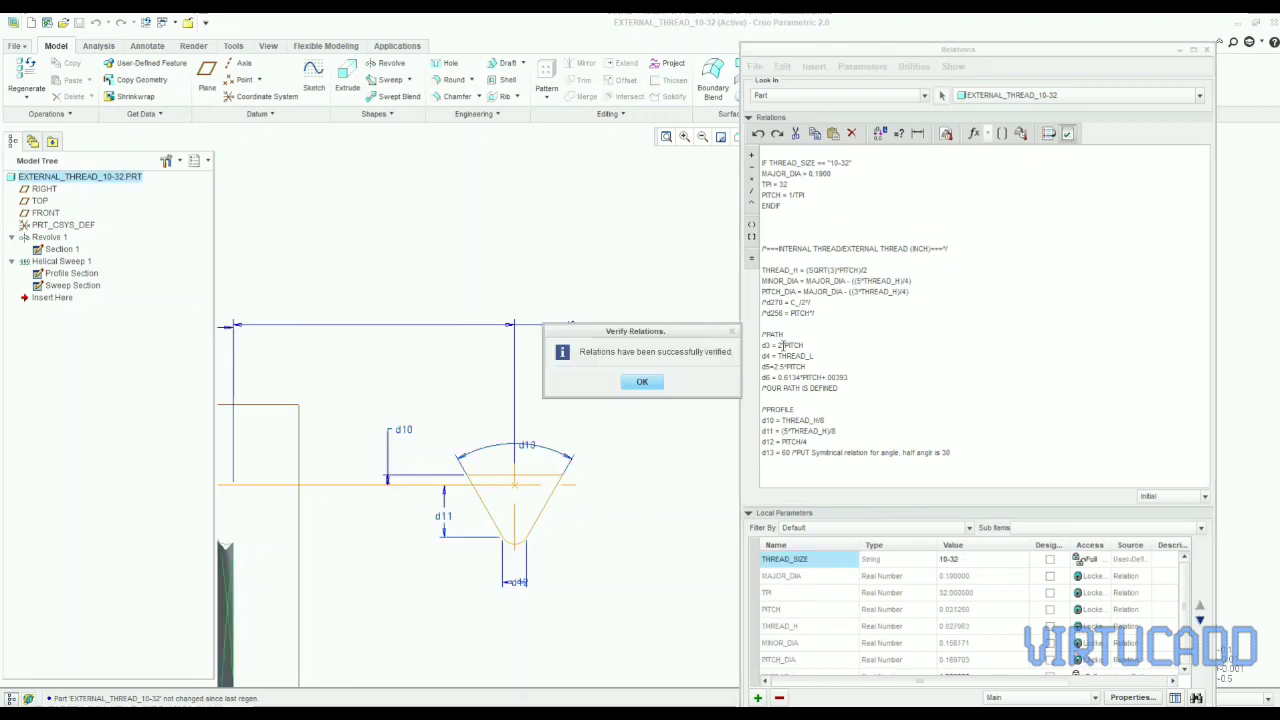
{"action": "left_click", "coordinate": [643, 383]}
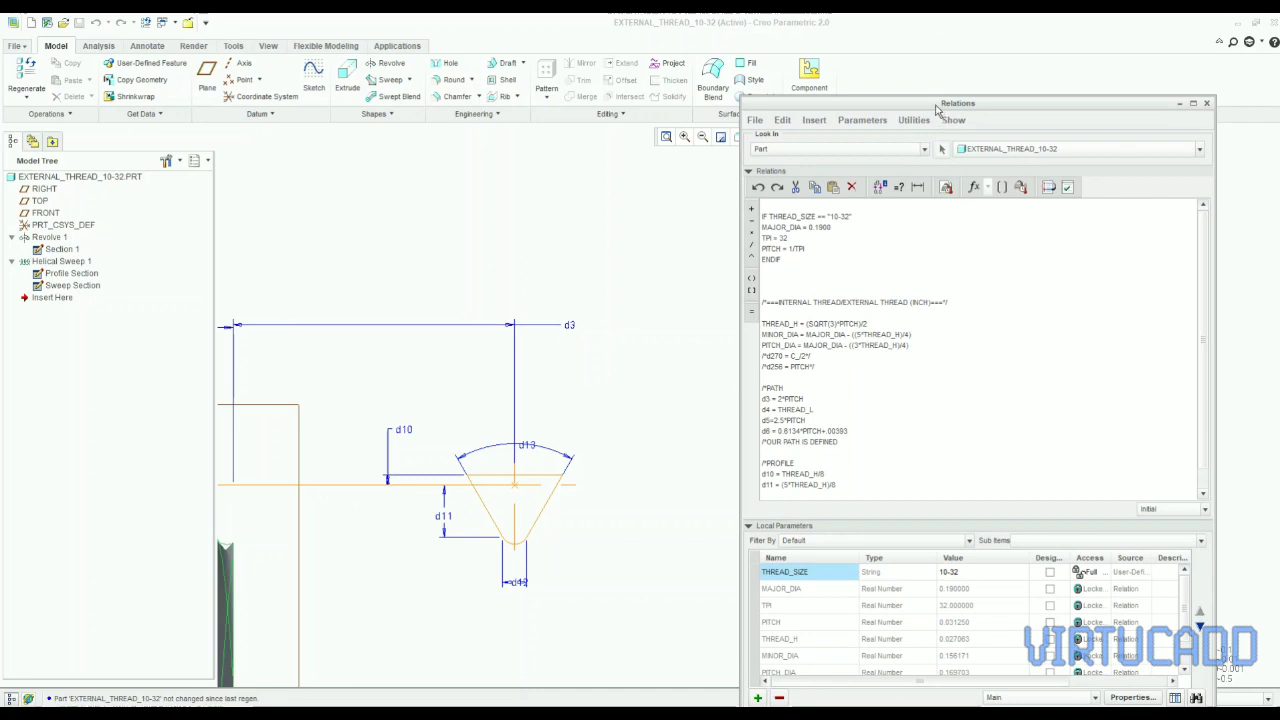
{"action": "left_click_drag", "start_coordinate": [935, 45], "coordinate": [887, 39]}
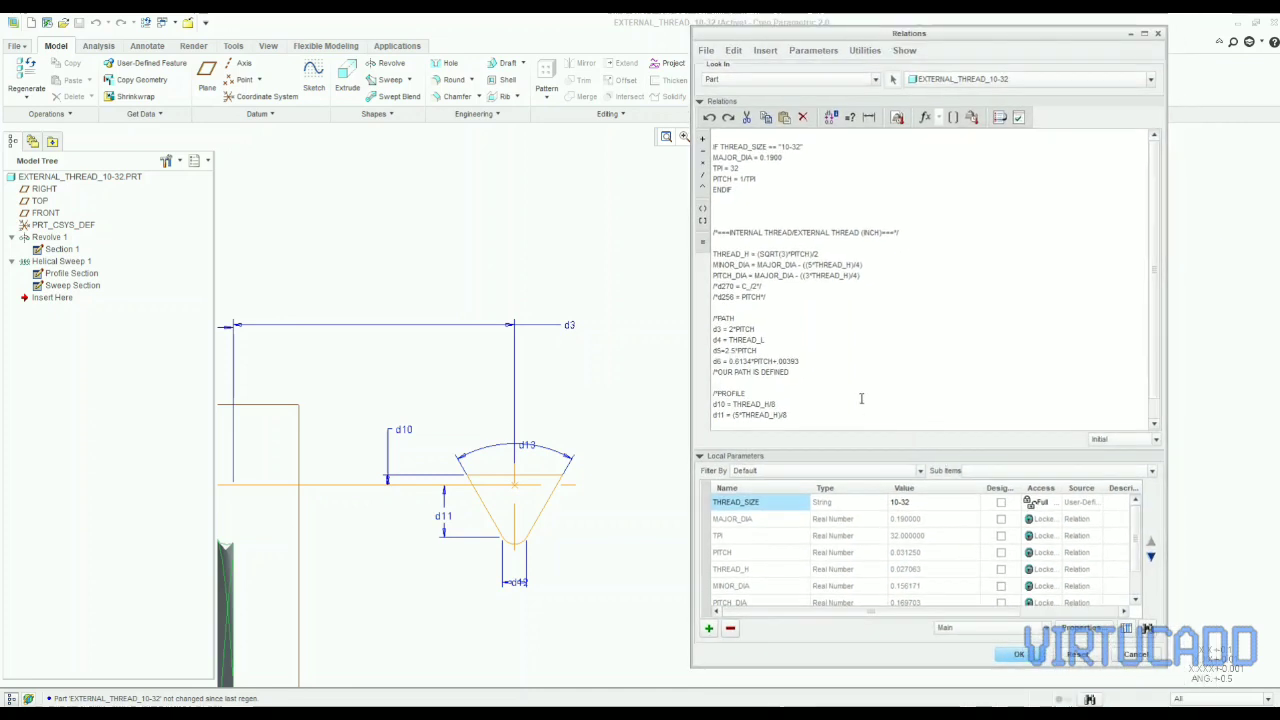
{"action": "left_click", "coordinate": [1012, 655]}
{"action": "key", "text": "ctrl+g"}
{"action": "key", "text": "ctrl+g"}
- Examine the thread's run-out and its free end in shaded-with-edges display
{"action": "scroll", "coordinate": [926, 445], "scroll_direction": "up", "scroll_amount": 6}
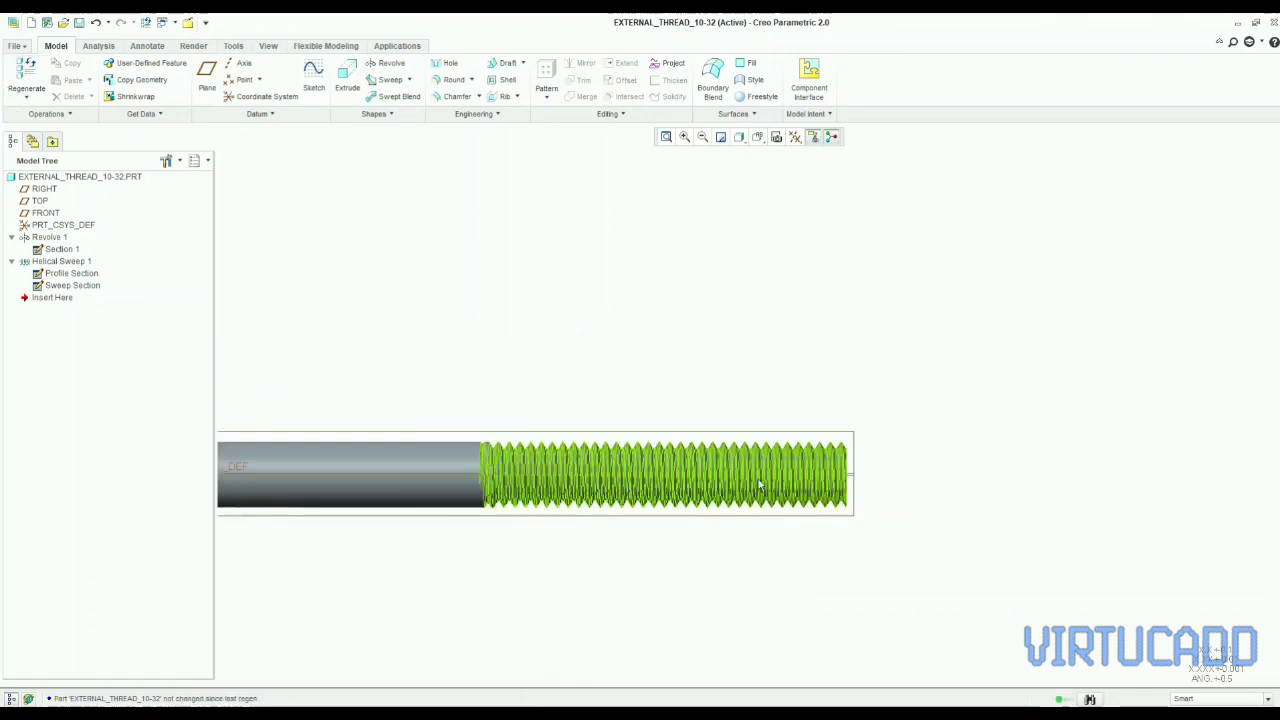
{"action": "middle_click_drag", "start_coordinate": [951, 506], "coordinate": [947, 671]}
{"action": "scroll", "coordinate": [459, 437], "scroll_direction": "down", "scroll_amount": 5}
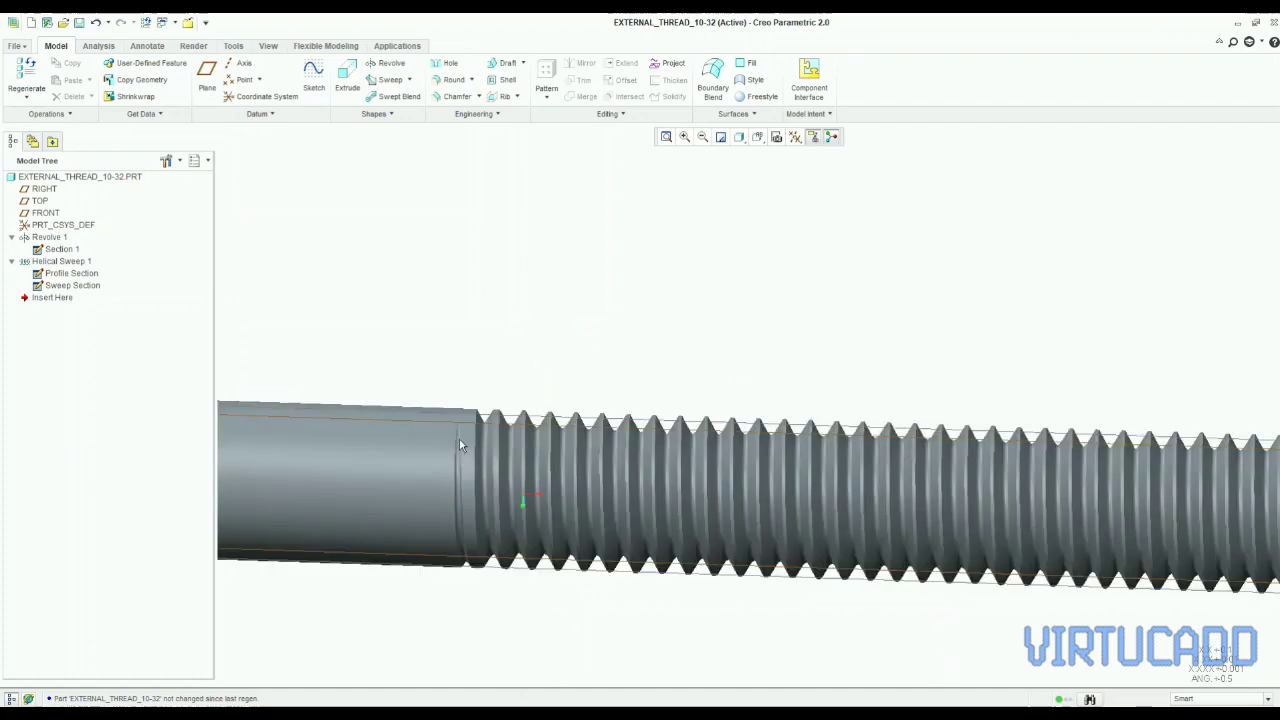
{"action": "key", "text": "ctrl+2"}
{"action": "scroll", "coordinate": [471, 438], "scroll_direction": "up", "scroll_amount": 4}
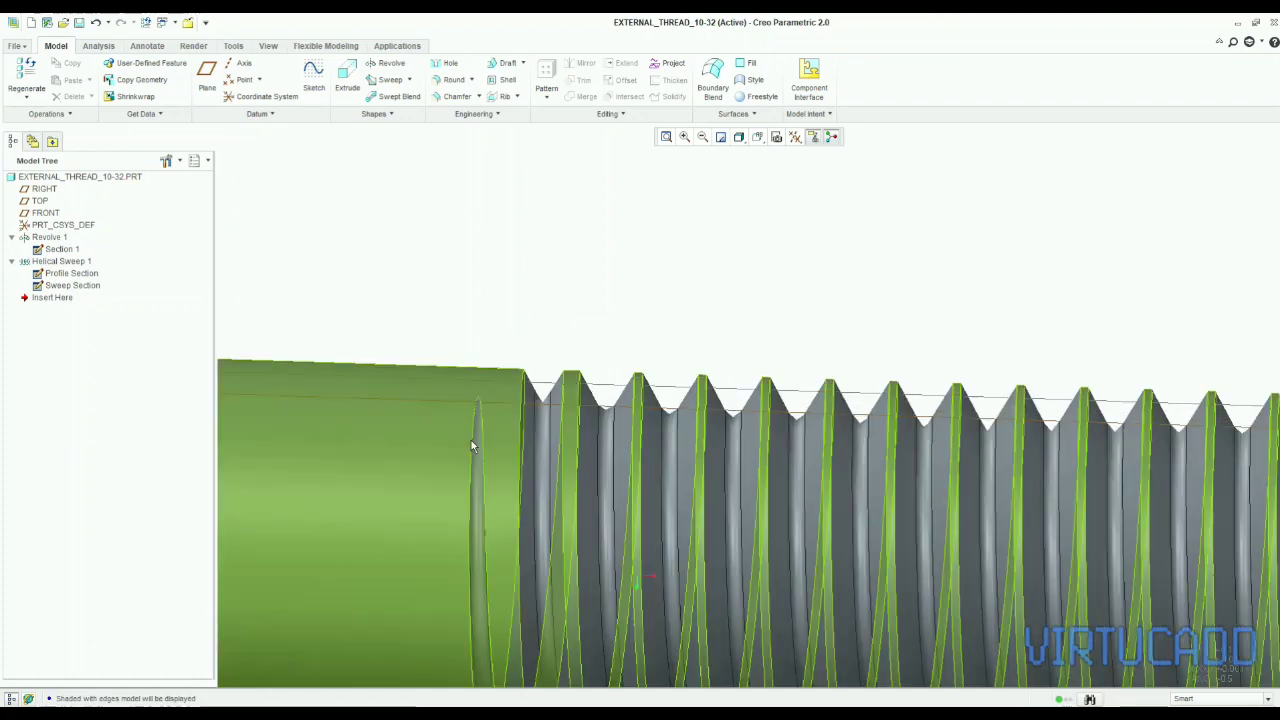
{"action": "scroll", "coordinate": [500, 328], "scroll_direction": "up", "scroll_amount": 4}
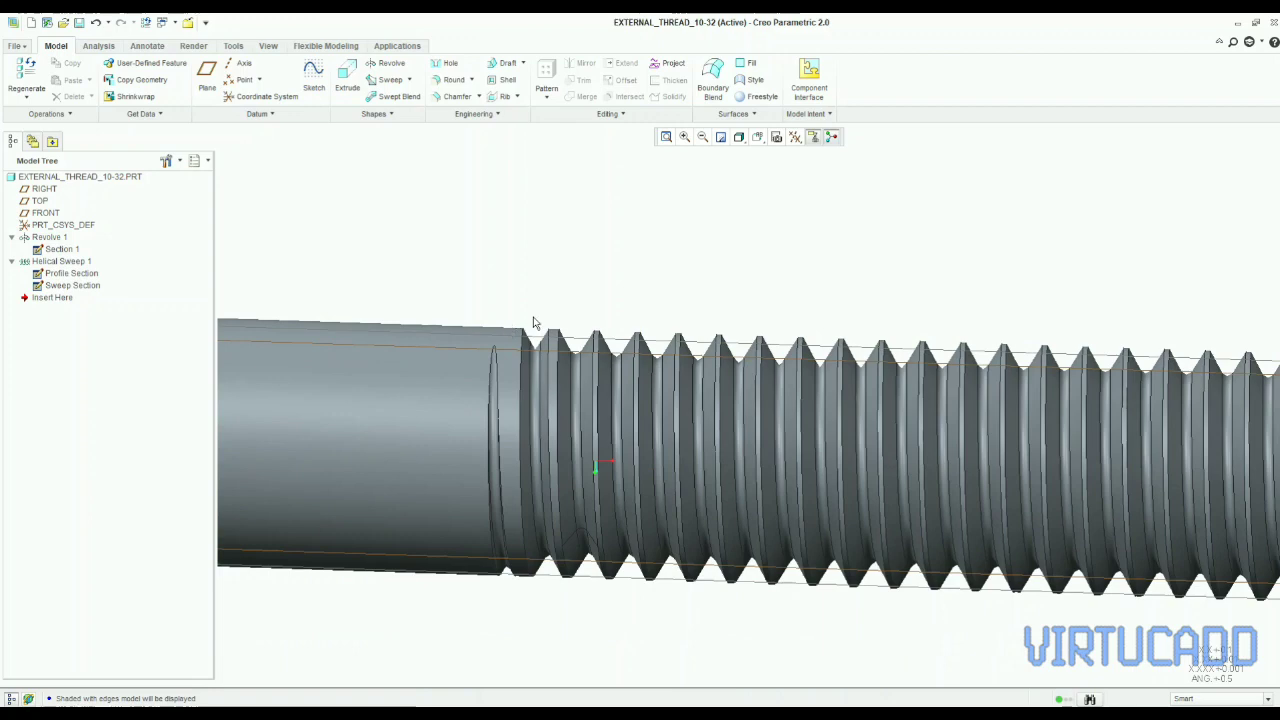
{"action": "key", "text": "f"}
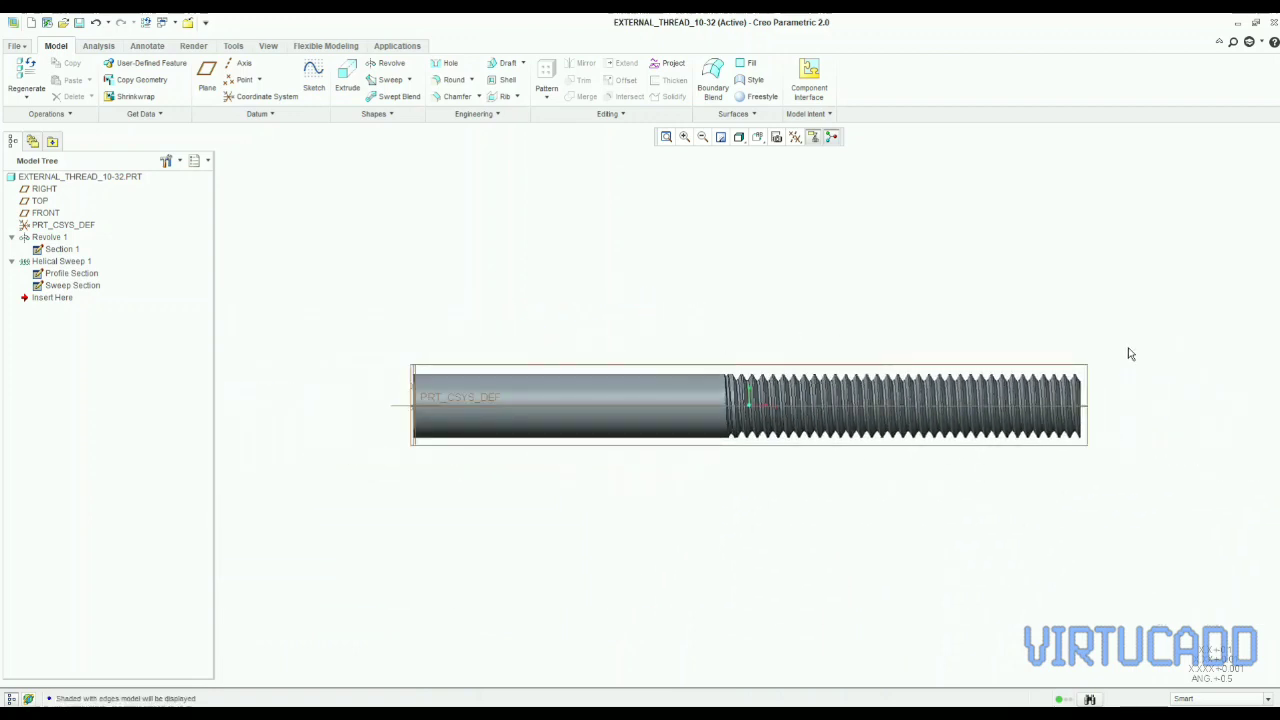
{"action": "scroll", "coordinate": [1128, 343], "scroll_direction": "down", "scroll_amount": 2}
{"action": "scroll", "coordinate": [1015, 375], "scroll_direction": "up", "scroll_amount": 2}
{"action": "scroll", "coordinate": [1076, 352], "scroll_direction": "down", "scroll_amount": 2}
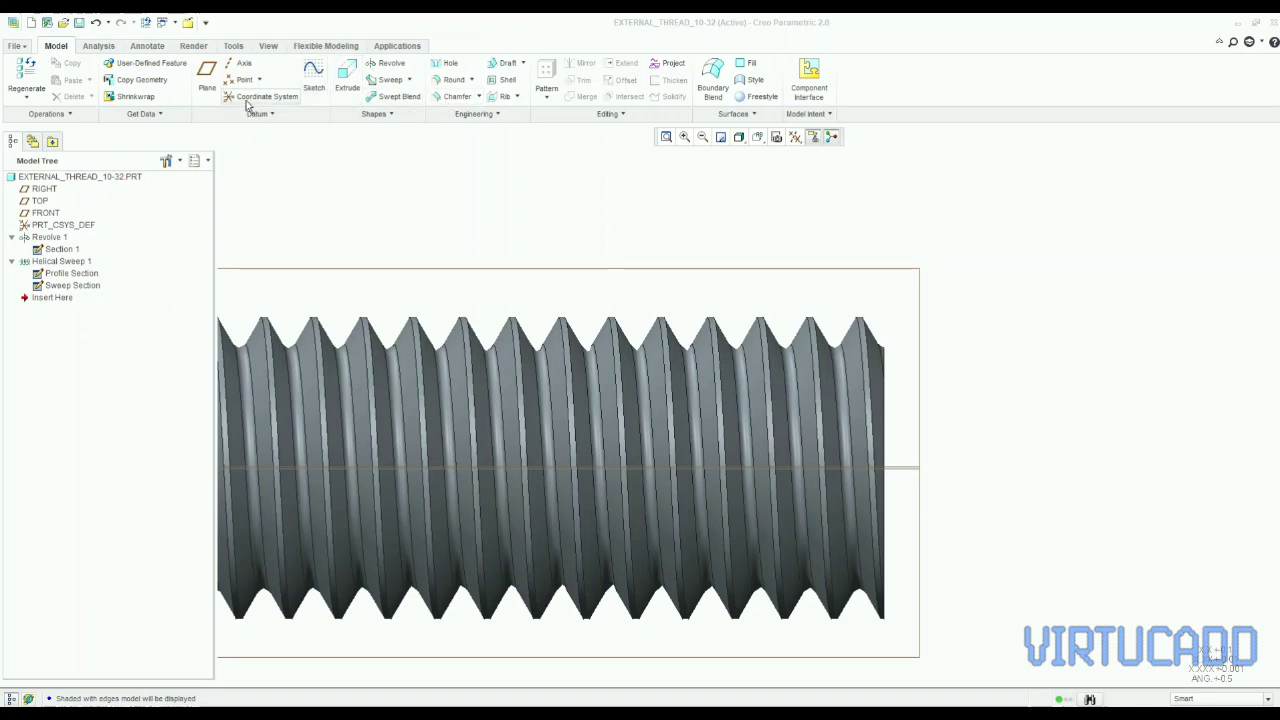
- Start a Revolve sketch on the FRONT plane and add the thread's free end face as a sketch reference
{"action": "left_click", "coordinate": [369, 61]}
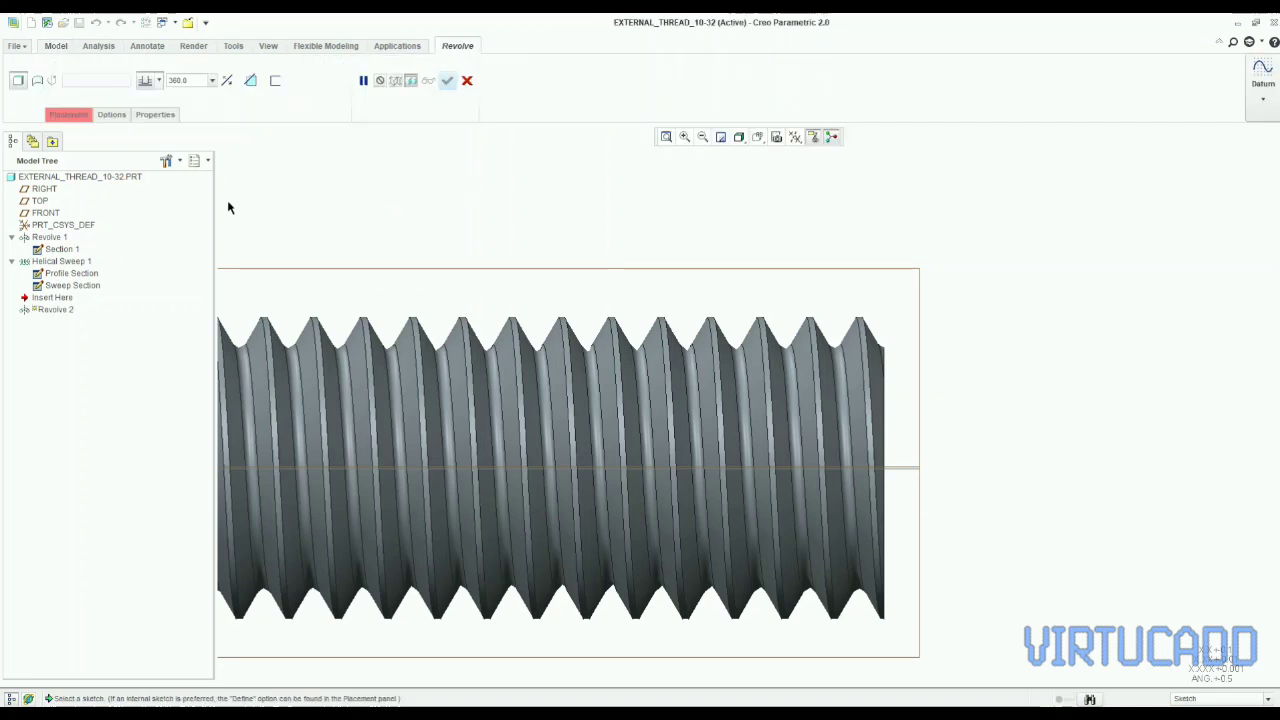
{"action": "left_click", "coordinate": [42, 213]}
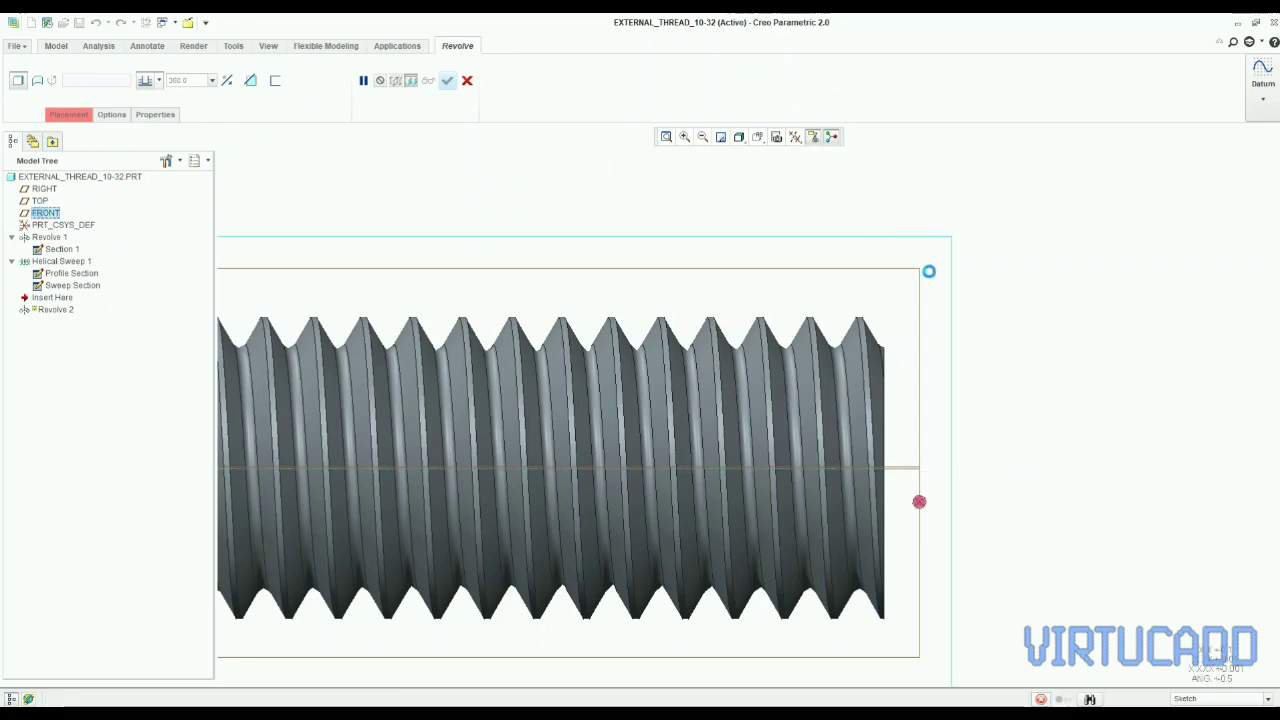
{"action": "left_click", "coordinate": [40, 80]}
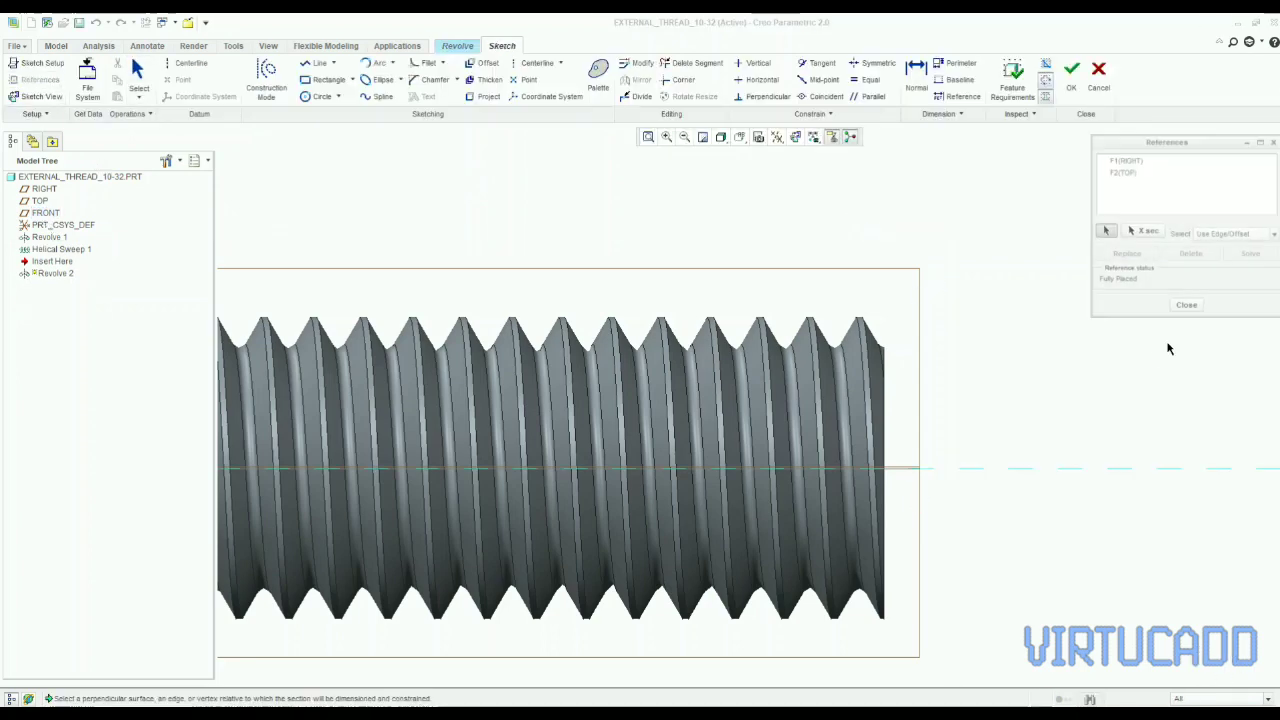
{"action": "middle_click_drag", "start_coordinate": [991, 420], "coordinate": [784, 458]}
{"action": "left_click", "coordinate": [749, 427]}
{"action": "left_click", "coordinate": [1176, 306]}
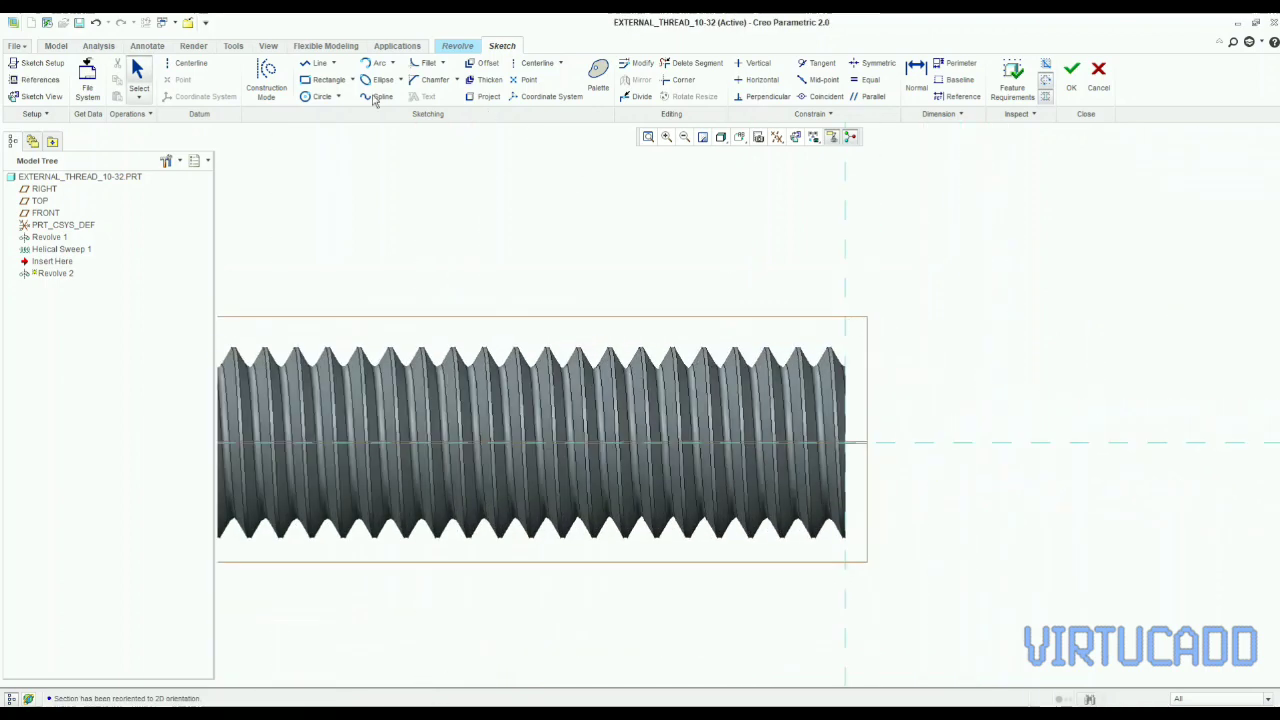
- Sketch a closed right triangle about 0.061 wide and 0.051 high across the upper corner of the thread's free end
{"action": "left_click", "coordinate": [311, 68]}
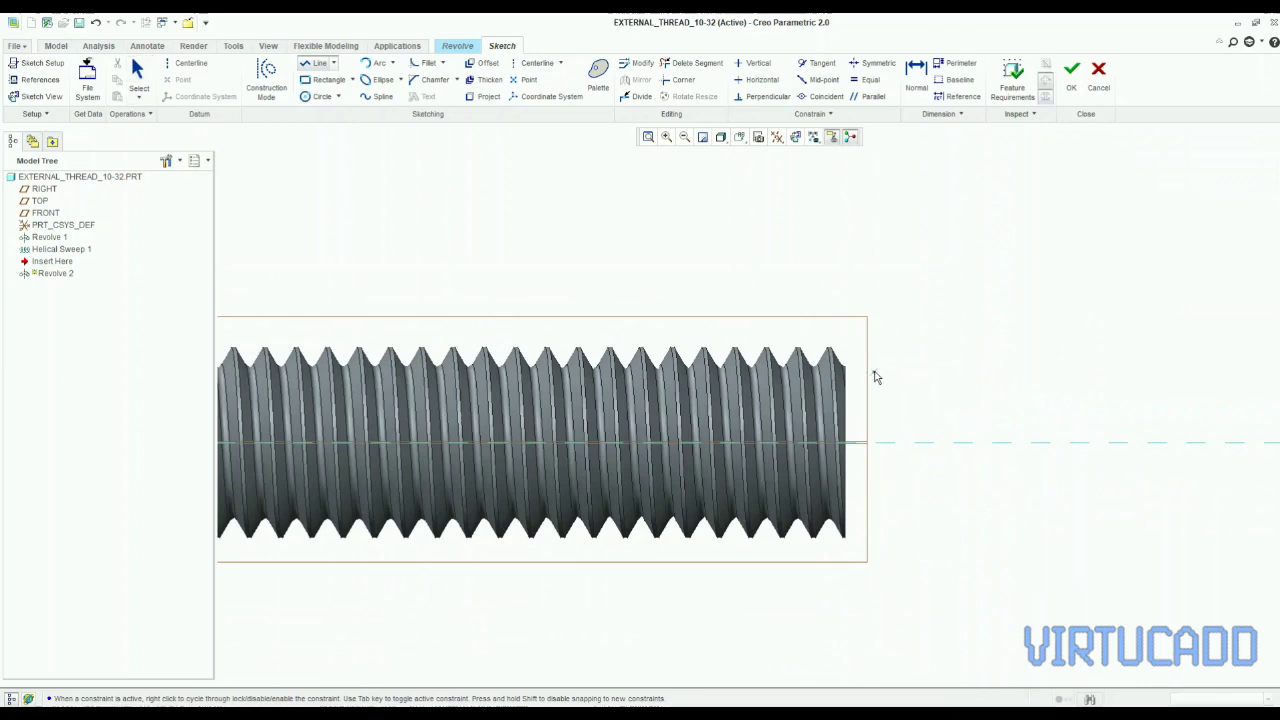
{"action": "scroll", "coordinate": [874, 369], "scroll_direction": "down", "scroll_amount": 3}
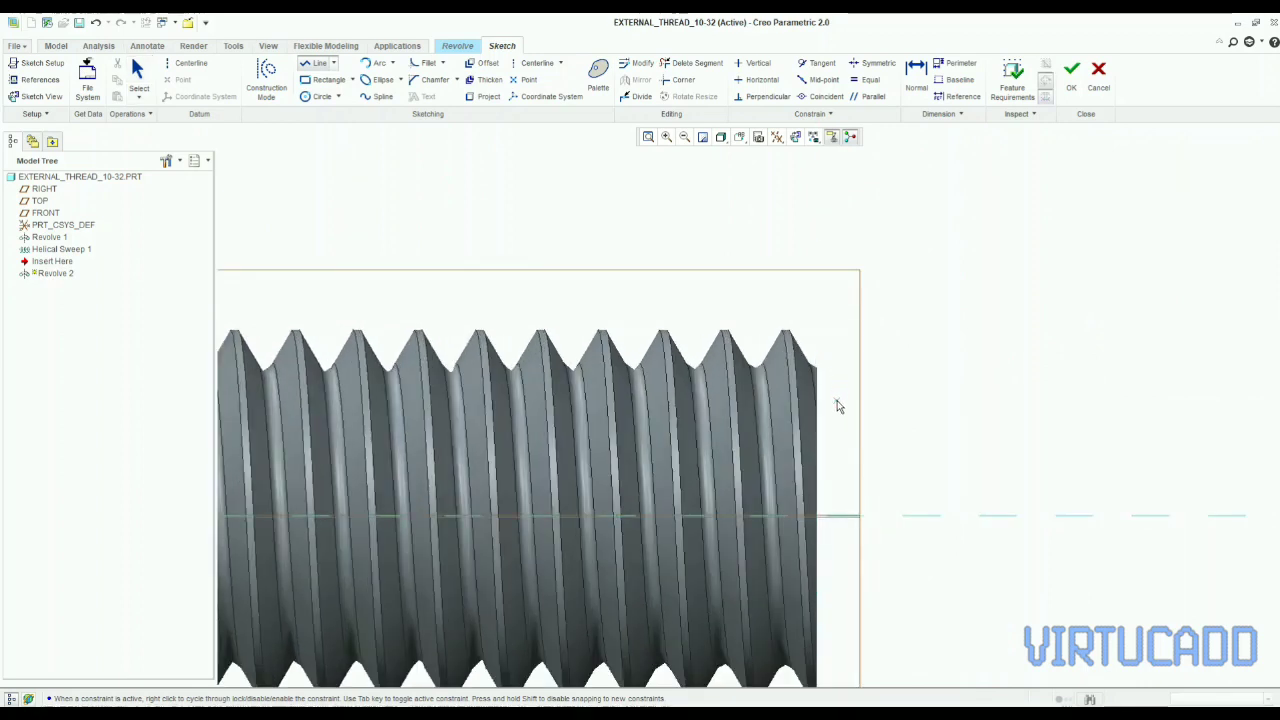
{"action": "left_click", "coordinate": [837, 401]}
{"action": "left_click", "coordinate": [837, 300]}
{"action": "left_click", "coordinate": [717, 300]}
{"action": "left_click", "coordinate": [837, 400]}
{"action": "middle_click", "coordinate": [912, 437]}
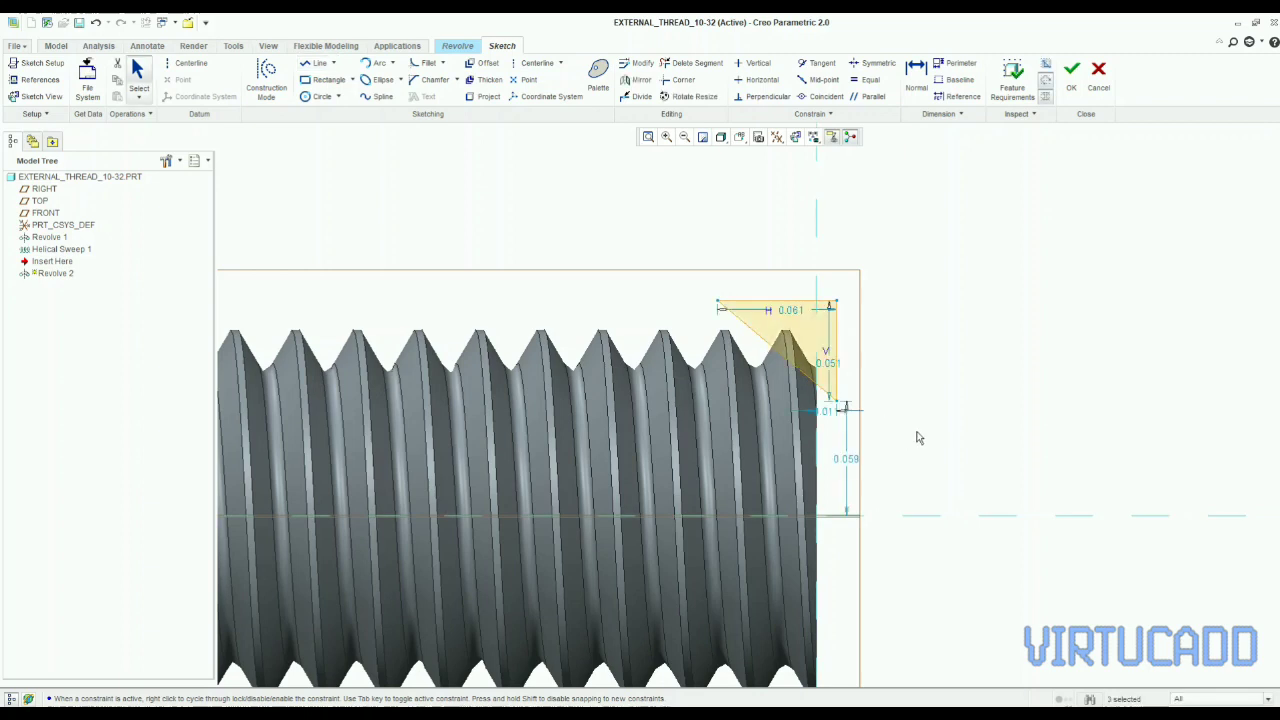
- Add a horizontal centerline along the thread axis as the axis of revolution
{"action": "left_click", "coordinate": [537, 63]}
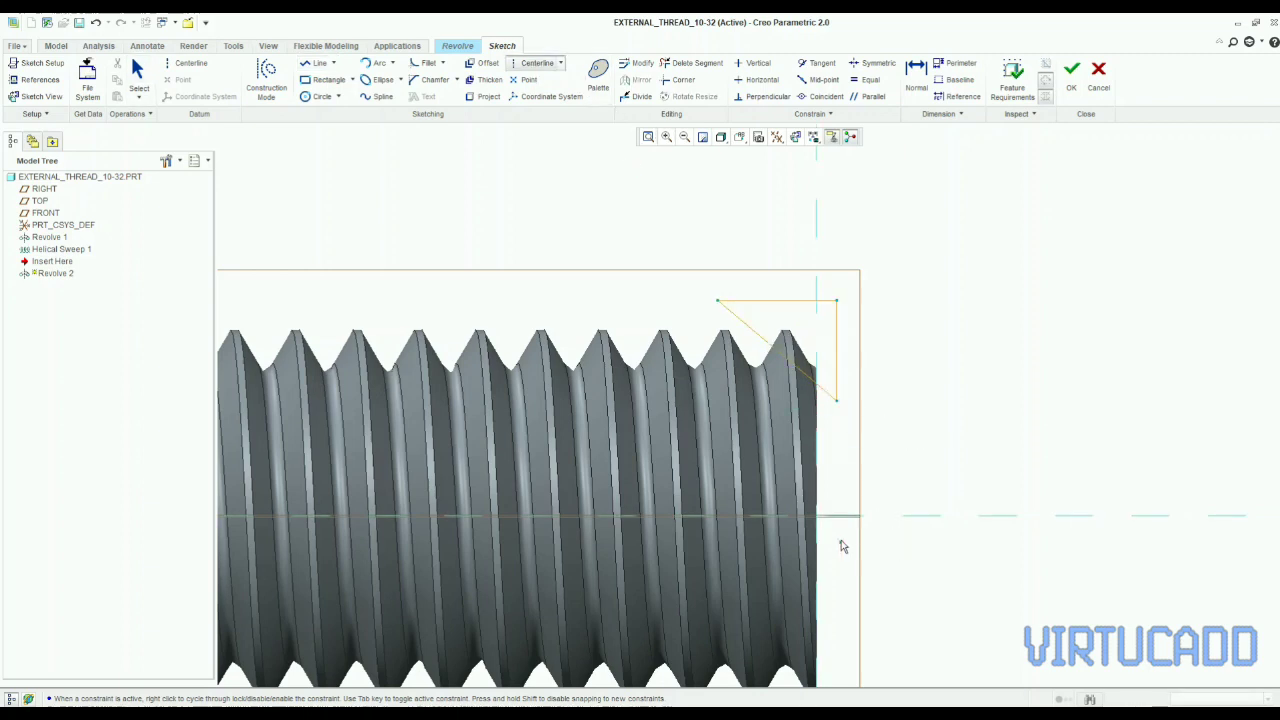
{"action": "left_click", "coordinate": [817, 516]}
{"action": "left_click", "coordinate": [930, 524]}
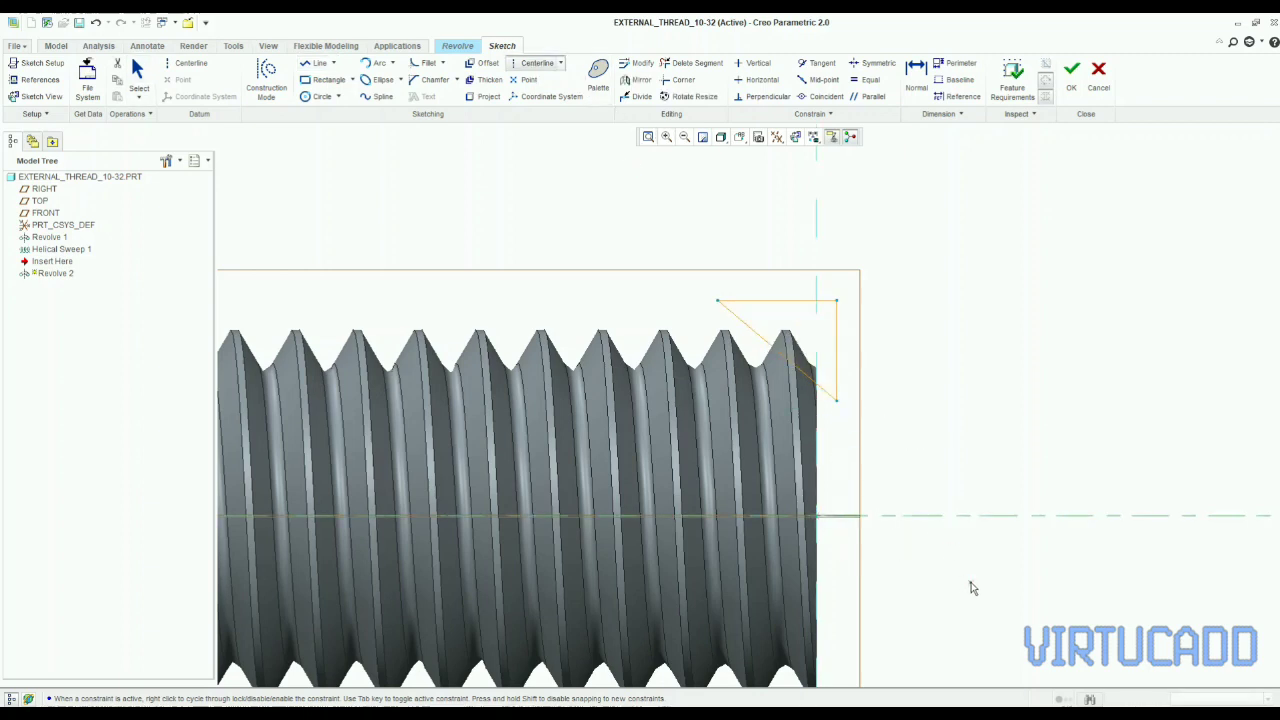
{"action": "middle_click", "coordinate": [950, 560]}
- Dimension the triangle's lowest vertex as a diameter about the horizontal centerline
{"action": "left_click", "coordinate": [916, 72]}
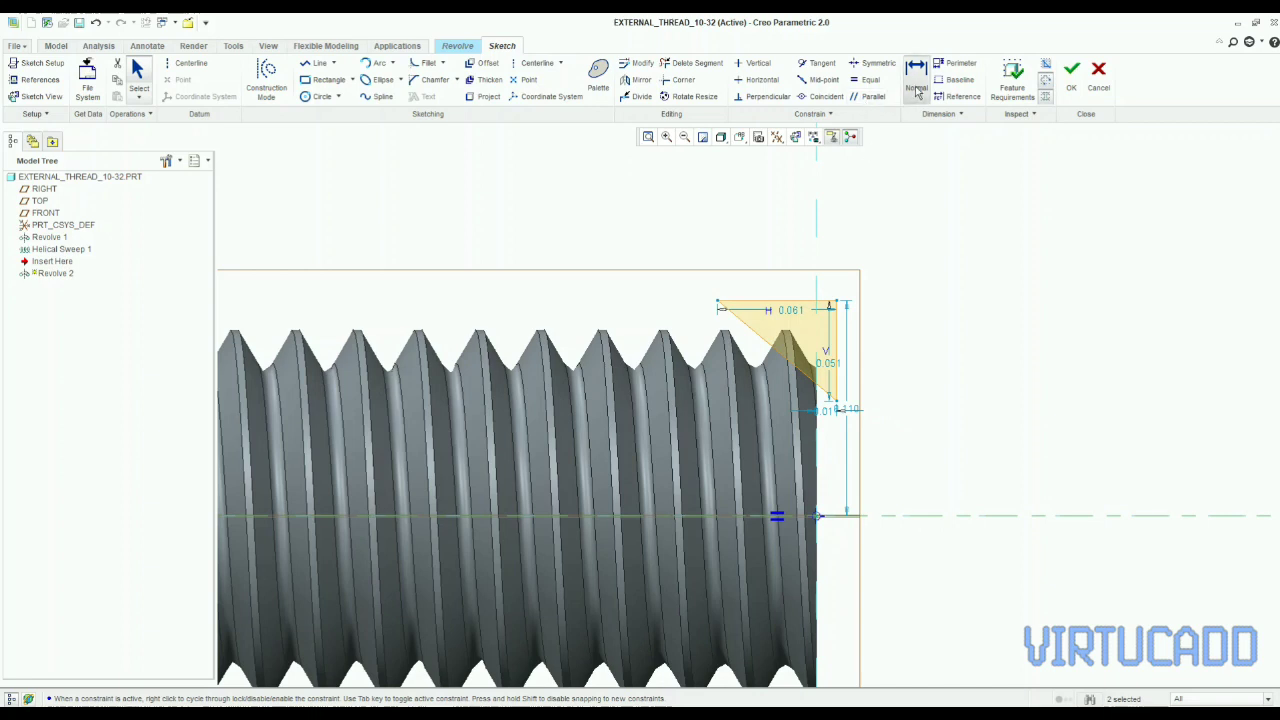
{"action": "left_click", "coordinate": [900, 516]}
{"action": "middle_click", "coordinate": [928, 569]}
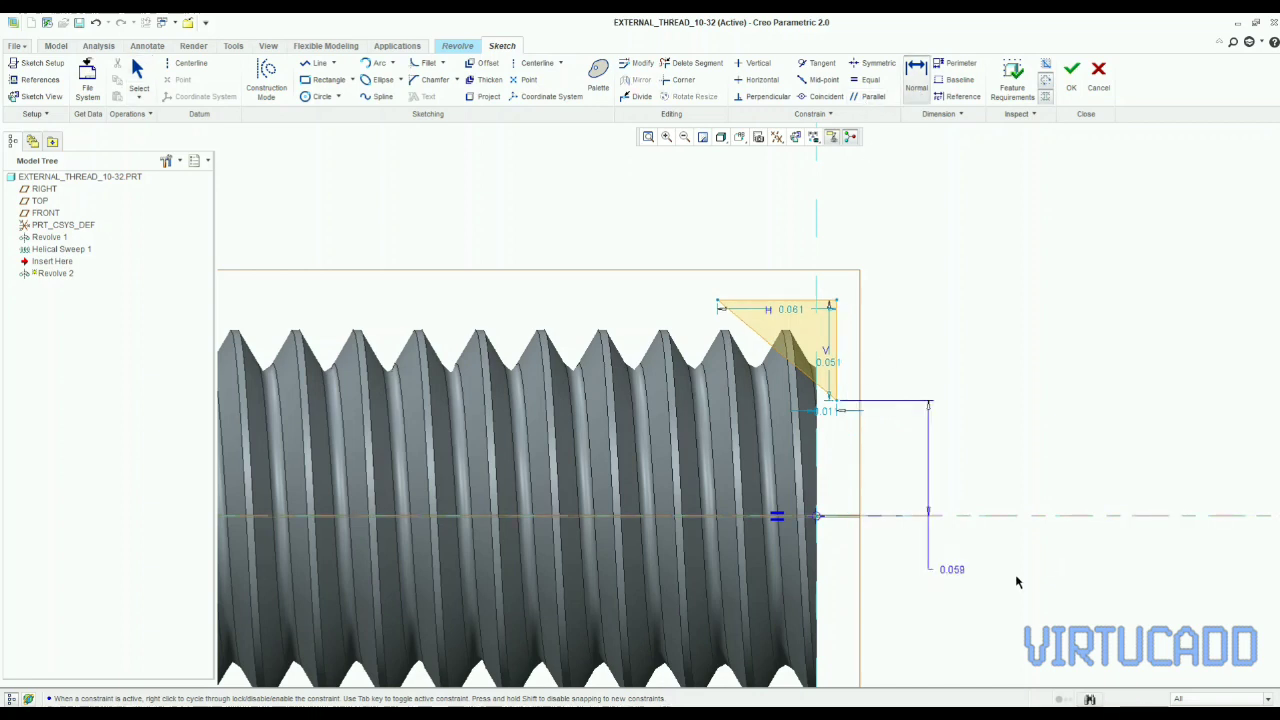
{"action": "right_click", "coordinate": [951, 573]}
{"action": "left_click", "coordinate": [1036, 428]}
{"action": "double_click", "coordinate": [934, 572]}
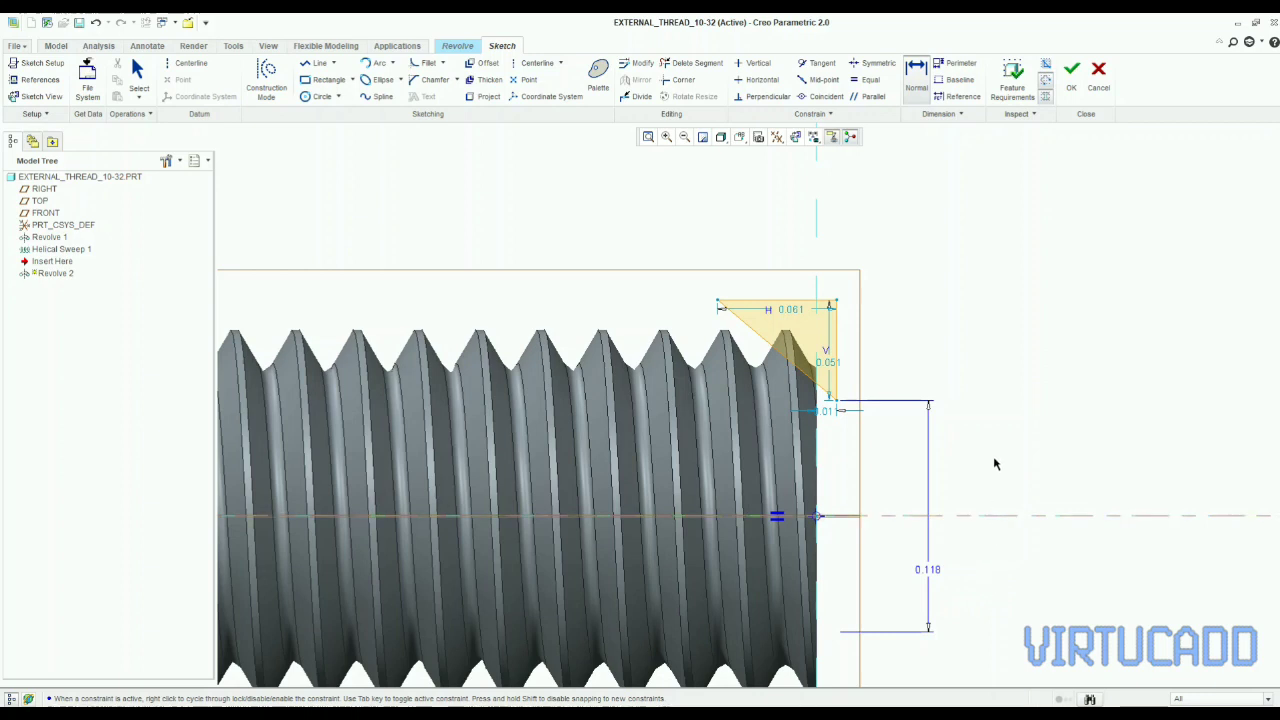
- Dimension the triangle's angle between its sloped and vertical sides, its offset from the end face, and its width
{"action": "left_click", "coordinate": [837, 364]}
{"action": "middle_click", "coordinate": [797, 320]}
{"action": "middle_click", "coordinate": [934, 333]}
{"action": "left_click", "coordinate": [814, 287]}
{"action": "left_click", "coordinate": [838, 317]}
{"action": "middle_click", "coordinate": [930, 288]}
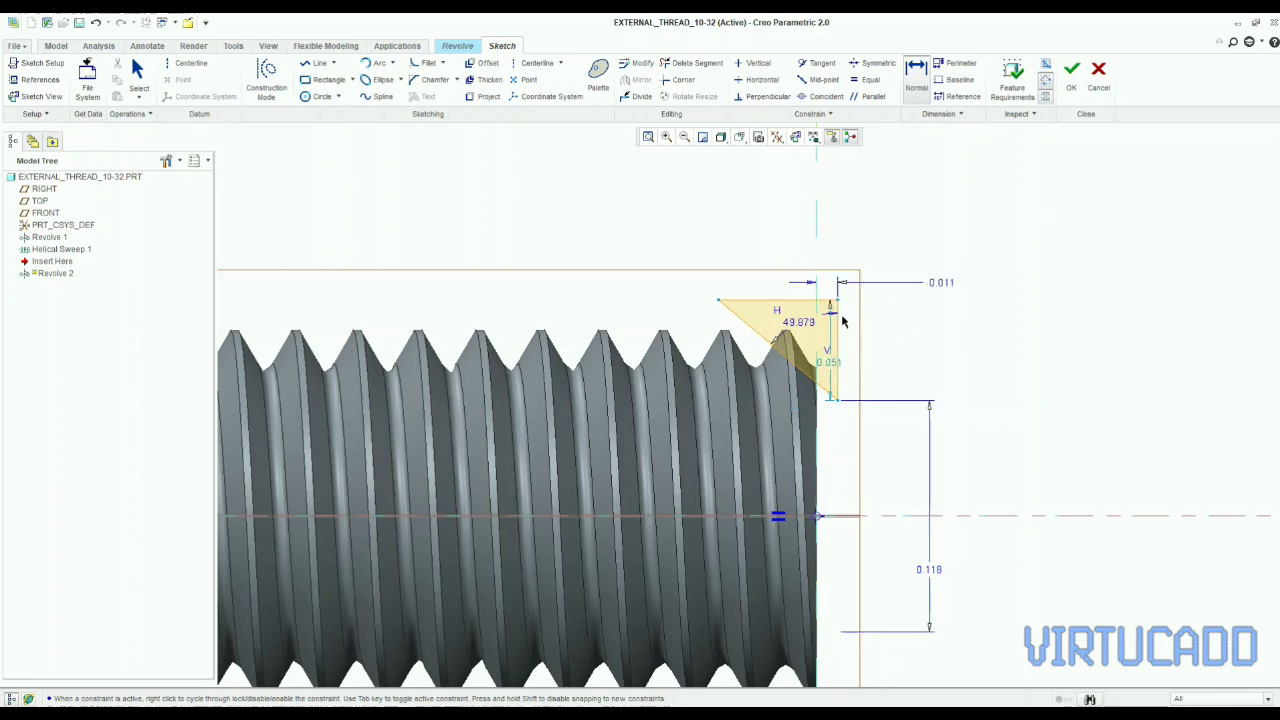
{"action": "left_click", "coordinate": [715, 297]}
{"action": "middle_click", "coordinate": [760, 264]}
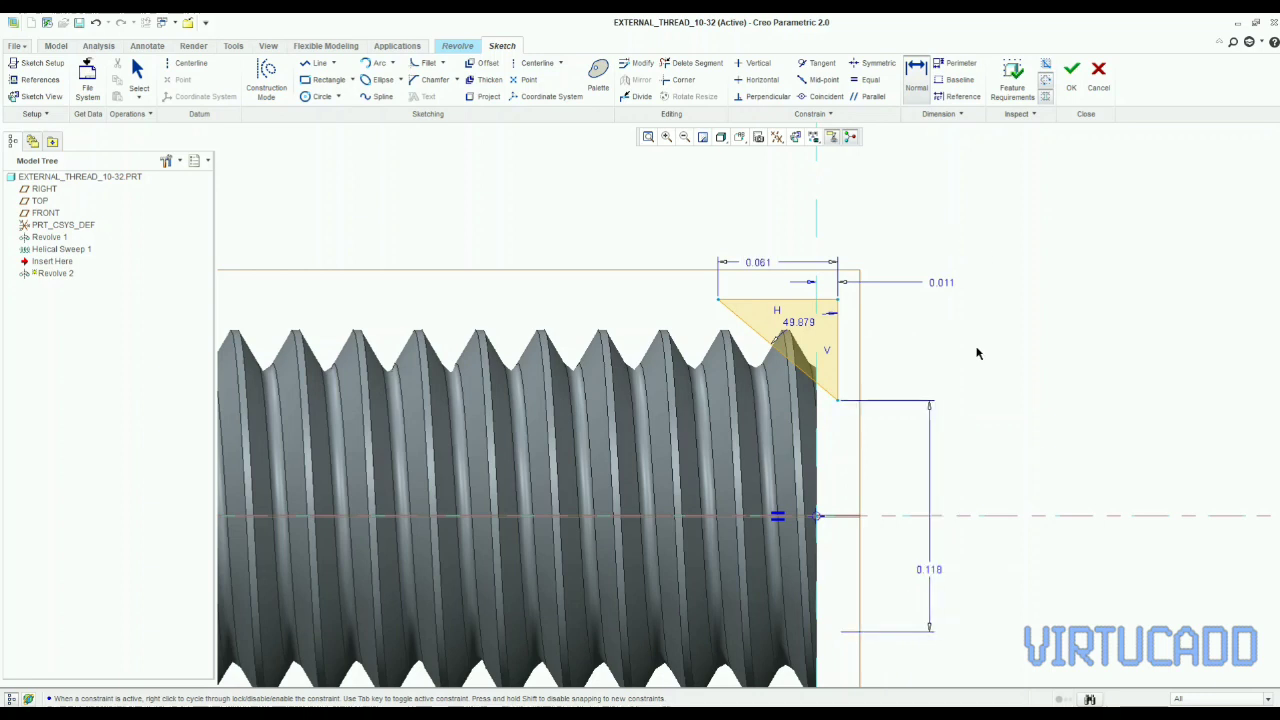
- Finish the triangle sketch and complete the revolve as a 360-degree material cut
{"action": "left_click", "coordinate": [1072, 88]}
{"action": "left_click", "coordinate": [251, 81]}
{"action": "middle_click", "coordinate": [869, 353]}
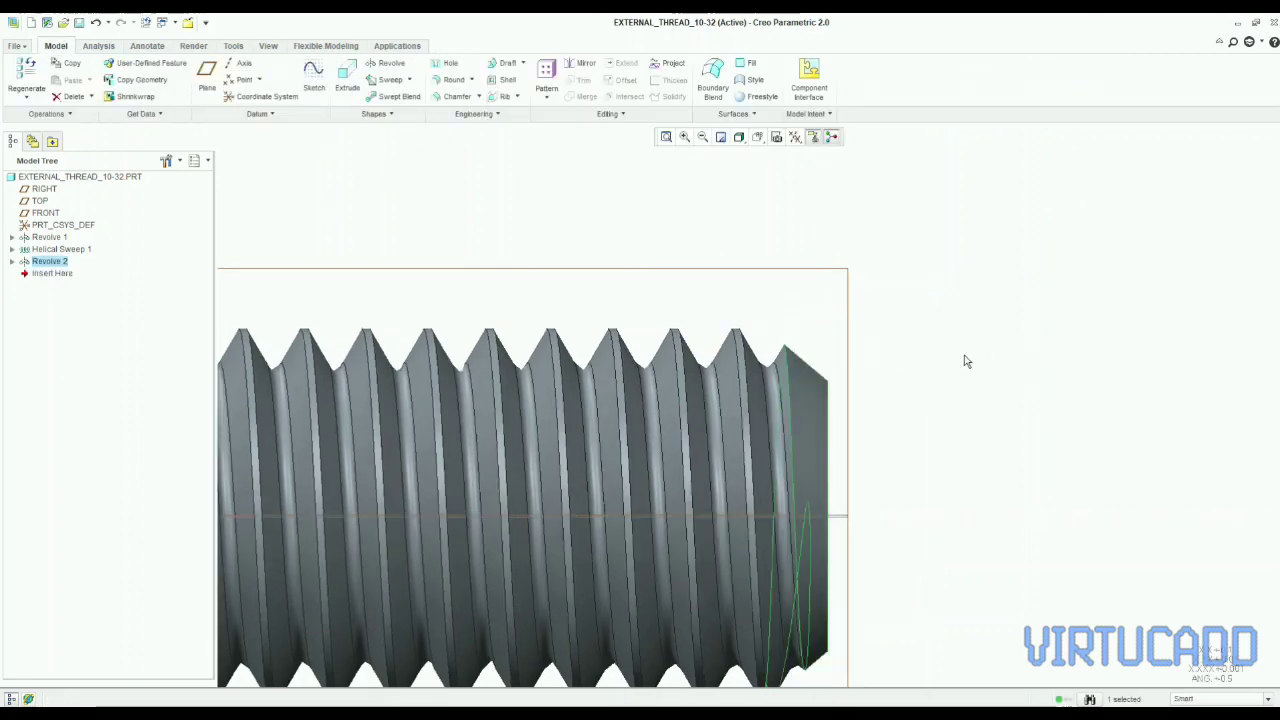
- Reopen the part relations, space the comment away from d13 = 60, and add a /*CHAMFER heading below it
{"action": "key", "text": "e"}
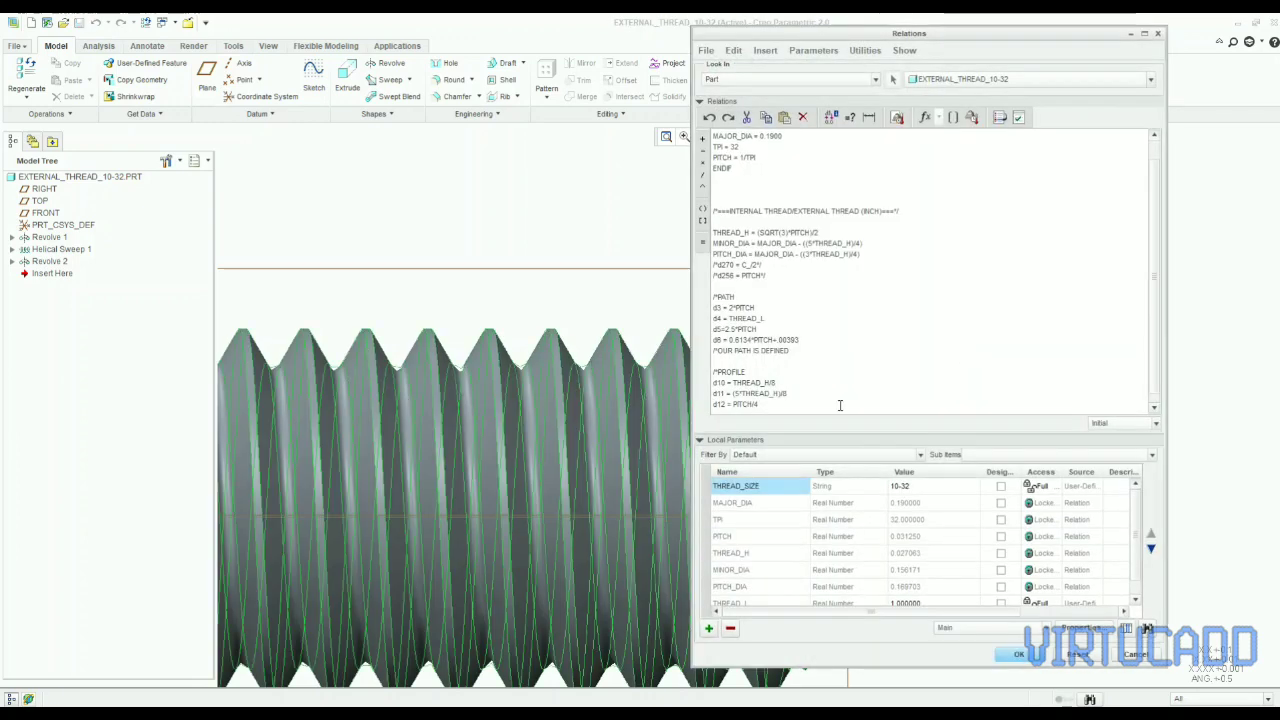
{"action": "scroll", "coordinate": [840, 405], "scroll_direction": "down", "scroll_amount": 1}
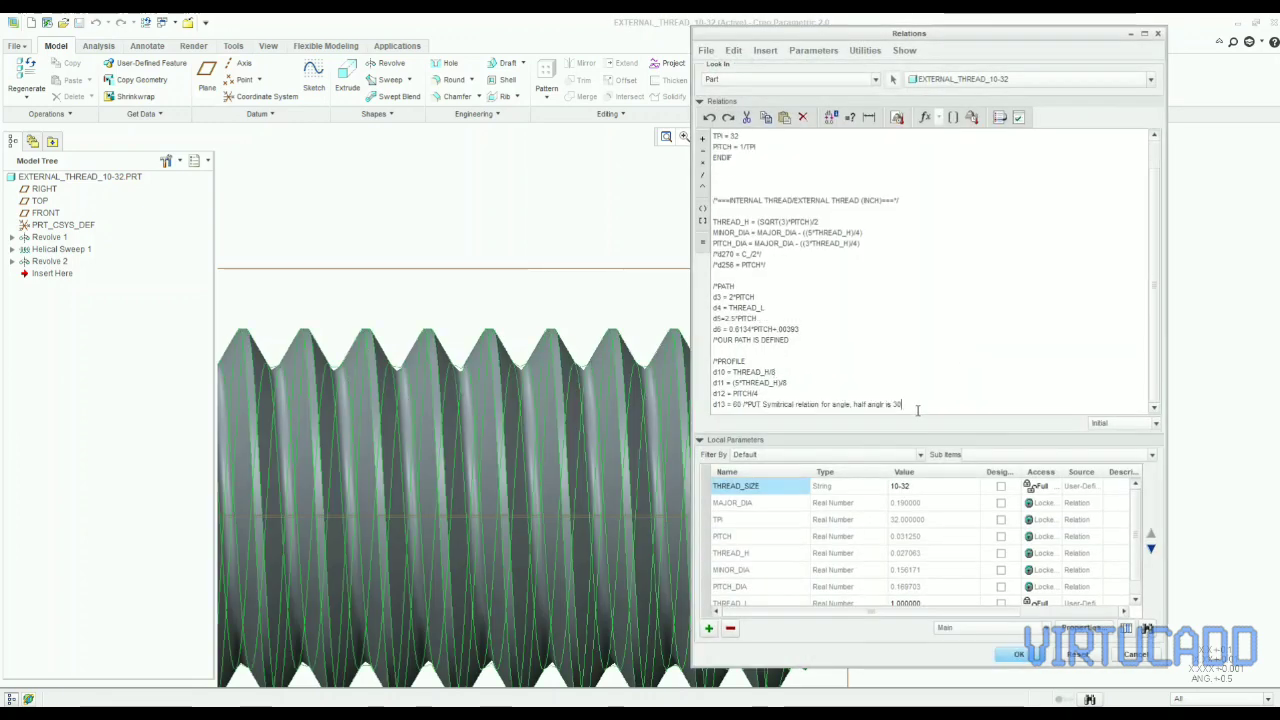
{"action": "key", "text": "Return"}
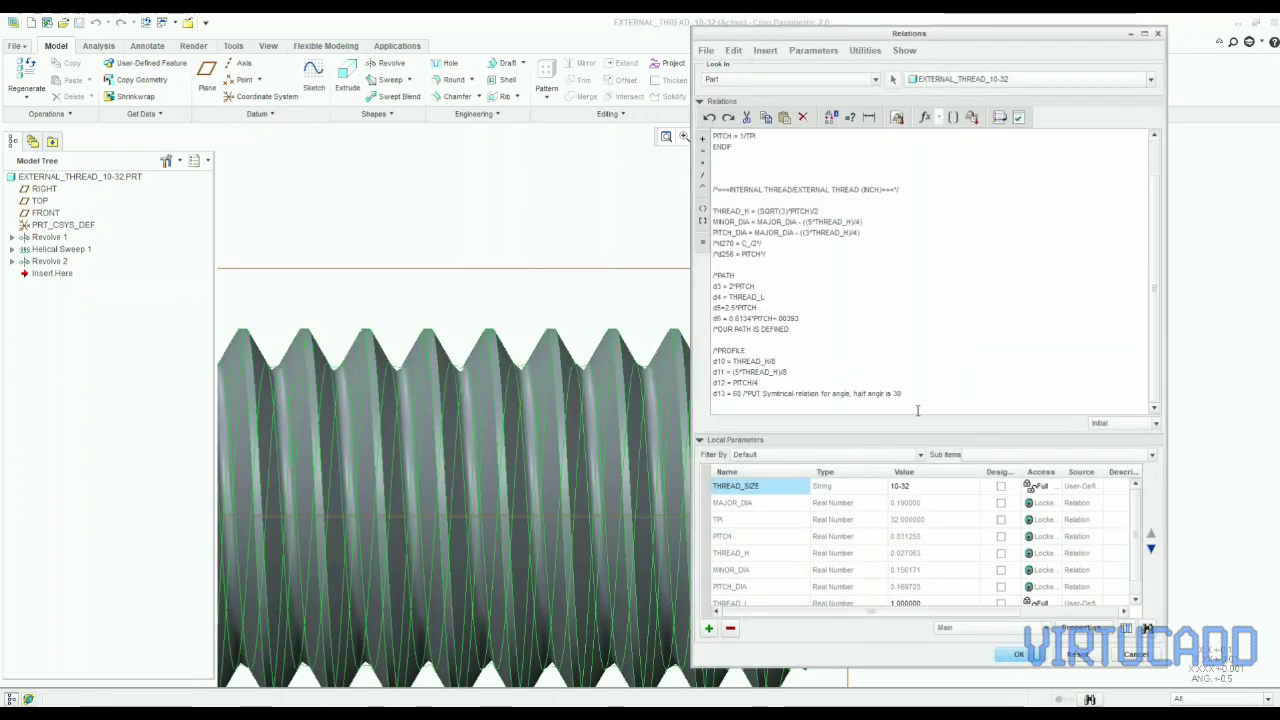
{"action": "key", "text": "Return"}
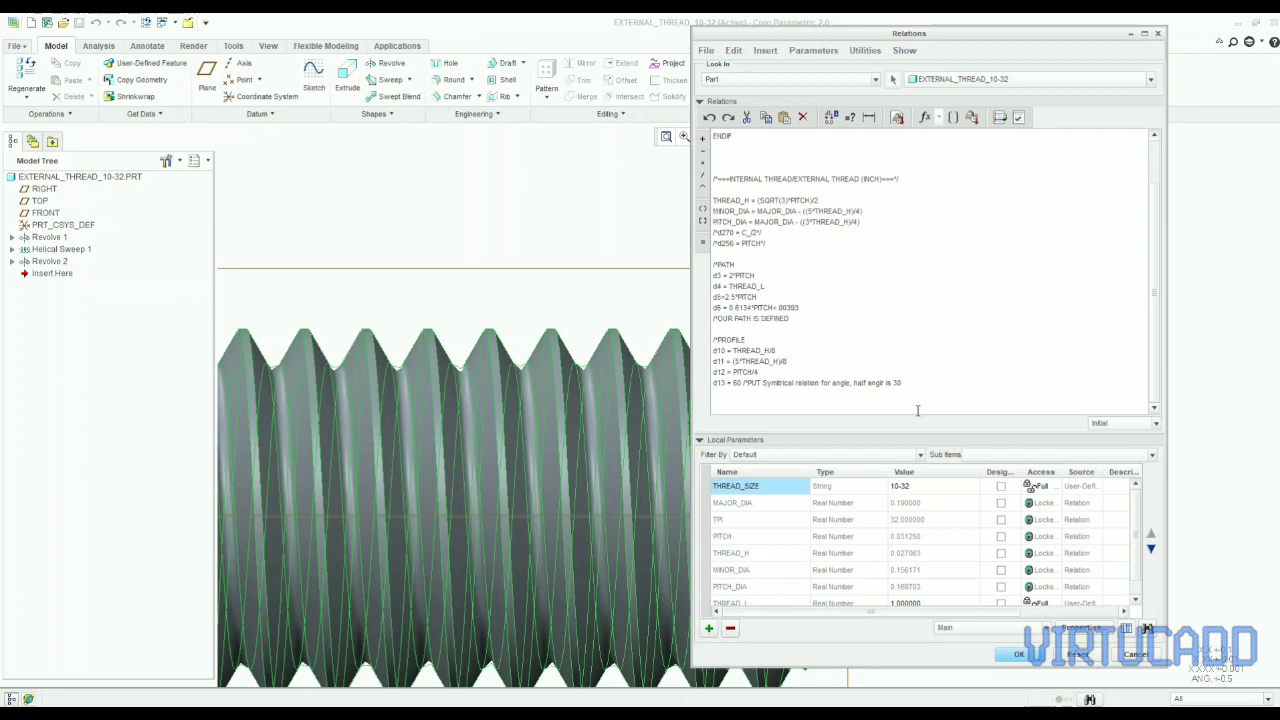
{"action": "left_click", "coordinate": [743, 385]}
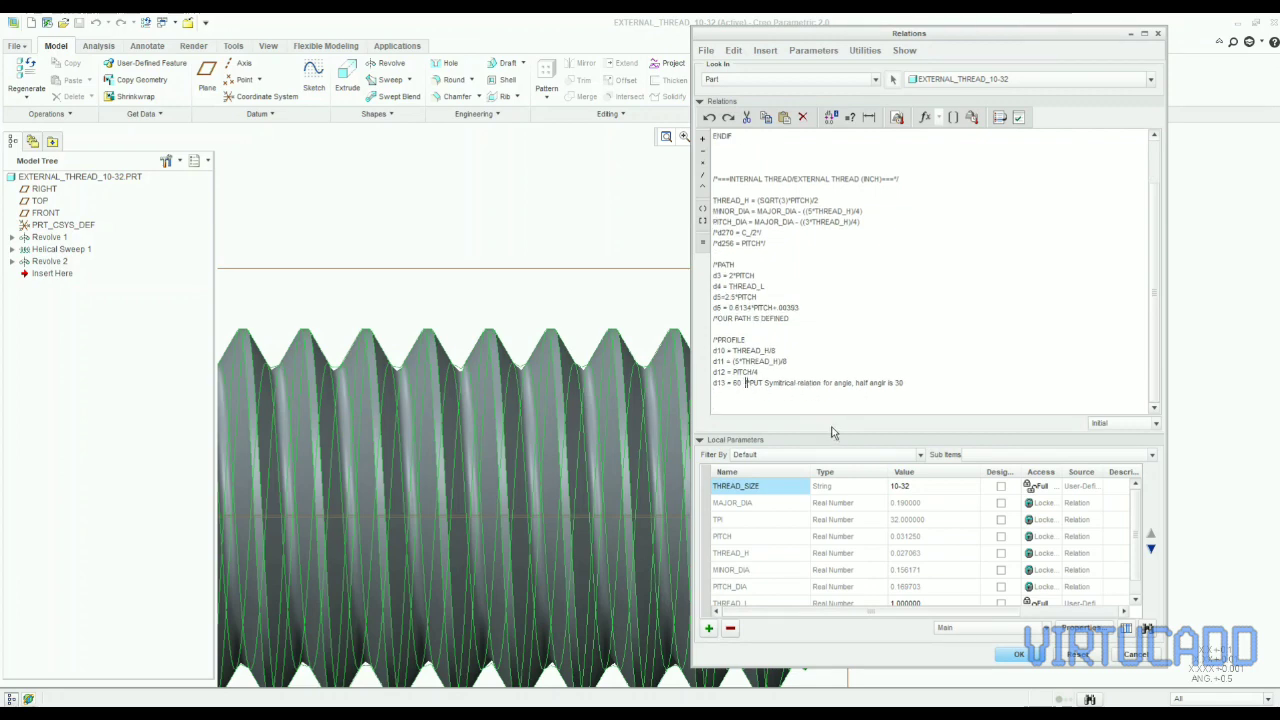
{"action": "left_click", "coordinate": [915, 383]}
{"action": "key", "text": "Return"}
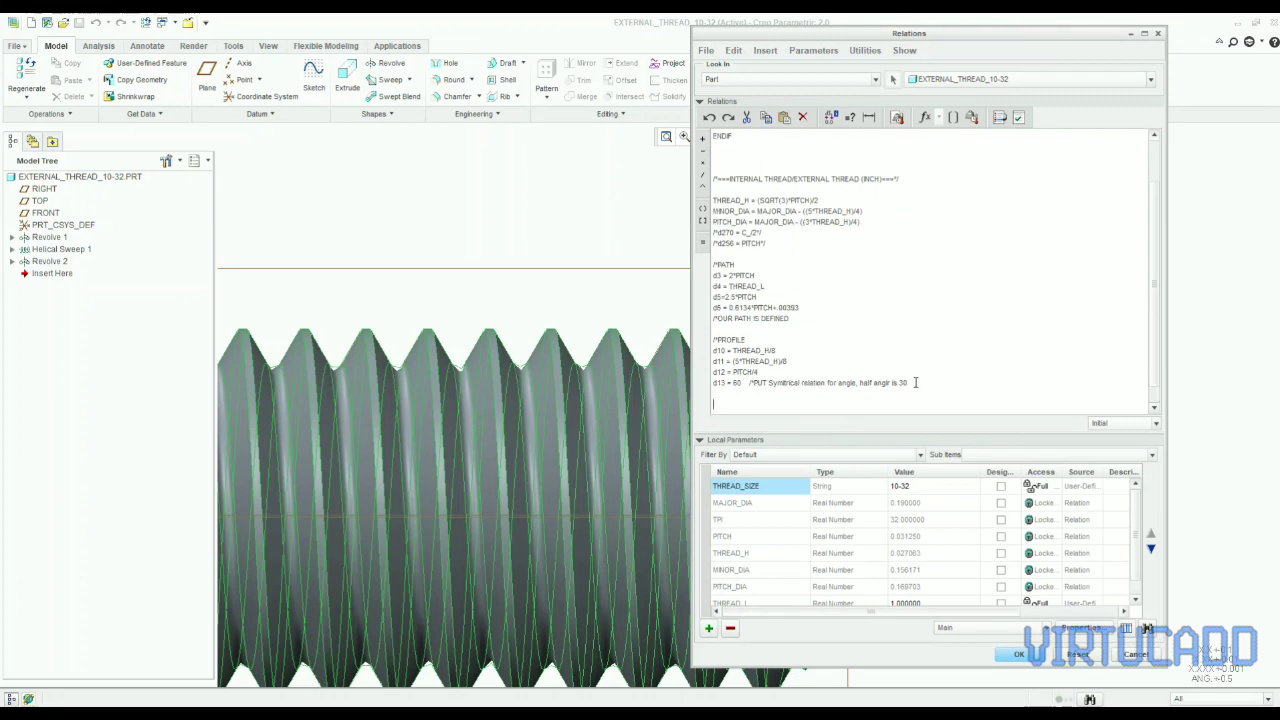
{"action": "type", "text": "/*CHAMFER"}
{"action": "key", "text": "Return"}
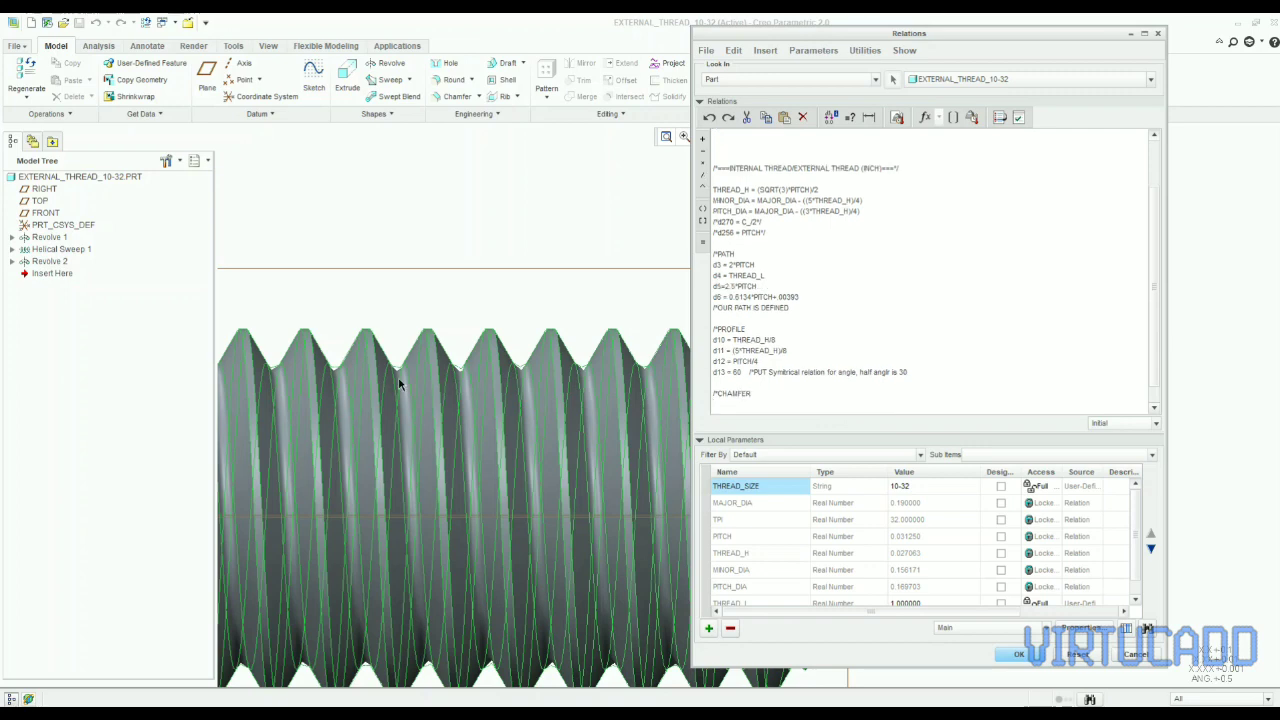
- Show the revolved cut's dimensions and add the relation d15 = MAJOR_DIA-(1.8*PITCH) for the chamfer diameter
{"action": "scroll", "coordinate": [395, 395], "scroll_direction": "down", "scroll_amount": 3}
{"action": "scroll", "coordinate": [509, 429], "scroll_direction": "up", "scroll_amount": 5}
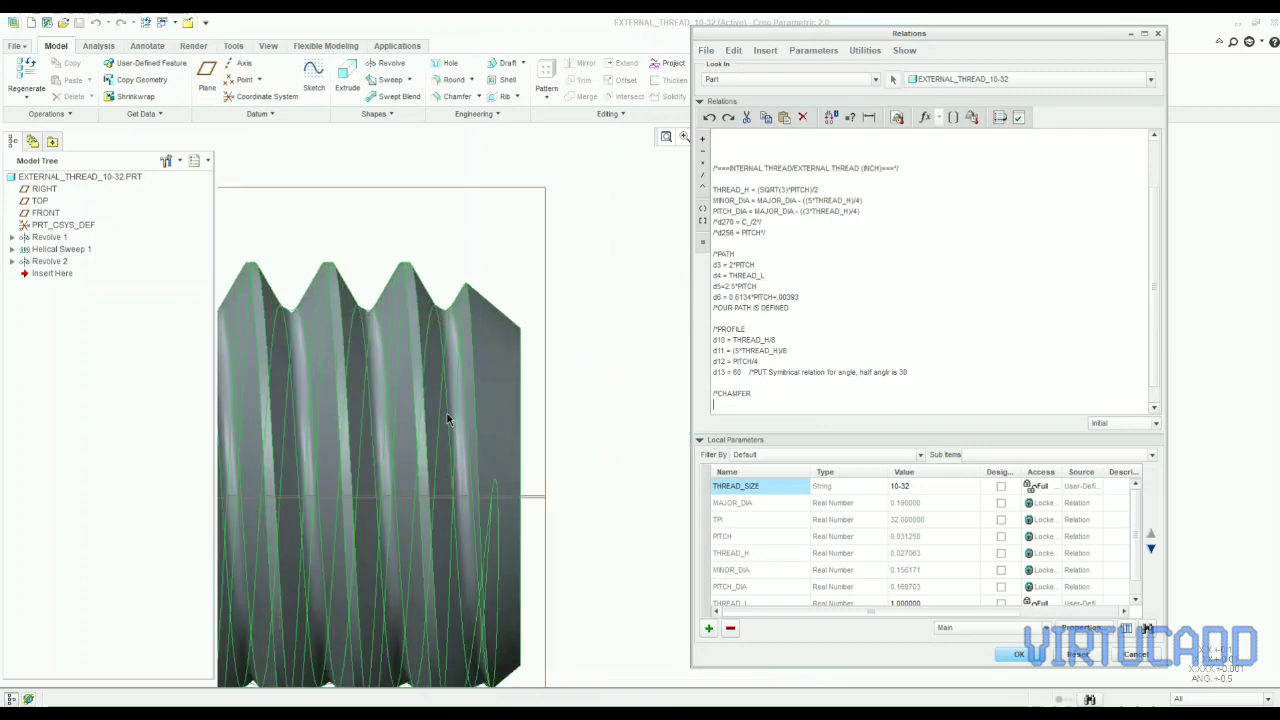
{"action": "left_click", "coordinate": [52, 262]}
{"action": "scroll", "coordinate": [413, 388], "scroll_direction": "down", "scroll_amount": 2}
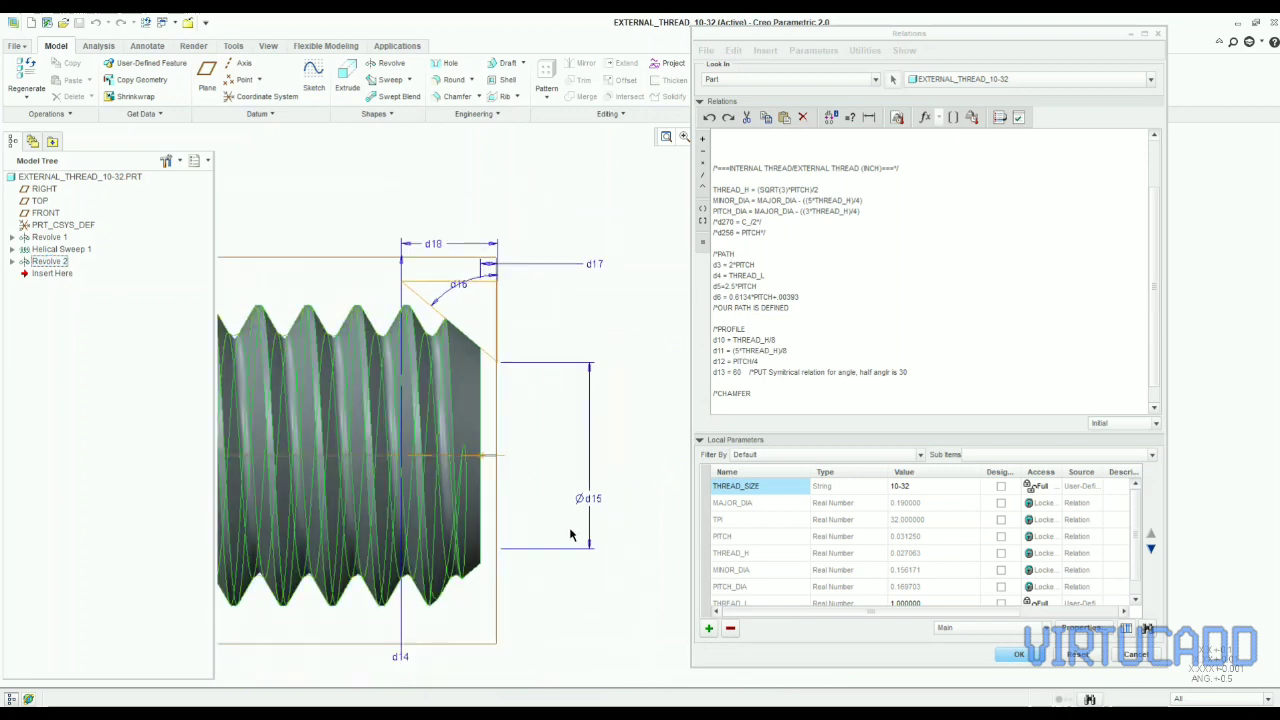
{"action": "left_click", "coordinate": [588, 498]}
{"action": "left_click", "coordinate": [735, 404]}
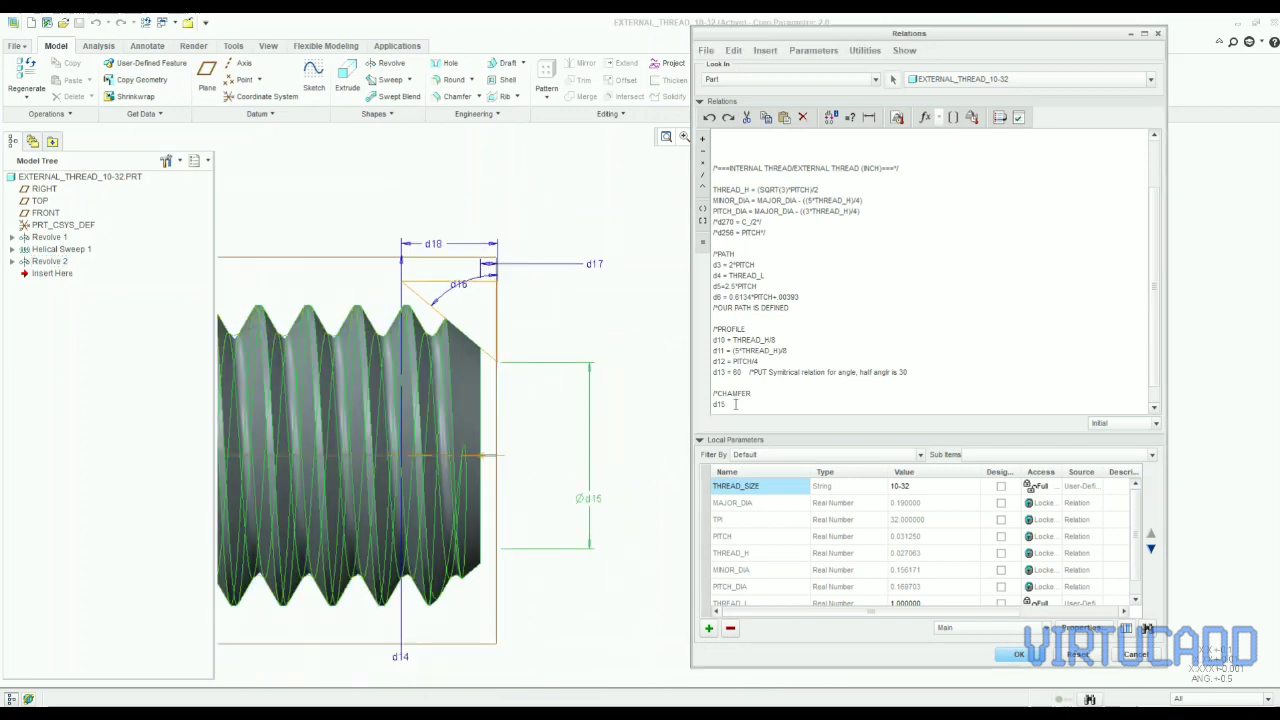
{"action": "type", "text": "="}
{"action": "type", "text": "MAJOR_DIA-(1.8*PITCH)"}
{"action": "key", "text": "Return"}
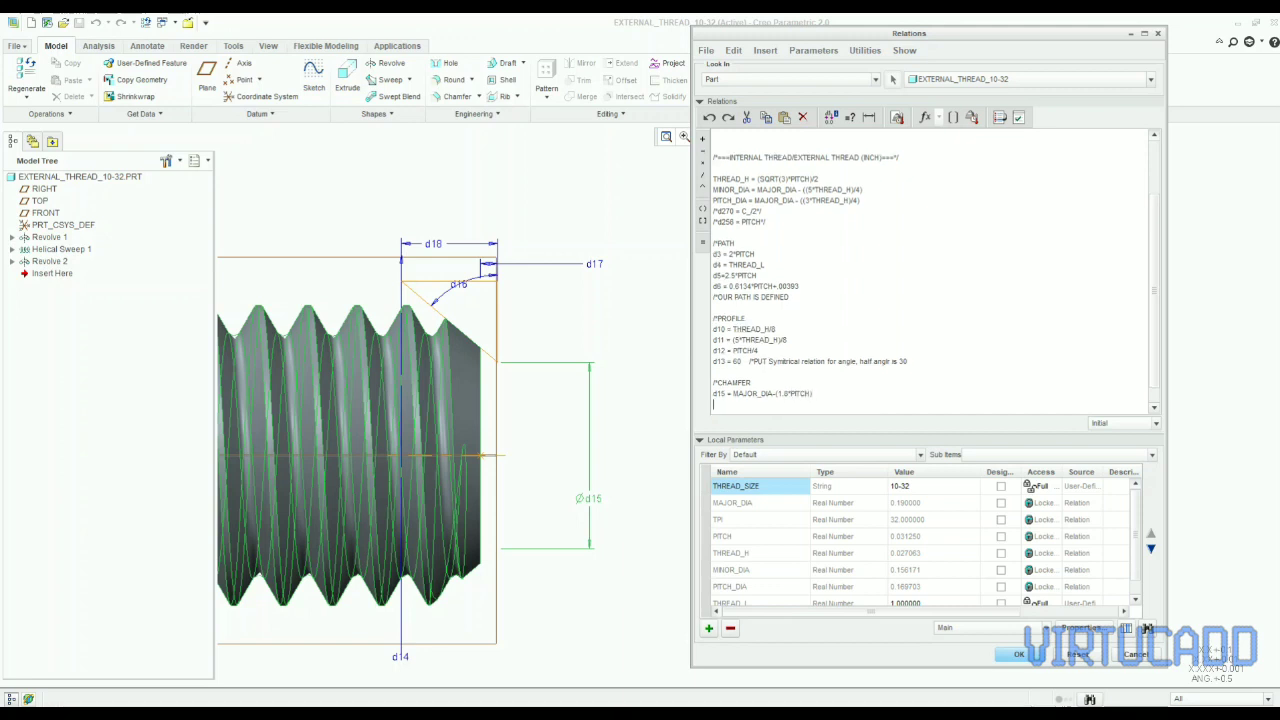
- Add the relation d16 = 48 for the chamfer angle with the comment /*Desired angle
{"action": "left_click", "coordinate": [457, 290]}
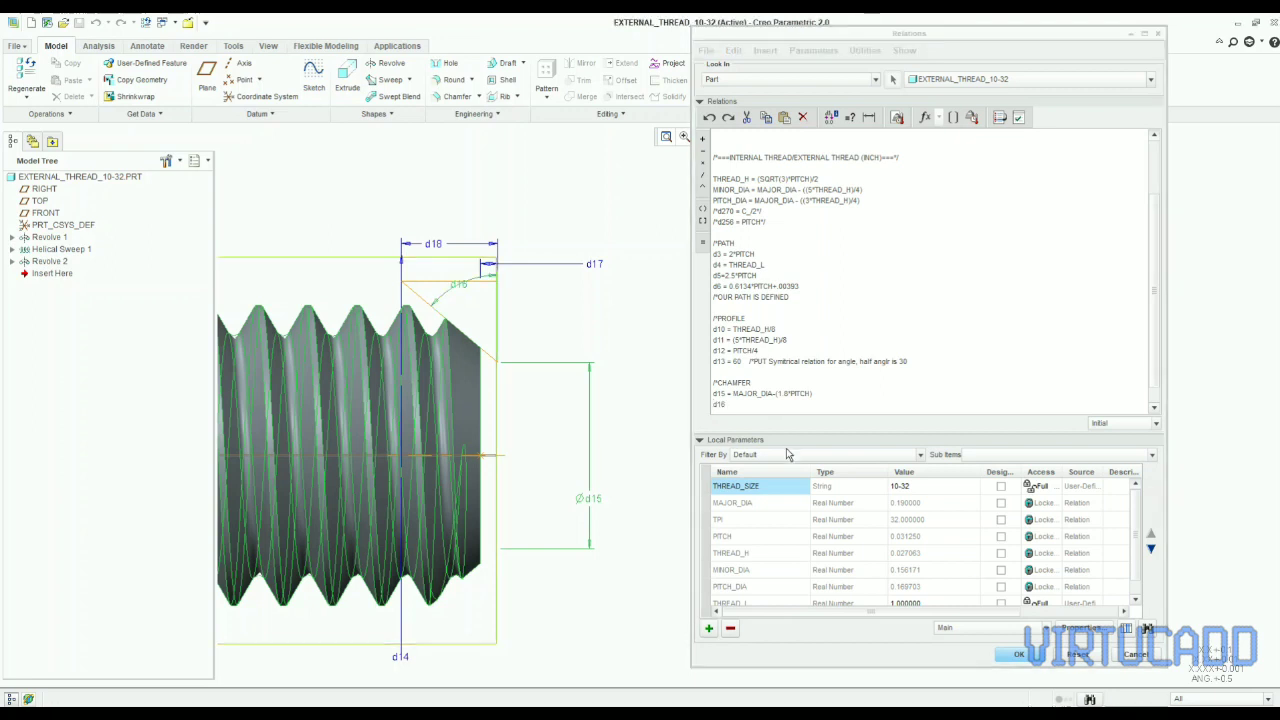
{"action": "type", "text": "="}
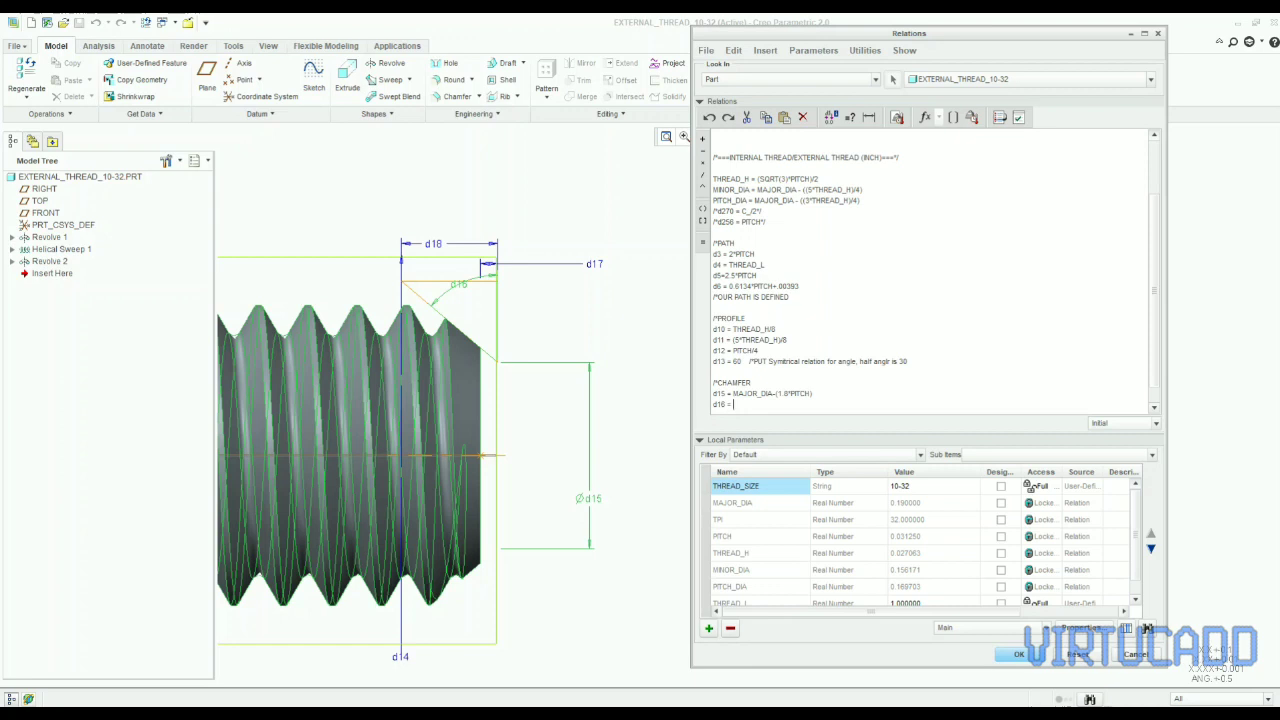
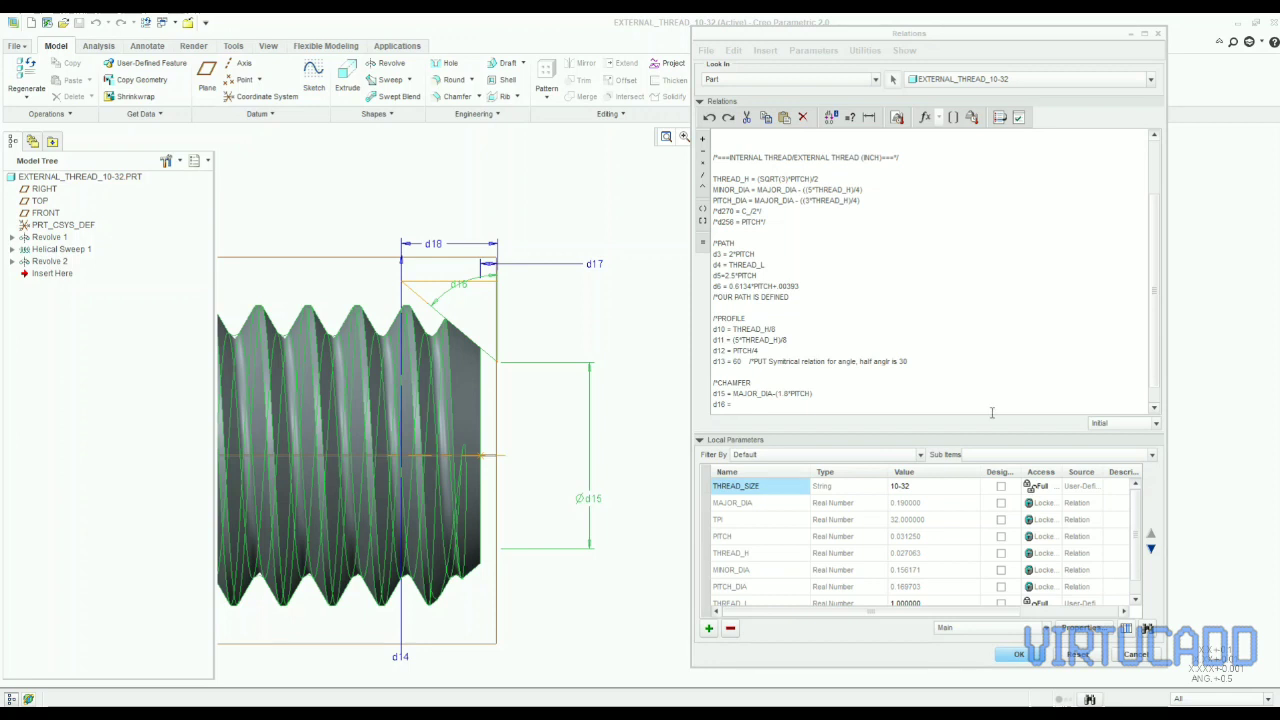
{"action": "left_click", "coordinate": [743, 405]}
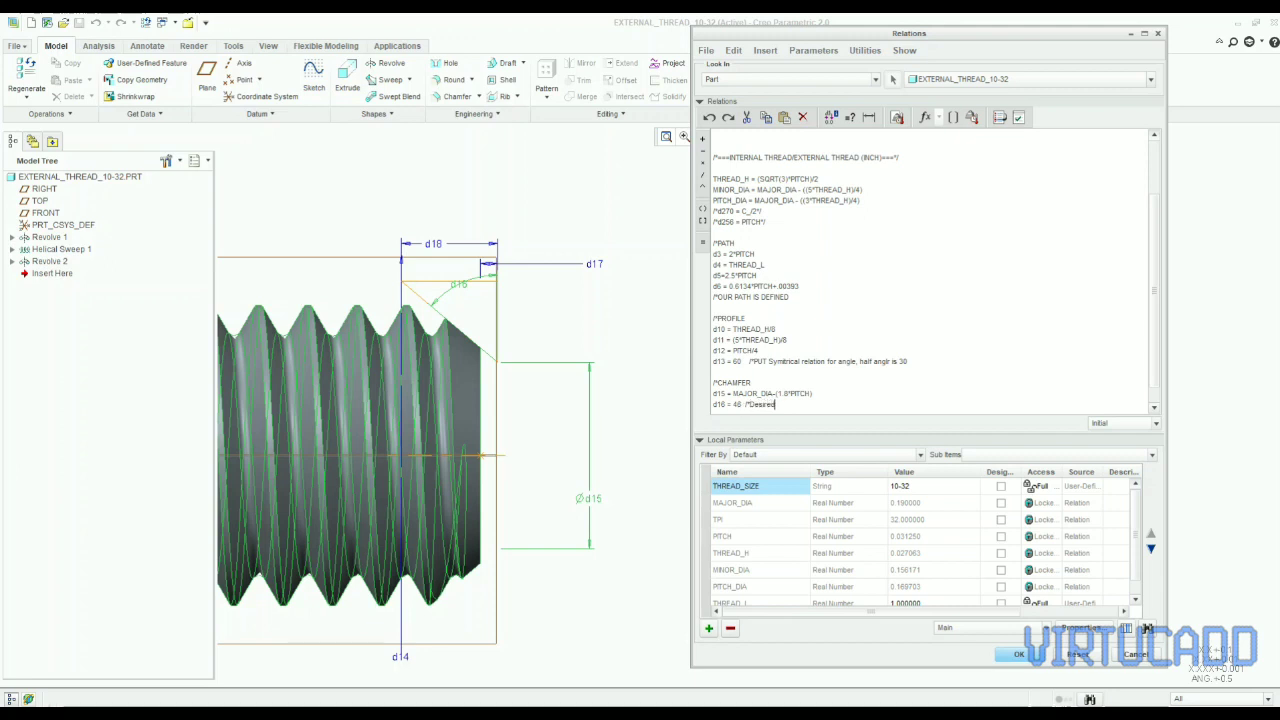
{"action": "type", "text": "ngle"}
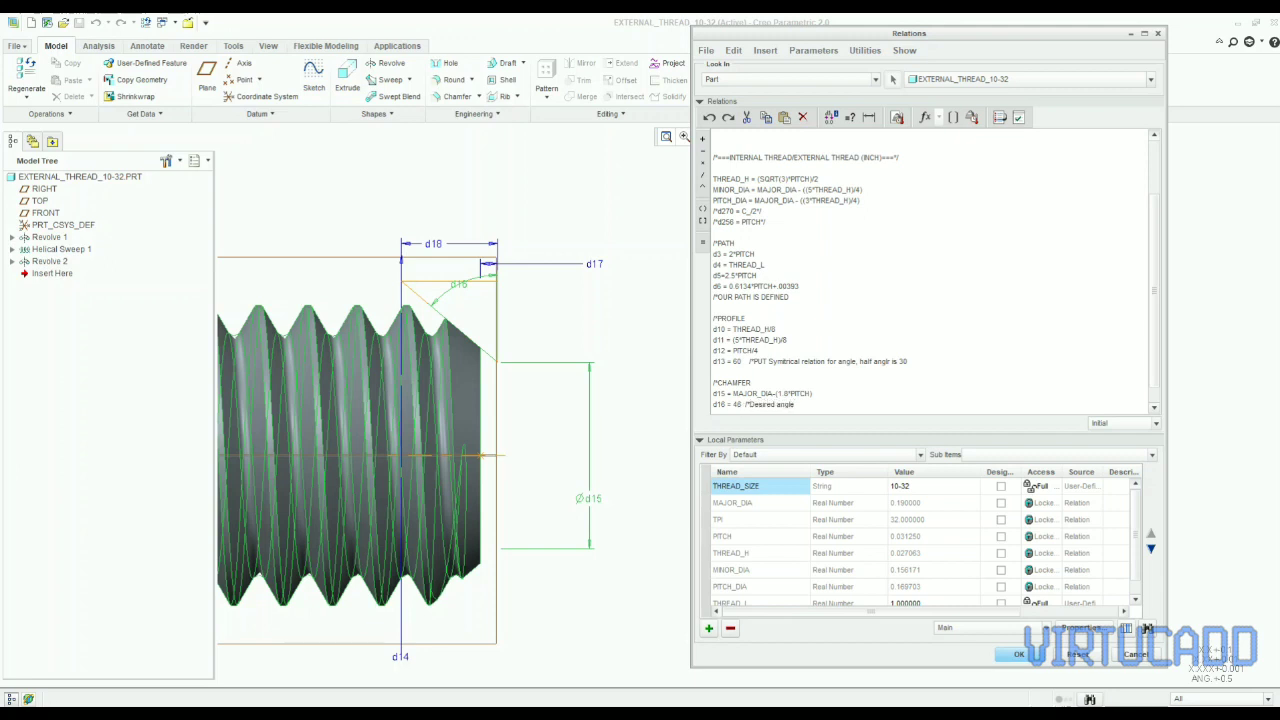
{"action": "key", "text": "Return"}
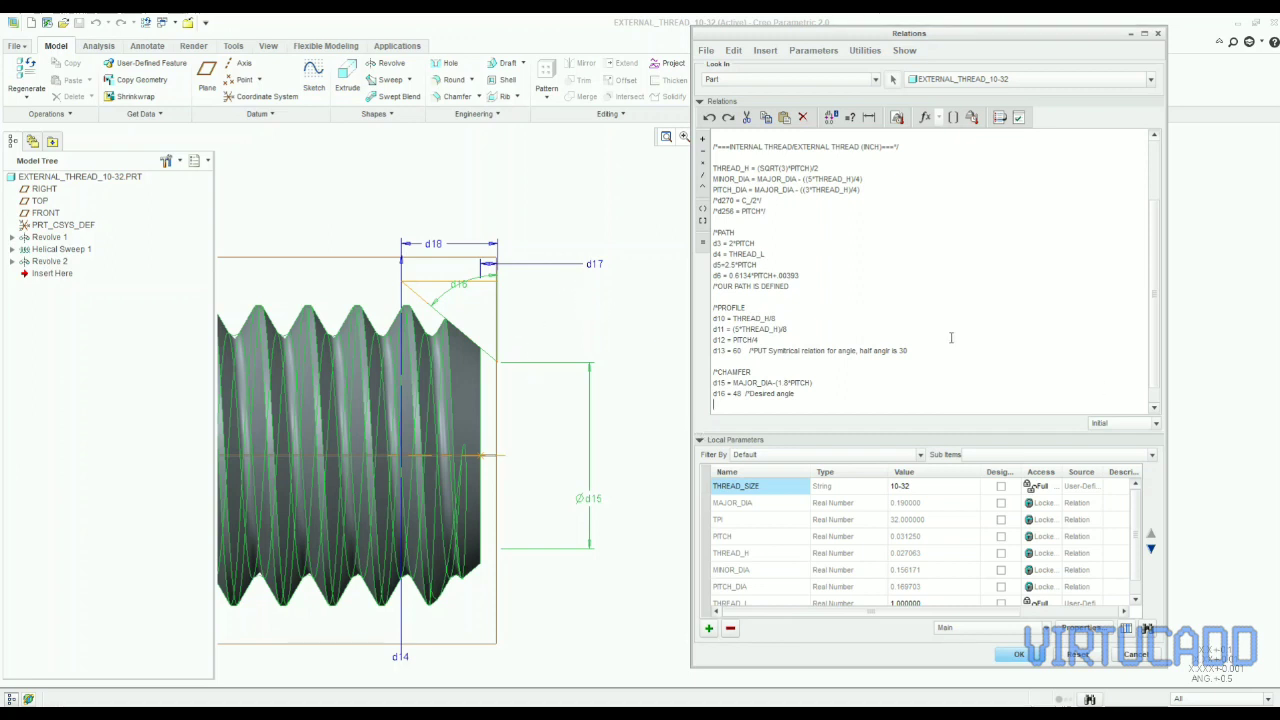
- Add the relation d17 = pitch/4 for the chamfer triangle's offset from the end face
{"action": "left_click", "coordinate": [595, 268]}
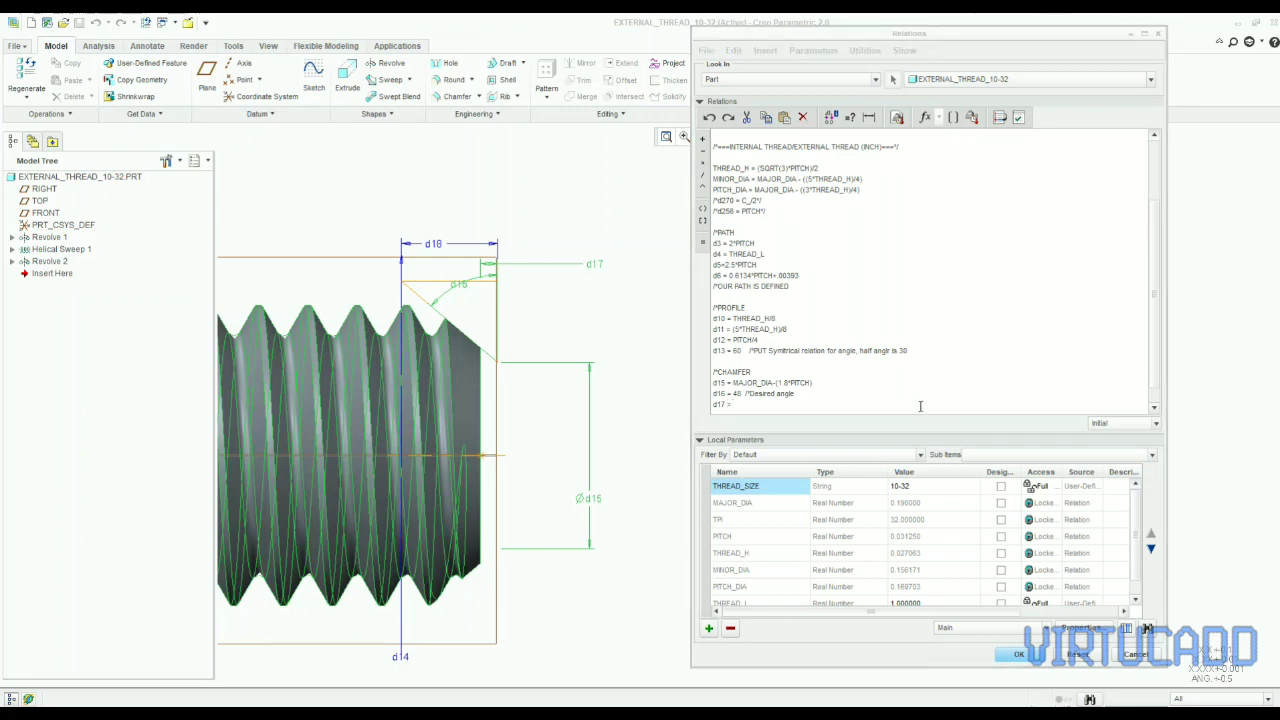
{"action": "left_click", "coordinate": [742, 402]}
{"action": "type", "text": "pitch/4"}
{"action": "key", "text": "Return"}
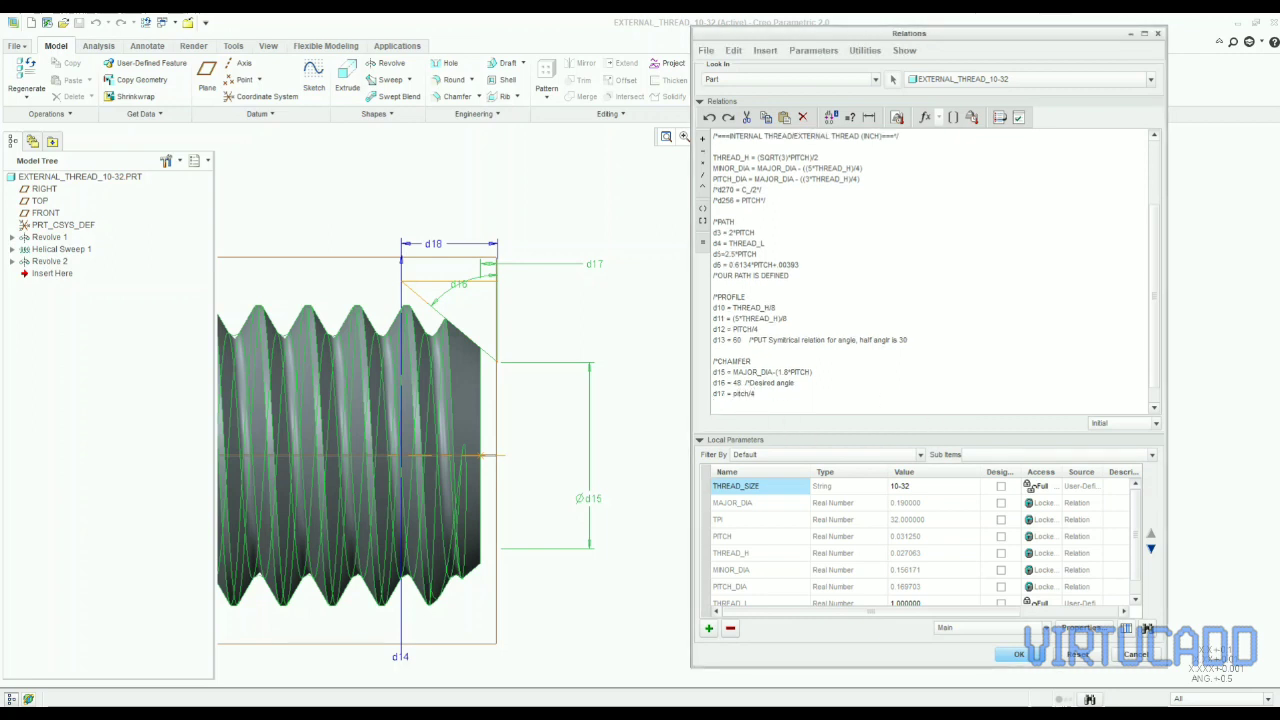
- Add the relation d18 = 1.25 * pitch for the chamfer triangle's length, verify and accept the relations, and regenerate the part
{"action": "left_click", "coordinate": [431, 246]}
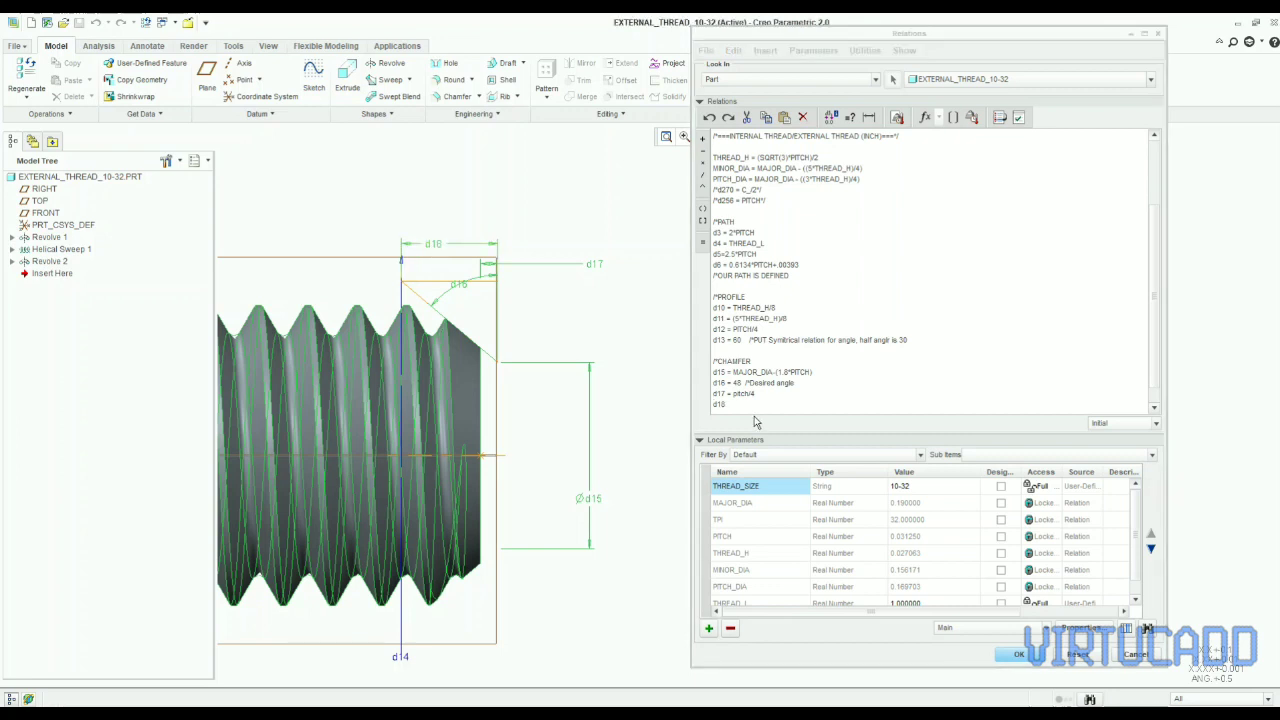
{"action": "left_click", "coordinate": [739, 405]}
{"action": "type", "text": "="}
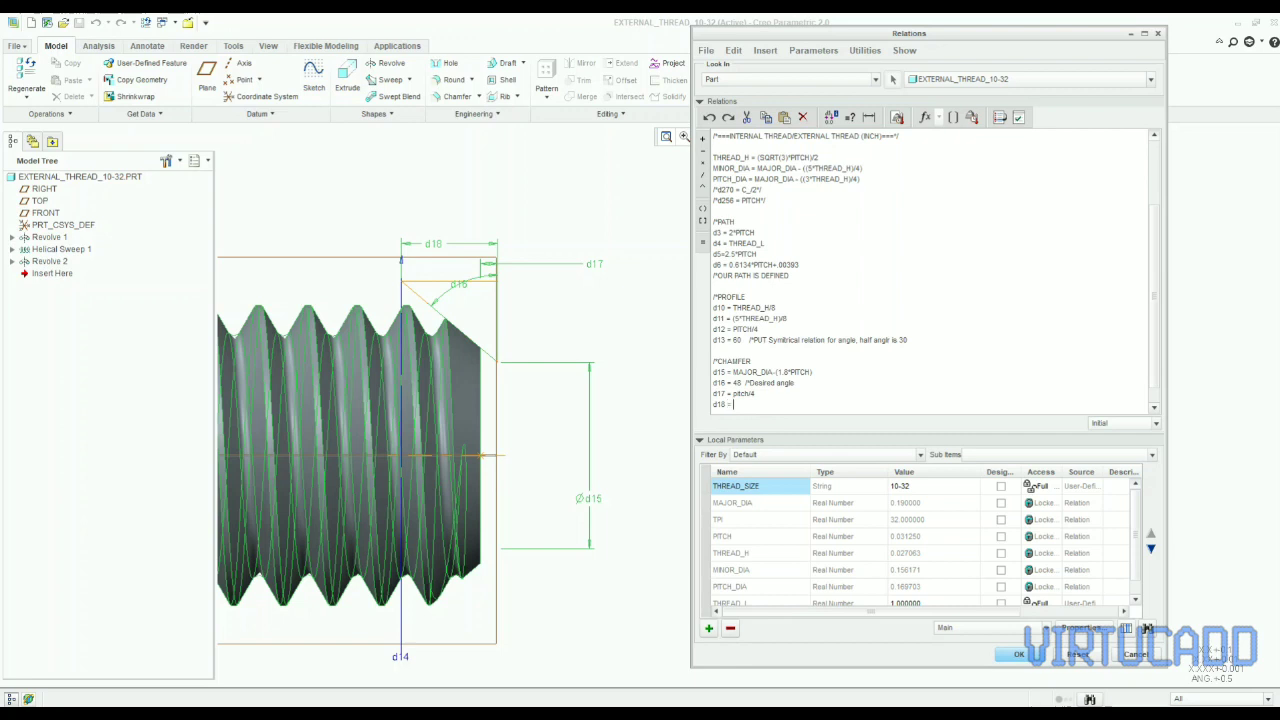
{"action": "type", "text": " 1.25 * pitch"}
{"action": "left_click", "coordinate": [1017, 119]}
{"action": "left_click", "coordinate": [648, 380]}
{"action": "left_click", "coordinate": [1012, 654]}
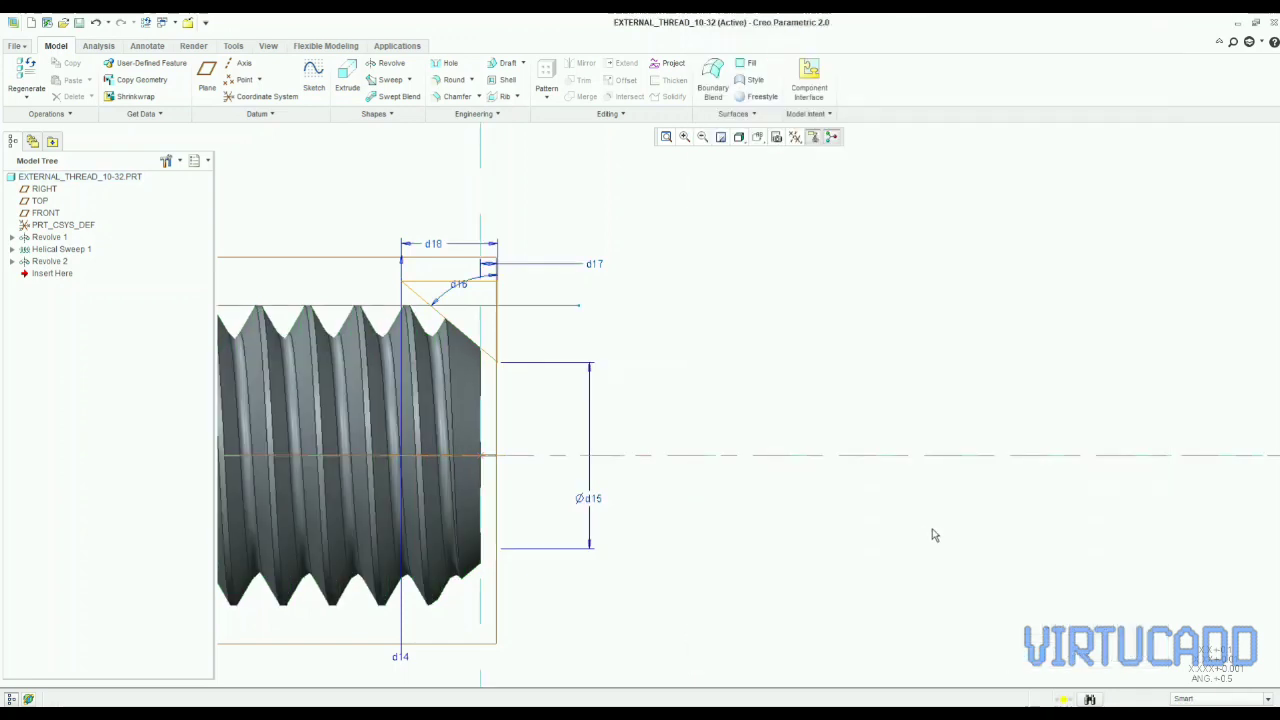
{"action": "key", "text": "ctrl+g"}
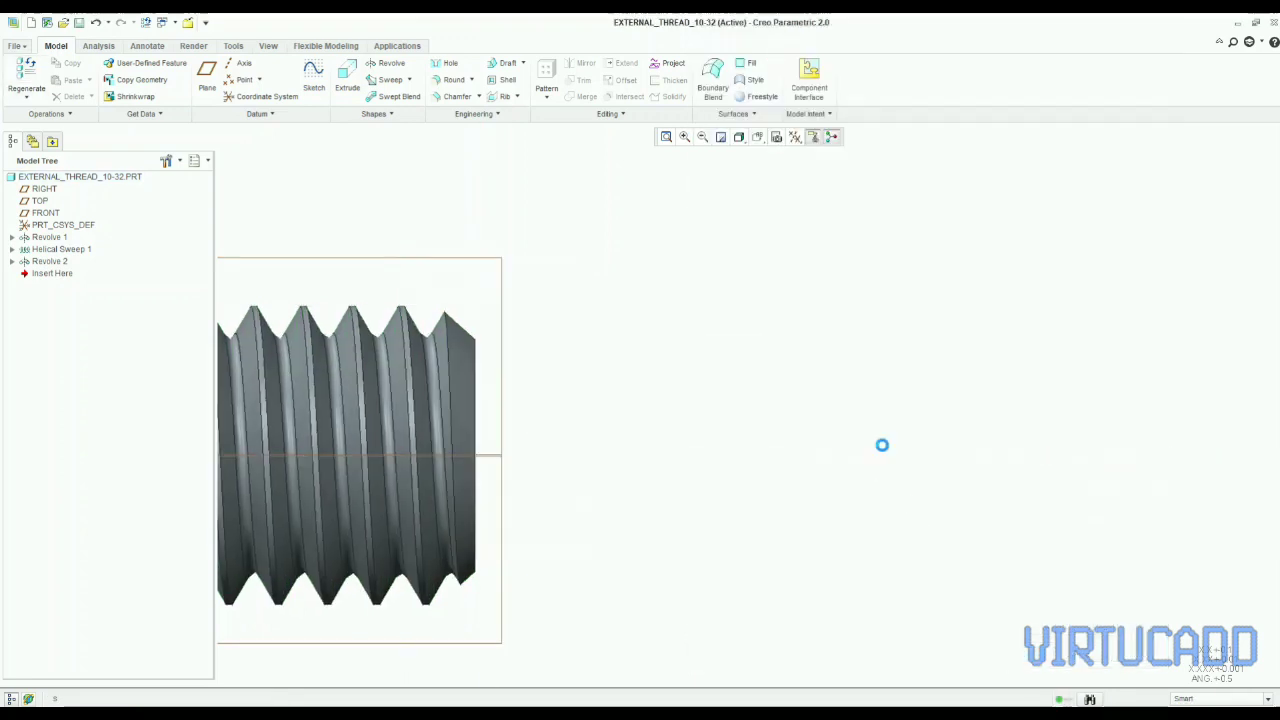
- Inspect the regenerated thread and its chamfered free end up close from several angles
{"action": "scroll", "coordinate": [862, 414], "scroll_direction": "up", "scroll_amount": 6}
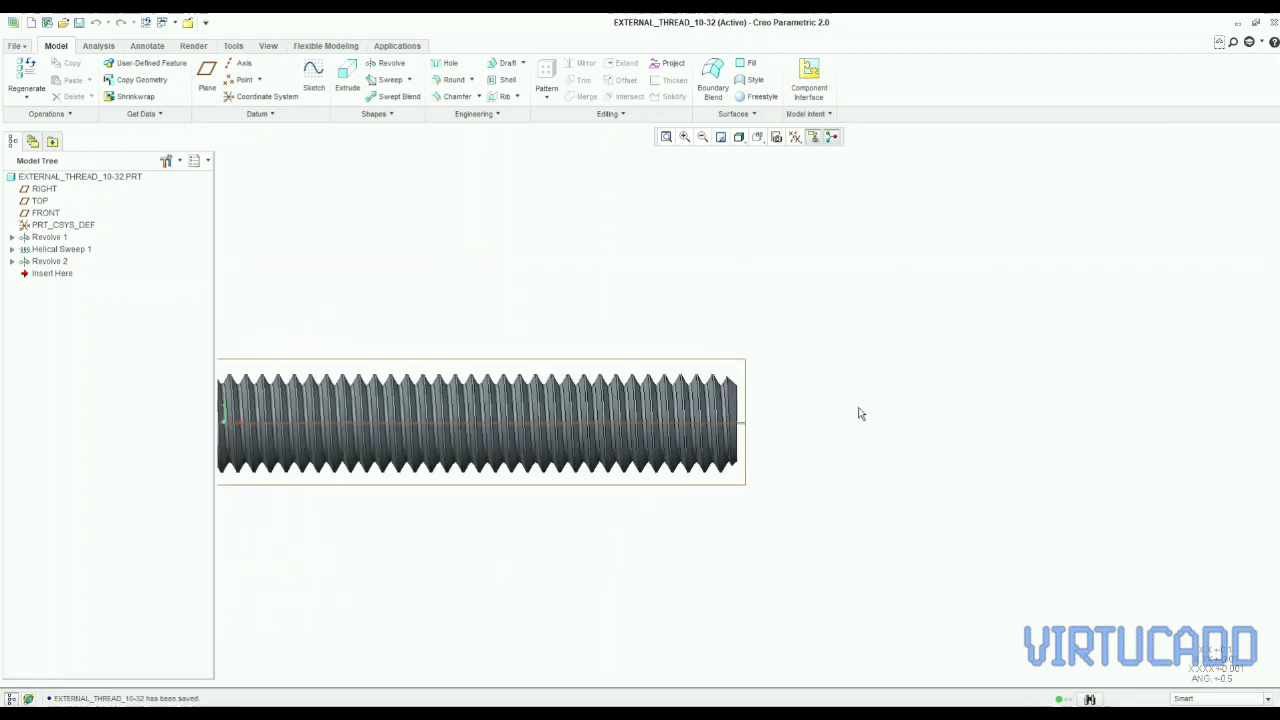
{"action": "scroll", "coordinate": [789, 449], "scroll_direction": "down", "scroll_amount": 2}
{"action": "middle_click_drag", "start_coordinate": [789, 449], "coordinate": [589, 558]}
{"action": "scroll", "coordinate": [557, 566], "scroll_direction": "down", "scroll_amount": 3}
{"action": "scroll", "coordinate": [526, 600], "scroll_direction": "down", "scroll_amount": 4}
{"action": "scroll", "coordinate": [1035, 372], "scroll_direction": "up", "scroll_amount": 3}
{"action": "middle_click_drag", "start_coordinate": [1035, 372], "coordinate": [1017, 377]}
{"action": "scroll", "coordinate": [928, 380], "scroll_direction": "up", "scroll_amount": 3}
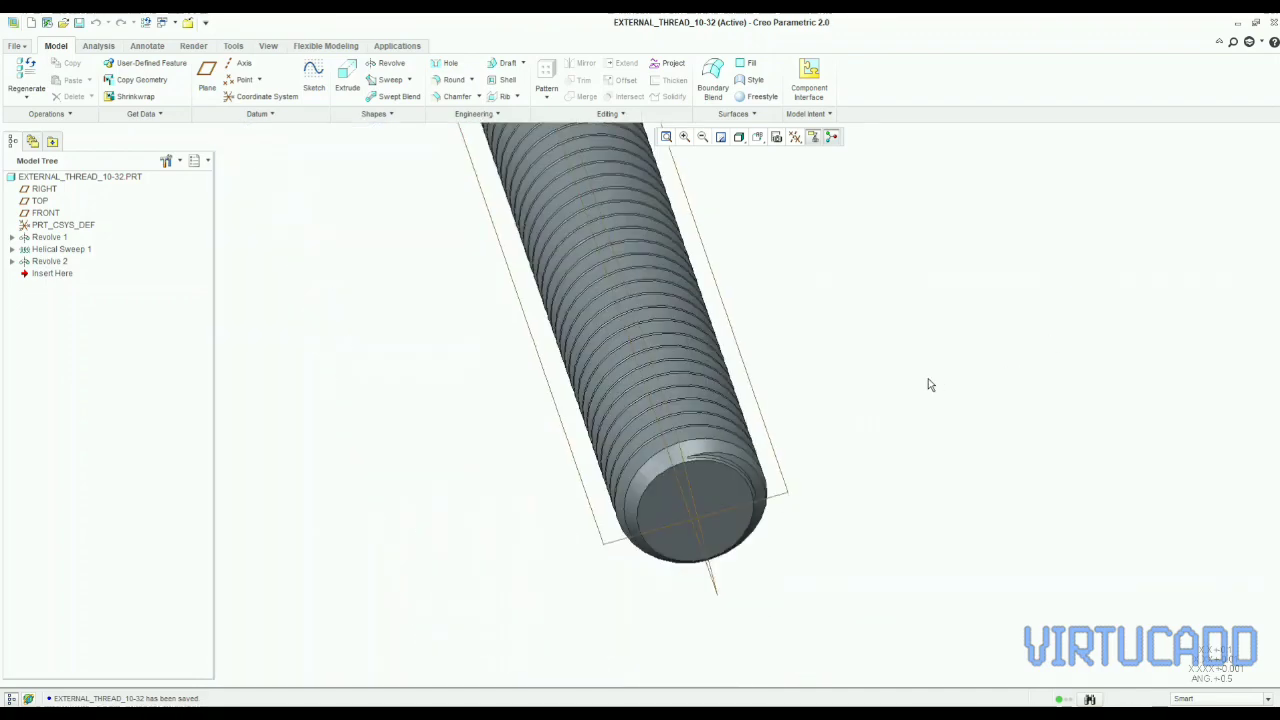
{"action": "middle_click_drag", "start_coordinate": [928, 378], "coordinate": [917, 373]}
{"action": "scroll", "coordinate": [735, 390], "scroll_direction": "down", "scroll_amount": 3}
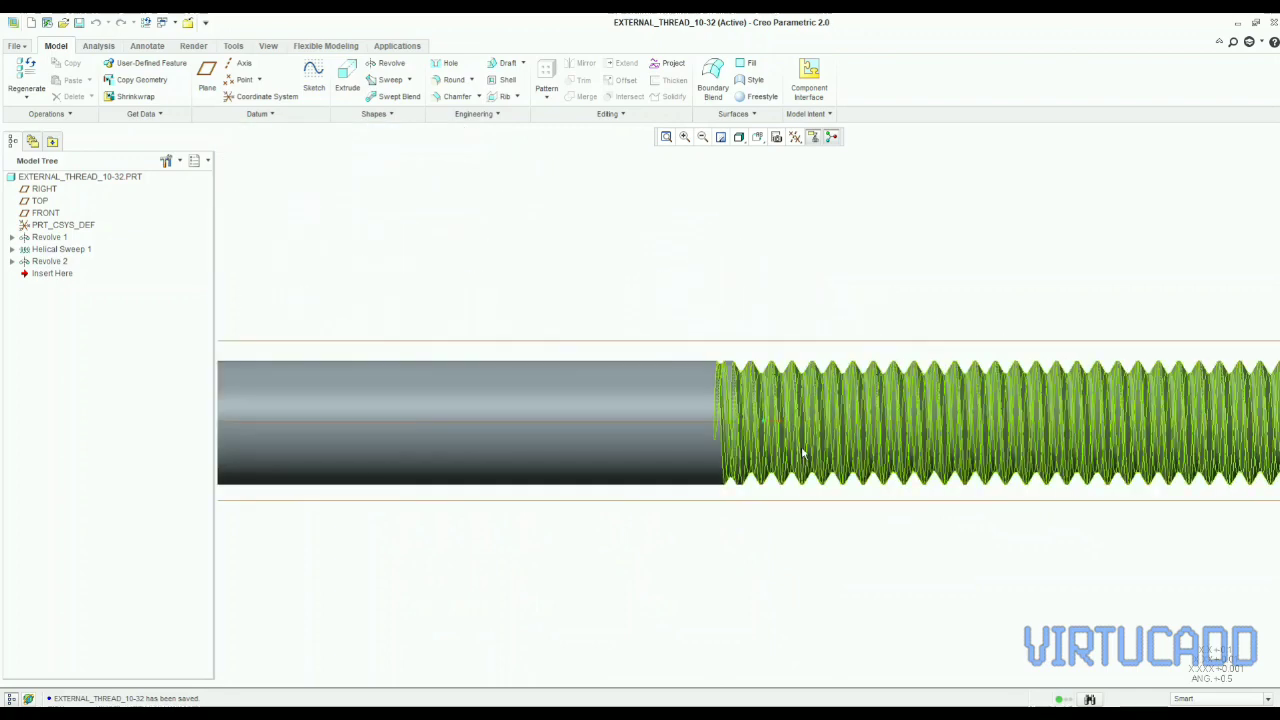
- Examine the thread with hidden lines displayed, and return the model to shading with edges
{"action": "key", "text": "ctrl+5"}
{"action": "scroll", "coordinate": [508, 517], "scroll_direction": "up", "scroll_amount": 2}
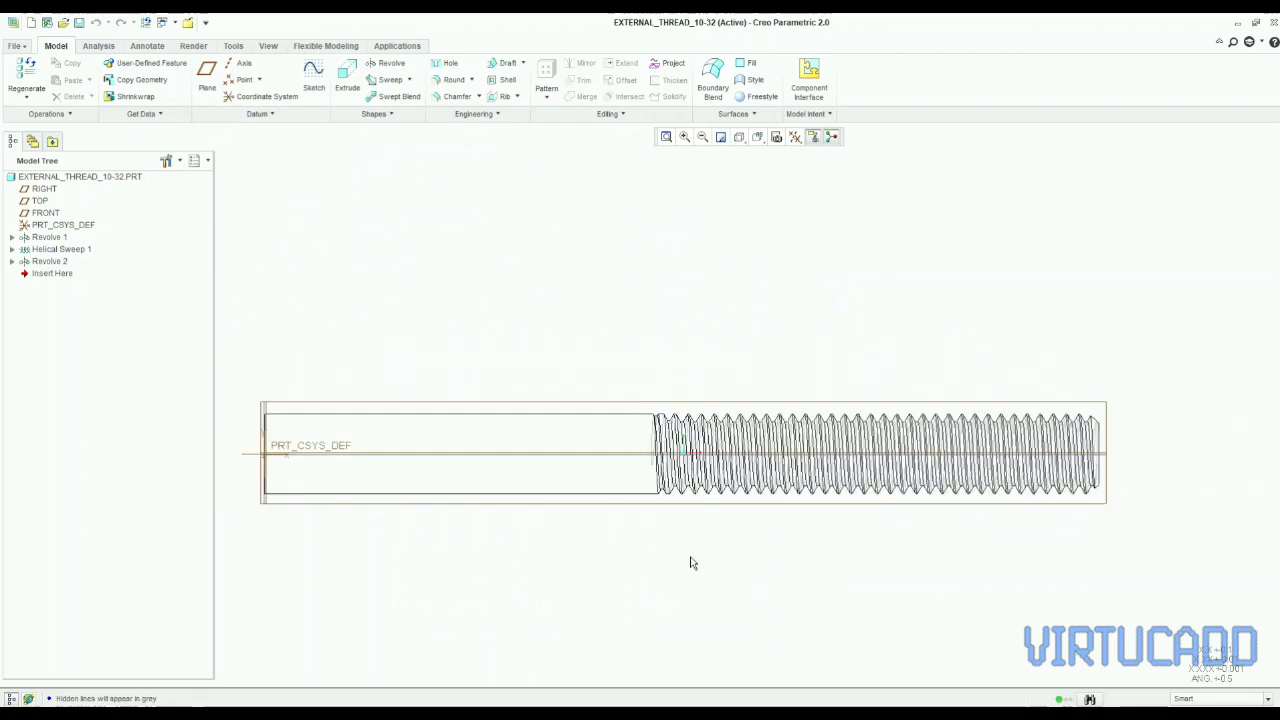
{"action": "middle_click_drag", "start_coordinate": [840, 546], "coordinate": [777, 594]}
{"action": "scroll", "coordinate": [1061, 619], "scroll_direction": "down", "scroll_amount": 3}
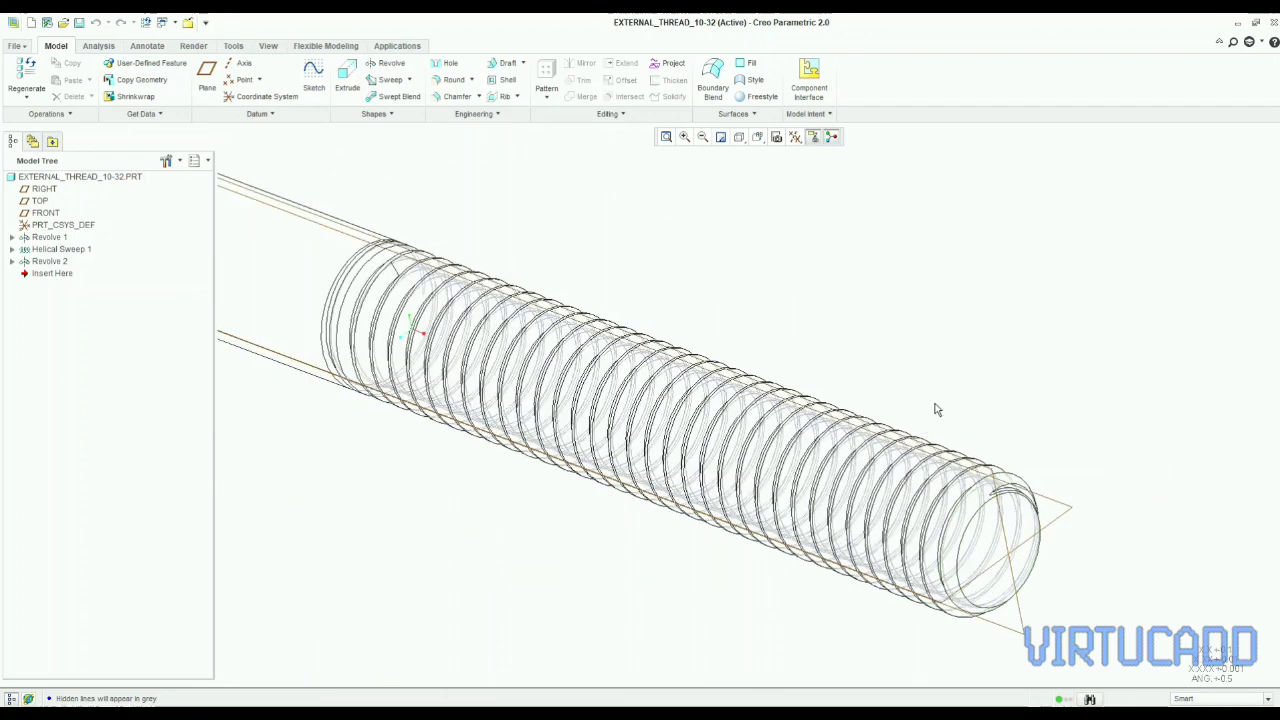
{"action": "key", "text": "ctrl+1"}
{"action": "mouse_move", "coordinate": [919, 345]}
{"action": "middle_mouse_down"}
{"action": "mouse_move", "coordinate": [857, 386]}
{"action": "mouse_move", "coordinate": [780, 380]}
{"action": "mouse_move", "coordinate": [849, 332]}
{"action": "middle_mouse_up"}
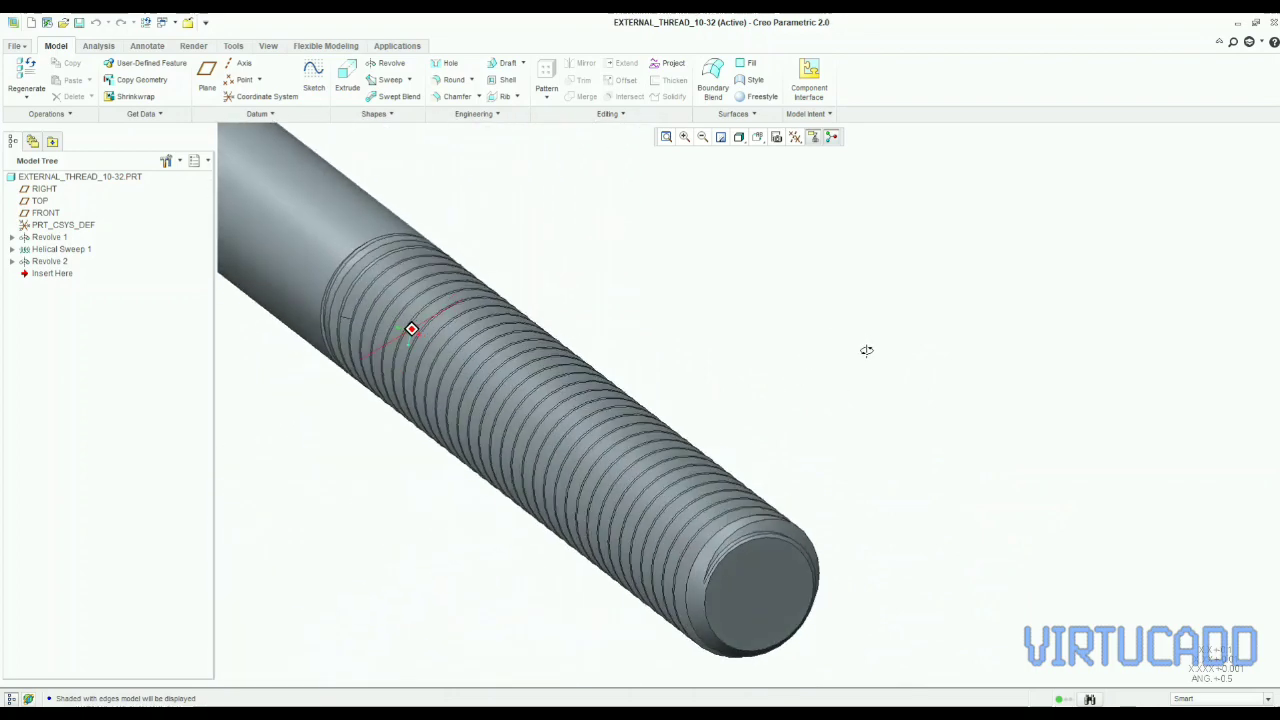
{"action": "middle_click_drag", "start_coordinate": [864, 358], "coordinate": [840, 369]}
{"action": "scroll", "coordinate": [840, 380], "scroll_direction": "up", "scroll_amount": 3}
- Open the part parameters and move THREAD_L up the list to directly below THREAD_SIZE
{"action": "key", "text": "p"}
{"action": "key", "text": "a"}
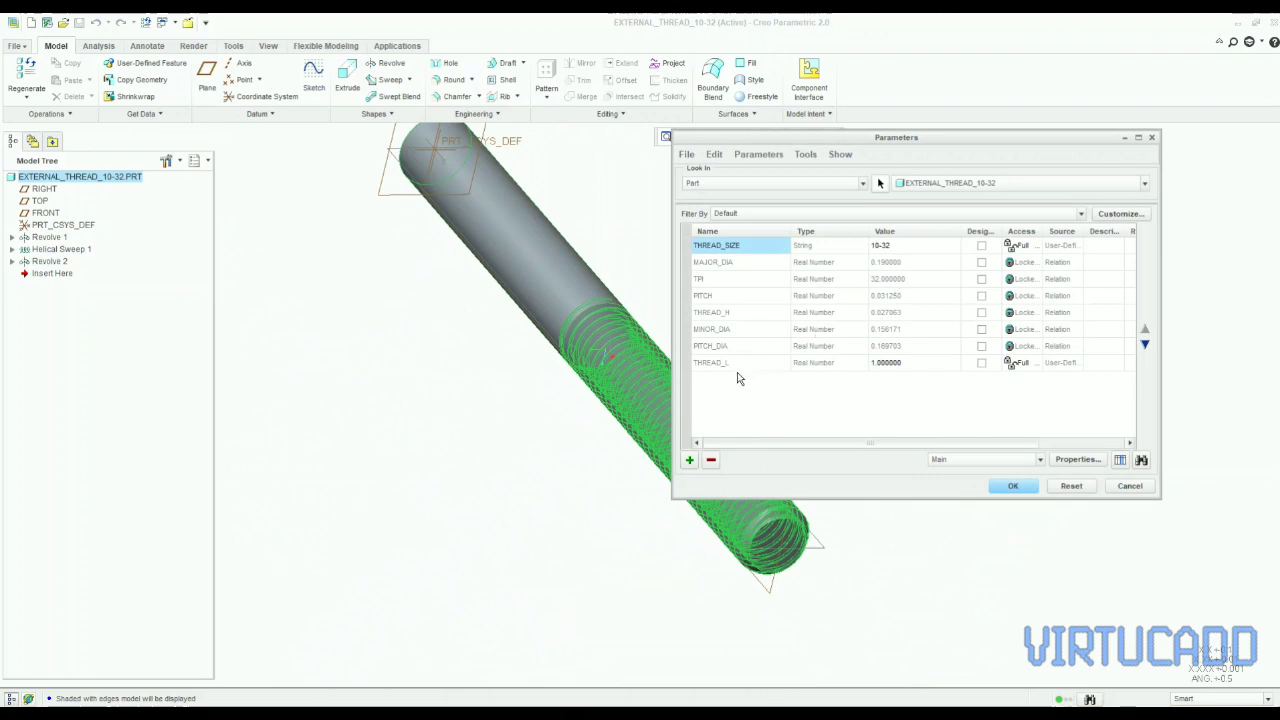
{"action": "left_click", "coordinate": [756, 366]}
{"action": "left_click", "coordinate": [1145, 329]}
{"action": "left_click", "coordinate": [1145, 329]}
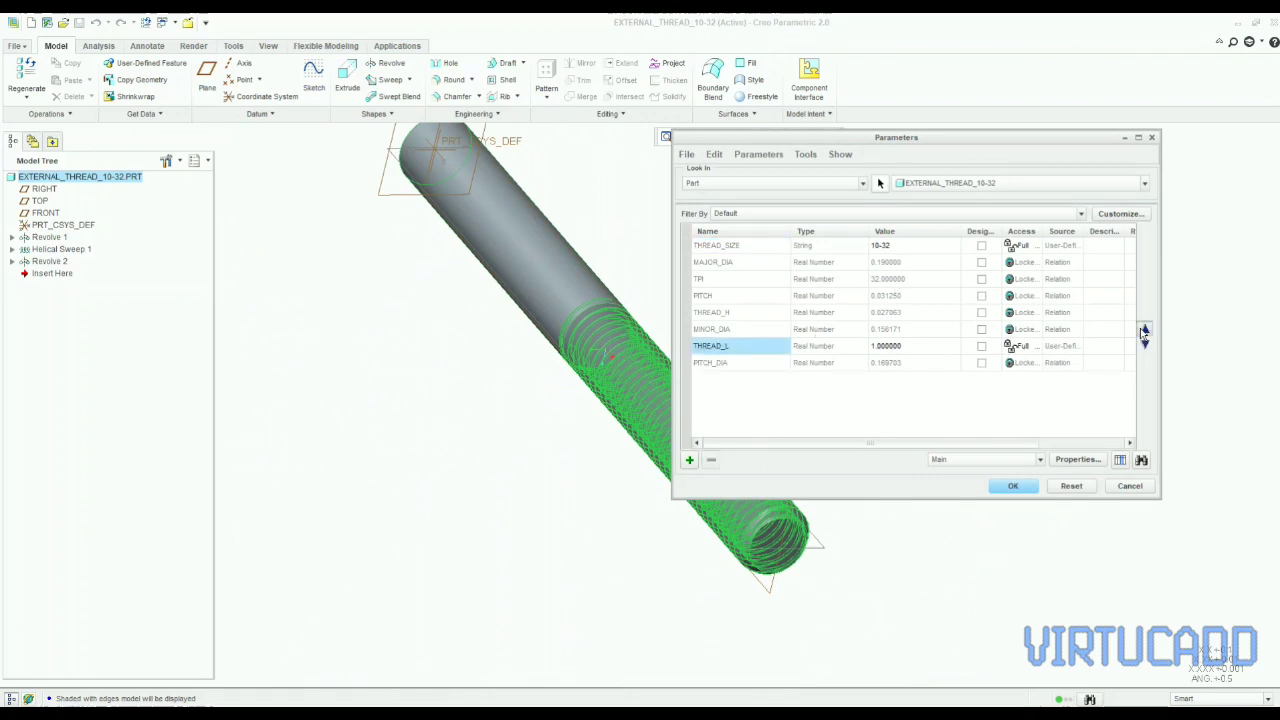
{"action": "left_click", "coordinate": [1145, 329]}
{"action": "left_click", "coordinate": [1145, 329]}
{"action": "left_click", "coordinate": [1145, 329]}
{"action": "left_click", "coordinate": [1145, 329]}
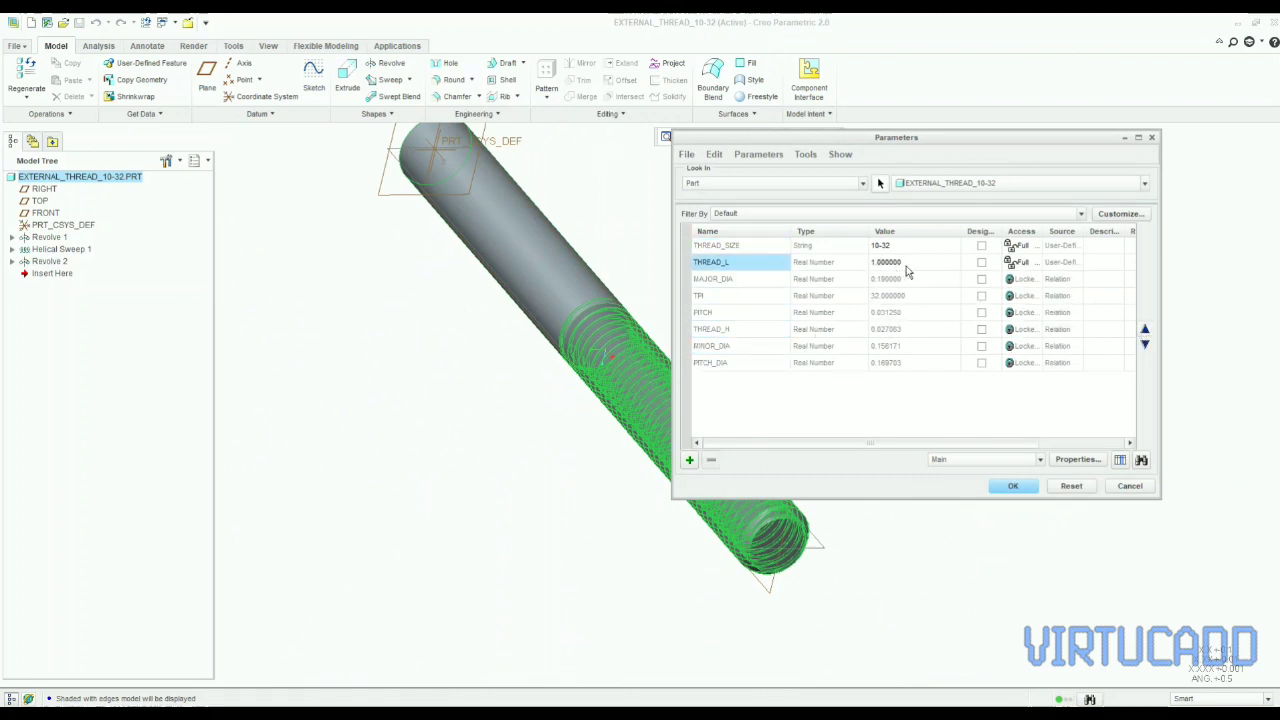
- Set the THREAD_L parameter to 0.5 and regenerate the part
{"action": "double_click", "coordinate": [905, 262]}
{"action": "type", "text": ".5"}
{"action": "left_click", "coordinate": [1012, 486]}
{"action": "key", "text": "ctrl+g"}
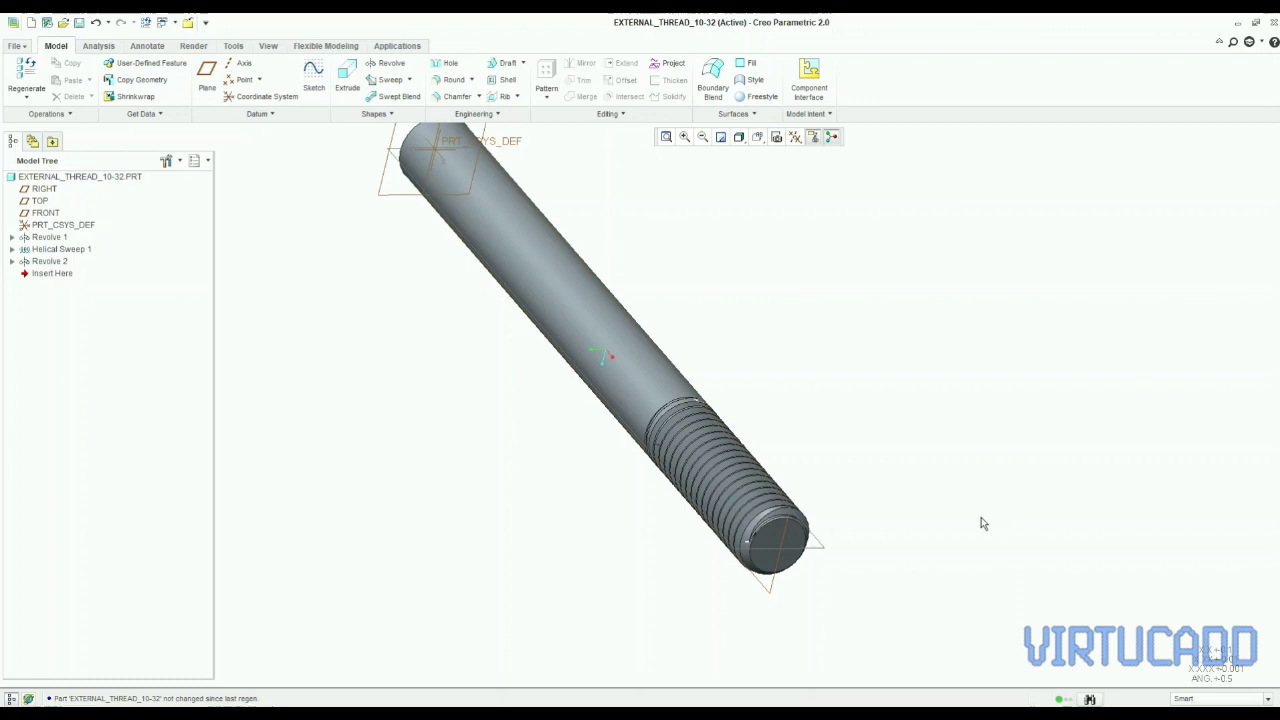
- Check the shortened thread in side view and save the part
{"action": "middle_click_drag", "start_coordinate": [981, 517], "coordinate": [1135, 402]}
{"action": "scroll", "coordinate": [1135, 402], "scroll_direction": "down", "scroll_amount": 3}
{"action": "scroll", "coordinate": [1137, 403], "scroll_direction": "down", "scroll_amount": 2}
{"action": "scroll", "coordinate": [1143, 391], "scroll_direction": "up", "scroll_amount": 2}
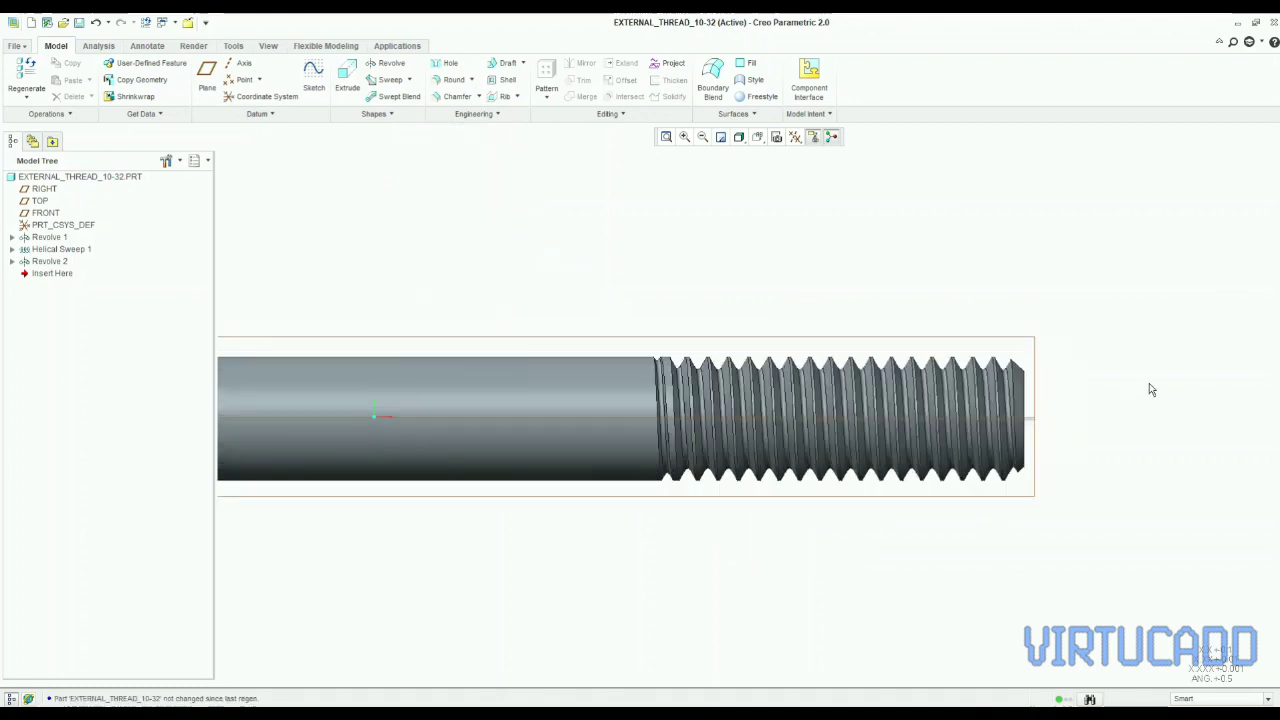
{"action": "key", "text": "ctrl+s"}
{"action": "scroll", "coordinate": [1100, 418], "scroll_direction": "up", "scroll_amount": 1}
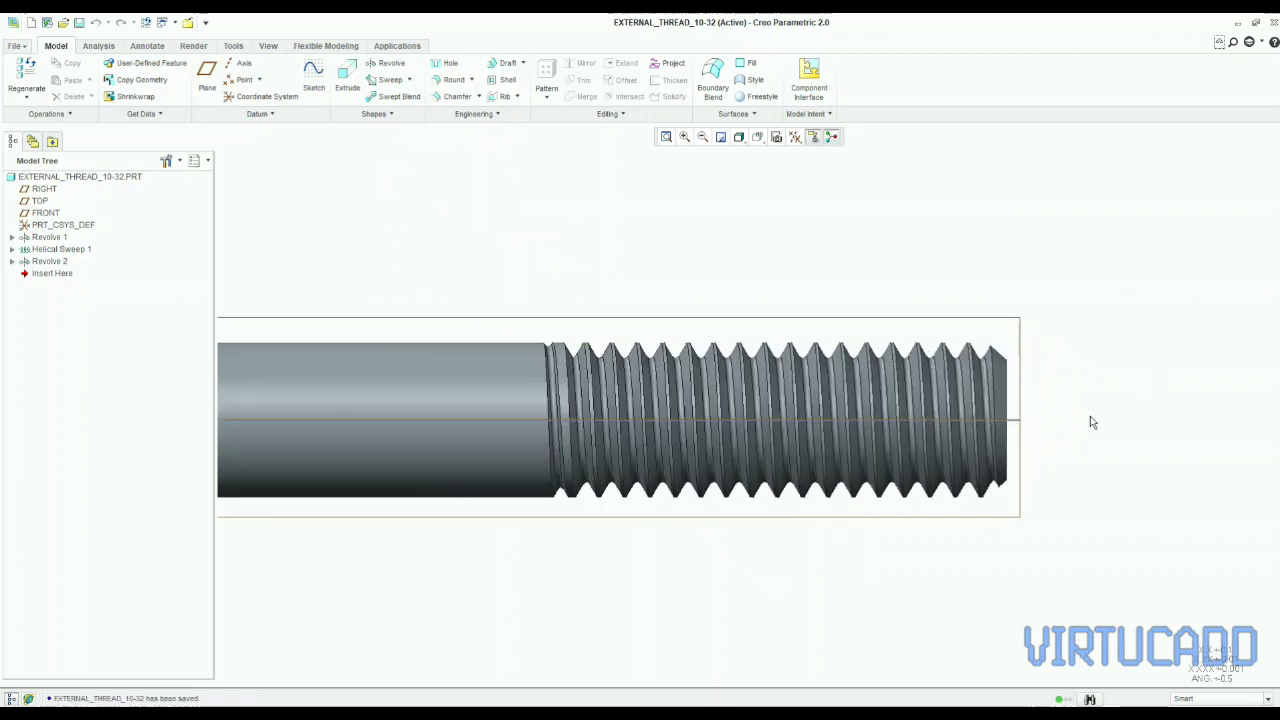
{"action": "scroll", "coordinate": [430, 420], "scroll_direction": "down", "scroll_amount": 2}
{"action": "scroll", "coordinate": [886, 514], "scroll_direction": "up", "scroll_amount": 3}
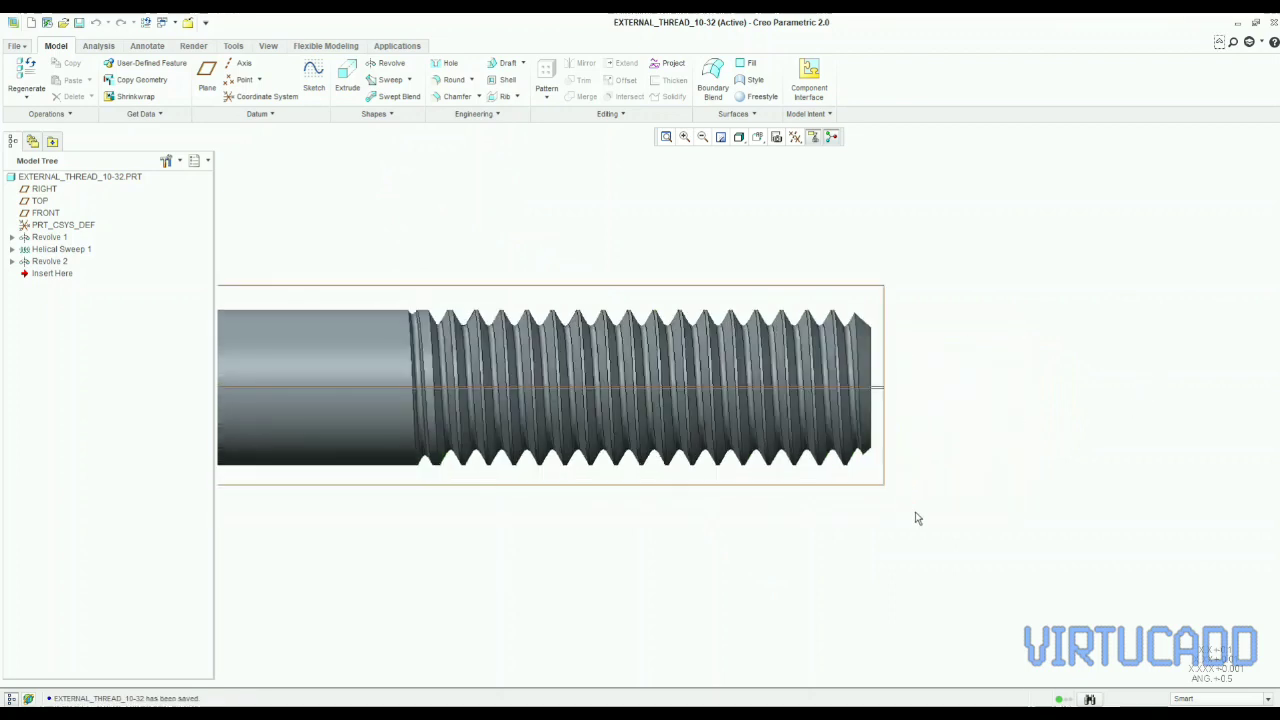
- Switch to the Notepad thread notes and insert the DRW_THREAD_SIZE == "1/4-32" data block below the 10-32 block
{"action": "key", "text": "alt+Tab"}
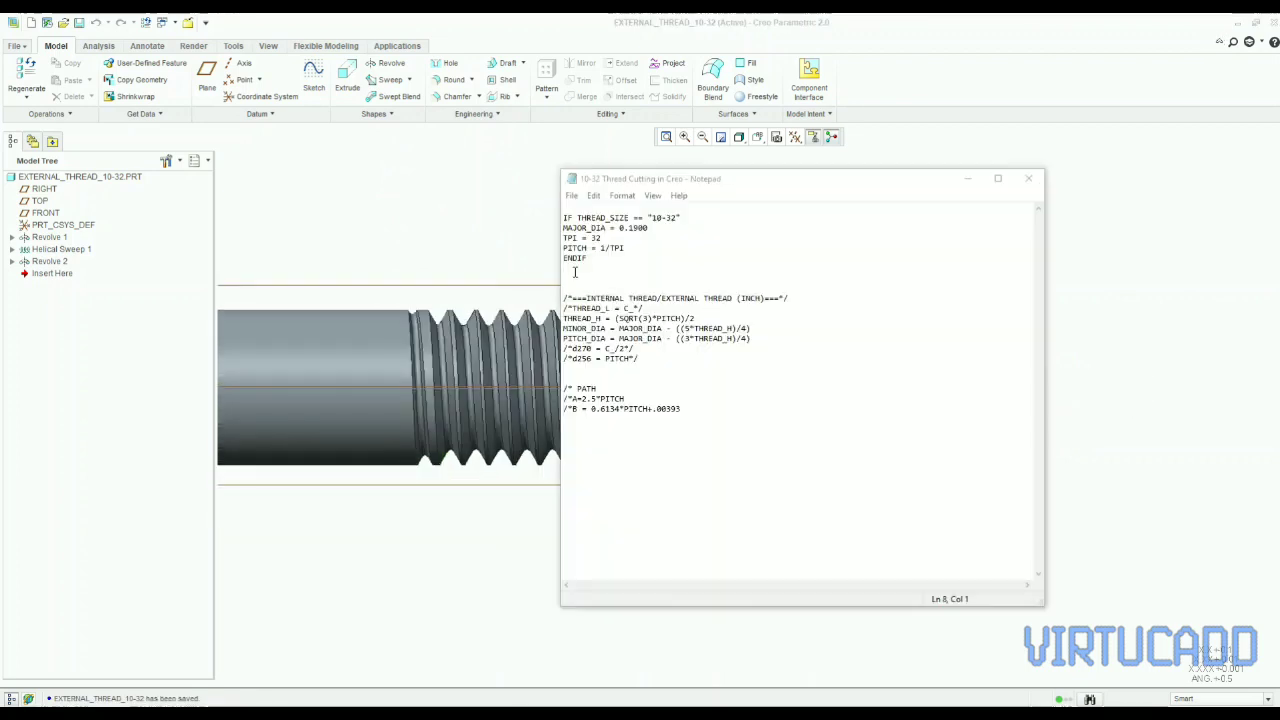
{"action": "left_click", "coordinate": [574, 272]}
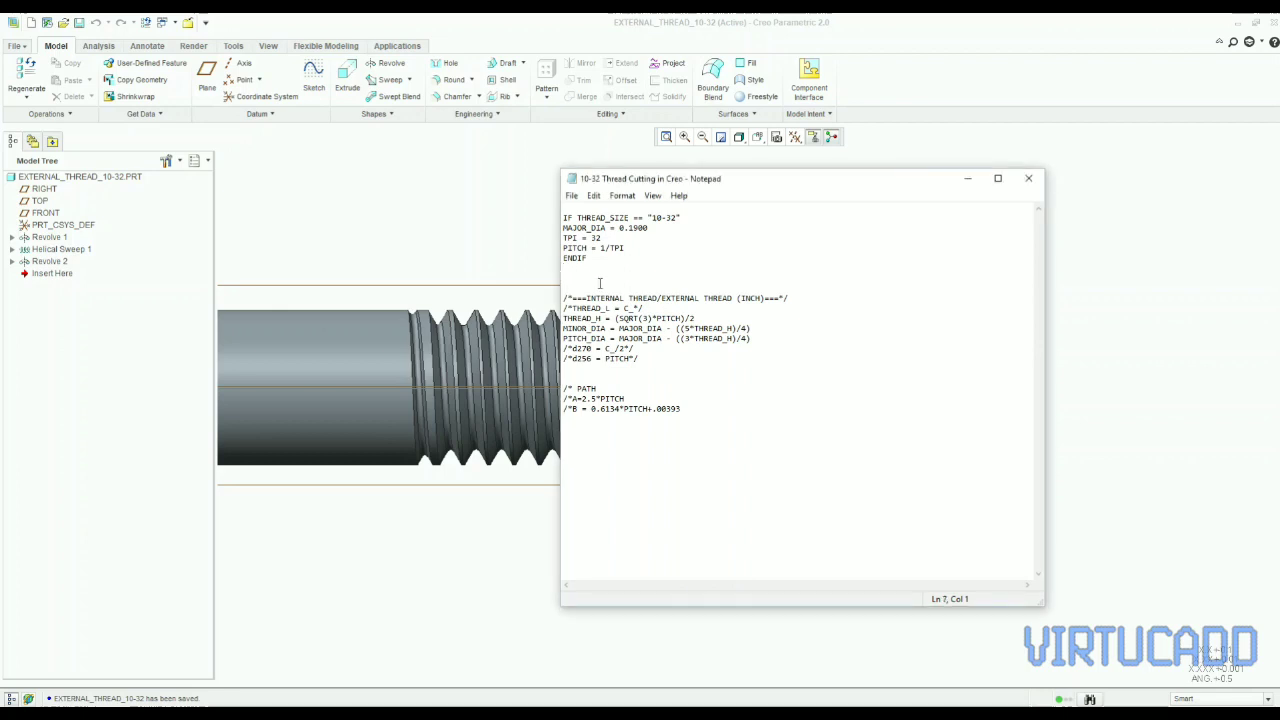
{"action": "key", "text": "Return"}
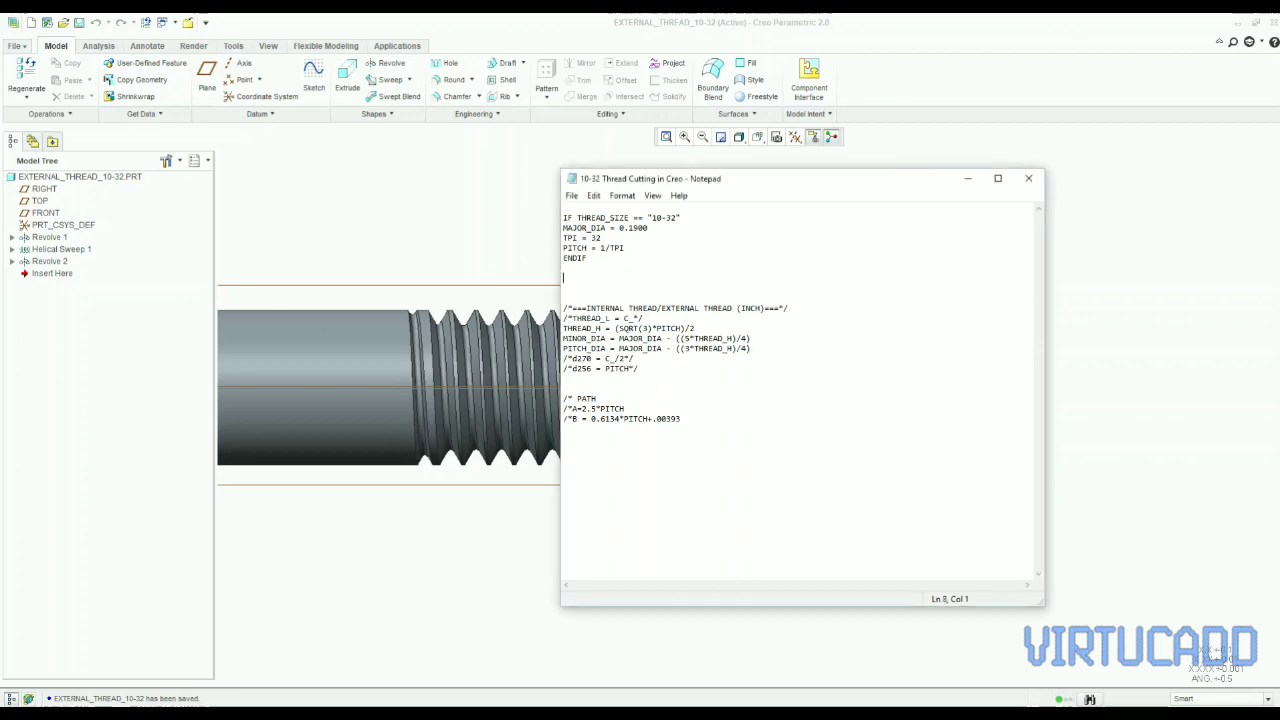
{"action": "type", "text": "IF DRW_THREAD_SIZE == \"1/4-32\" DRW_DESIGNATION = \"#\"+DRW_THREAD_SIZE+ \" \"+\"UNEF\"+\" \"+DRW_THD_TOLERANCE_CLASS DRW_MAJOR_DIA = 0.2500 DRW_SHANK_DIA = DRW_MAJOR_DIA DRW_TPI = 32 DRW_PITCH = 1/DRW_TPI ENDIF"}
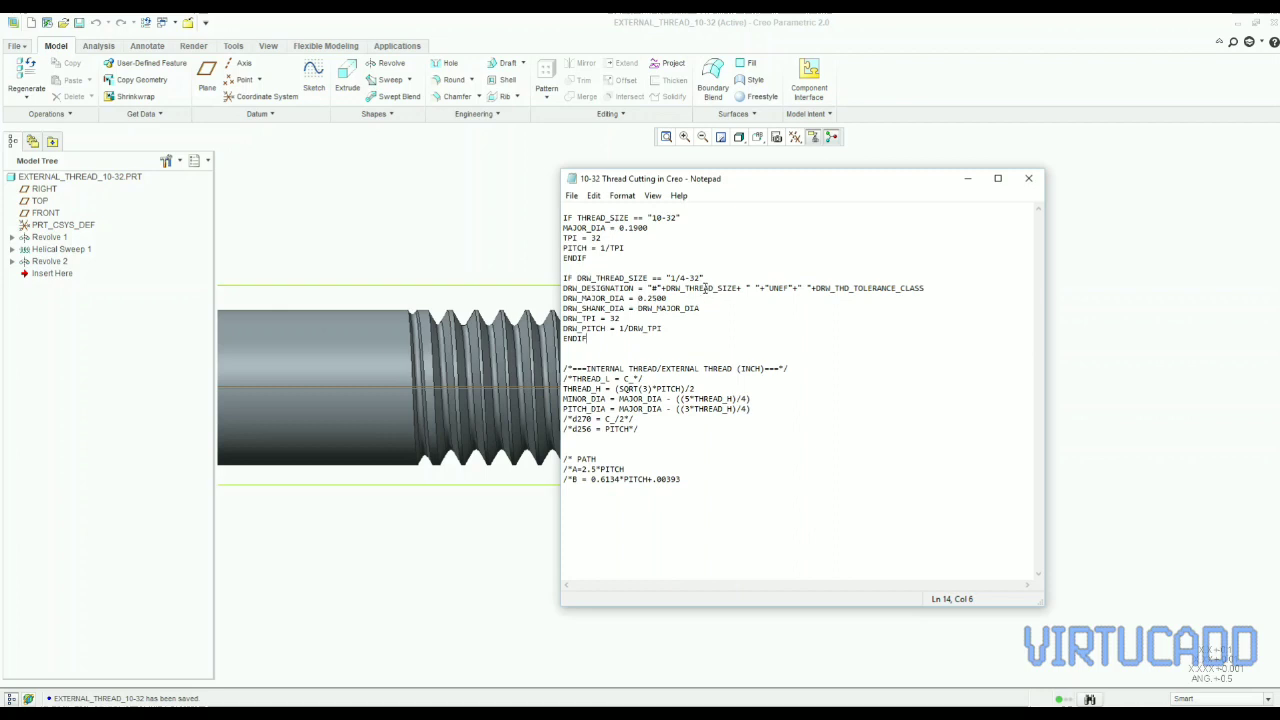
- Delete the DRW_DESIGNATION line from the 1/4-32 block and strip the DRW_ prefix from its MAJOR_DIA line
{"action": "left_click_drag", "start_coordinate": [932, 289], "coordinate": [550, 290]}
{"action": "key", "text": "BackSpace"}
{"action": "key", "text": "BackSpace"}
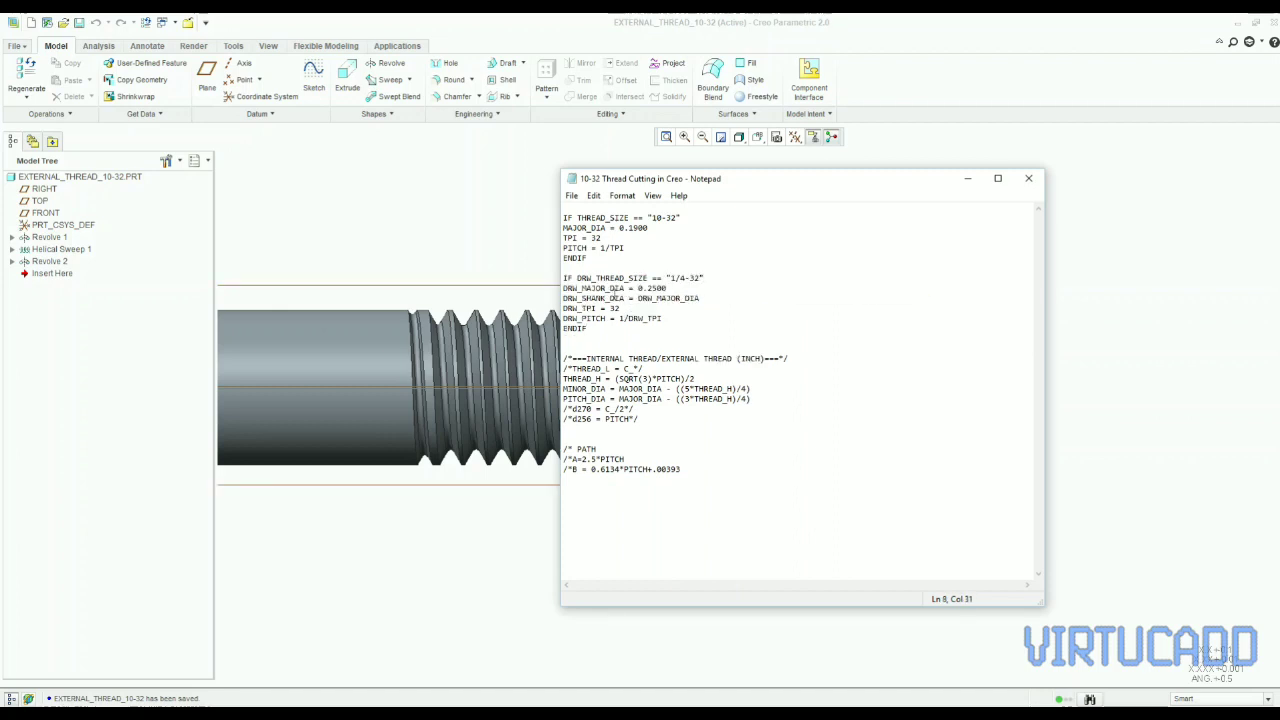
{"action": "key", "text": "BackSpace"}
{"action": "key", "text": "BackSpace"}
{"action": "key", "text": "BackSpace"}
{"action": "key", "text": "BackSpace"}
- Delete the DRW_SHANK_DIA line and strip the leading DRW_ prefix from the TPI and PITCH lines of the 1/4-32 block
{"action": "left_click_drag", "start_coordinate": [705, 298], "coordinate": [550, 300]}
{"action": "key", "text": "BackSpace"}
{"action": "key", "text": "BackSpace"}
{"action": "left_click", "coordinate": [584, 298]}
{"action": "key", "text": "BackSpace"}
{"action": "key", "text": "BackSpace"}
{"action": "key", "text": "BackSpace"}
{"action": "key", "text": "BackSpace"}
{"action": "left_click", "coordinate": [584, 308]}
{"action": "key", "text": "BackSpace"}
{"action": "key", "text": "BackSpace"}
{"action": "key", "text": "BackSpace"}
{"action": "key", "text": "BackSpace"}
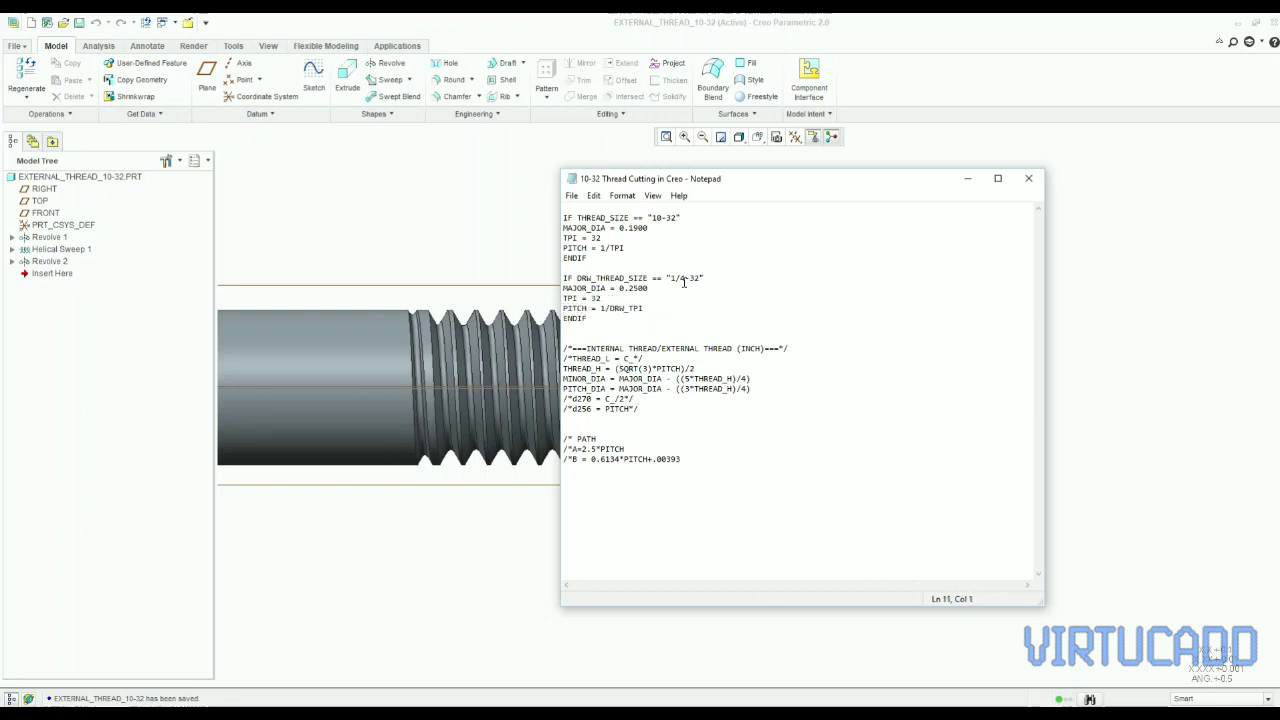
- Copy the edited 1/4-32 block and paste it into the part relations in Creo, below the 10-32 block
{"action": "left_click_drag", "start_coordinate": [665, 278], "coordinate": [720, 280]}
{"action": "left_click", "coordinate": [691, 278]}
{"action": "left_click_drag", "start_coordinate": [703, 278], "coordinate": [672, 278]}
{"action": "left_click_drag", "start_coordinate": [603, 321], "coordinate": [549, 277]}
{"action": "key", "text": "ctrl+c"}
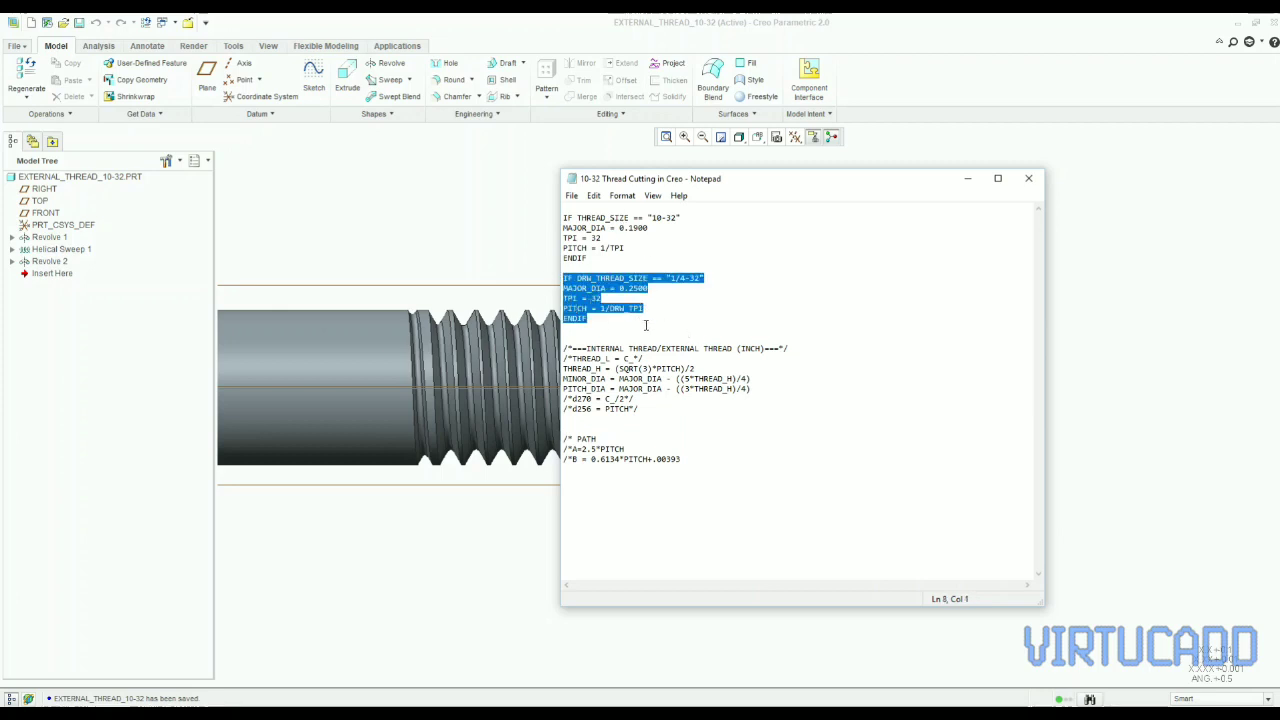
{"action": "left_click", "coordinate": [1068, 334]}
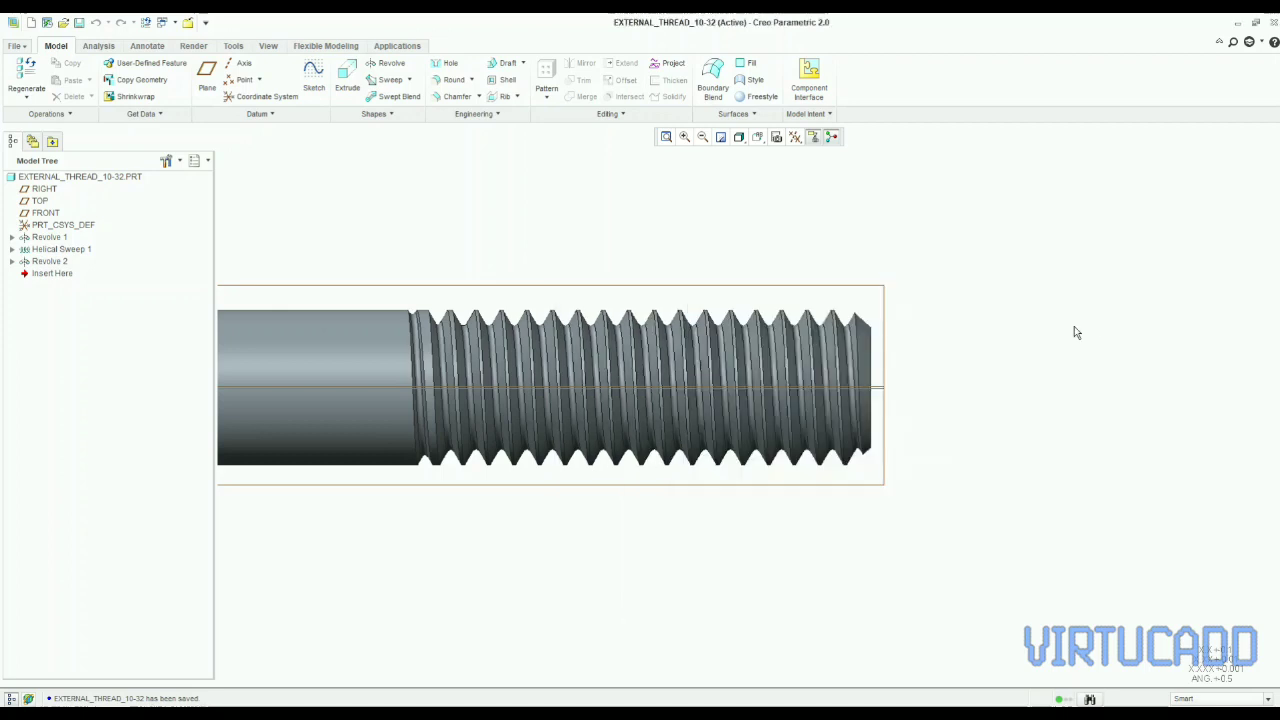
{"action": "left_click", "coordinate": [234, 47]}
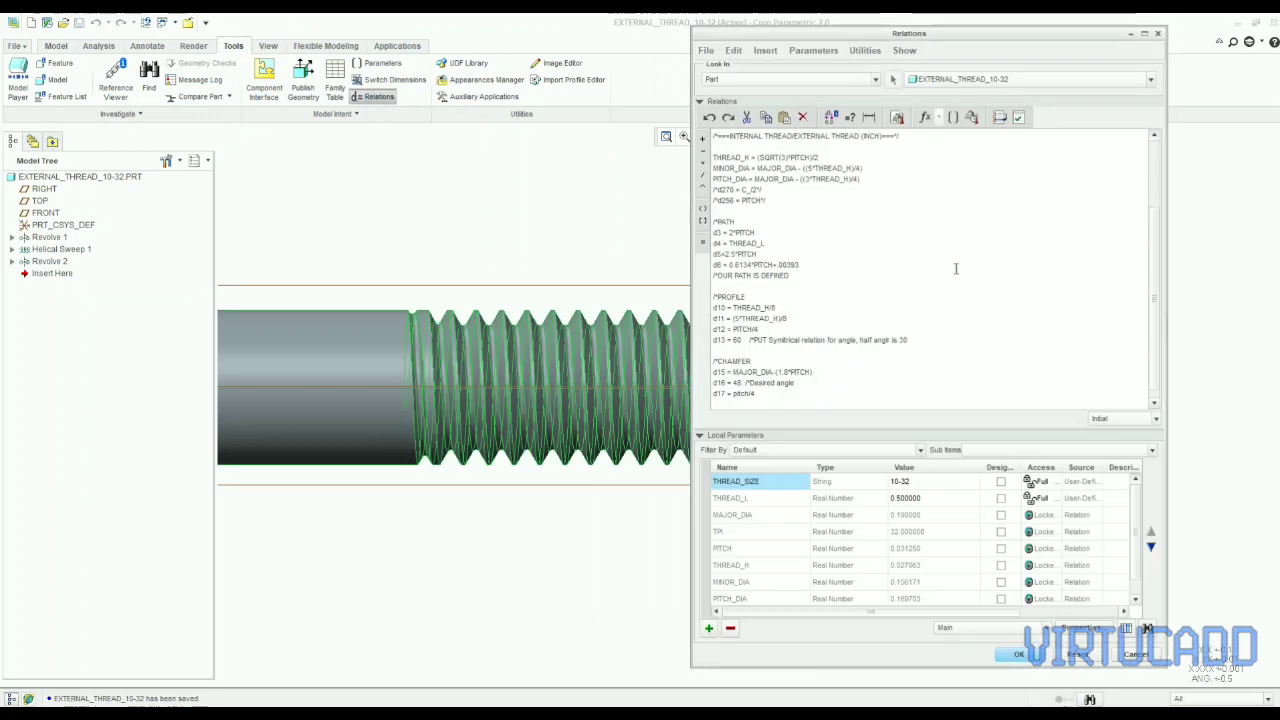
{"action": "scroll", "coordinate": [822, 276], "scroll_direction": "up", "scroll_amount": 3}
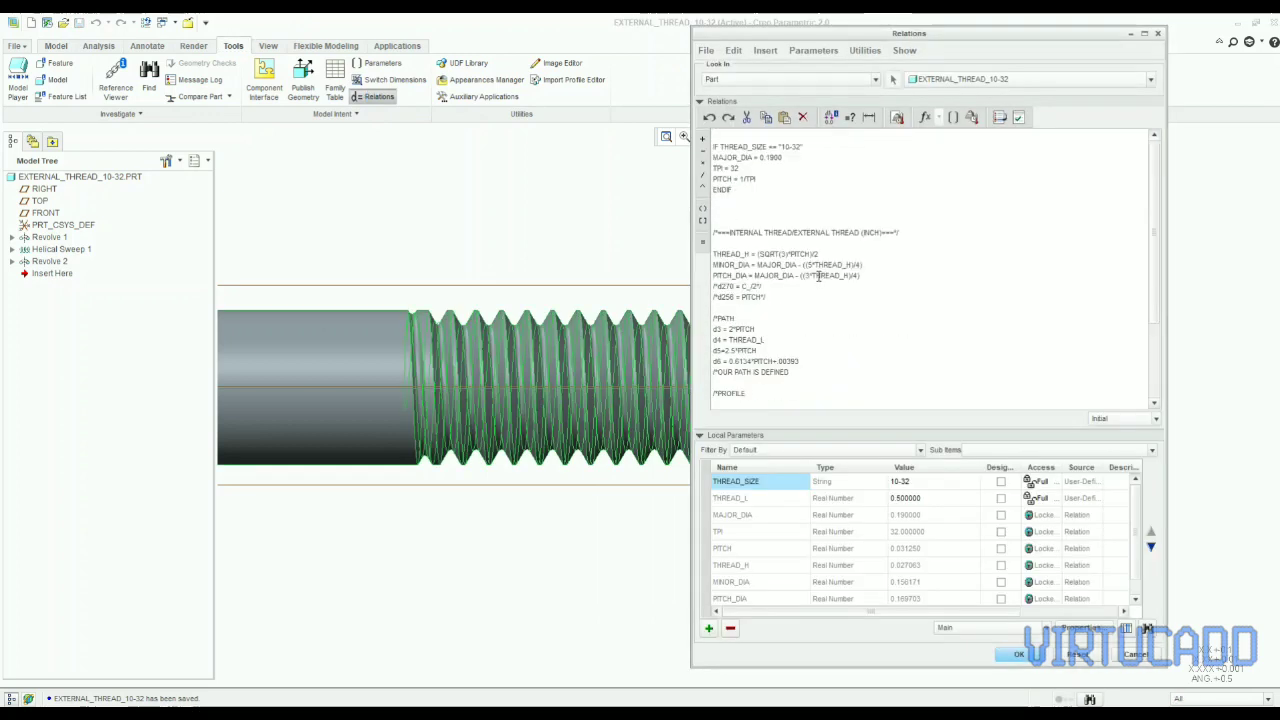
{"action": "left_click", "coordinate": [725, 210]}
{"action": "key", "text": "ctrl+v"}
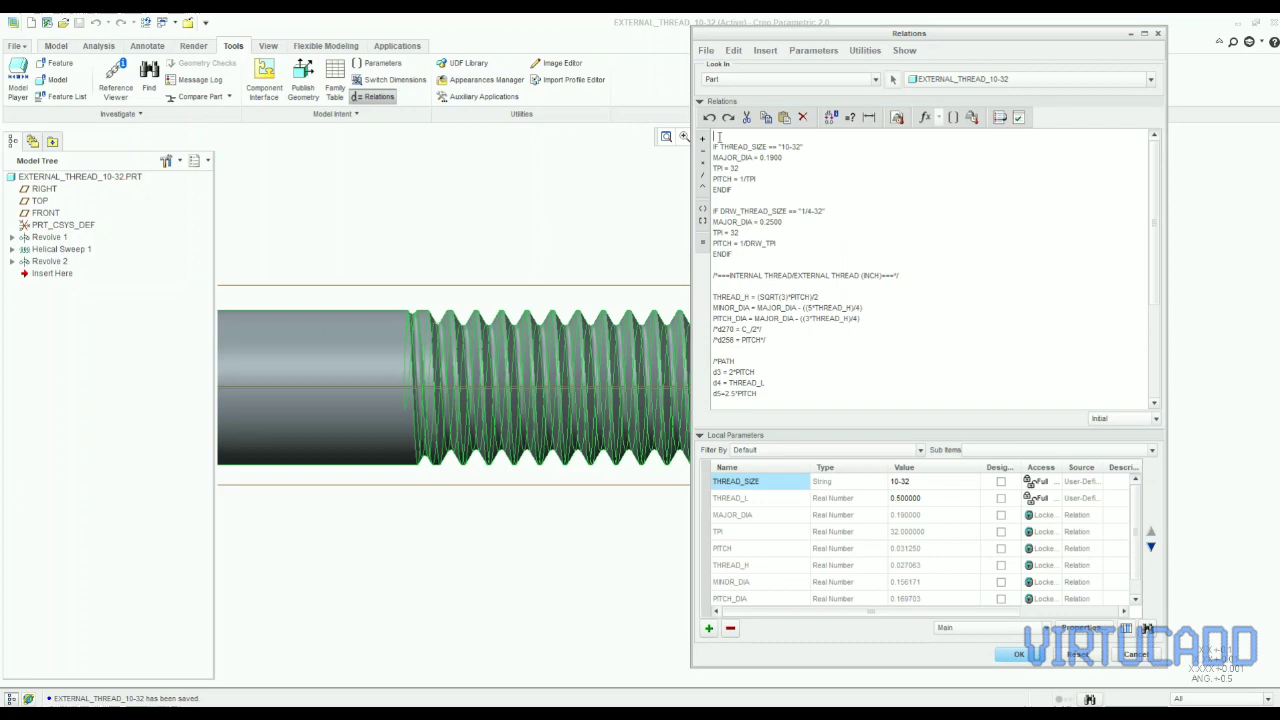
- Add a /*DATA heading above the thread size blocks and insert blank lines below the 1/4-32 block
{"action": "type", "text": "*"}
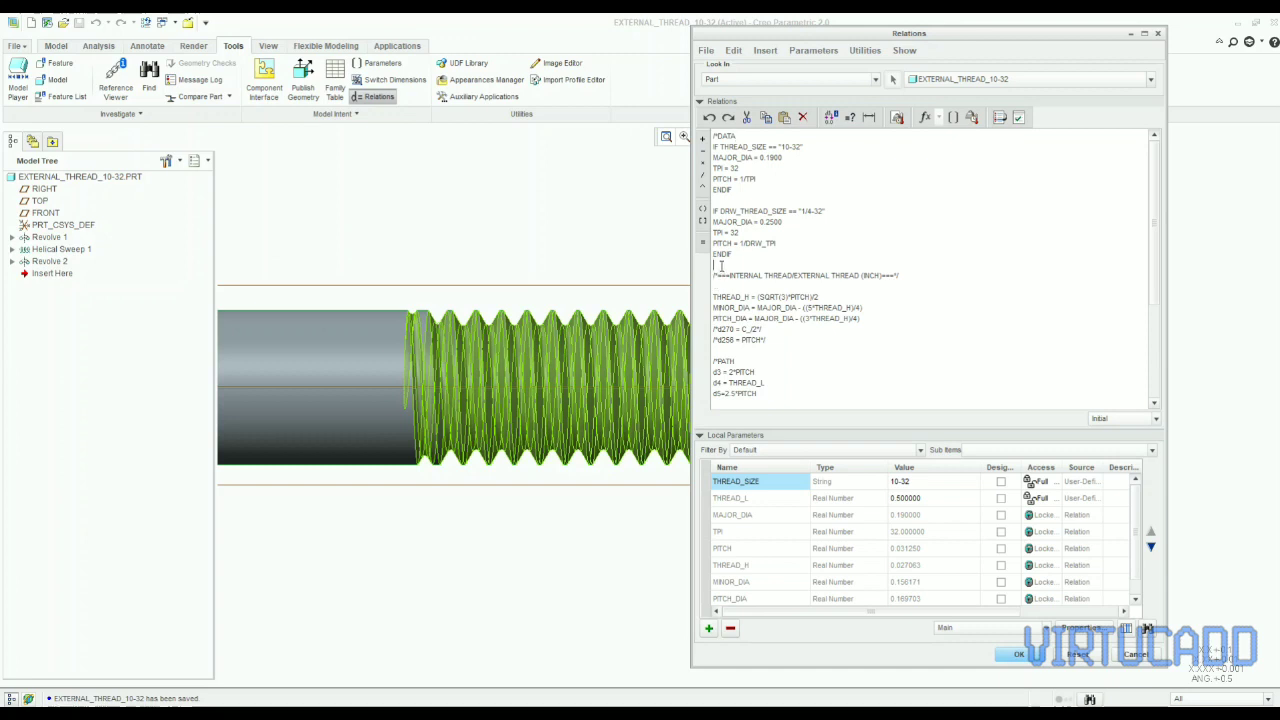
{"action": "left_click", "coordinate": [721, 266]}
{"action": "key", "text": "Return"}
{"action": "key", "text": "Return"}
- Add a /*FARMULAE comment heading above the THREAD_H relation and review the whole relations list
{"action": "scroll", "coordinate": [828, 301], "scroll_direction": "down", "scroll_amount": 5}
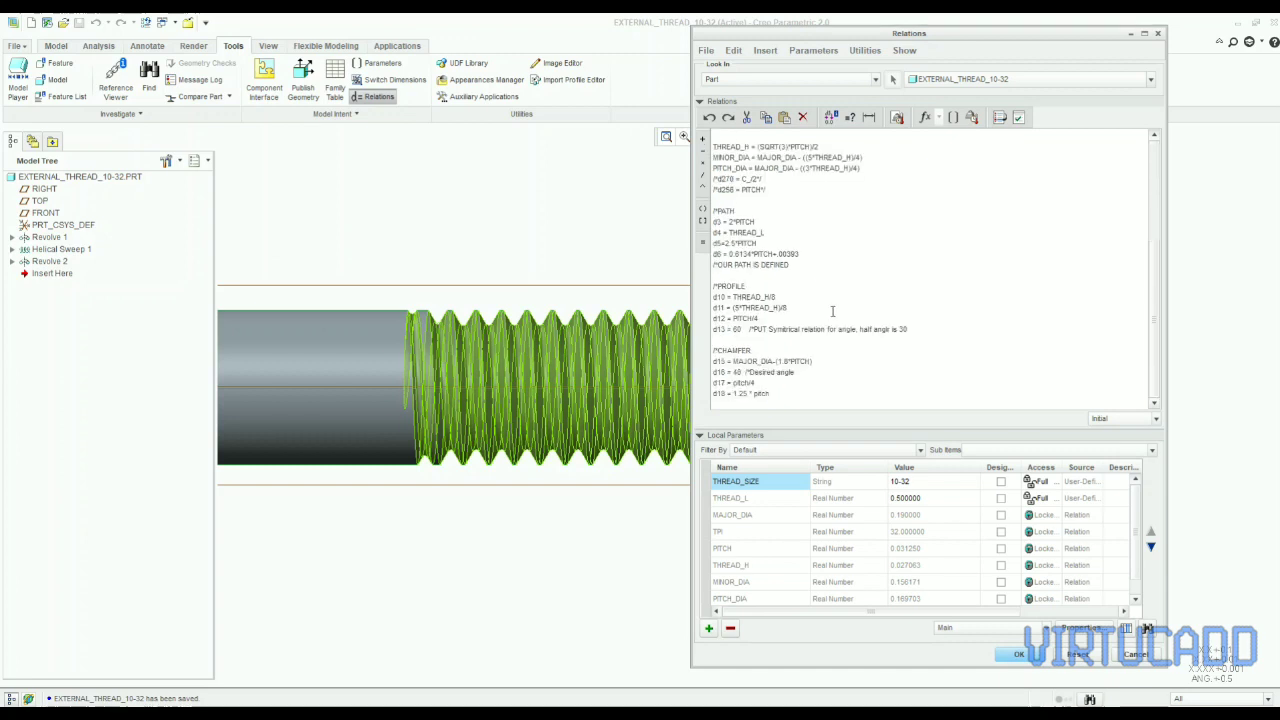
{"action": "scroll", "coordinate": [820, 308], "scroll_direction": "up", "scroll_amount": 2}
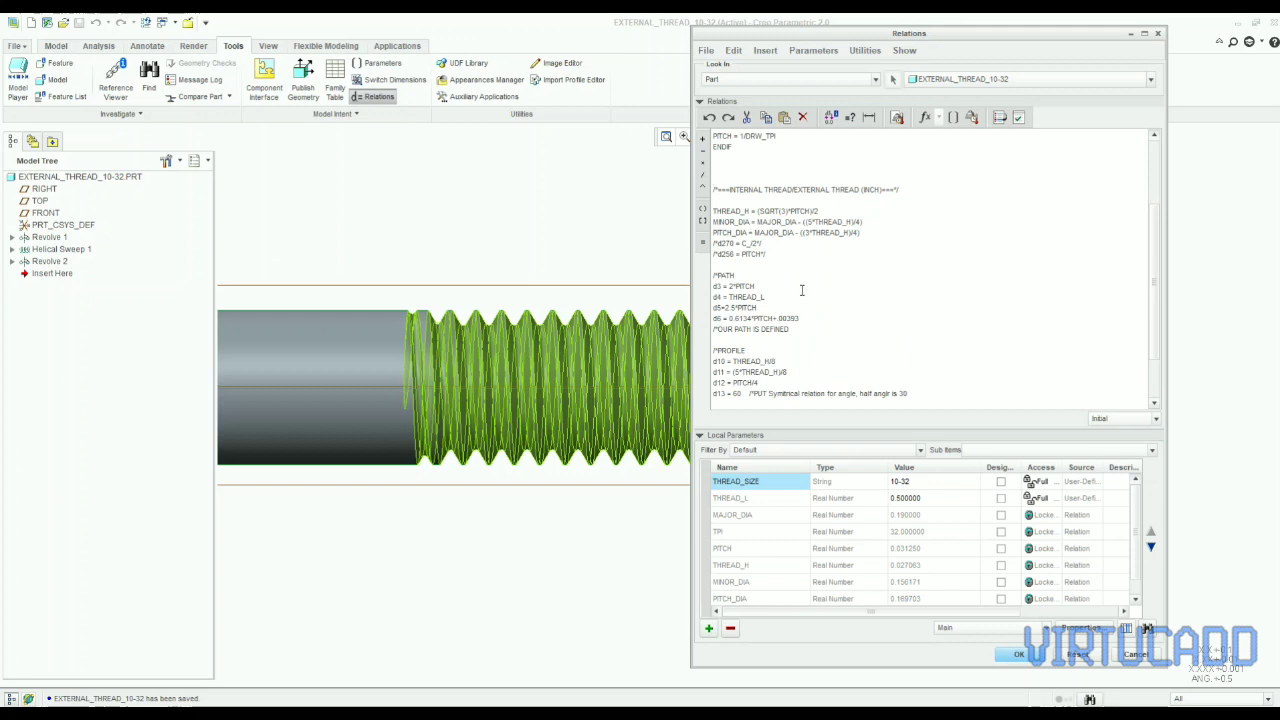
{"action": "left_click", "coordinate": [717, 200]}
{"action": "key", "text": "Return"}
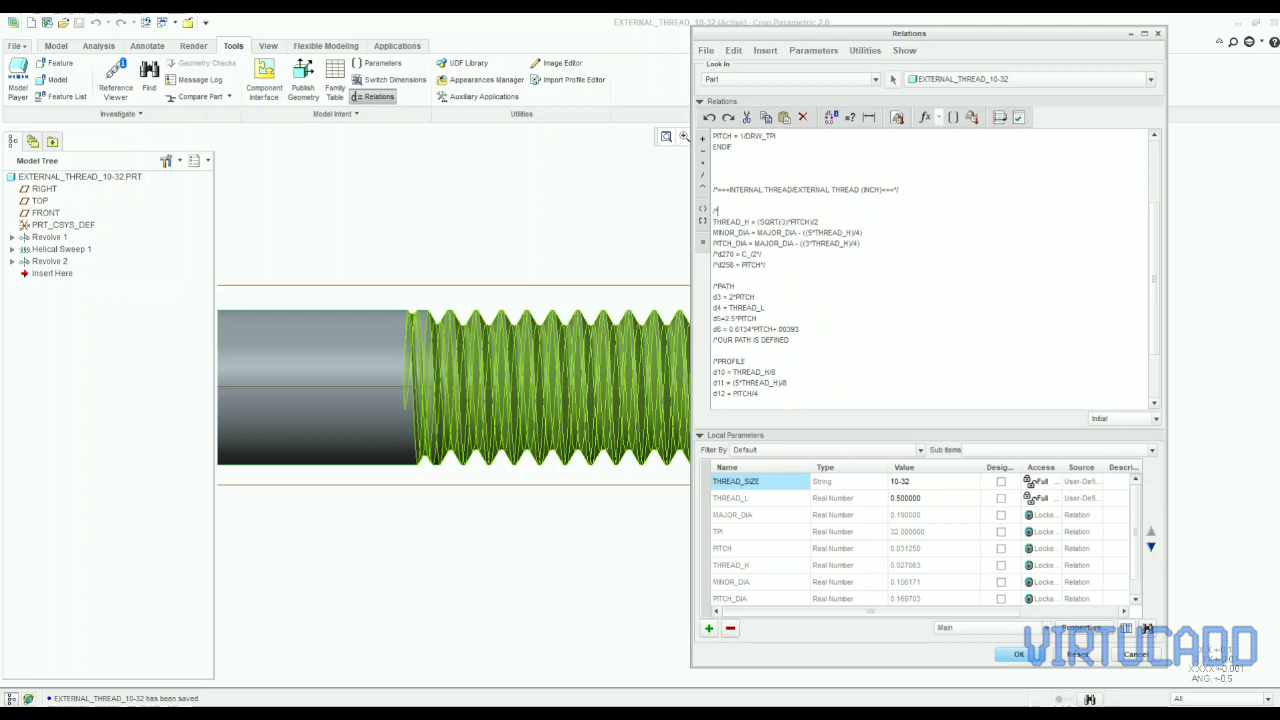
{"action": "type", "text": "/*FPARAMETERS"}
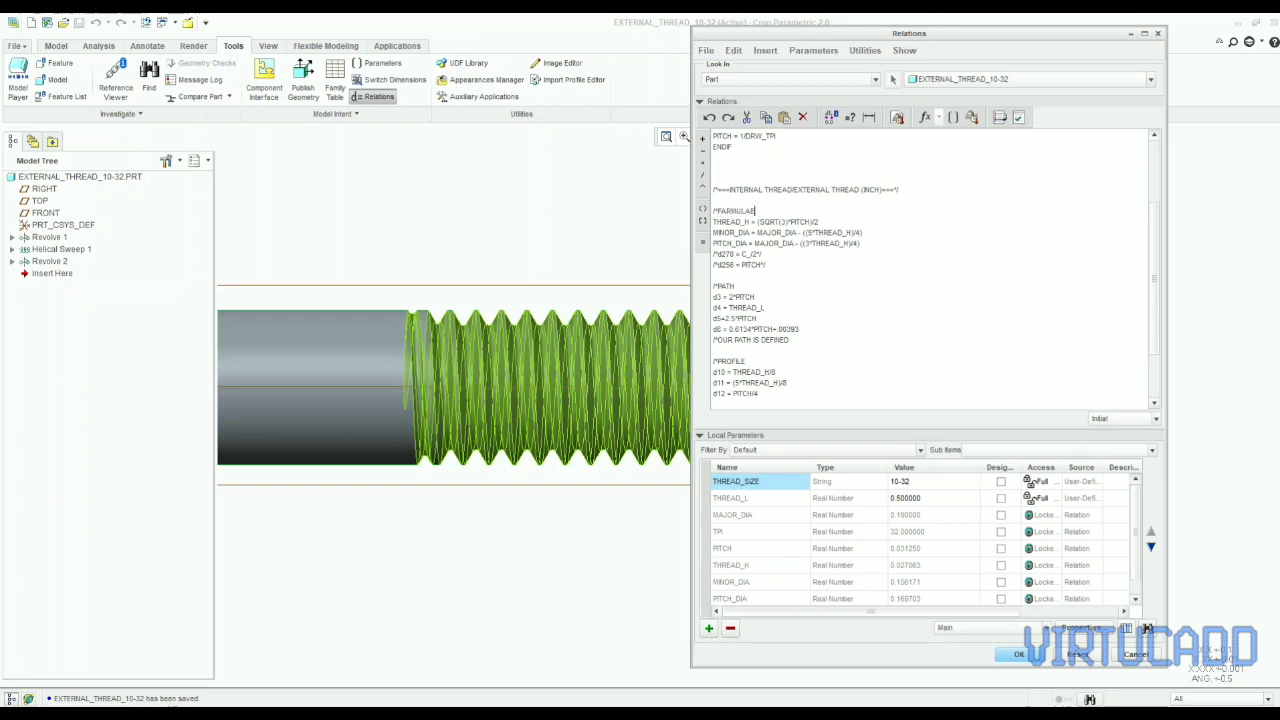
{"action": "scroll", "coordinate": [803, 336], "scroll_direction": "down", "scroll_amount": 2}
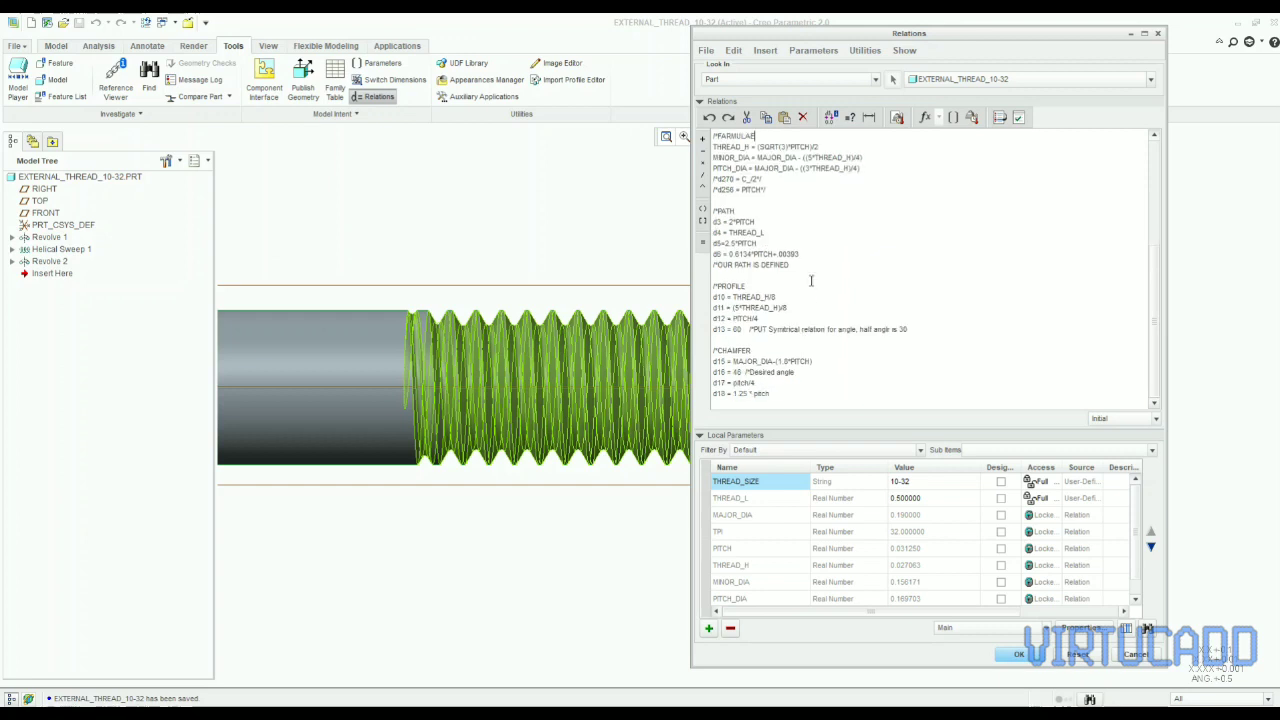
{"action": "scroll", "coordinate": [834, 300], "scroll_direction": "up", "scroll_amount": 5}
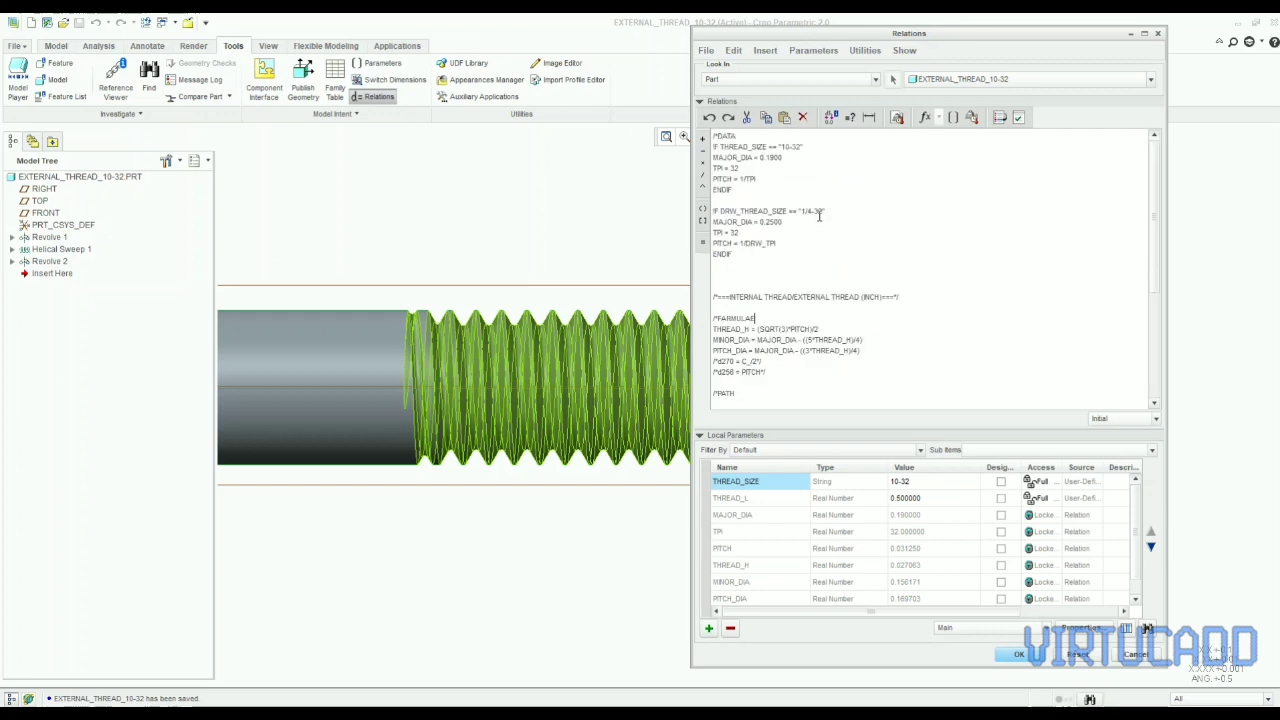
- Set the THREAD_SIZE parameter to 1/4-32 and verify the part relations
{"action": "left_click_drag", "start_coordinate": [818, 212], "coordinate": [802, 211]}
{"action": "left_click", "coordinate": [922, 481]}
{"action": "double_click", "coordinate": [924, 481]}
{"action": "type", "text": "1/4-32"}
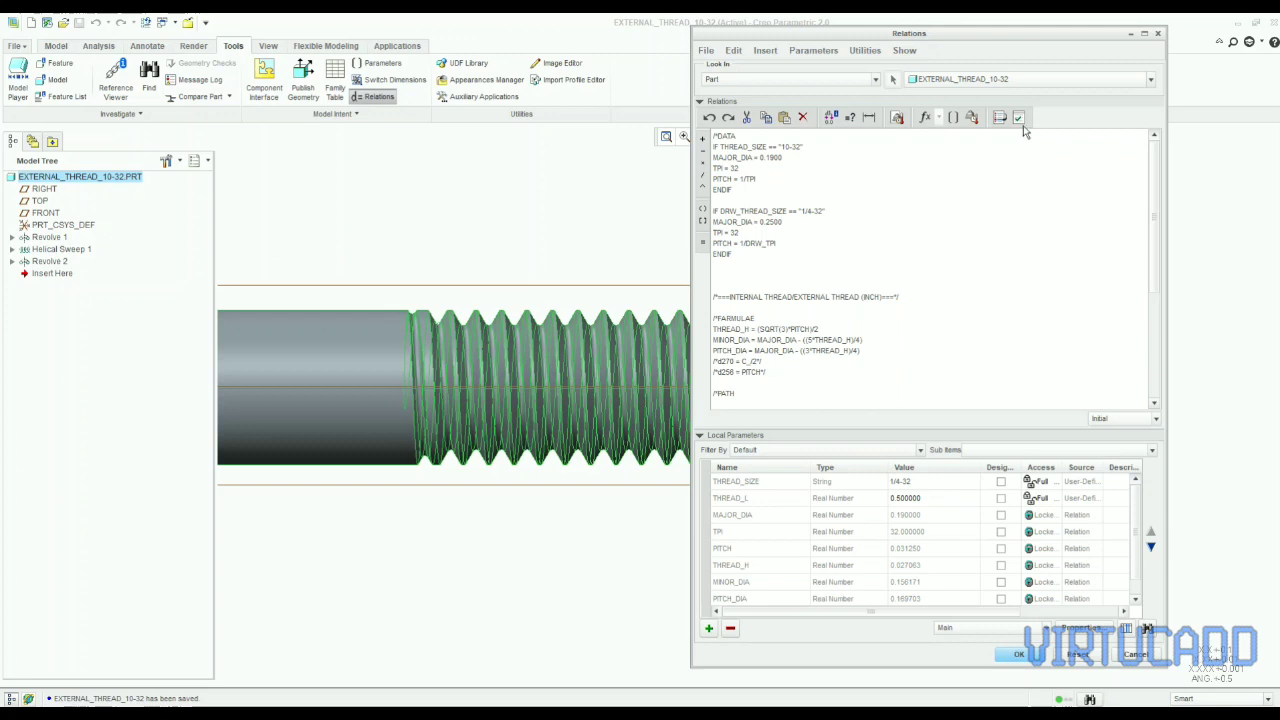
{"action": "left_click", "coordinate": [1018, 117]}
{"action": "key", "text": "Return"}
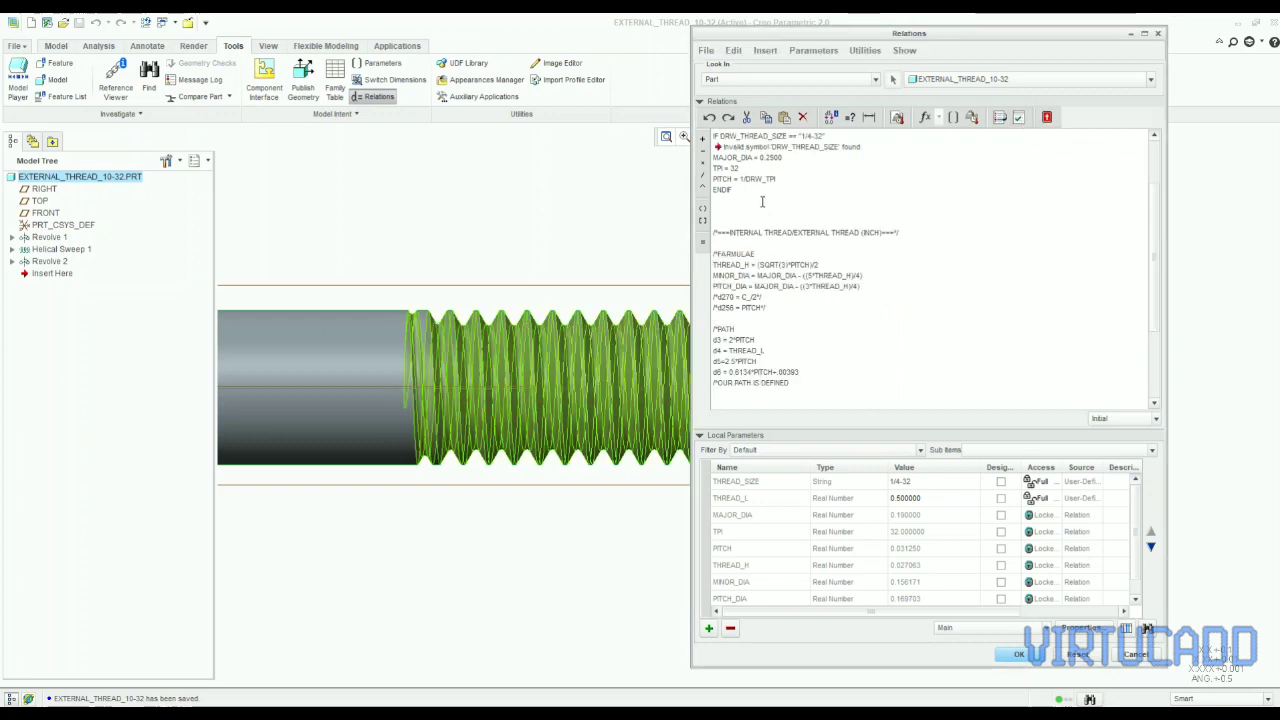
- Strip the DRW_ prefix from THREAD_SIZE in the IF line of the 1/4-32 block and verify the relations again
{"action": "scroll", "coordinate": [826, 172], "scroll_direction": "up", "scroll_amount": 3}
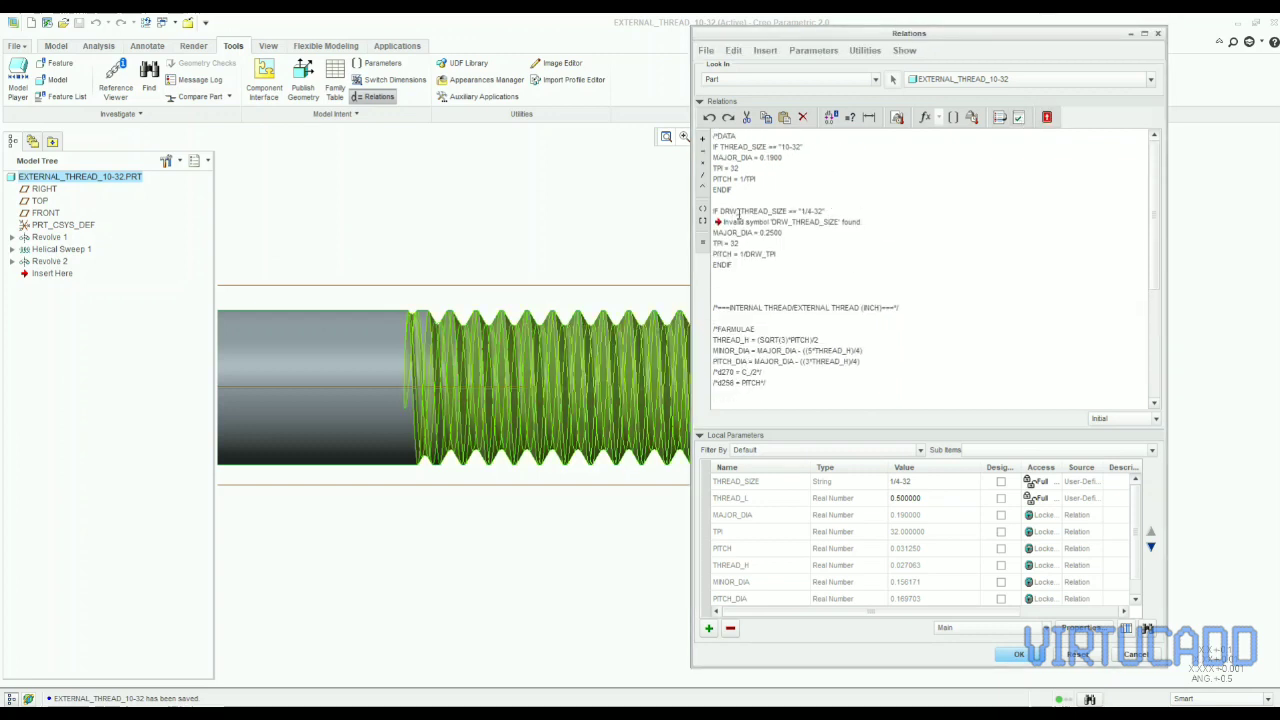
{"action": "key", "text": "BackSpace"}
{"action": "key", "text": "BackSpace"}
{"action": "key", "text": "BackSpace"}
{"action": "key", "text": "BackSpace"}
{"action": "left_click", "coordinate": [1018, 118]}
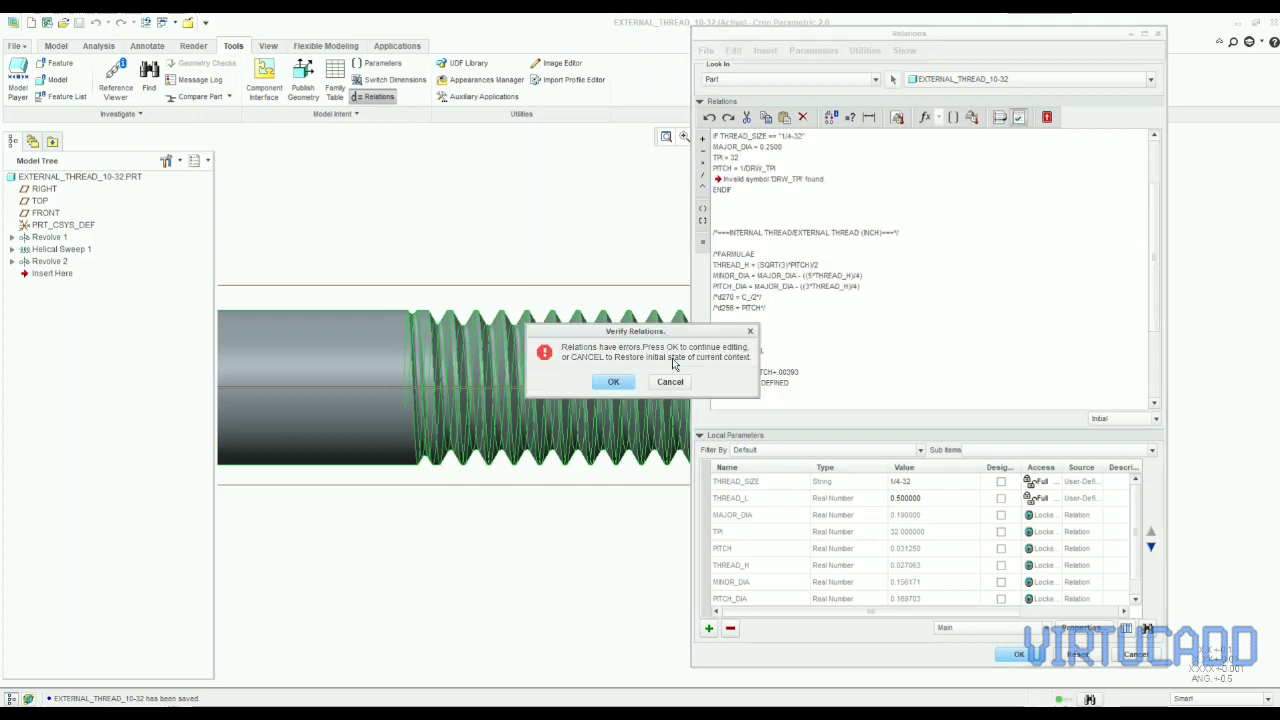
{"action": "left_click", "coordinate": [612, 381]}
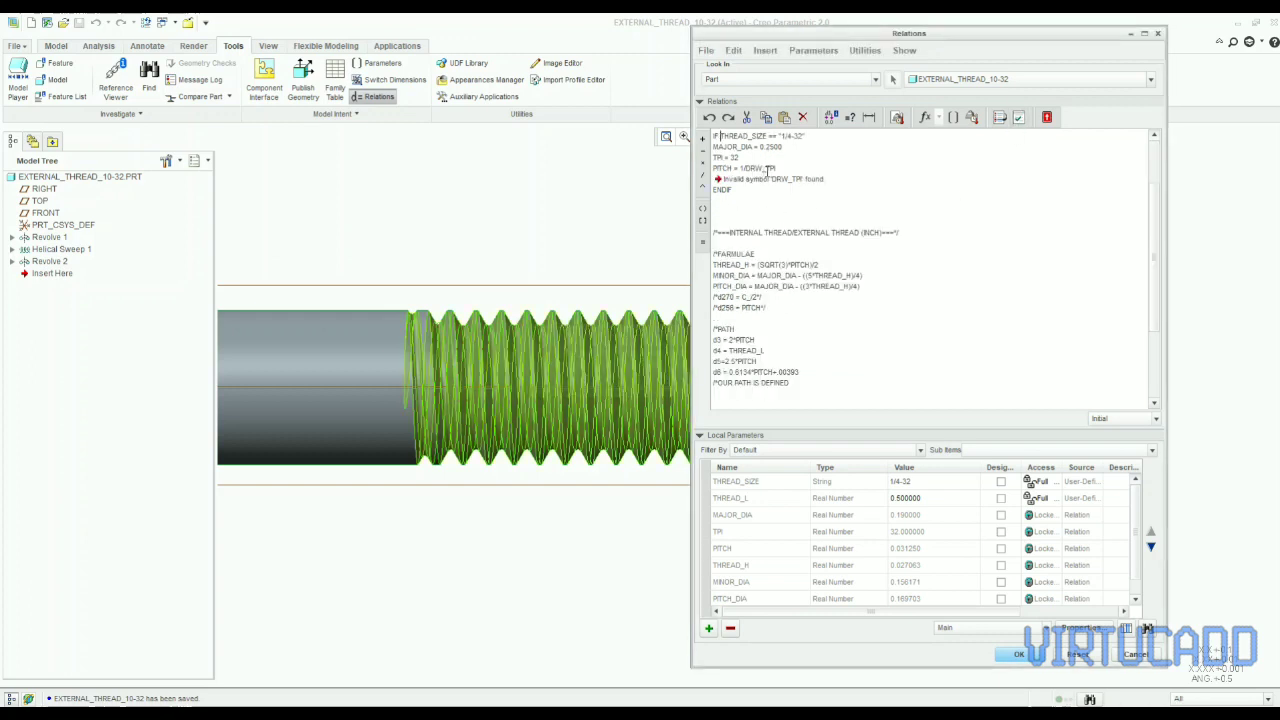
- Correct the 1/4-32 block's PITCH relation to 1/TPI by removing the DRW_ prefix, and verify the relations
{"action": "key", "text": "BackSpace"}
{"action": "key", "text": "BackSpace"}
{"action": "key", "text": "BackSpace"}
{"action": "key", "text": "BackSpace"}
{"action": "left_click", "coordinate": [1018, 118]}
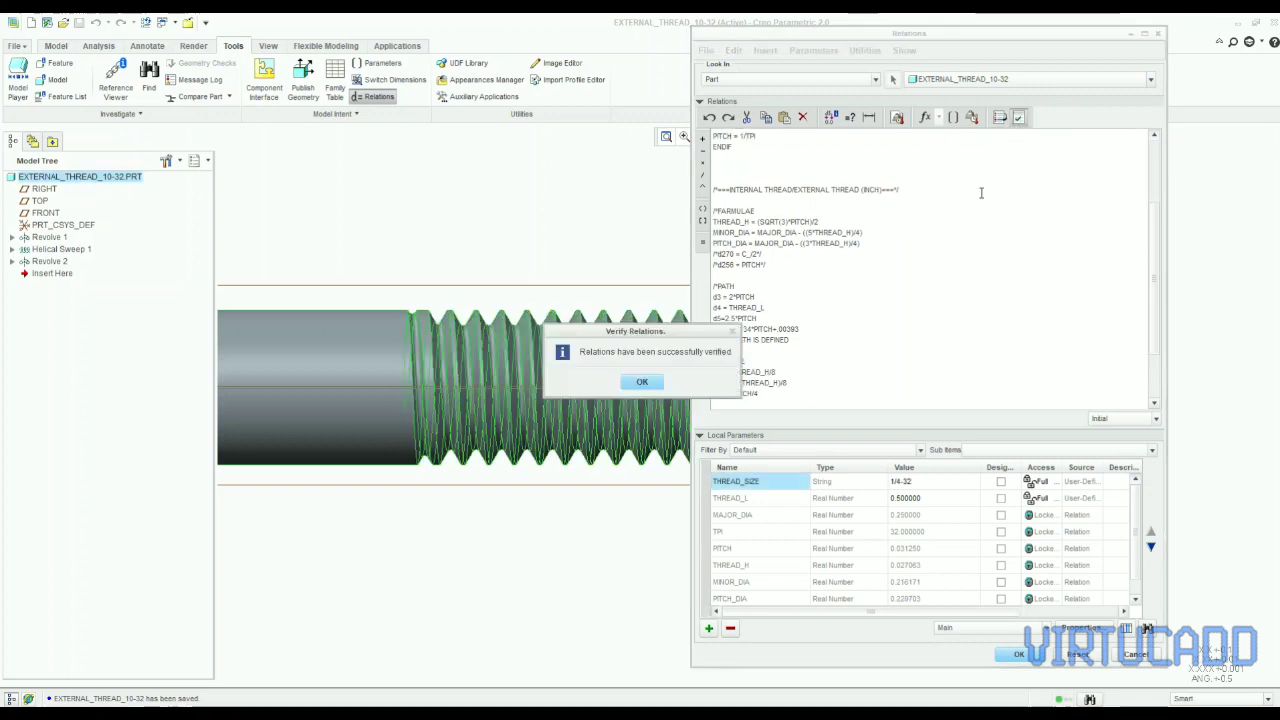
{"action": "left_click", "coordinate": [642, 381]}
- Accept the edited relations and regenerate the part at the 1/4-32 thread size
{"action": "left_click", "coordinate": [1018, 654]}
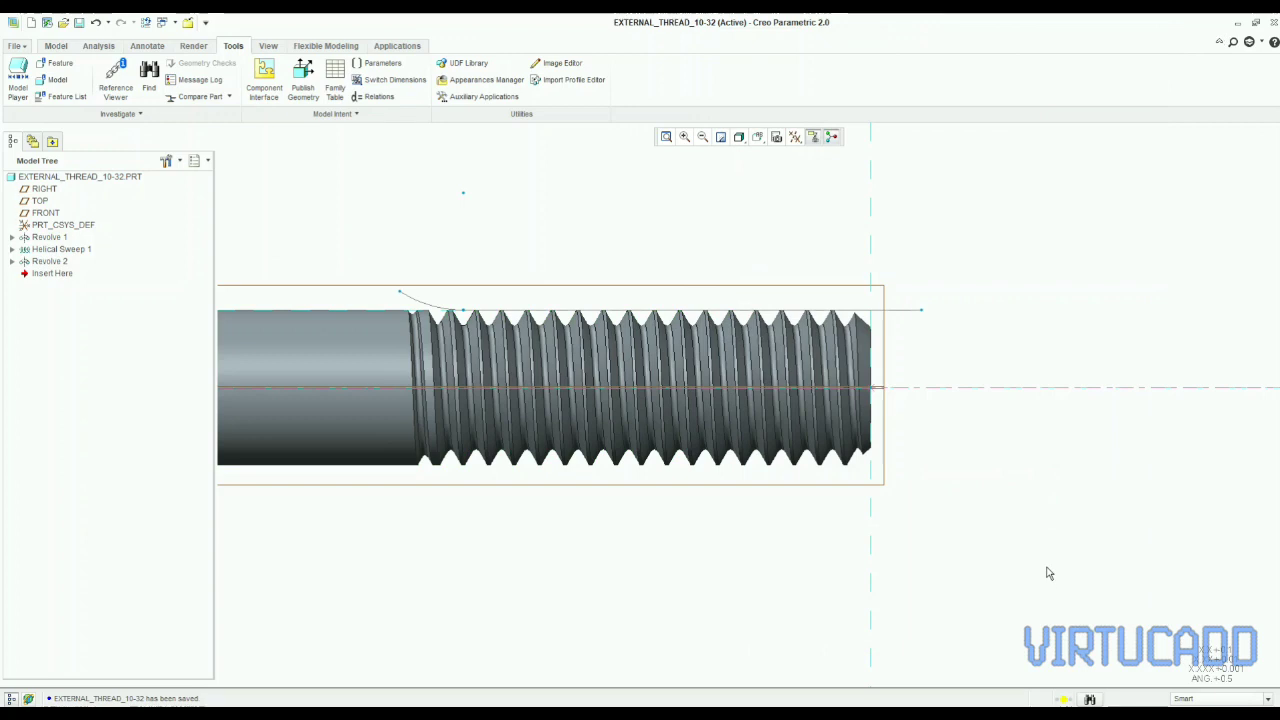
{"action": "key", "text": "ctrl+g"}
{"action": "key", "text": "ctrl+g"}
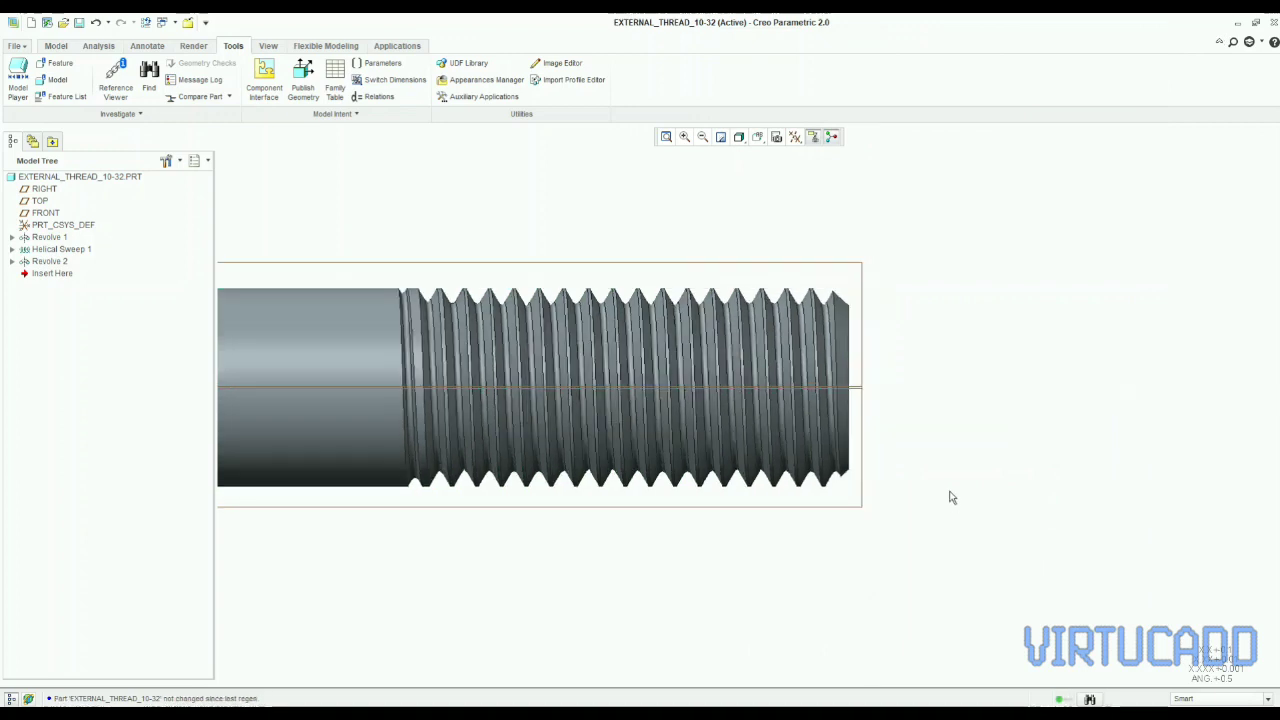
- Set the THREAD_SIZE part parameter to 10-32 and regenerate the model
{"action": "key", "text": "p"}
{"action": "key", "text": "a"}
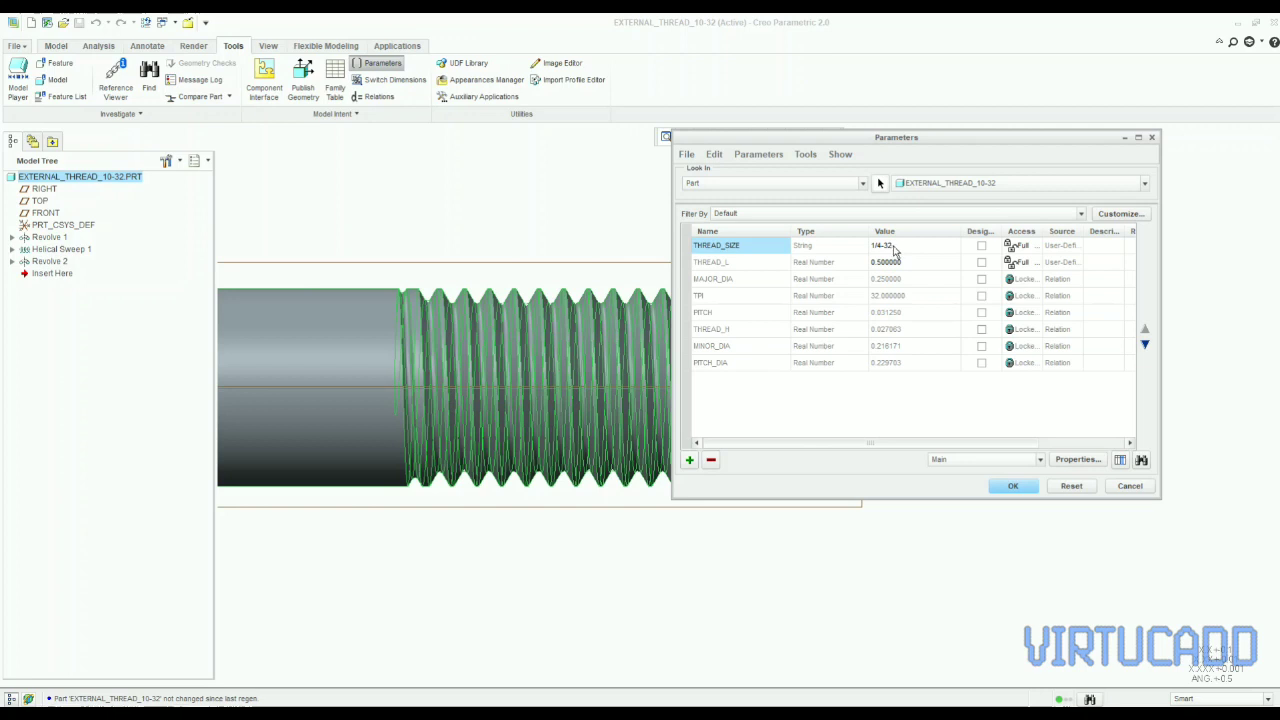
{"action": "left_click", "coordinate": [894, 248]}
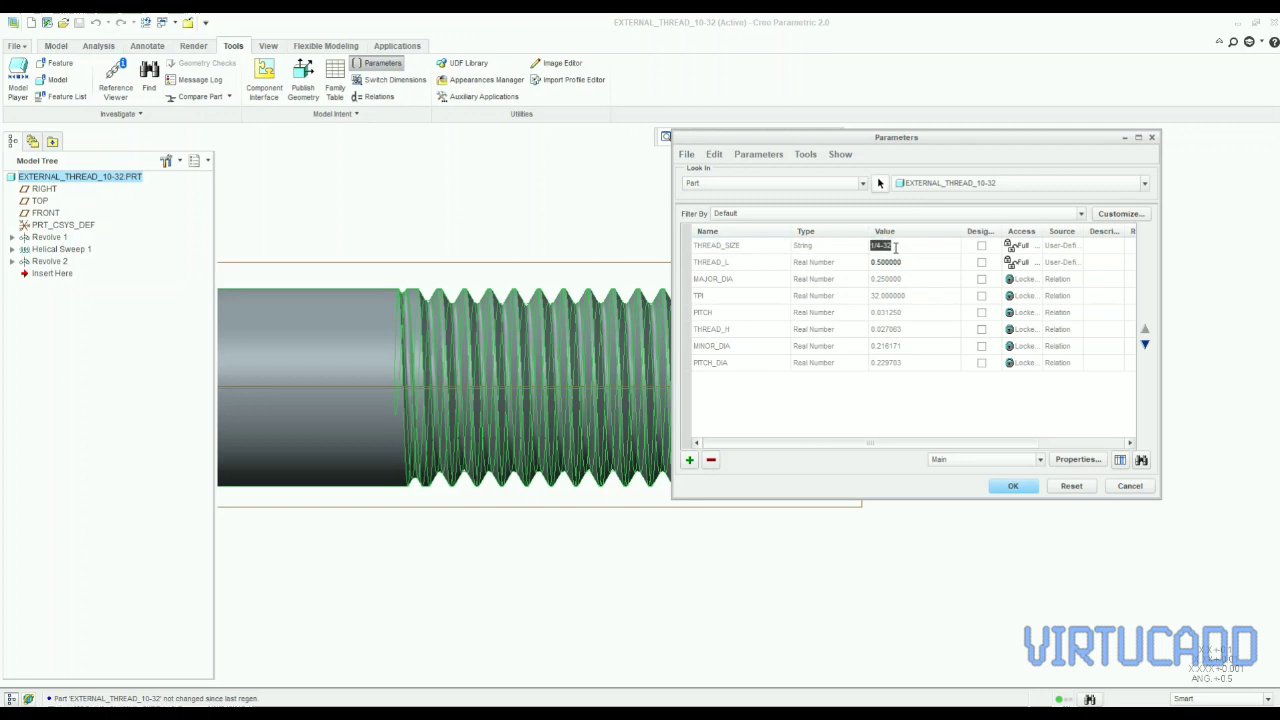
{"action": "type", "text": "10"}
{"action": "left_click", "coordinate": [1012, 486]}
{"action": "key", "text": "ctrl+g"}
- Measure the diameter of the shank's cylindrical surface at the 10-32 thread size
{"action": "key", "text": "d"}
{"action": "left_click", "coordinate": [367, 347]}
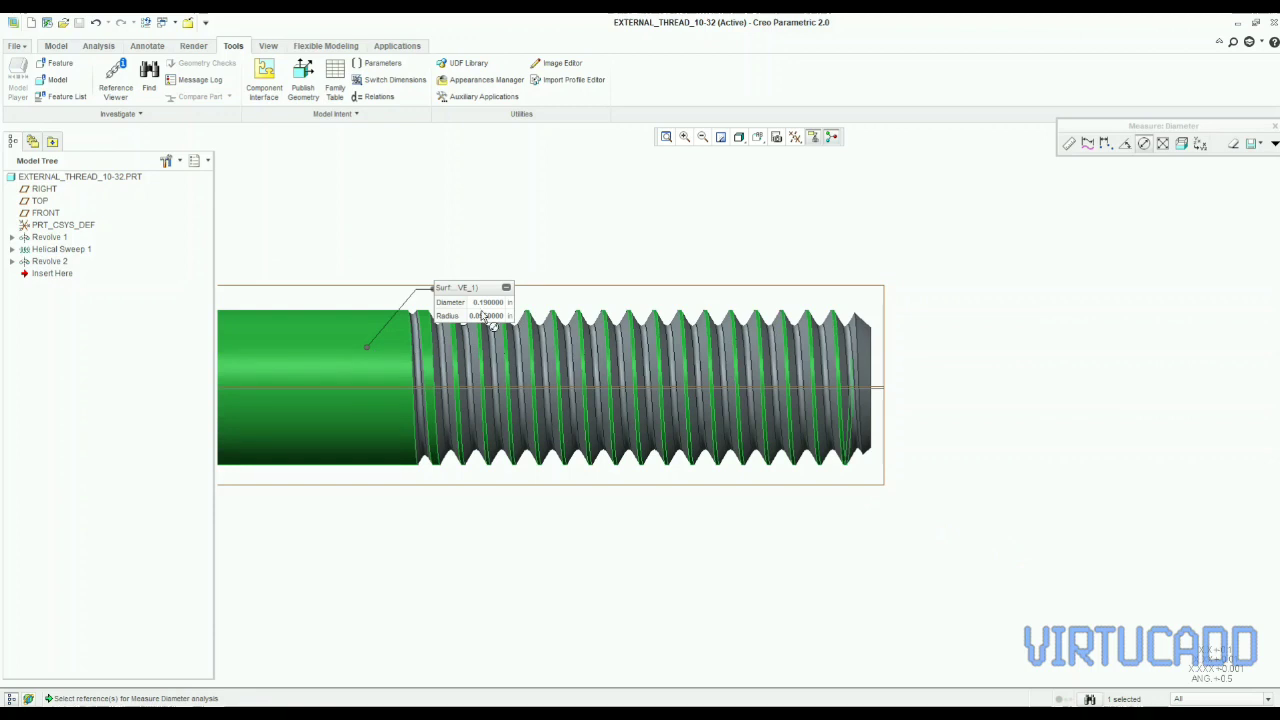
{"action": "left_click", "coordinate": [1274, 126]}
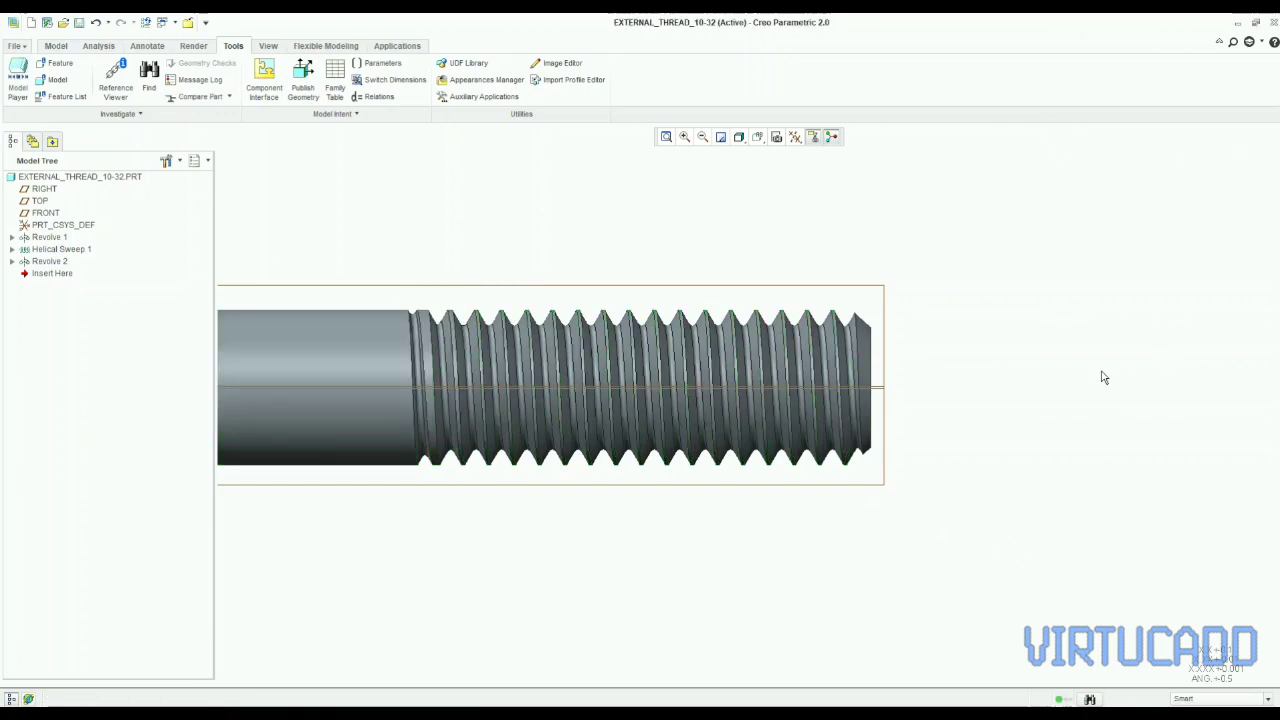
- Set the THREAD_SIZE part parameter back to 1/4-32 and regenerate the model
{"action": "key", "text": "p"}
{"action": "left_click", "coordinate": [895, 246]}
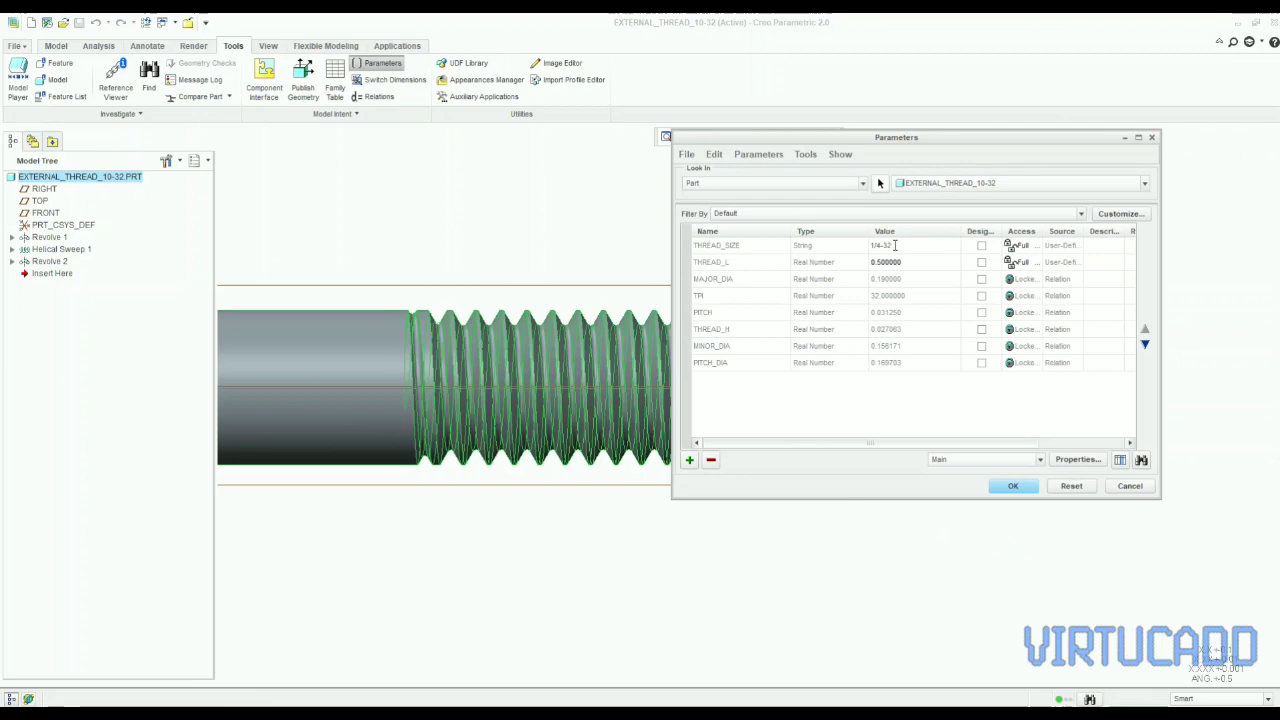
{"action": "left_click", "coordinate": [1015, 487]}
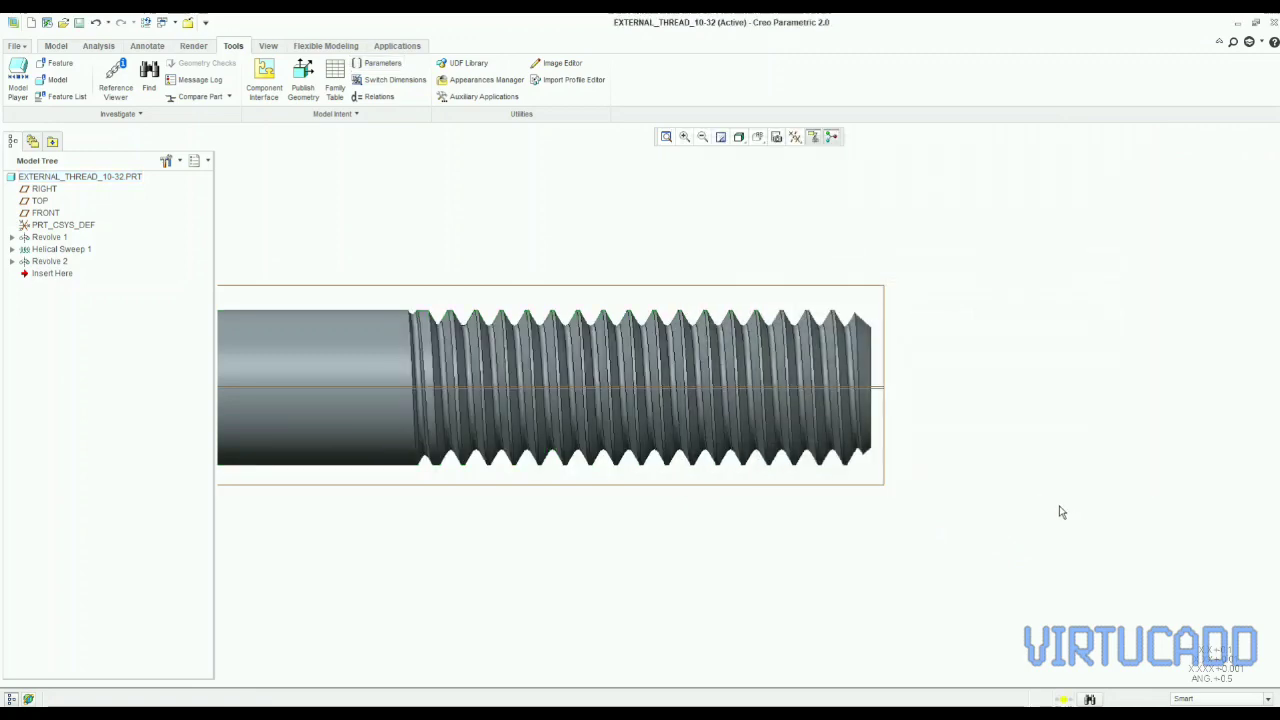
{"action": "key", "text": "ctrl+g"}
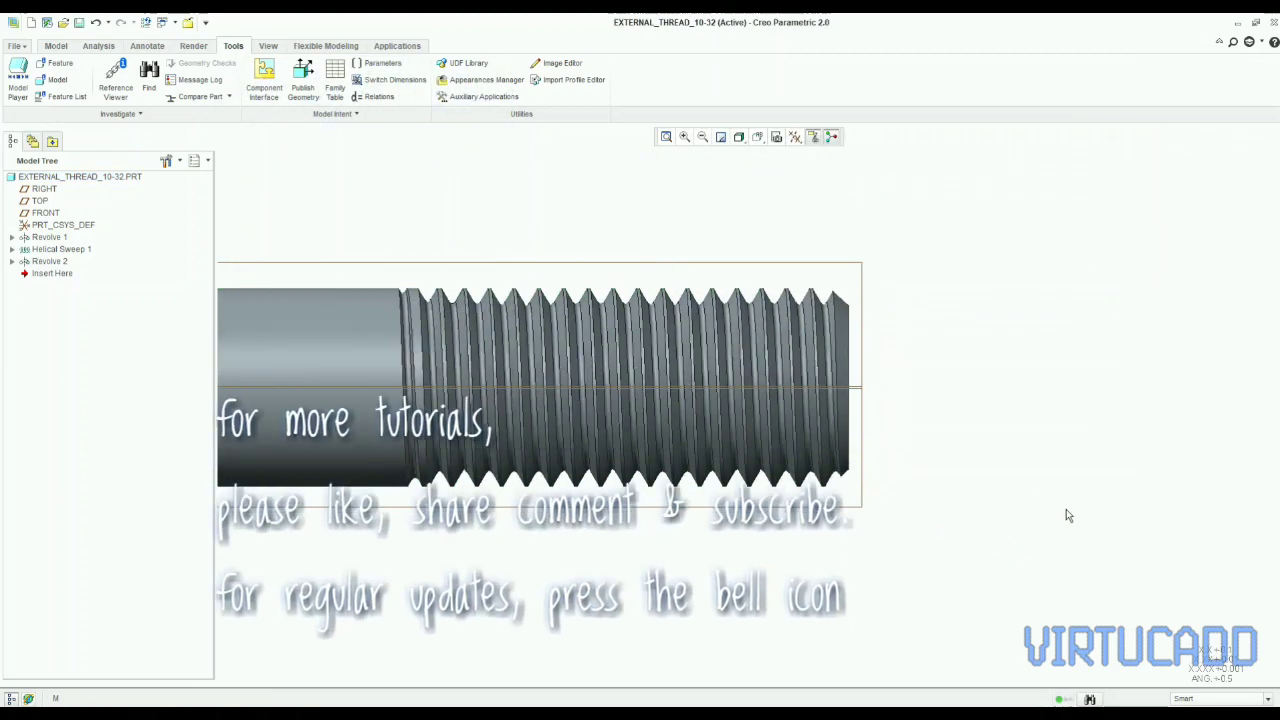
- Measure the diameter of the shank's cylindrical surface at the 1/4-32 thread size
{"action": "key", "text": "m"}
{"action": "key", "text": "d"}
{"action": "left_click", "coordinate": [357, 336]}
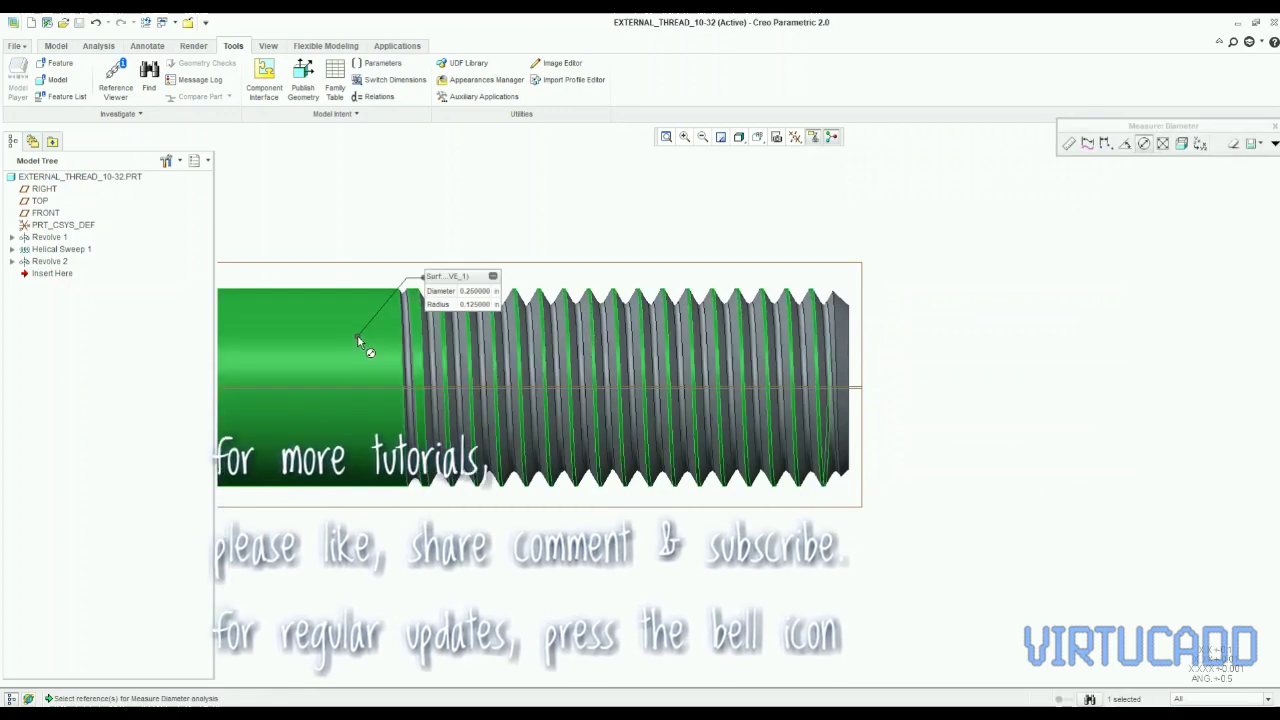
{"action": "left_click", "coordinate": [1273, 126]}
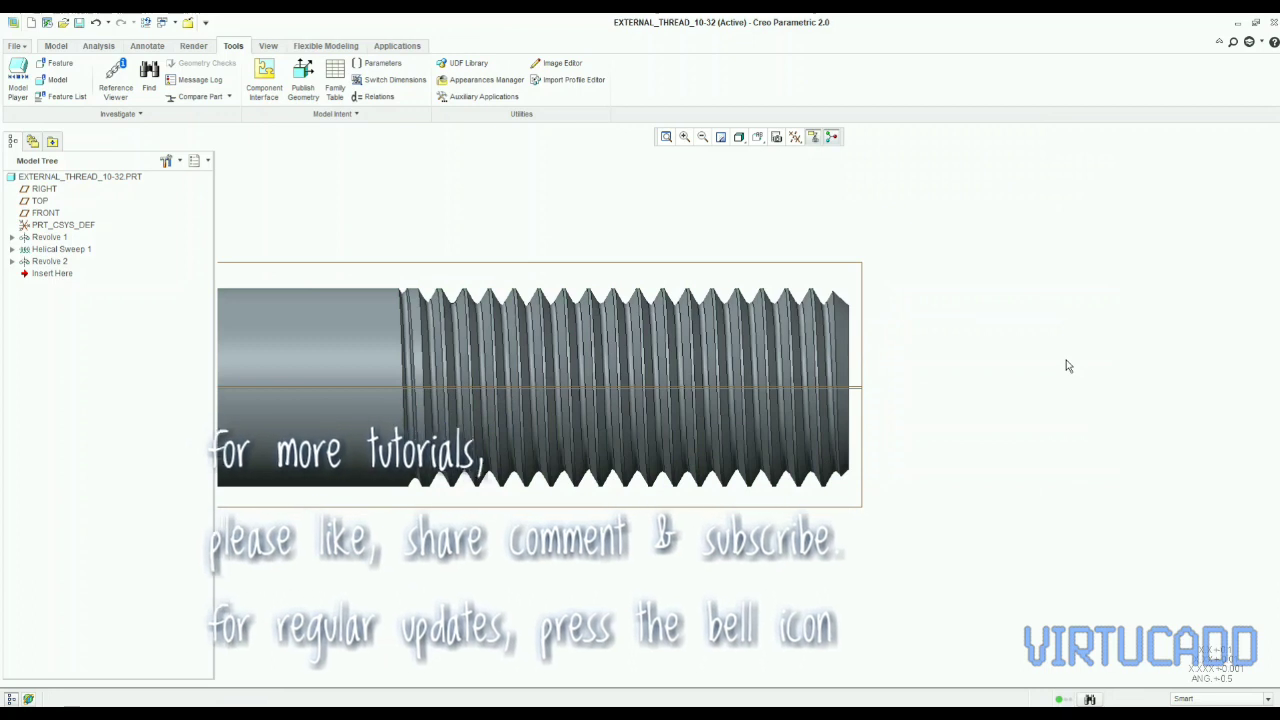